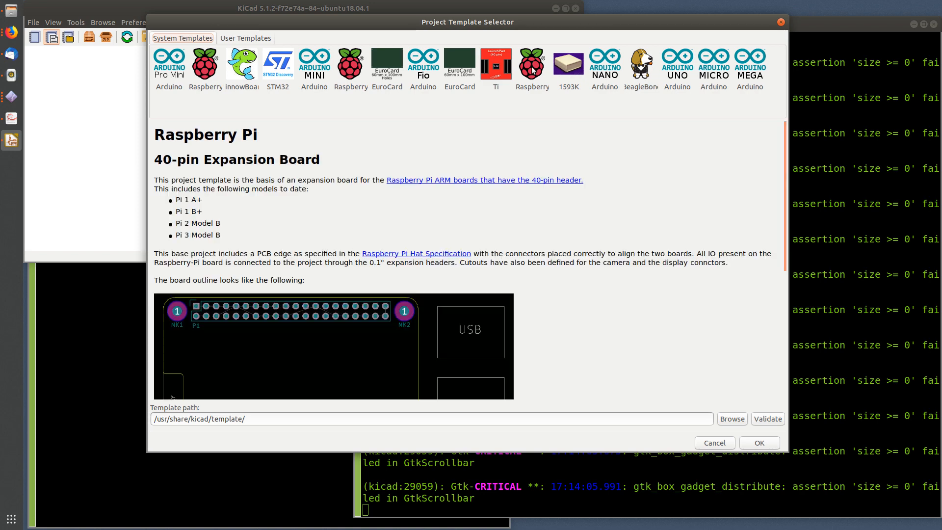
Step: Compare the descriptions and board outlines of the Raspberry Pi HAT, Raspberry Pi 40-pin Expansion Board and Arduino Uno system templates
{"action": "left_click", "coordinate": [201, 69]}
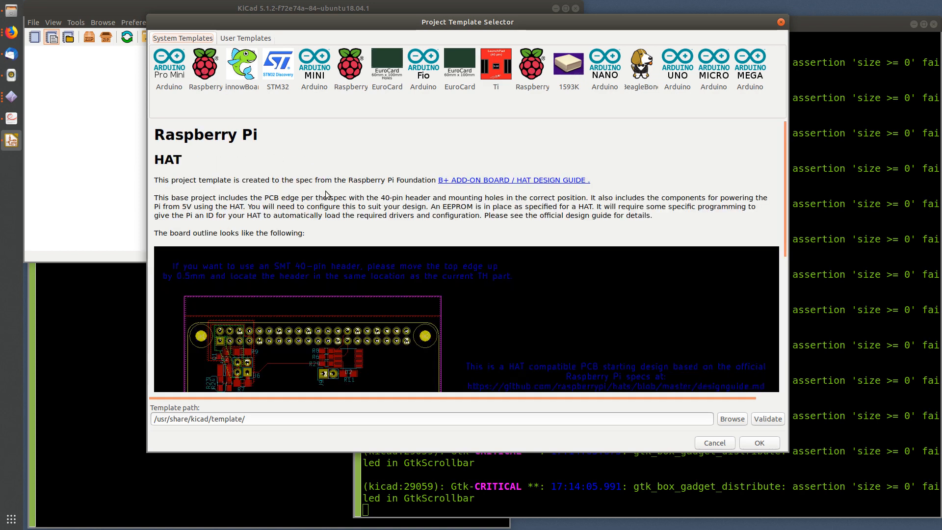
{"action": "left_click_drag", "start_coordinate": [518, 451], "coordinate": [519, 523]}
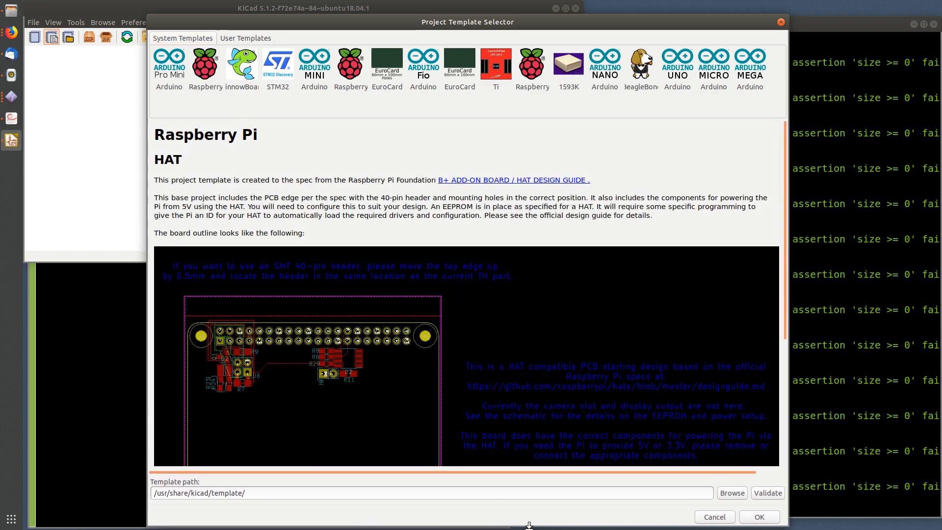
{"action": "left_click", "coordinate": [539, 68]}
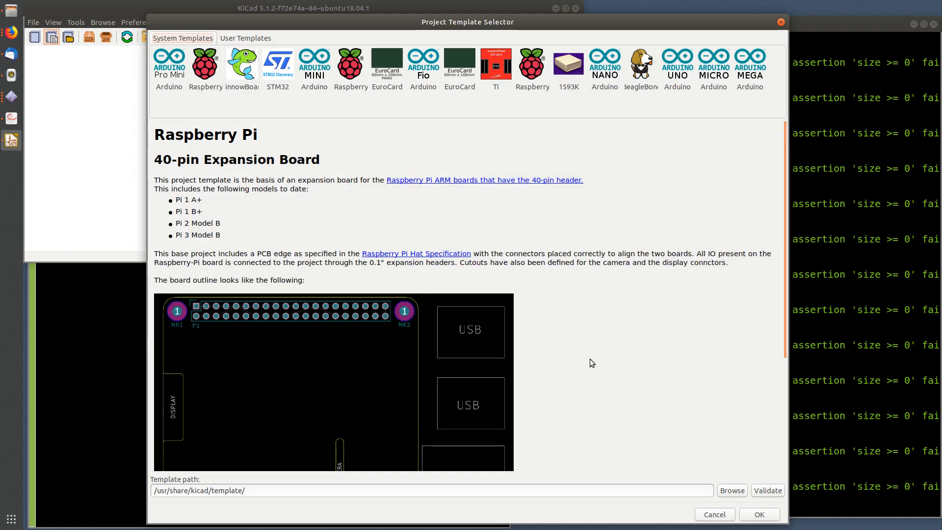
{"action": "scroll", "coordinate": [590, 353], "scroll_direction": "down", "scroll_amount": 7}
{"action": "scroll", "coordinate": [590, 351], "scroll_direction": "up", "scroll_amount": 5}
{"action": "scroll", "coordinate": [590, 352], "scroll_direction": "up", "scroll_amount": 1}
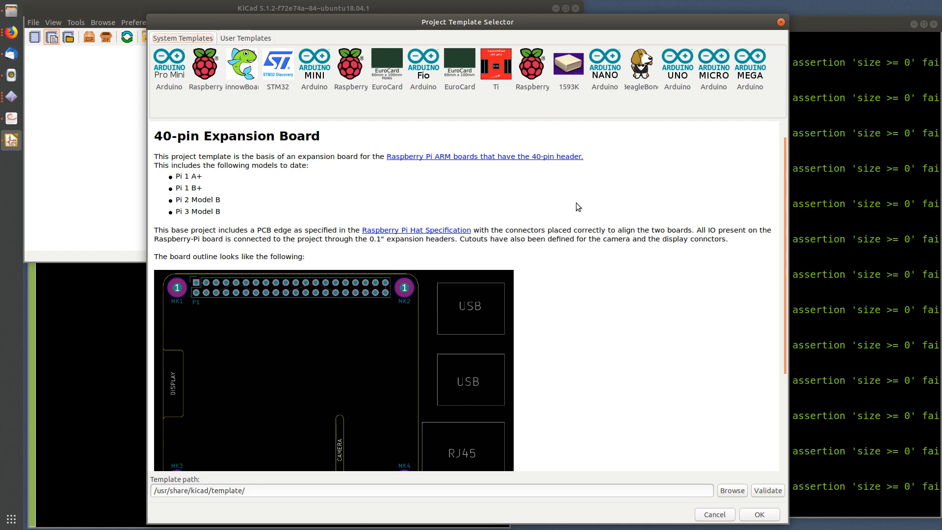
{"action": "left_click", "coordinate": [666, 92]}
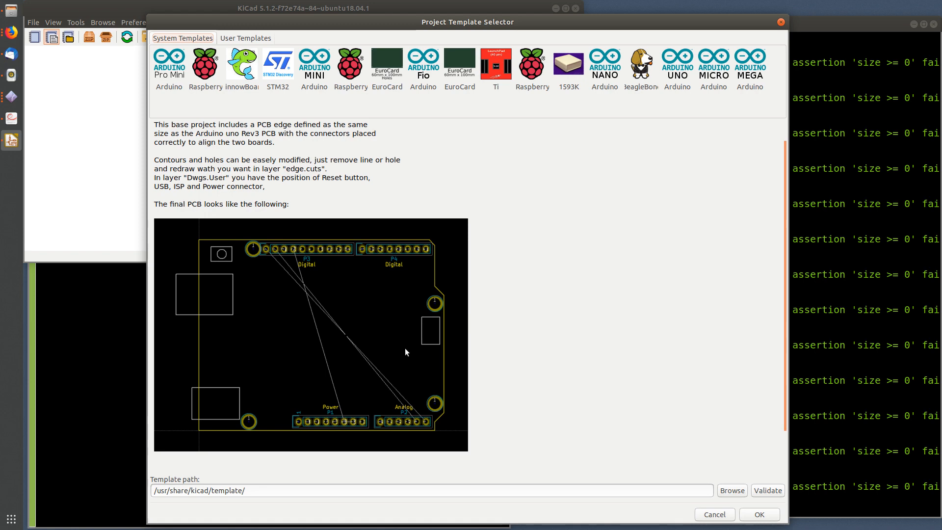
Step: Compare the Raspberry Pi 40-pin Expansion Board outline with the Arduino Uno one, leaving the Raspberry Pi 40-pin template selected
{"action": "left_click", "coordinate": [533, 79]}
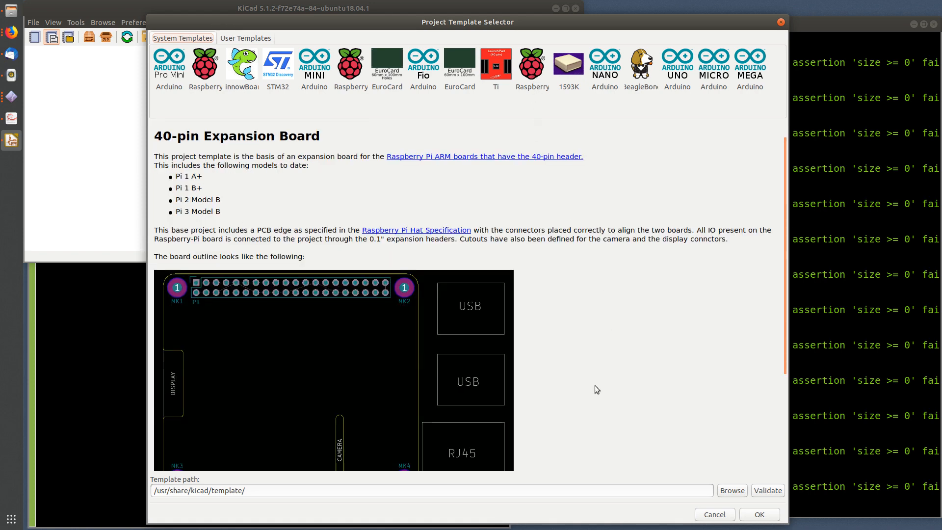
{"action": "scroll", "coordinate": [594, 383], "scroll_direction": "down", "scroll_amount": 3}
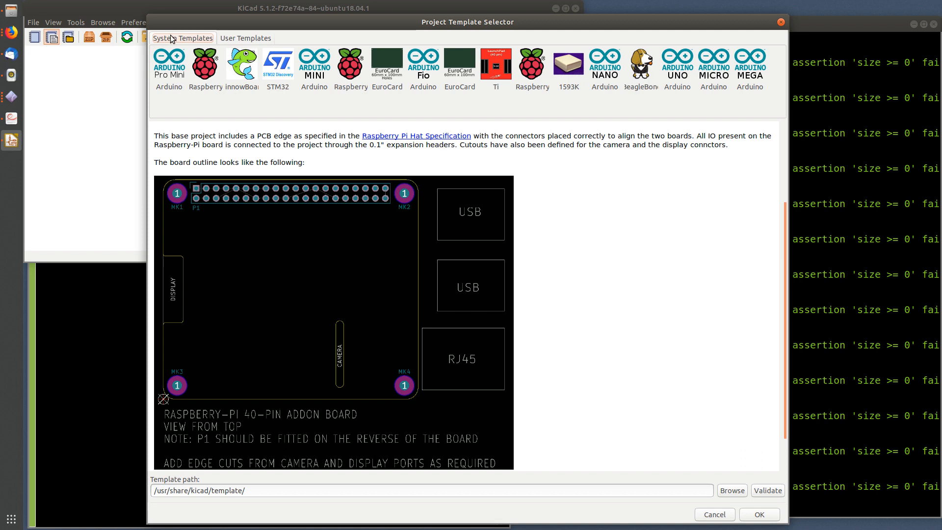
{"action": "left_click", "coordinate": [678, 66]}
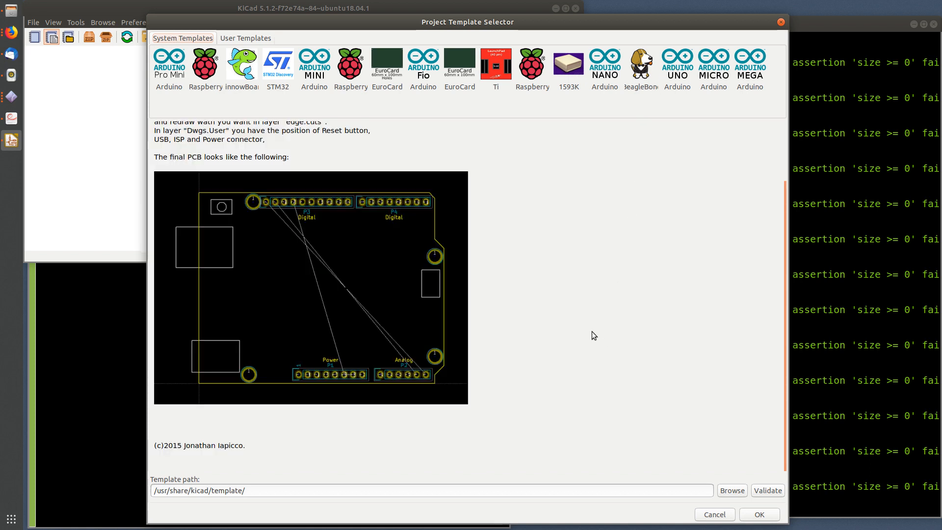
{"action": "left_click", "coordinate": [521, 75]}
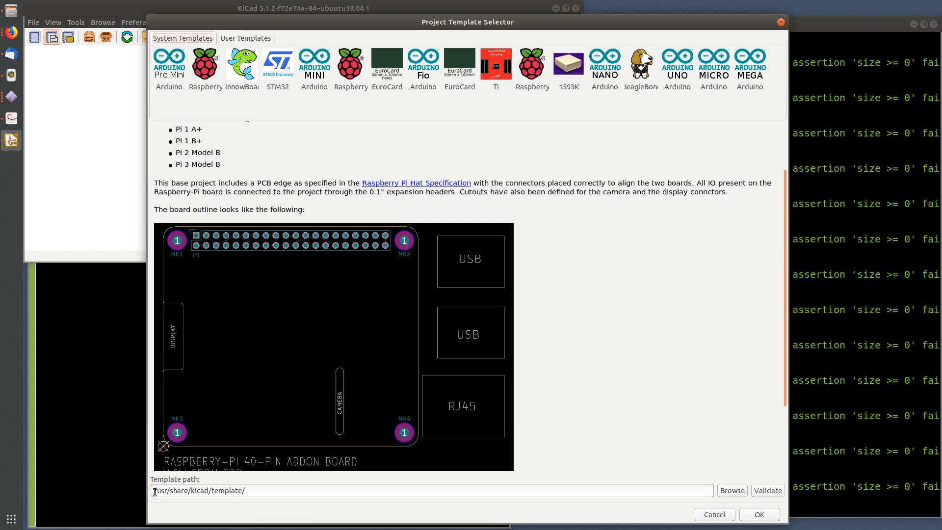
Step: Examine the folder path that the system templates are loaded from
{"action": "left_click_drag", "start_coordinate": [154, 491], "coordinate": [255, 491]}
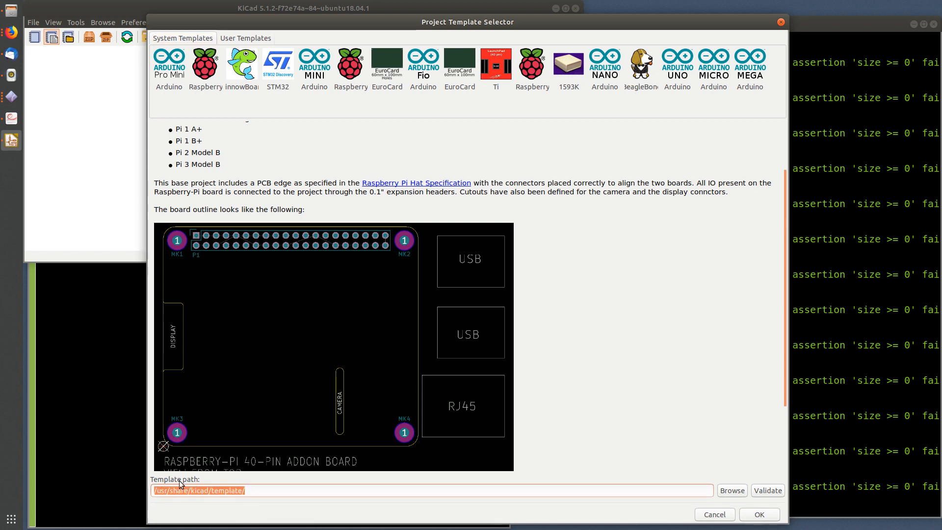
{"action": "left_click", "coordinate": [259, 491]}
{"action": "left_click_drag", "start_coordinate": [259, 490], "coordinate": [150, 491]}
{"action": "left_click_drag", "start_coordinate": [257, 492], "coordinate": [154, 494]}
{"action": "key", "text": "alt+Tab"}
{"action": "key", "text": "alt+Tab"}
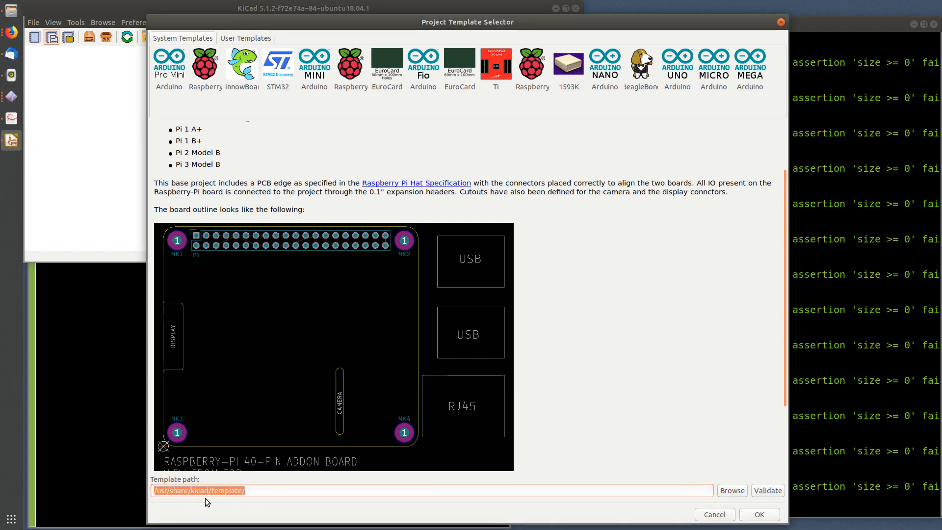
{"action": "left_click", "coordinate": [292, 492]}
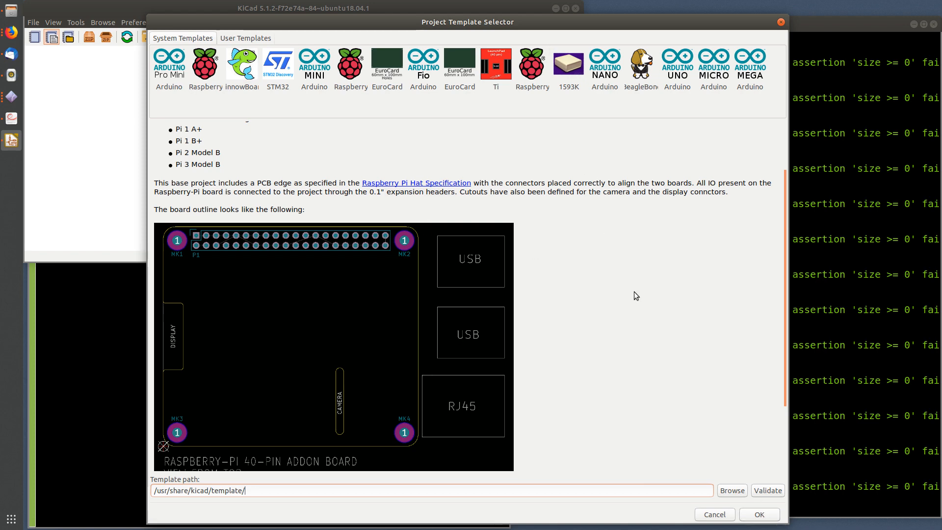
Step: Create the project from the selected template as 2055-pi-hat-demo in the github folder, with its own new directory
{"action": "left_click", "coordinate": [760, 515]}
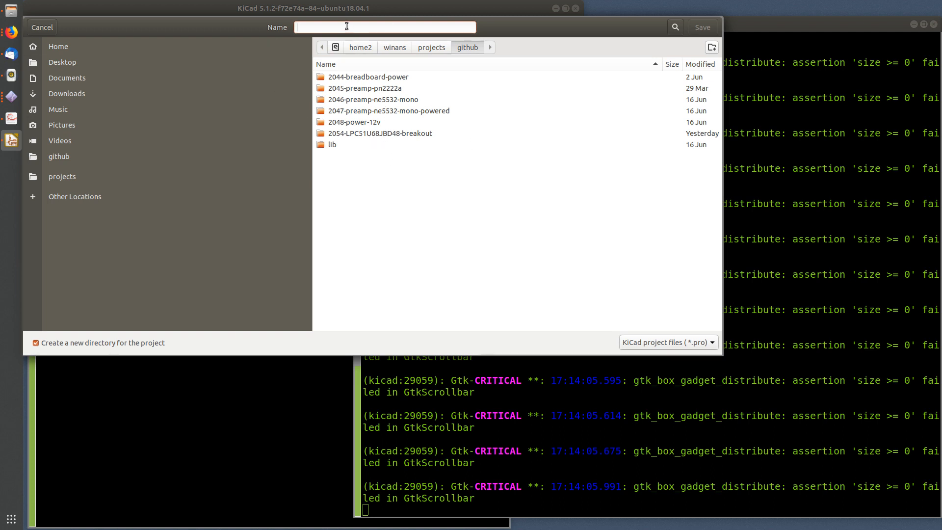
{"action": "type", "text": "20"}
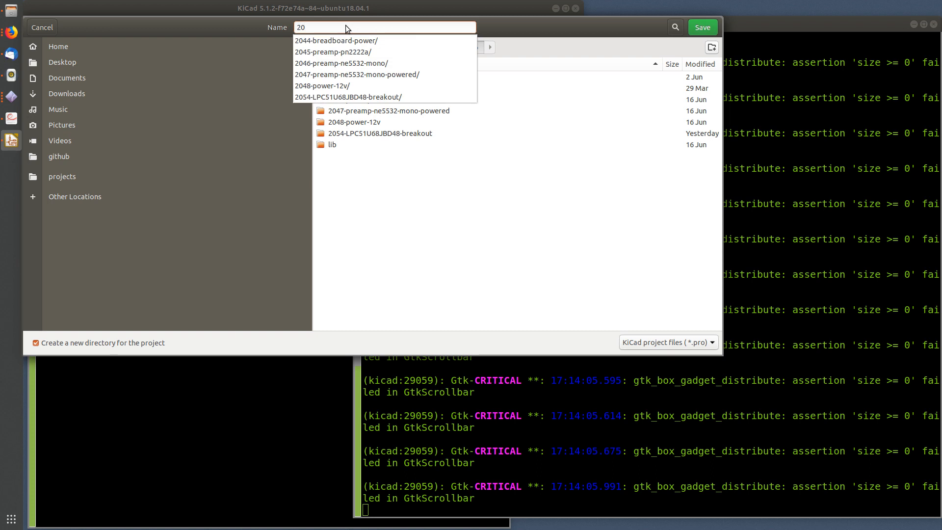
{"action": "type", "text": "55"}
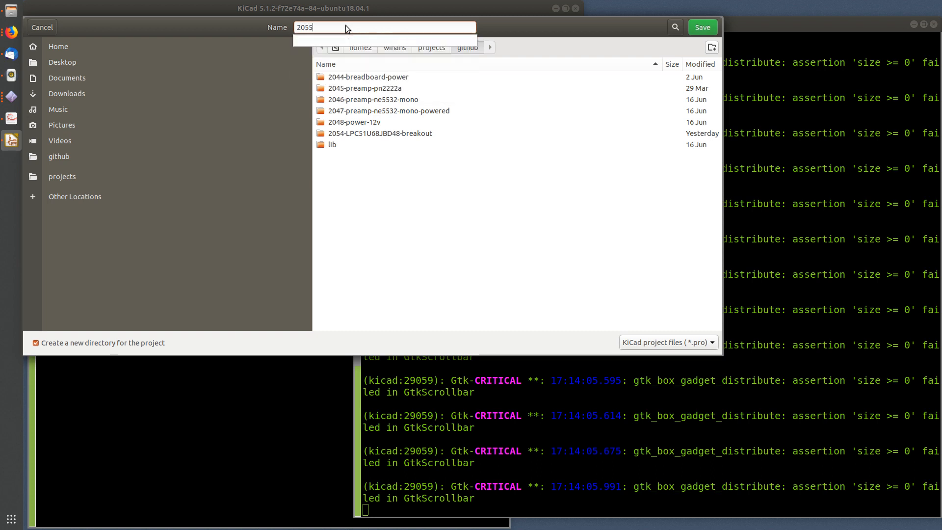
{"action": "type", "text": "-pi-"}
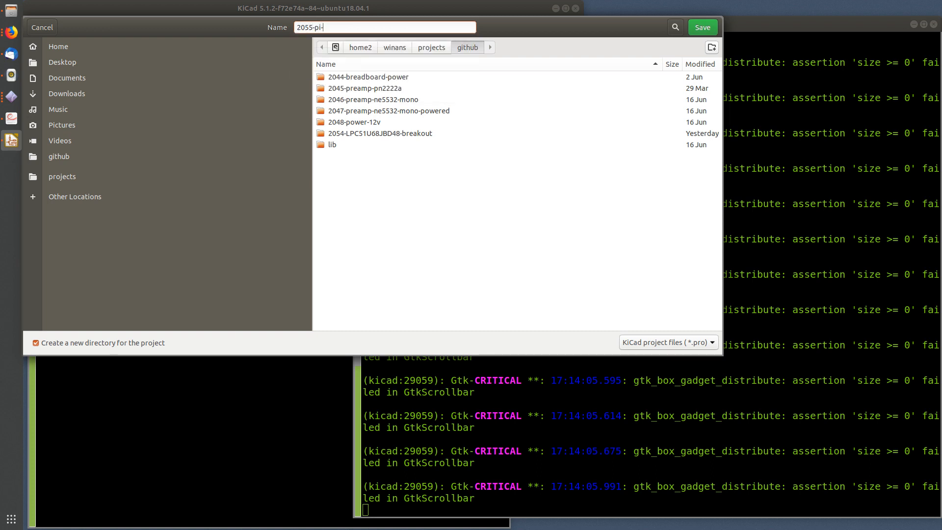
{"action": "type", "text": "hat-demo"}
{"action": "key", "text": "Return"}
Step: Switch to the terminal, print the working directory with pwd and list its contents with ls -la
{"action": "left_click", "coordinate": [484, 388]}
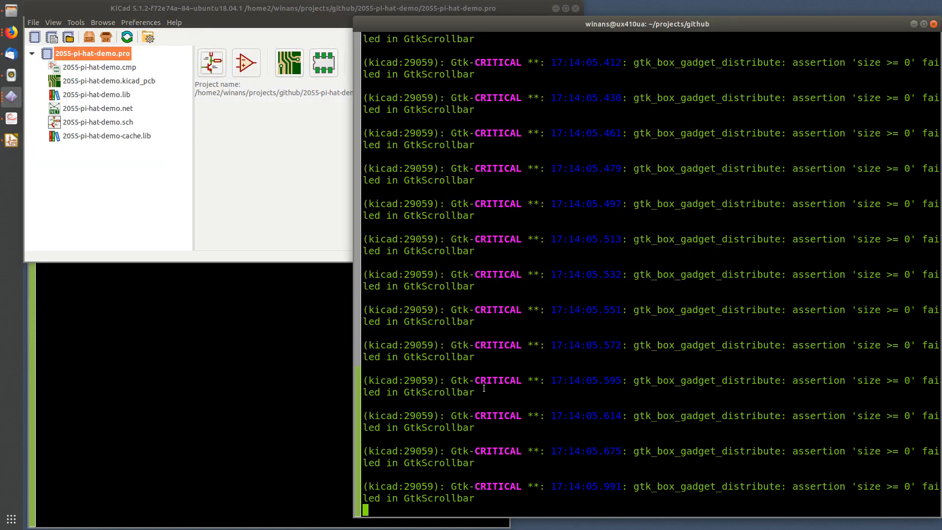
{"action": "key", "text": "Return"}
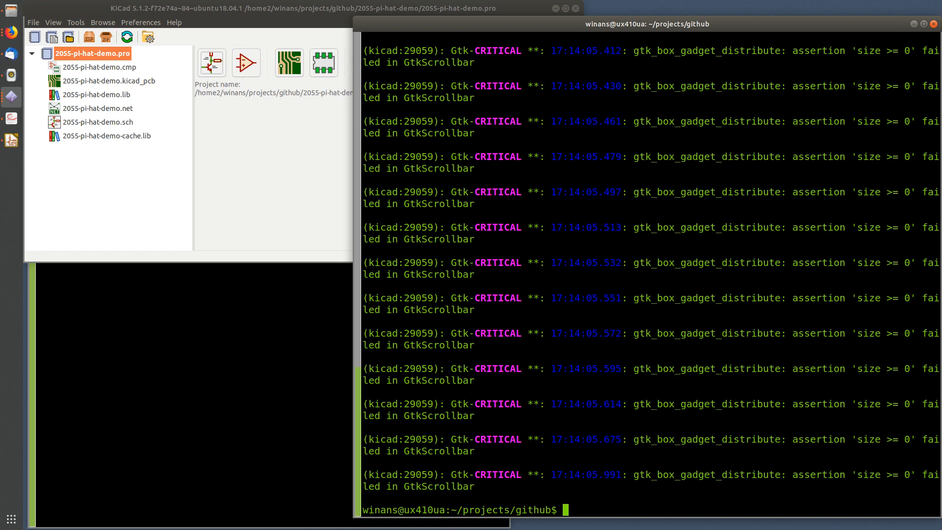
{"action": "type", "text": "pwd"}
{"action": "key", "text": "Return"}
{"action": "type", "text": "ls -la"}
{"action": "key", "text": "Return"}
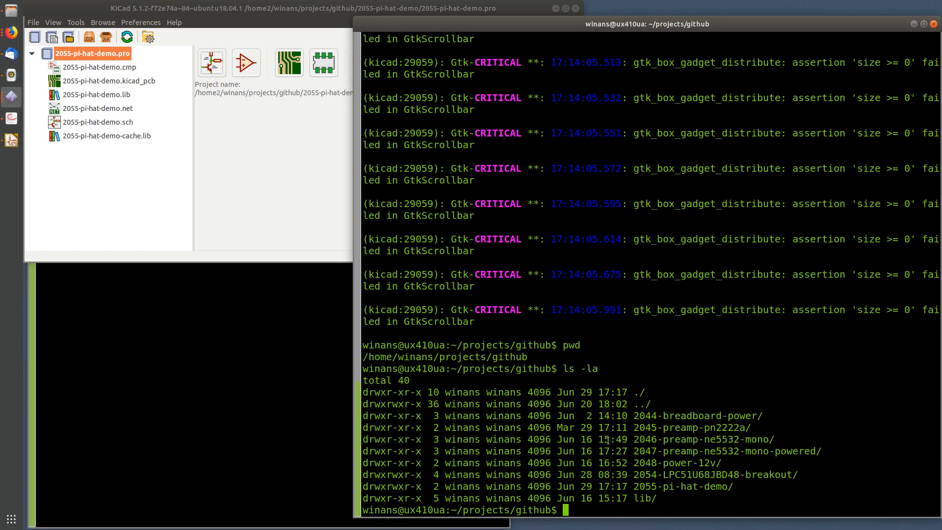
Step: Change into the 2055-pi-hat-demo directory in the terminal and list its files with ls -al
{"action": "double_click", "coordinate": [673, 486]}
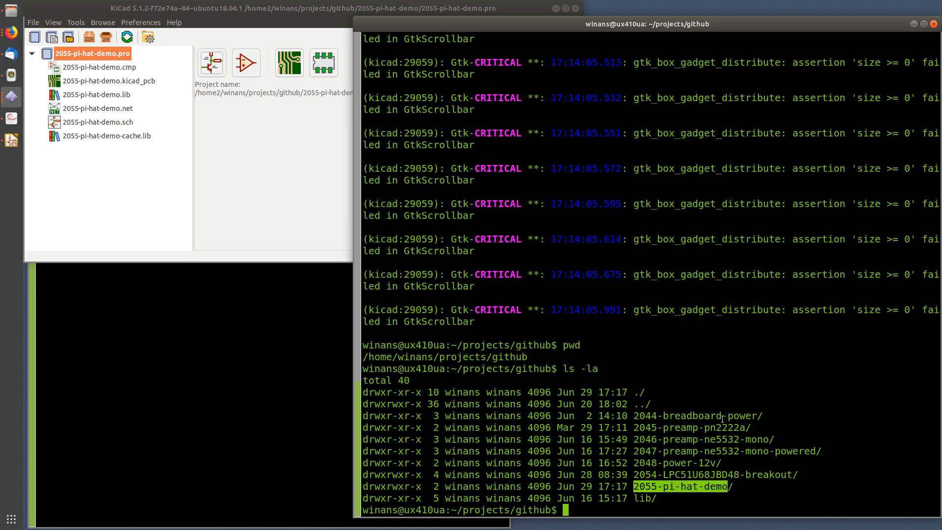
{"action": "type", "text": "cd"}
{"action": "middle_click", "coordinate": [705, 384]}
{"action": "key", "text": "Return"}
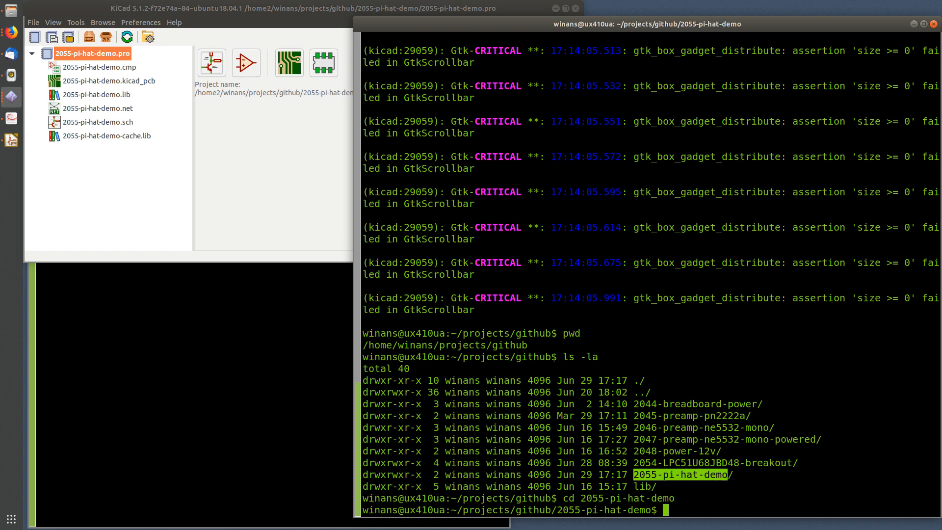
{"action": "type", "text": "ls -al"}
{"action": "key", "text": "Return"}
{"action": "left_click", "coordinate": [729, 383]}
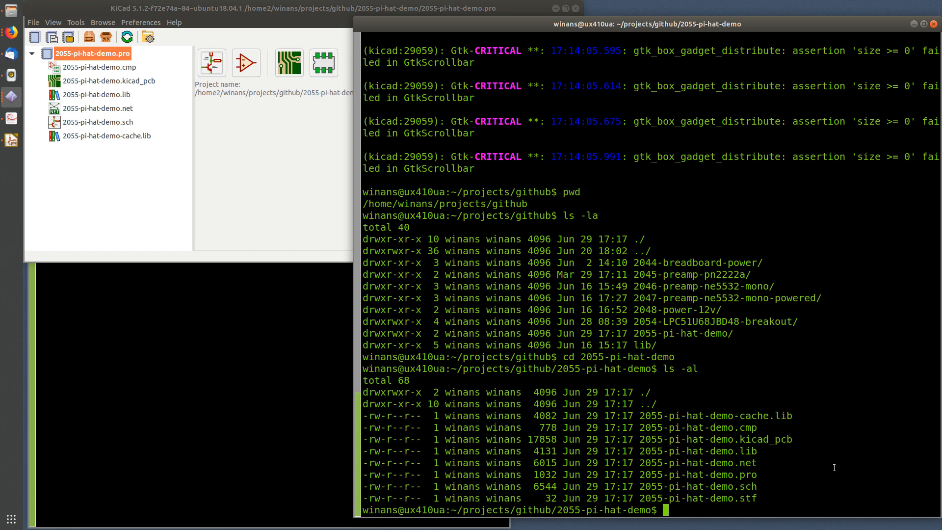
Step: Switch back to KiCad, open the schematic 2055-pi-hat-demo.sch and accept the rescue of the Mounting_Hole symbol
{"action": "left_click", "coordinate": [229, 200]}
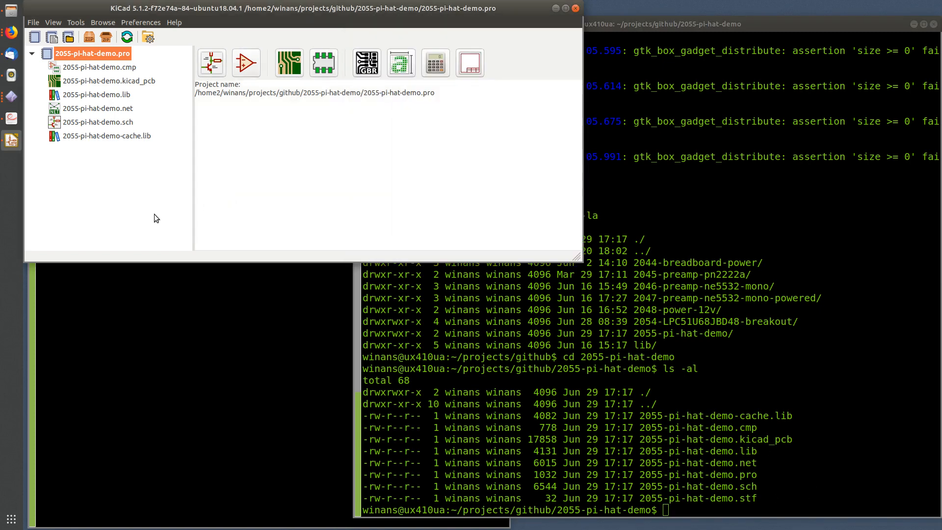
{"action": "double_click", "coordinate": [111, 122]}
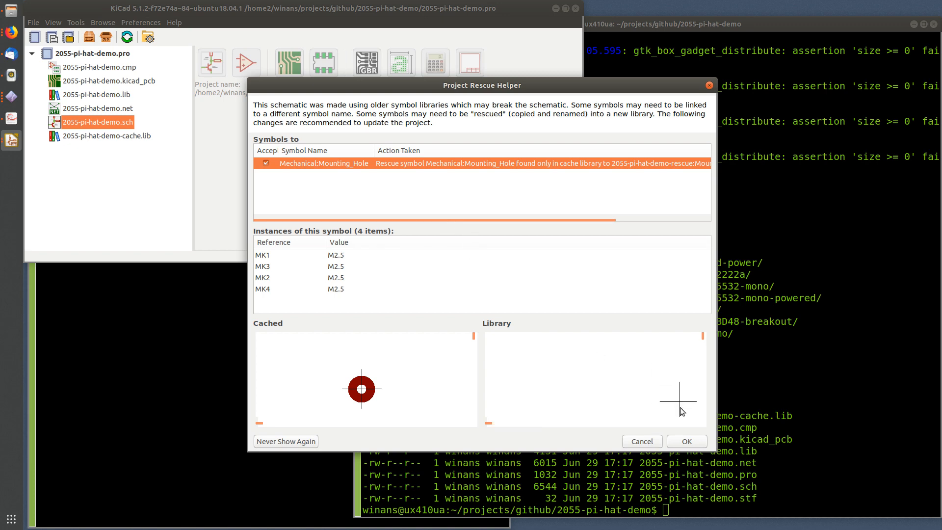
{"action": "left_click", "coordinate": [688, 442]}
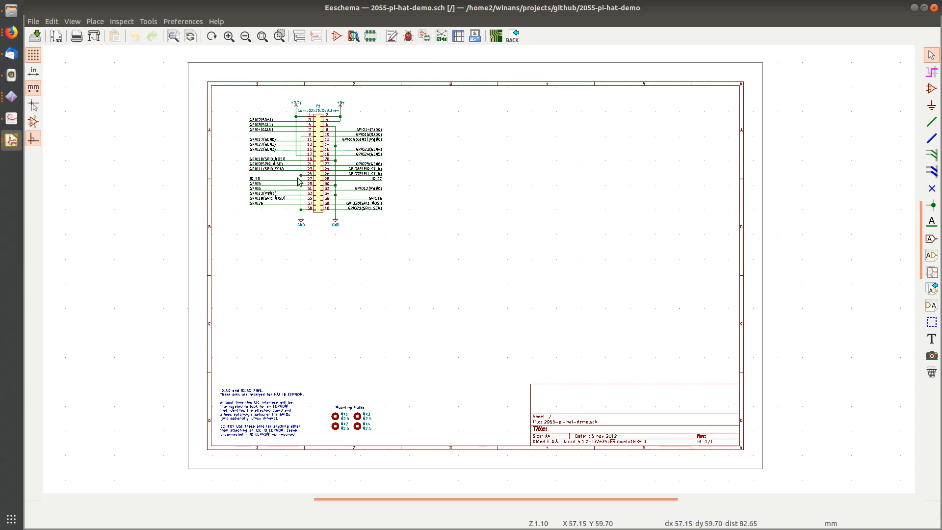
Step: Examine the schematic's 40-pin connector P1, the ID EEPROM notes, the mounting holes and the title block
{"action": "scroll", "coordinate": [284, 181], "scroll_direction": "up", "scroll_amount": 4}
{"action": "scroll", "coordinate": [481, 273], "scroll_direction": "down", "scroll_amount": 2}
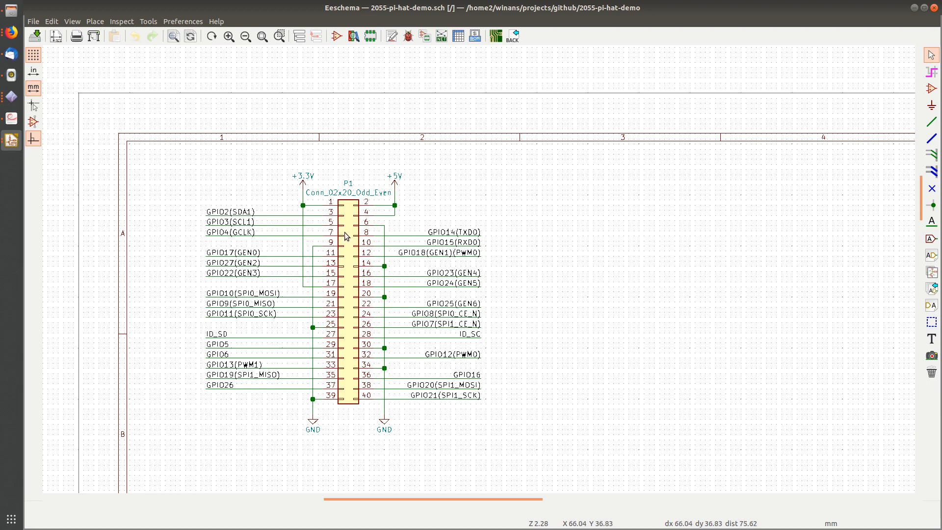
{"action": "scroll", "coordinate": [479, 270], "scroll_direction": "down", "scroll_amount": 2}
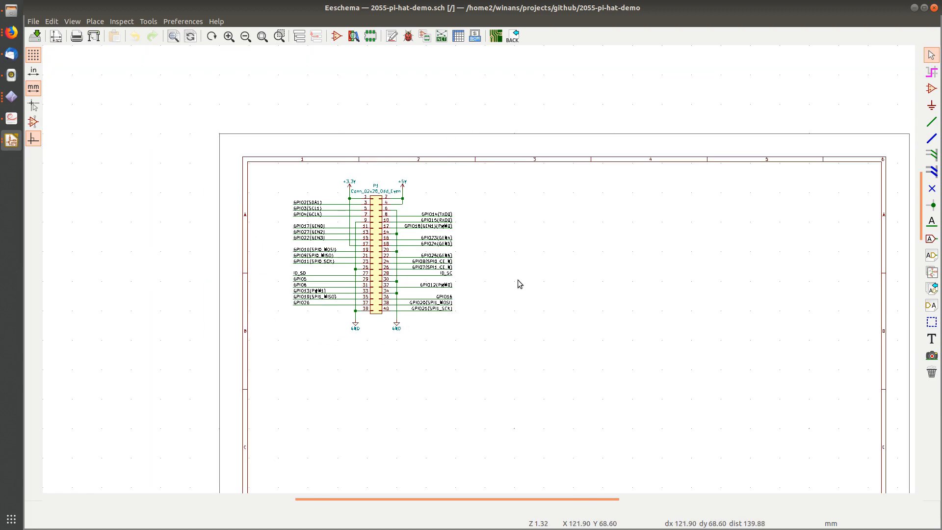
{"action": "middle_click_drag", "start_coordinate": [520, 283], "coordinate": [473, 147]}
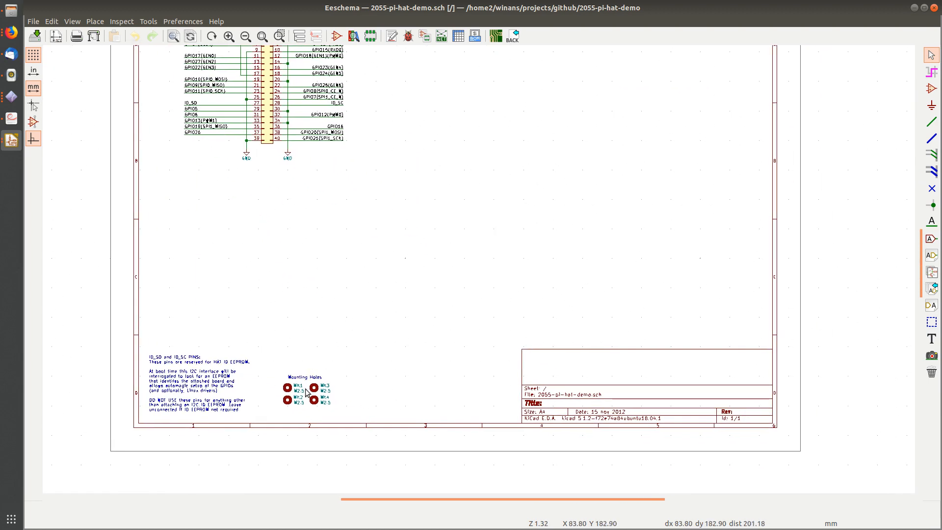
{"action": "scroll", "coordinate": [307, 392], "scroll_direction": "up", "scroll_amount": 3}
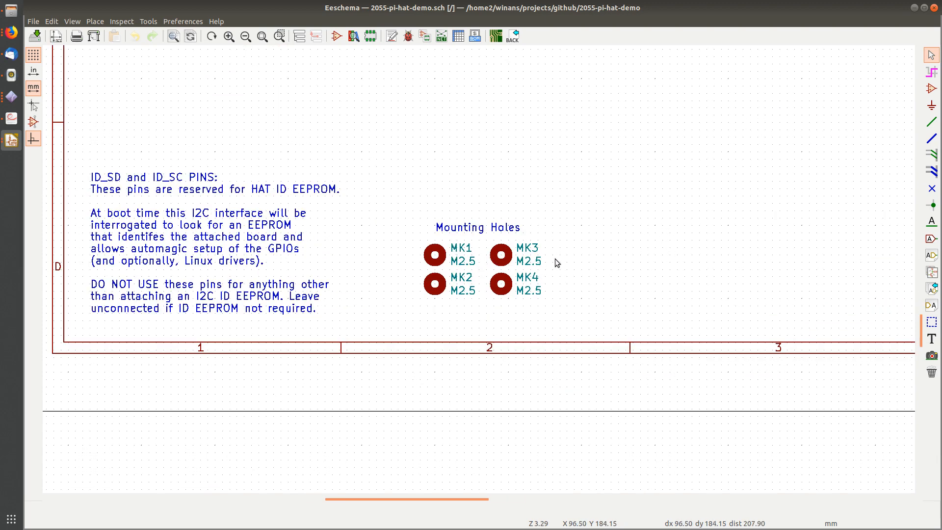
{"action": "scroll", "coordinate": [561, 258], "scroll_direction": "down", "scroll_amount": 2}
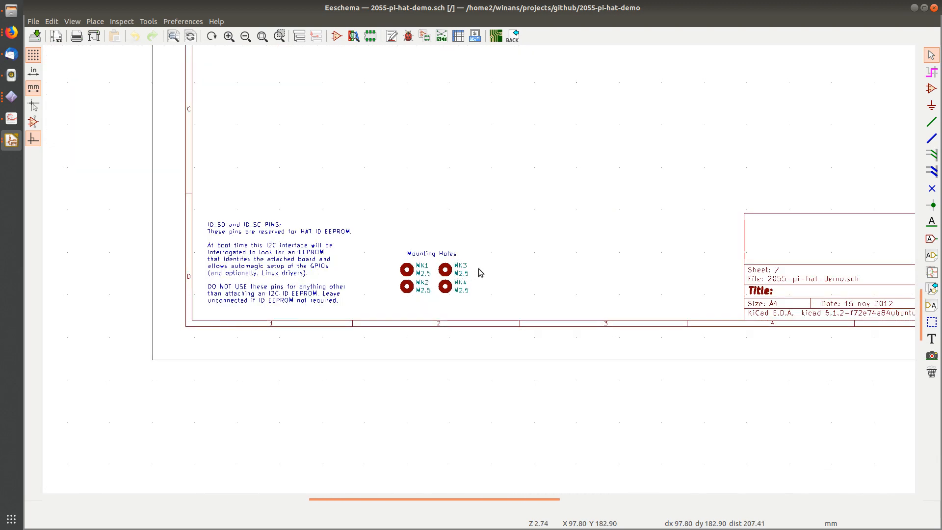
{"action": "middle_click_drag", "start_coordinate": [559, 258], "coordinate": [288, 275]}
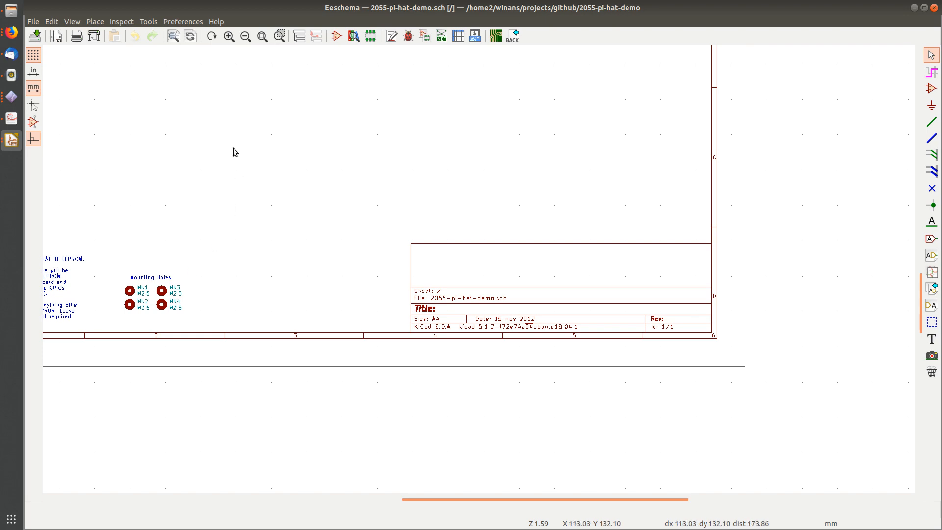
{"action": "middle_click_drag", "start_coordinate": [226, 163], "coordinate": [326, 252]}
{"action": "scroll", "coordinate": [325, 252], "scroll_direction": "up", "scroll_amount": 1}
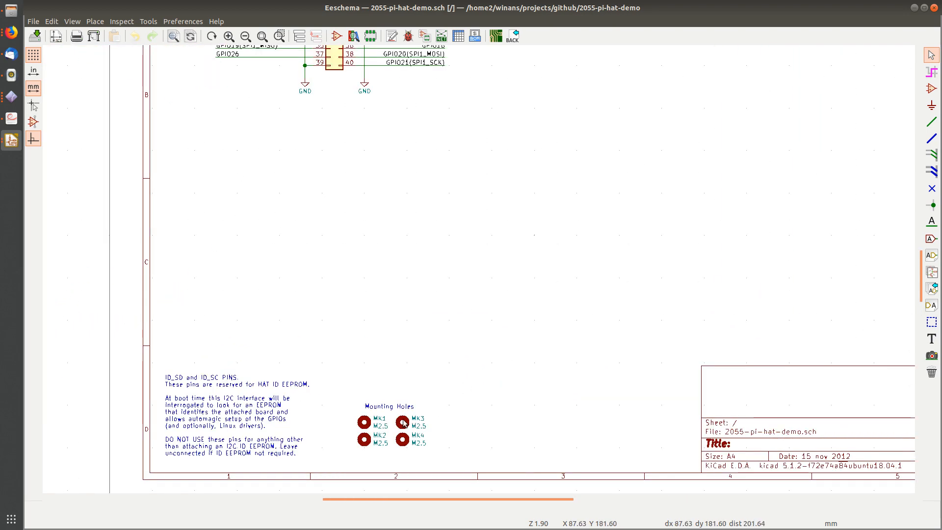
Step: Check the symbol properties of mounting hole MK3, close them without changes, and save the schematic
{"action": "double_click", "coordinate": [403, 423]}
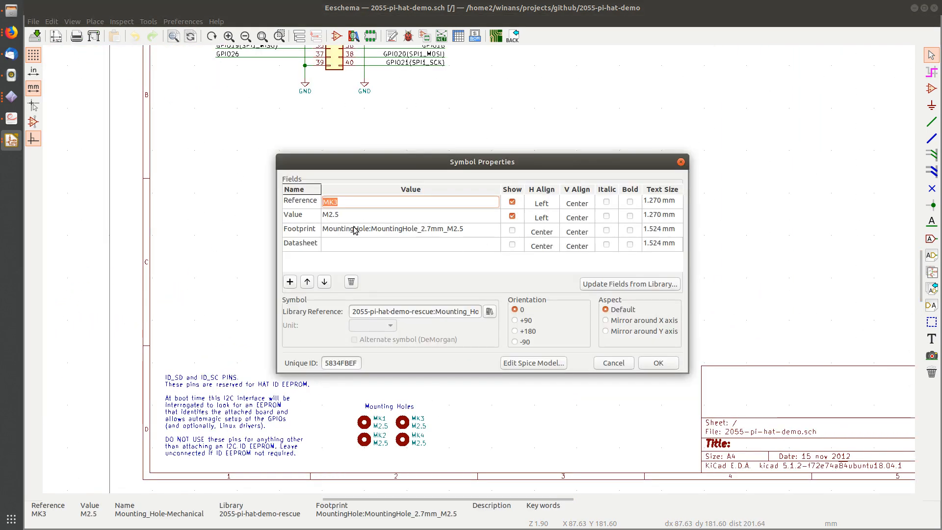
{"action": "left_click", "coordinate": [614, 363]}
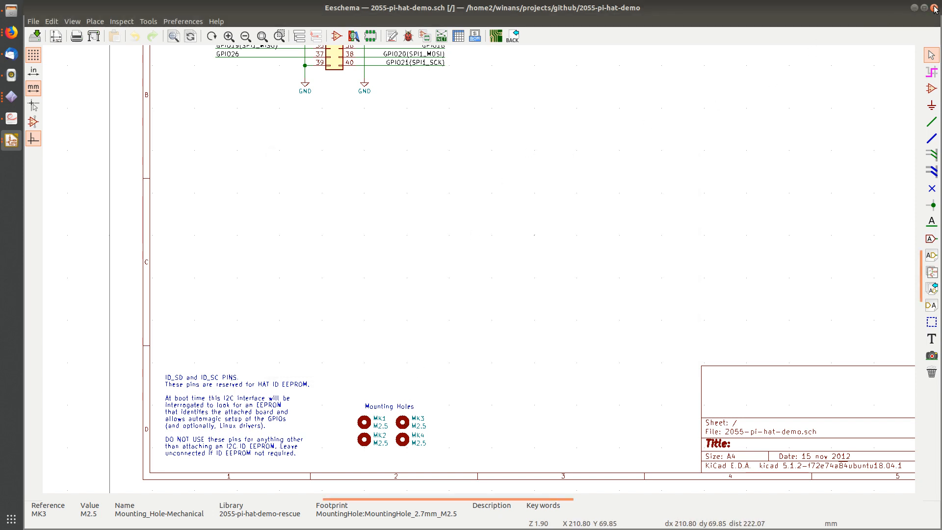
{"action": "key", "text": "ctrl+s"}
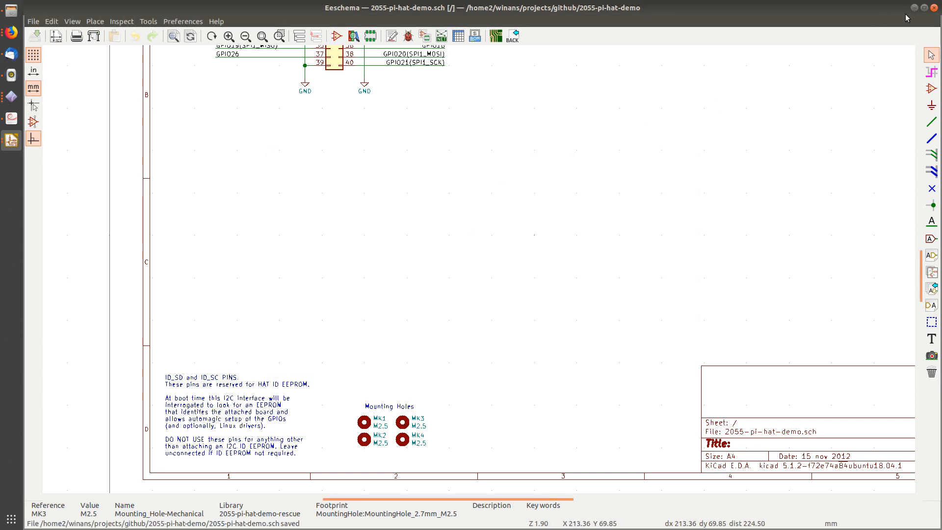
Step: Close the schematic editor, open the board layout 2055-pi-hat-demo.kicad_pcb to view the template's board outline, and close it again
{"action": "scroll", "coordinate": [470, 195], "scroll_direction": "up", "scroll_amount": 3}
{"action": "scroll", "coordinate": [478, 270], "scroll_direction": "down", "scroll_amount": 3}
{"action": "scroll", "coordinate": [455, 292], "scroll_direction": "up", "scroll_amount": 5}
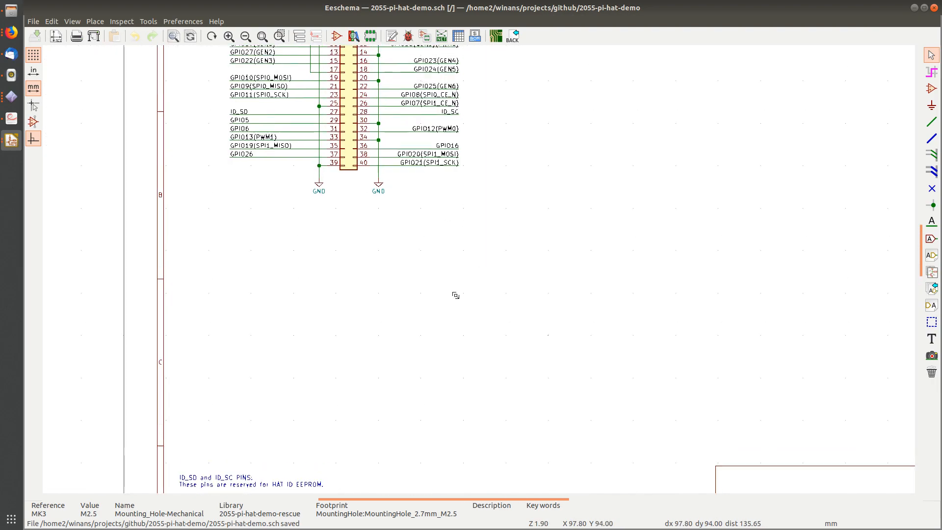
{"action": "left_click", "coordinate": [934, 9]}
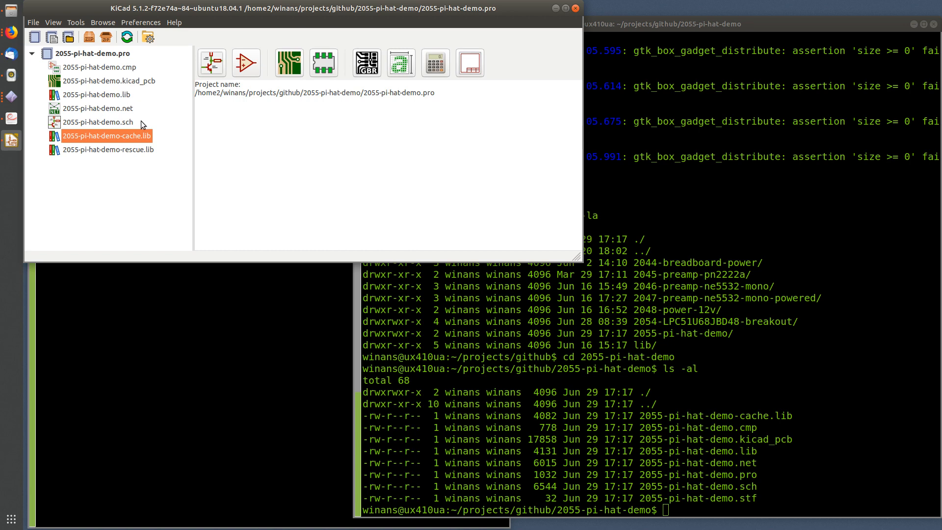
{"action": "double_click", "coordinate": [145, 78]}
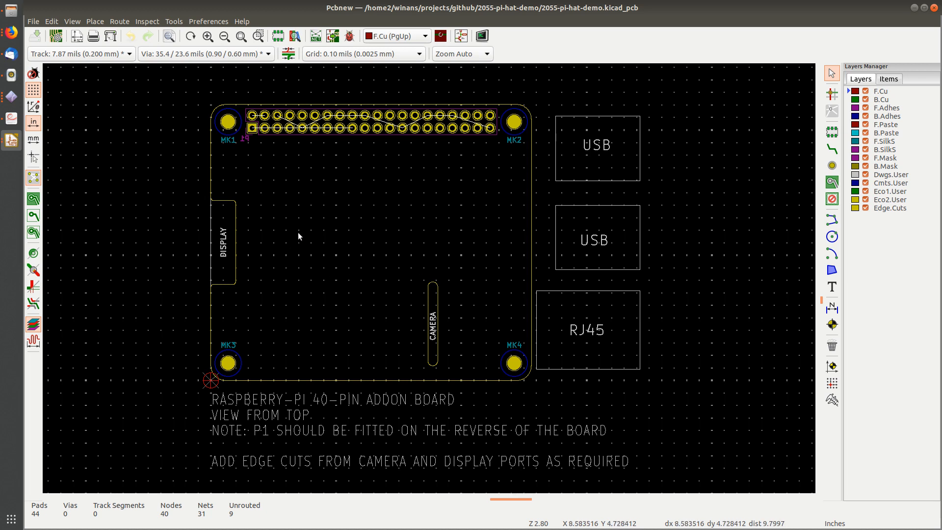
{"action": "left_click", "coordinate": [935, 7]}
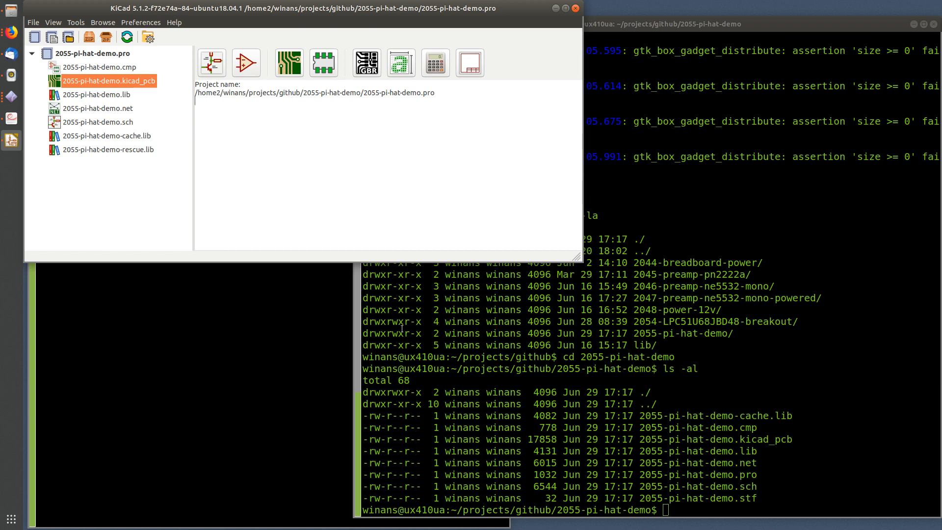
Step: Switch to Firefox and read OSH Park's KiCad Design Rule Setup page, from Starting with a Template to the Net Classes Editor section
{"action": "left_click", "coordinate": [378, 346]}
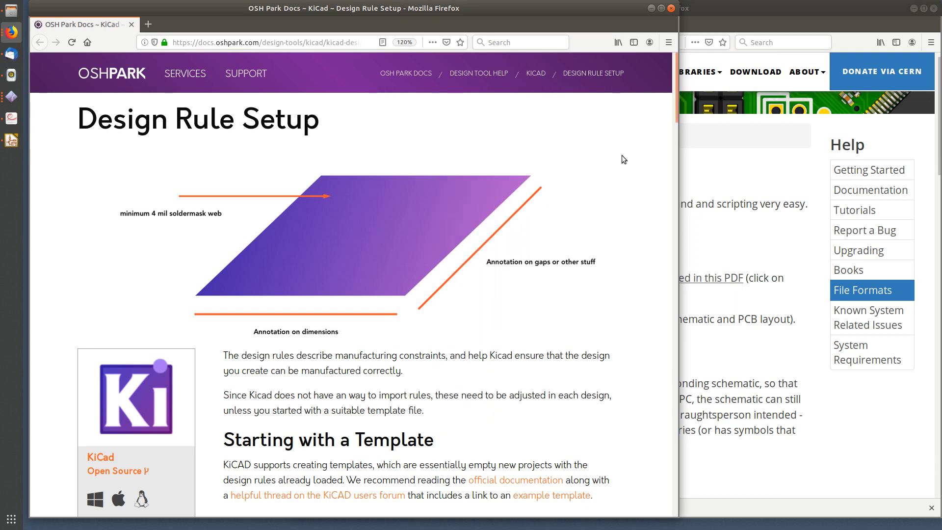
{"action": "scroll", "coordinate": [518, 204], "scroll_direction": "down", "scroll_amount": 4}
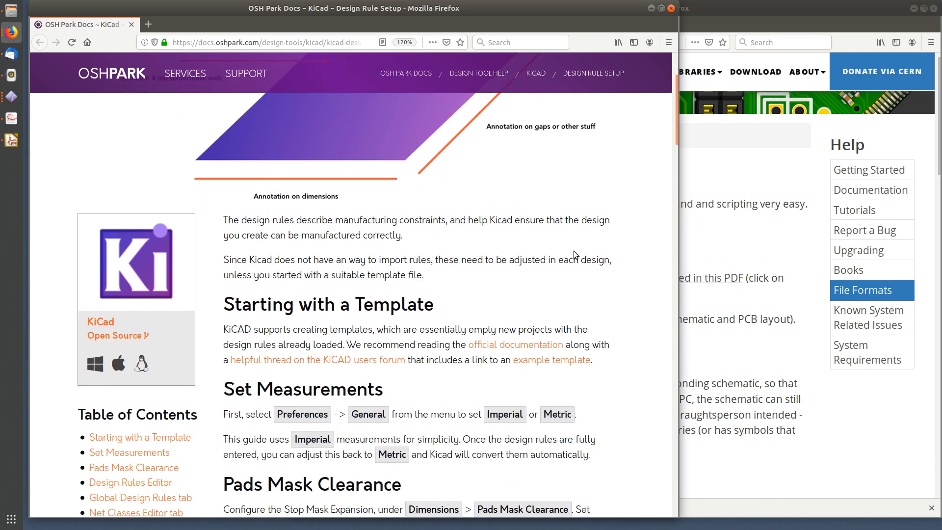
{"action": "scroll", "coordinate": [503, 286], "scroll_direction": "down", "scroll_amount": 2}
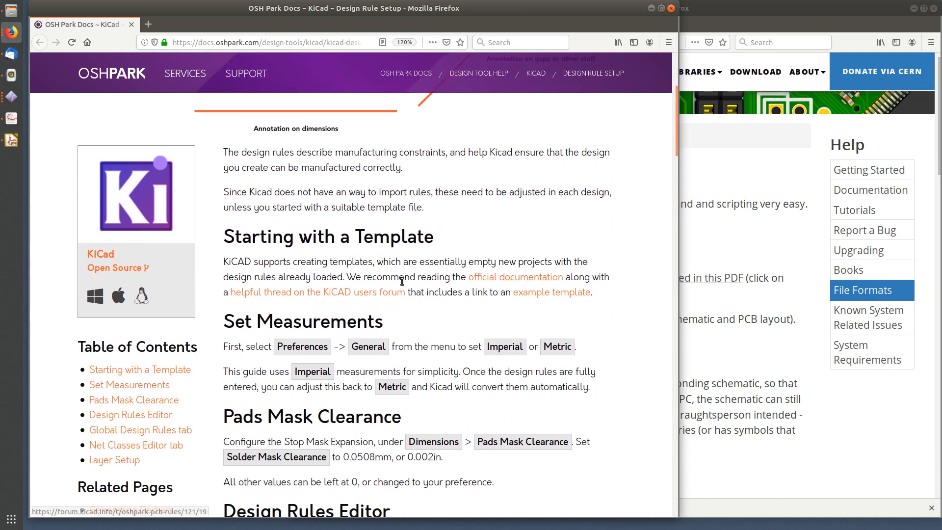
{"action": "scroll", "coordinate": [499, 215], "scroll_direction": "down", "scroll_amount": 2}
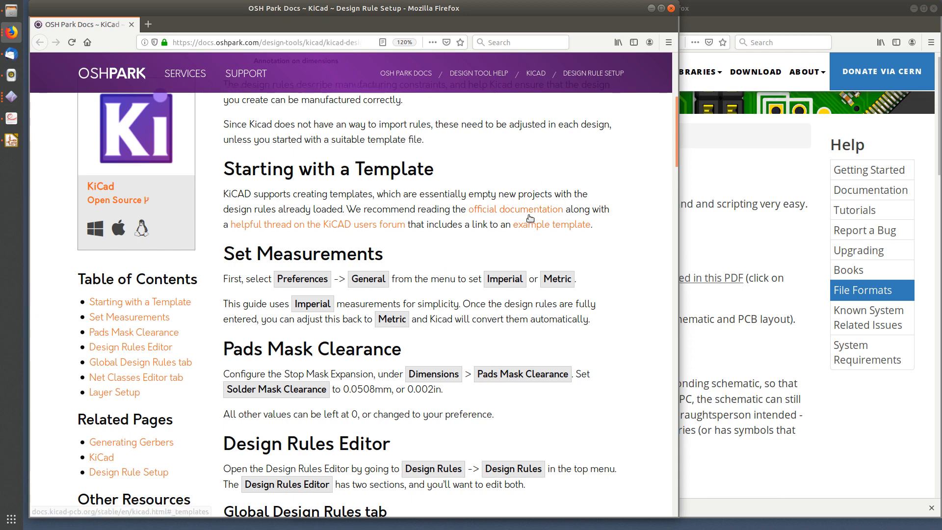
{"action": "scroll", "coordinate": [605, 316], "scroll_direction": "down", "scroll_amount": 2}
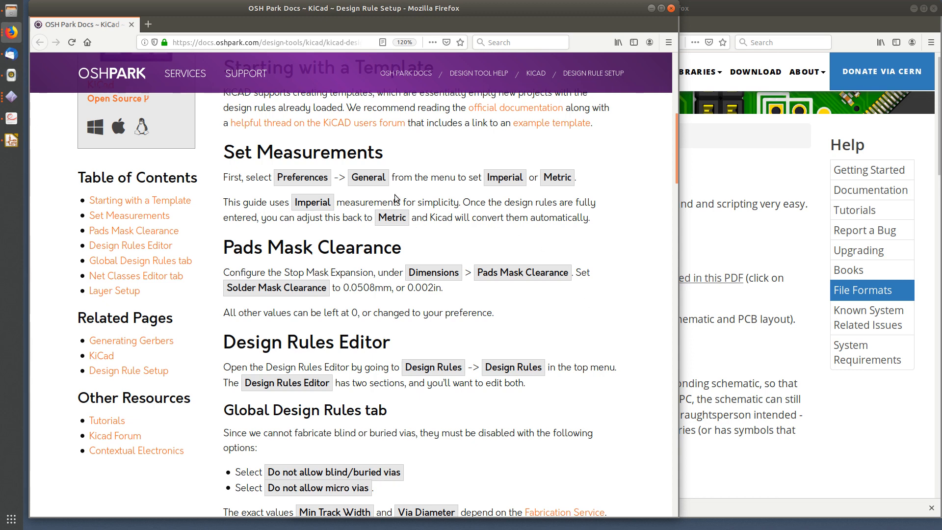
{"action": "scroll", "coordinate": [398, 198], "scroll_direction": "down", "scroll_amount": 3}
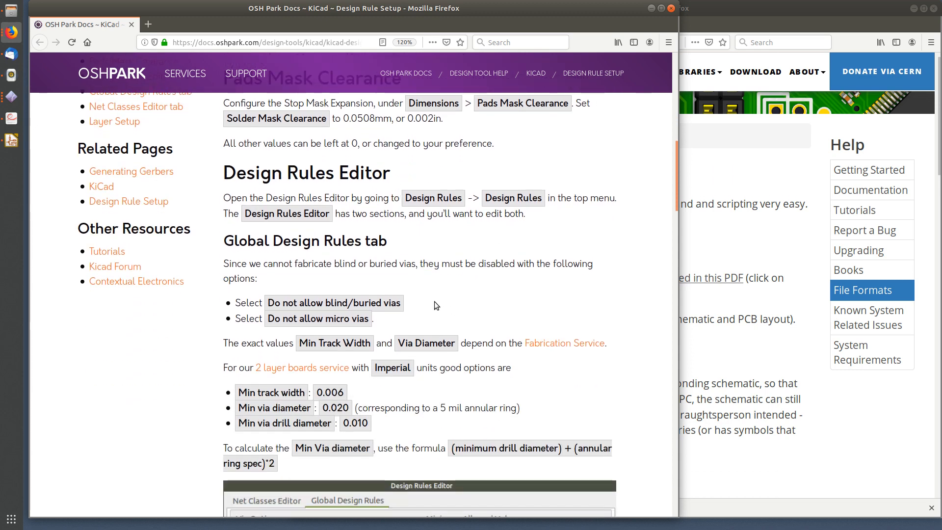
{"action": "scroll", "coordinate": [436, 306], "scroll_direction": "down", "scroll_amount": 13}
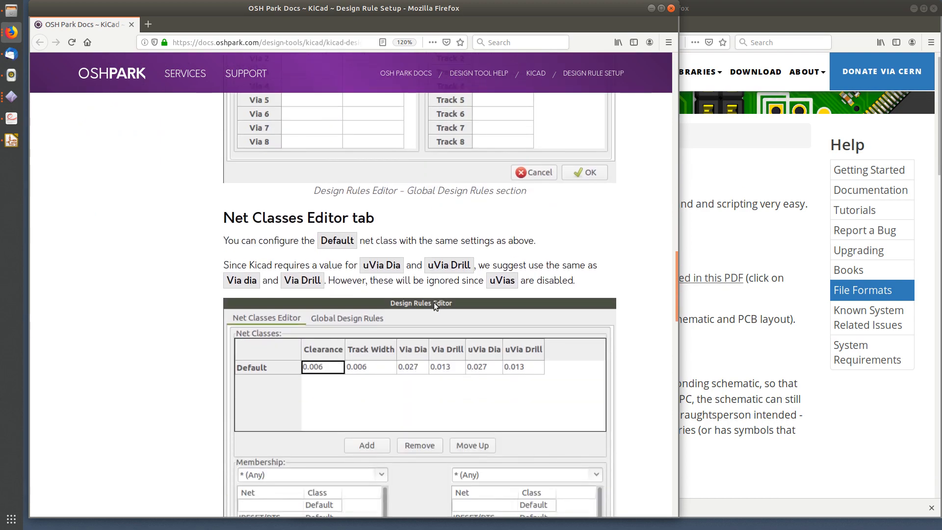
{"action": "scroll", "coordinate": [436, 307], "scroll_direction": "up", "scroll_amount": 2}
{"action": "scroll", "coordinate": [436, 307], "scroll_direction": "up", "scroll_amount": 14}
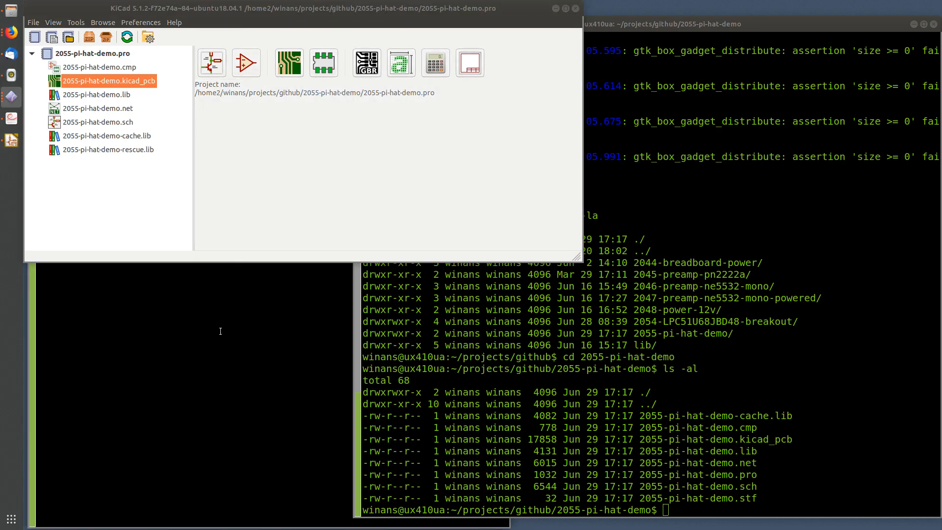
Step: Switch to the terminal opened in KiCad's template directory and highlight the path /usr/share/kicad/template in its prompt
{"action": "left_click", "coordinate": [221, 331]}
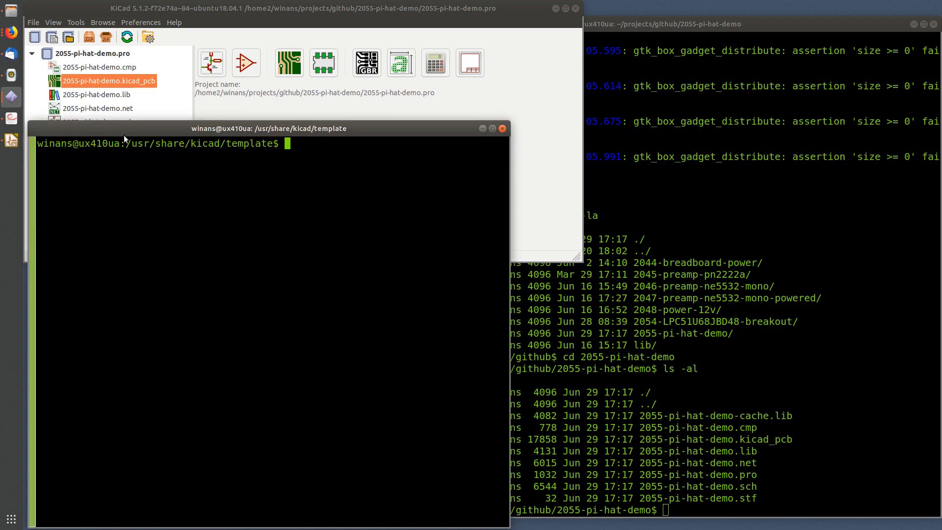
{"action": "left_click_drag", "start_coordinate": [125, 143], "coordinate": [268, 144]}
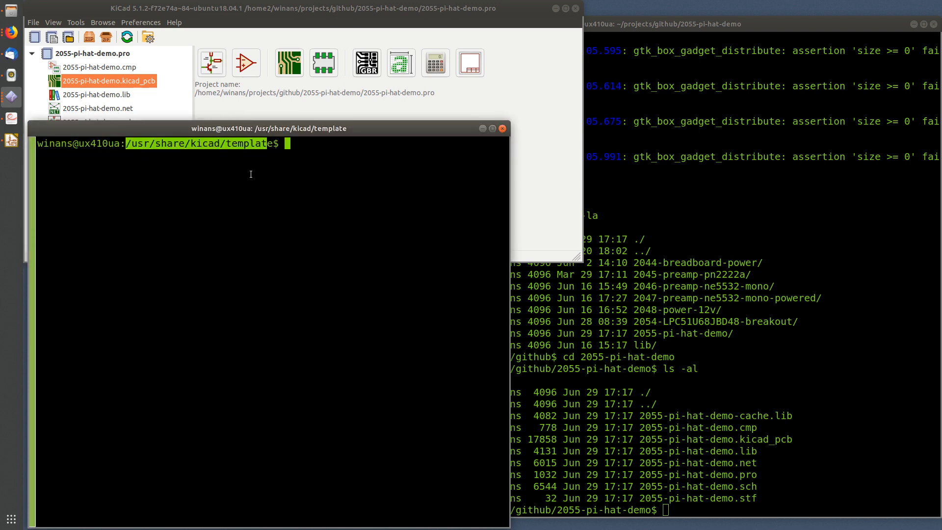
{"action": "left_click", "coordinate": [250, 175]}
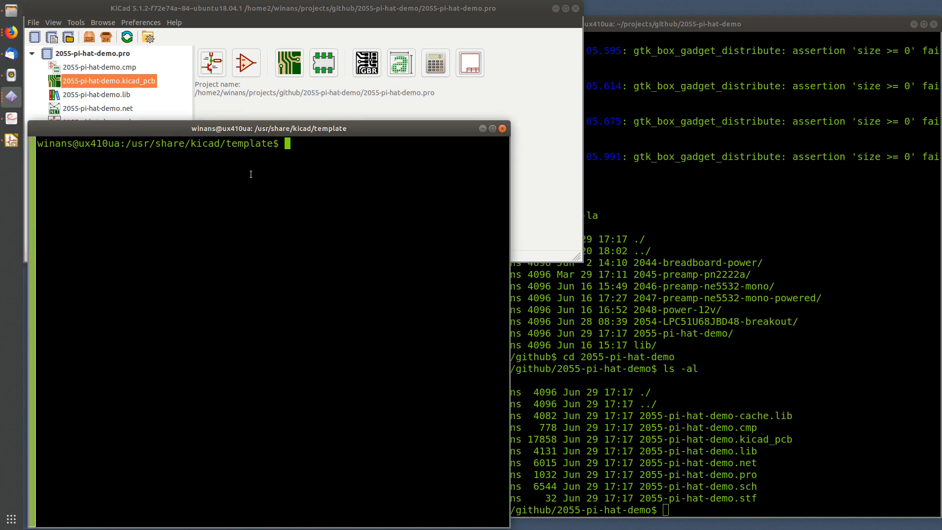
Step: Switch back to KiCad, check the KICAD_TEMPLATE_DIR and KICAD_USER_TEMPLATE_DIR entries in the path configuration, and close it without changes
{"action": "left_click", "coordinate": [139, 8]}
{"action": "left_click", "coordinate": [144, 21]}
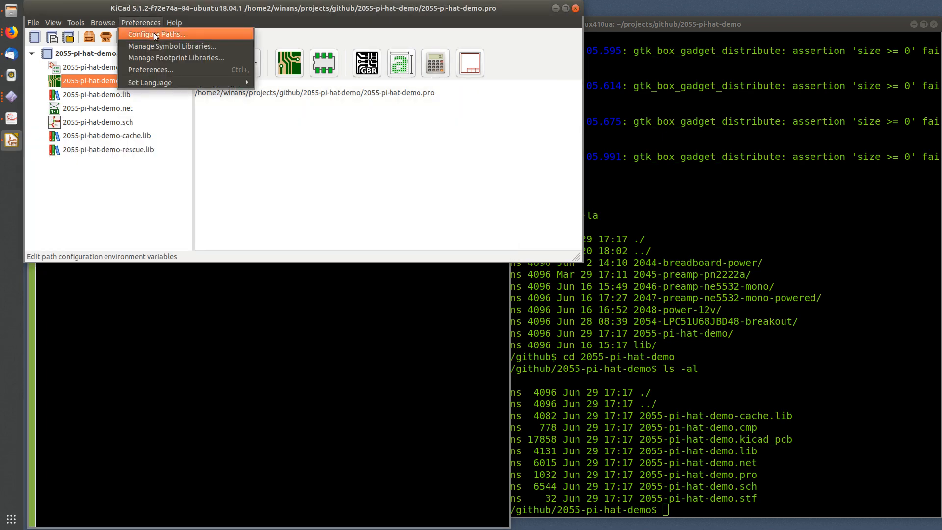
{"action": "left_click", "coordinate": [155, 35]}
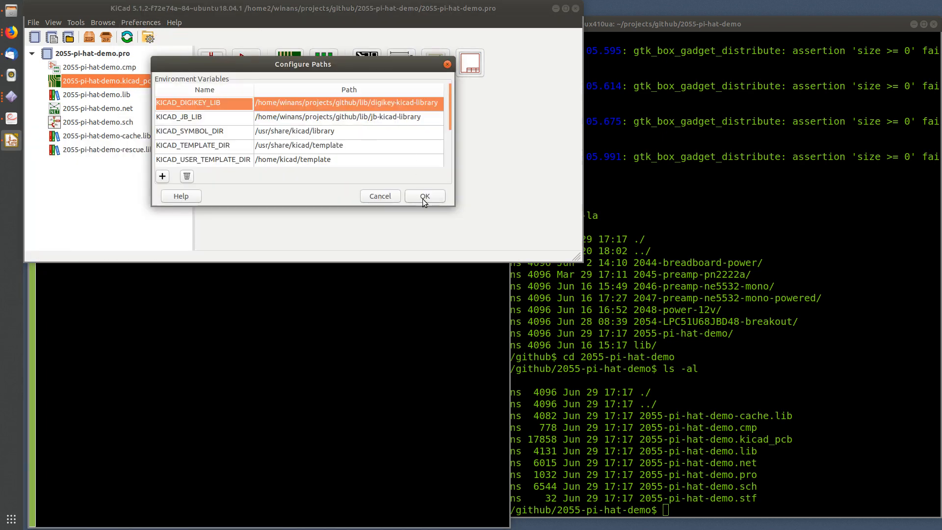
{"action": "left_click_drag", "start_coordinate": [452, 203], "coordinate": [733, 411]}
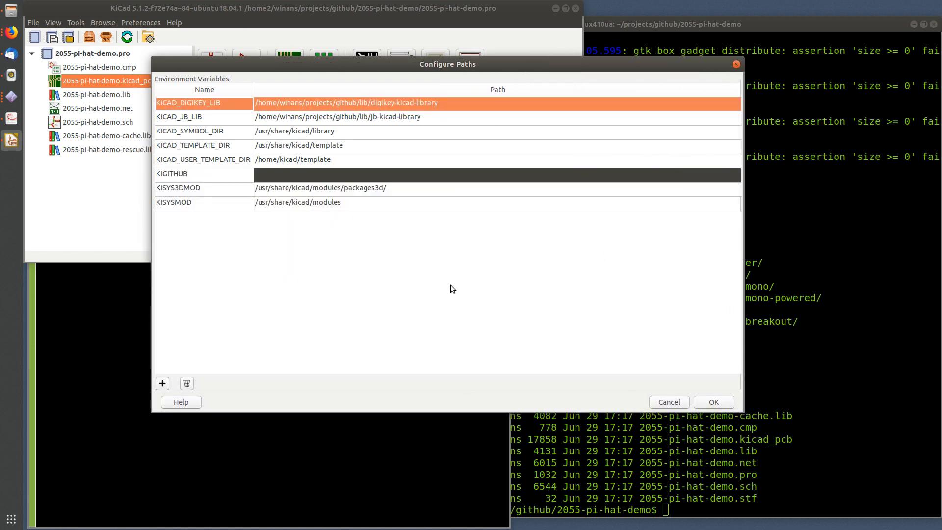
{"action": "left_click", "coordinate": [331, 149]}
{"action": "left_click", "coordinate": [204, 148]}
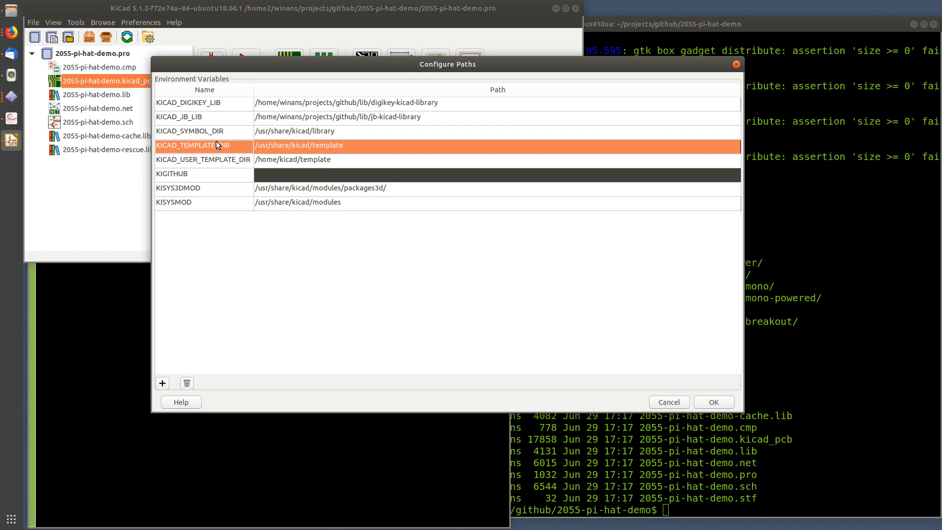
{"action": "left_click", "coordinate": [197, 158]}
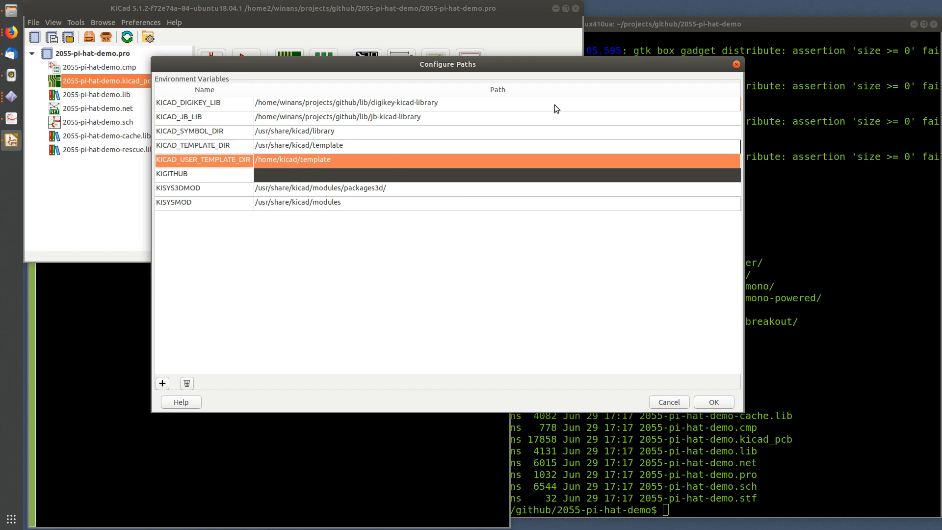
{"action": "left_click", "coordinate": [737, 64]}
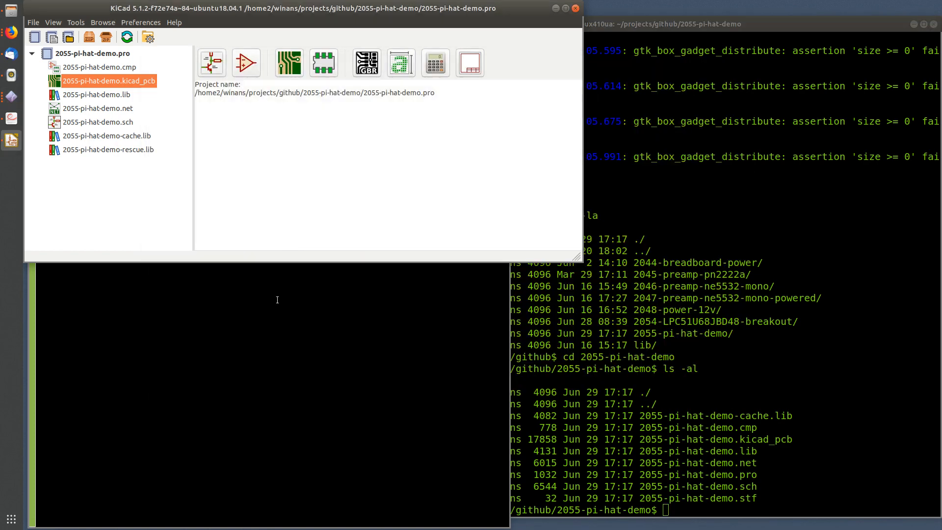
Step: Switch to the terminal in /usr/share/kicad/template and list the available templates with ls -al
{"action": "left_click", "coordinate": [288, 351]}
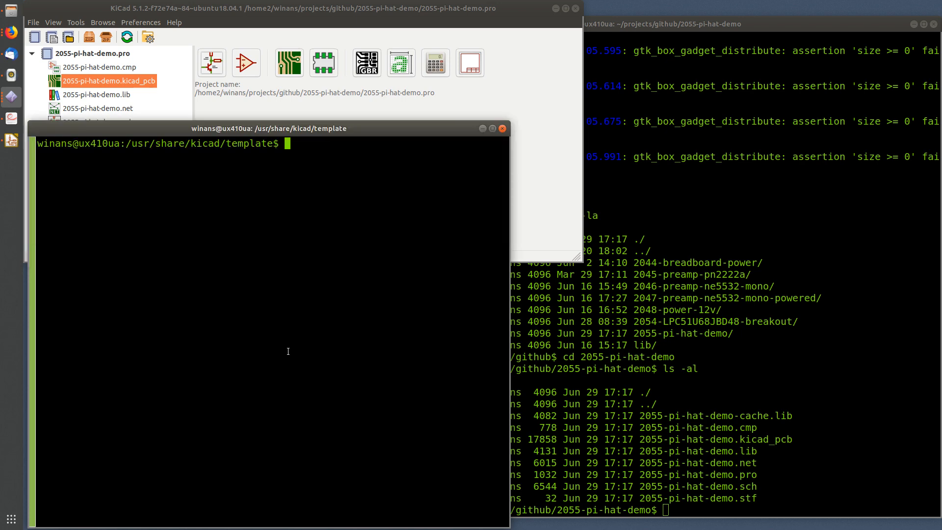
{"action": "type", "text": "ls-la"}
{"action": "key", "text": "Return"}
{"action": "type", "text": "ls -al"}
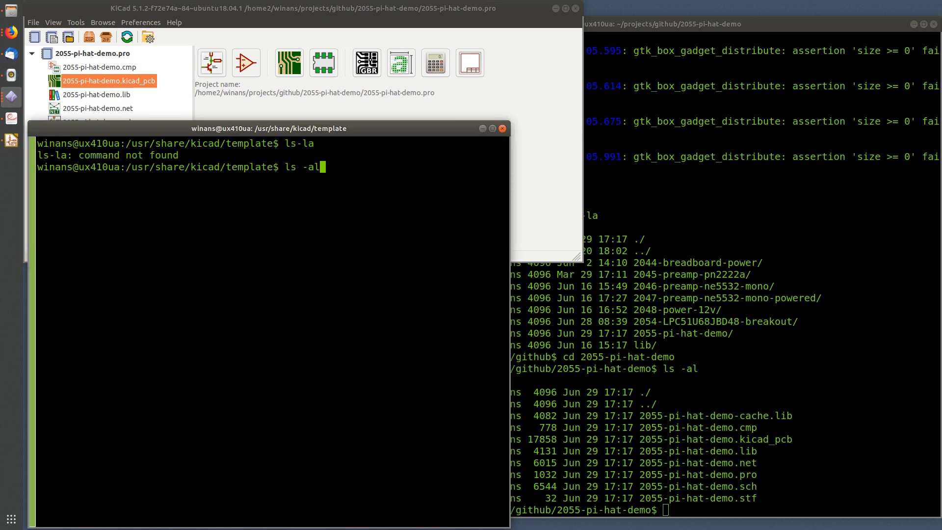
{"action": "key", "text": "Return"}
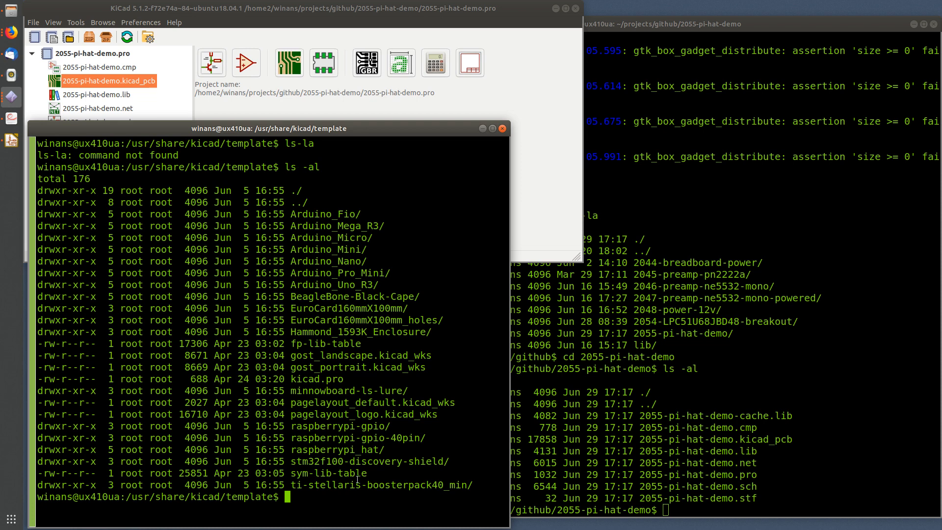
Step: Change into the raspberrypi-gpio-40pin template directory and list its files with ll
{"action": "double_click", "coordinate": [399, 437]}
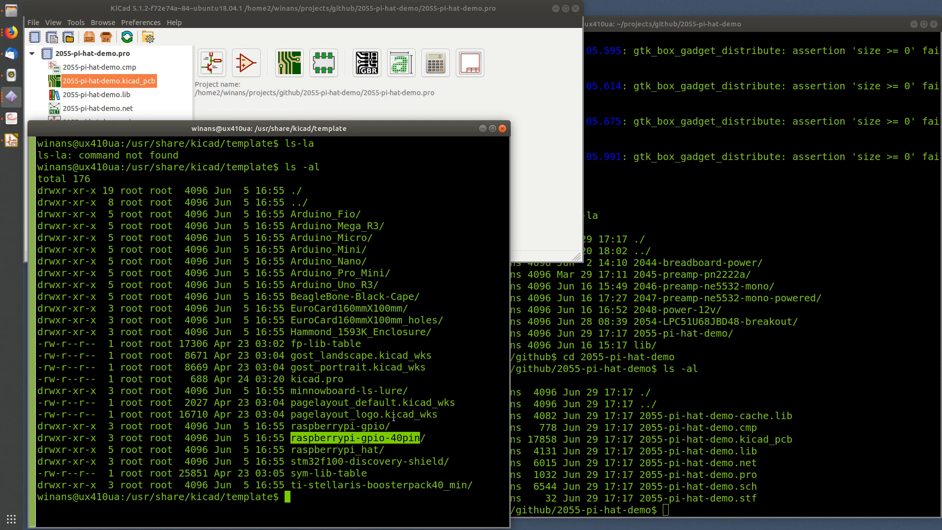
{"action": "type", "text": "cd"}
{"action": "middle_click", "coordinate": [331, 393]}
{"action": "key", "text": "Return"}
{"action": "type", "text": "ll"}
{"action": "key", "text": "Return"}
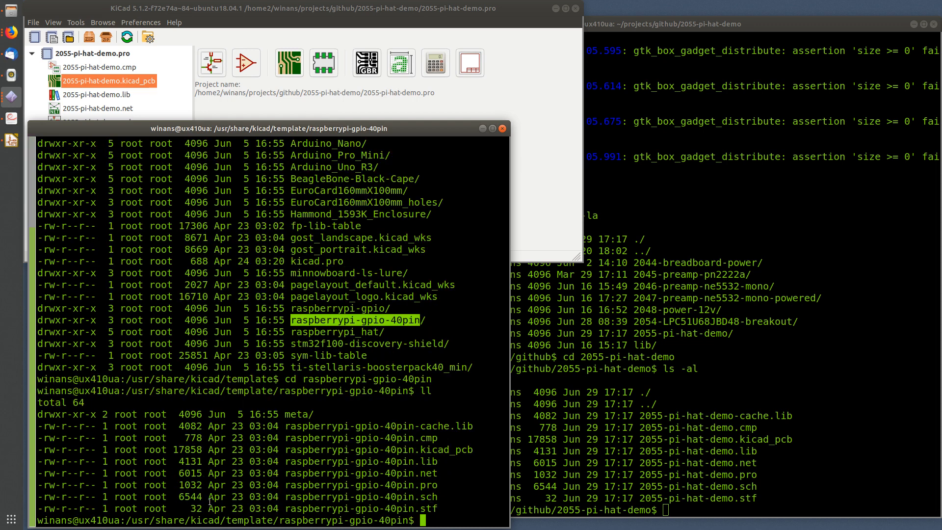
Step: Change into the template's meta subdirectory and list its files with ll
{"action": "left_click", "coordinate": [565, 409]}
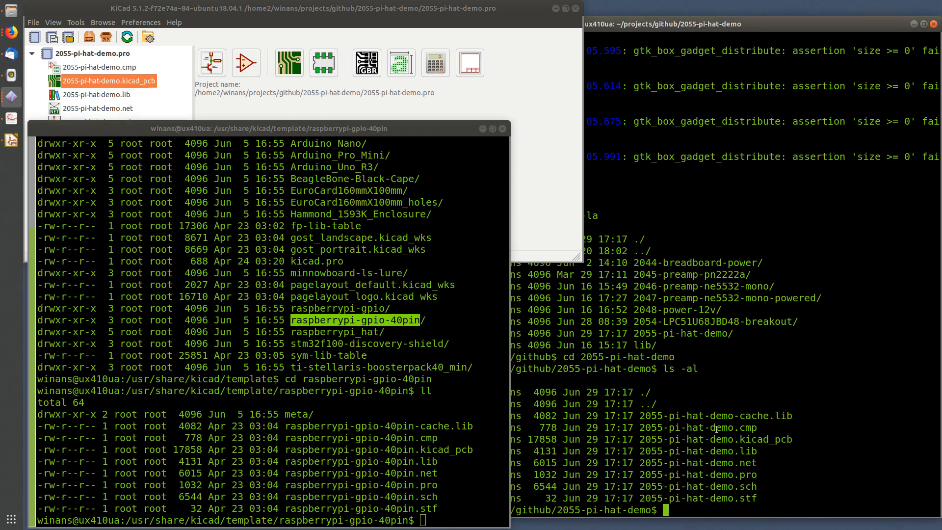
{"action": "left_click", "coordinate": [336, 429]}
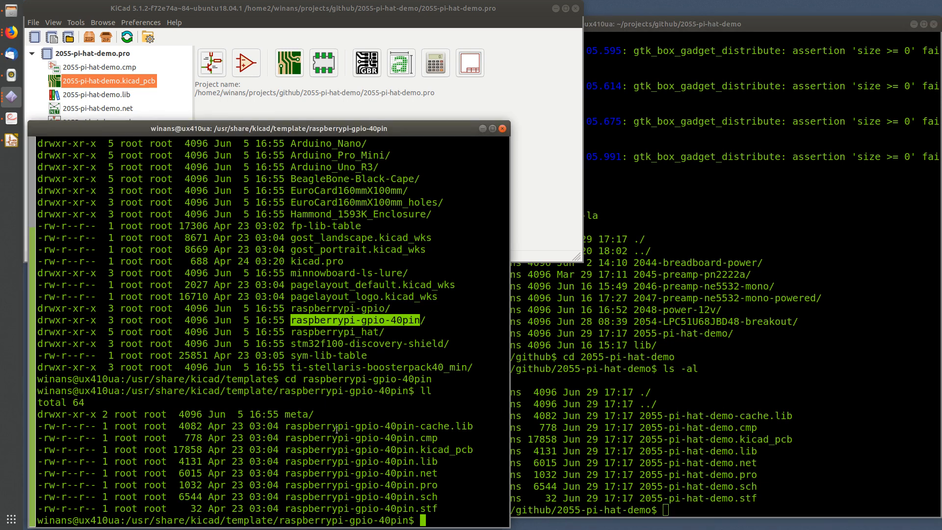
{"action": "type", "text": "cd meta"}
{"action": "key", "text": "Return"}
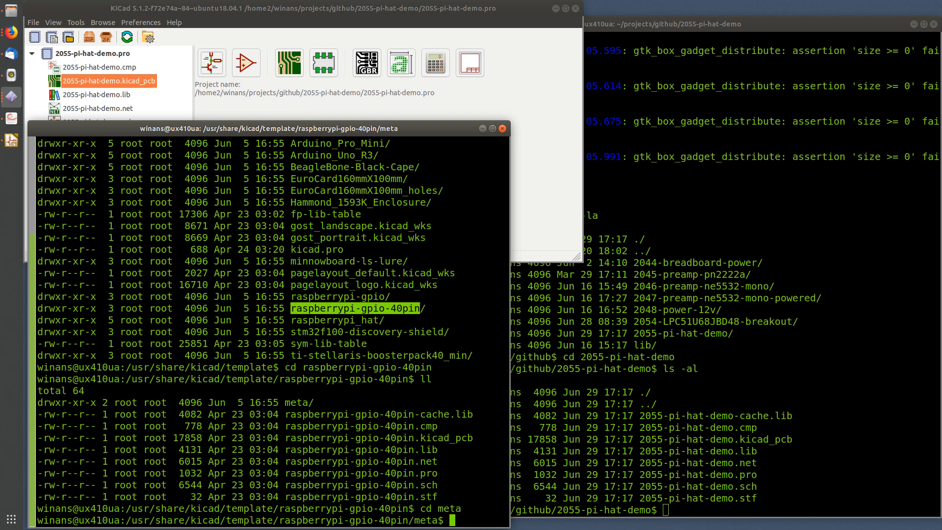
{"action": "type", "text": "ll"}
{"action": "key", "text": "Return"}
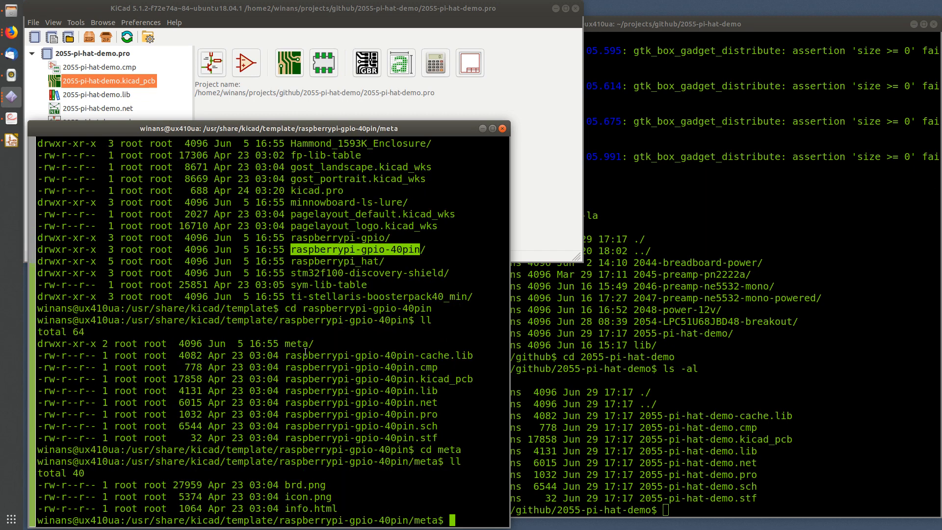
Step: Bring the project's terminal to the front and review the 2055-pi-hat-demo files against the template's file listing
{"action": "left_click", "coordinate": [540, 388]}
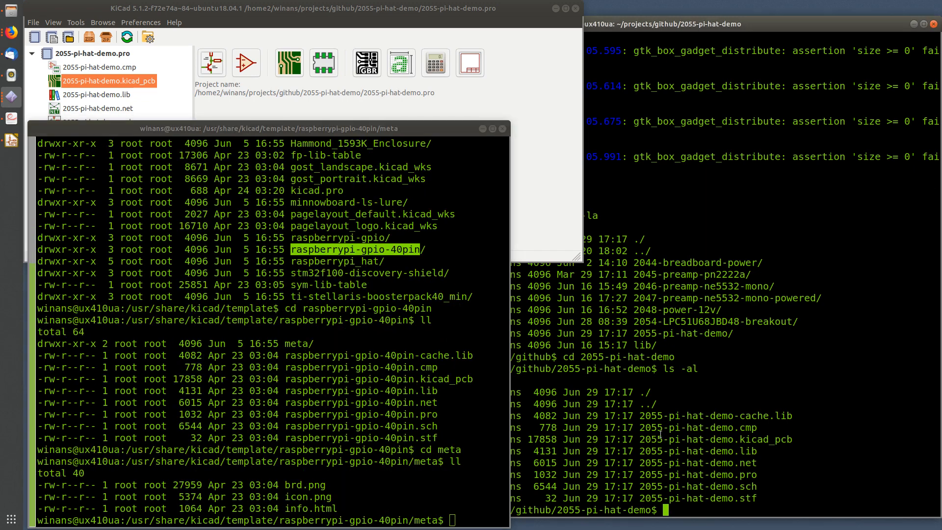
{"action": "left_click_drag", "start_coordinate": [364, 415], "coordinate": [784, 499]}
{"action": "left_click", "coordinate": [785, 499]}
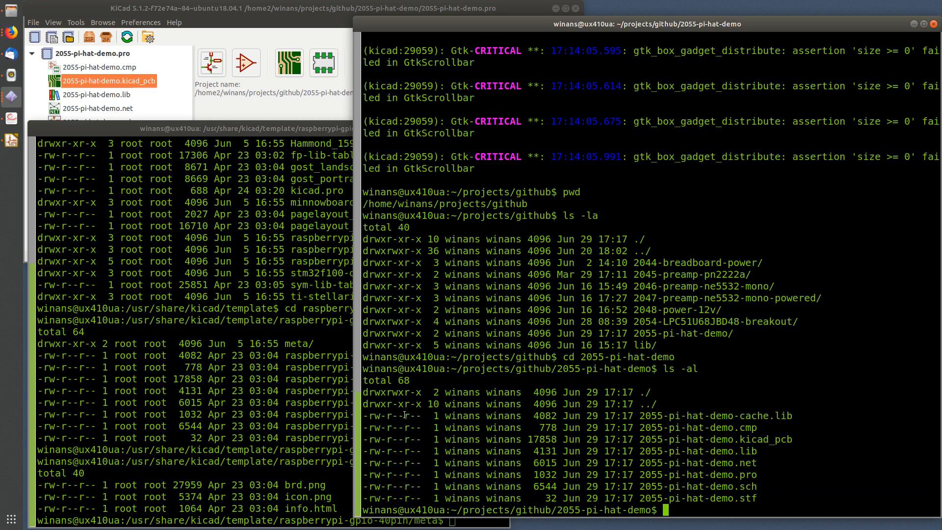
Step: Return to the template's terminal and highlight the meta directory and the info.html file in the listings
{"action": "left_click", "coordinate": [256, 343]}
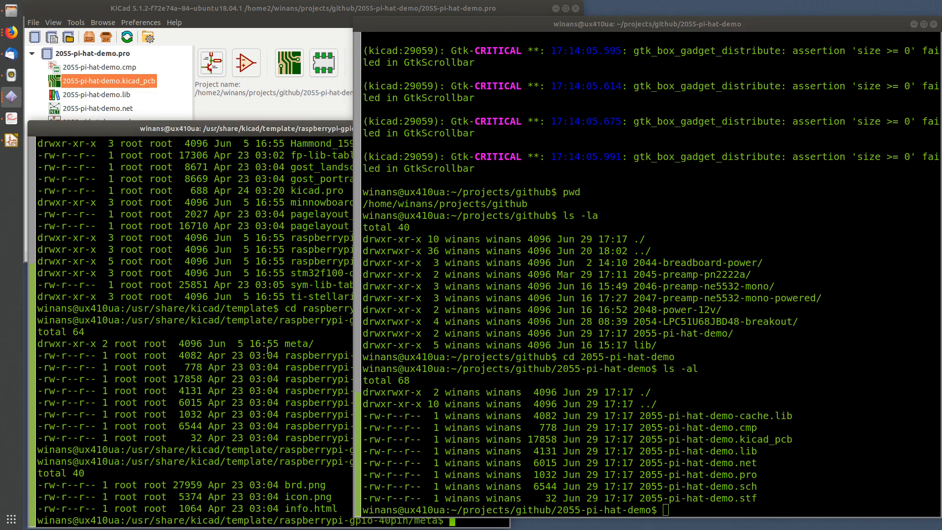
{"action": "left_click", "coordinate": [268, 350]}
{"action": "double_click", "coordinate": [294, 344]}
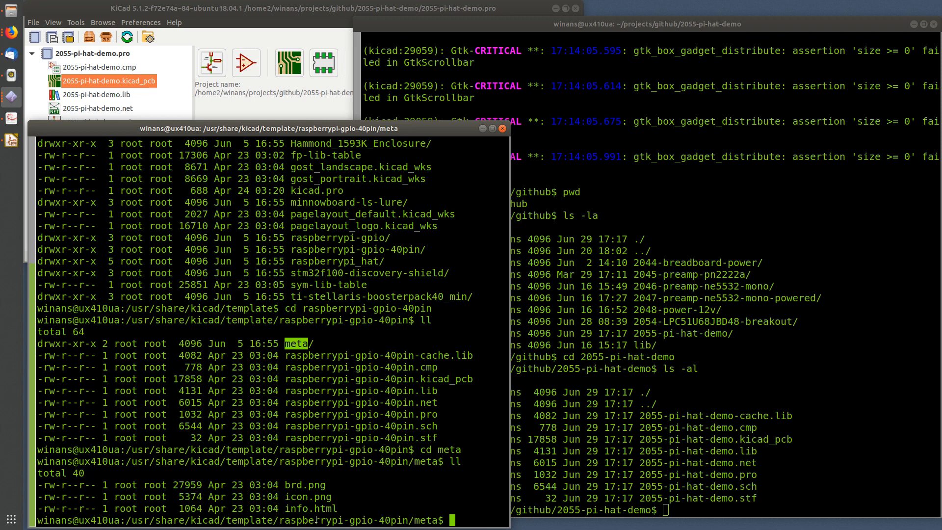
{"action": "double_click", "coordinate": [295, 508]}
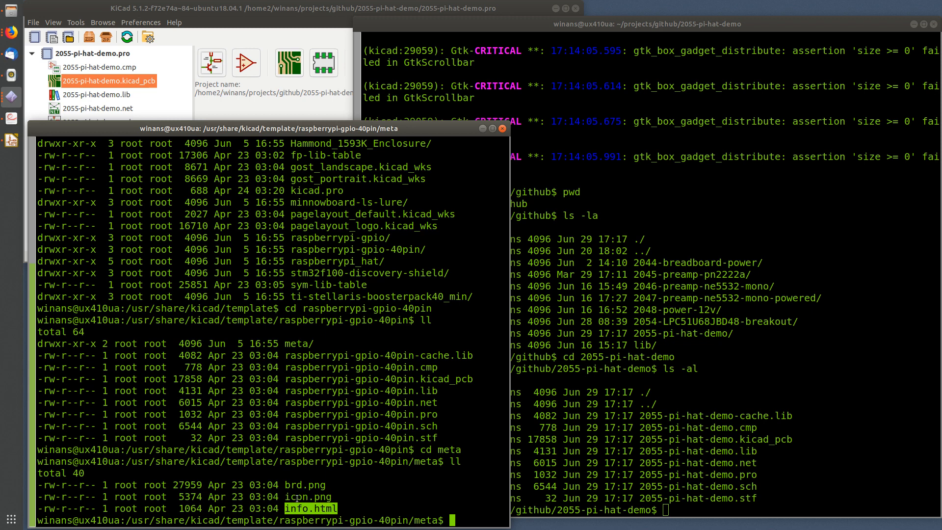
Step: Highlight icon.png, info.html and brd.png in the meta directory listing to point out the template's metadata files
{"action": "double_click", "coordinate": [297, 497]}
{"action": "left_click", "coordinate": [349, 495]}
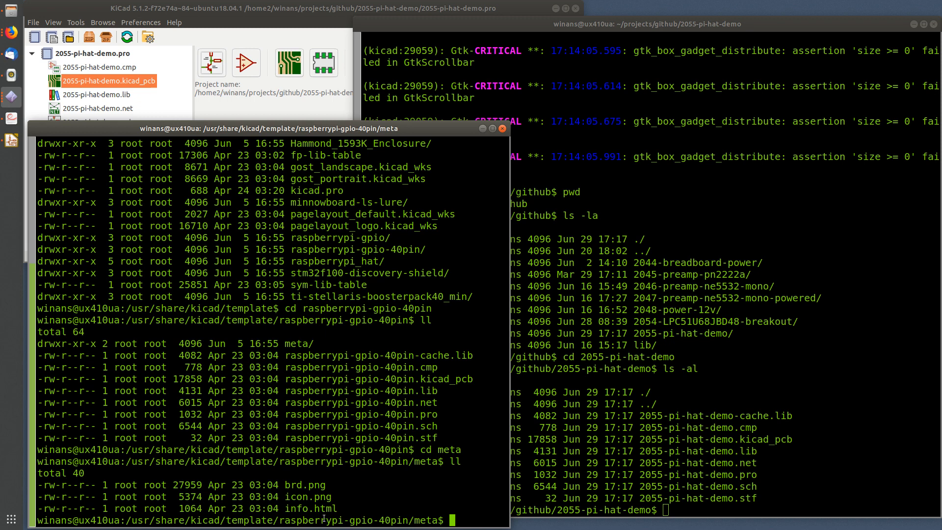
{"action": "double_click", "coordinate": [293, 508]}
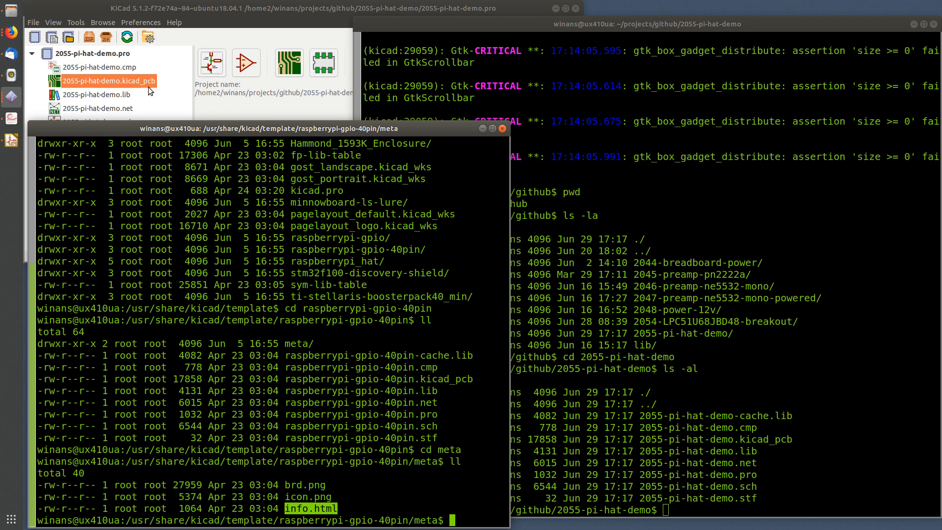
{"action": "double_click", "coordinate": [311, 497]}
{"action": "left_click", "coordinate": [362, 451]}
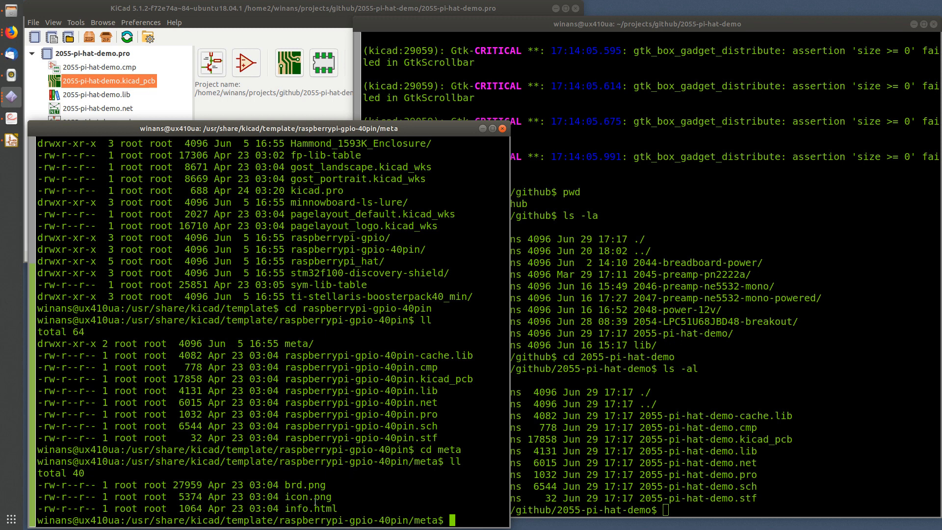
{"action": "double_click", "coordinate": [295, 487]}
Step: Print the contents of info.html in the terminal with cat
{"action": "double_click", "coordinate": [316, 506]}
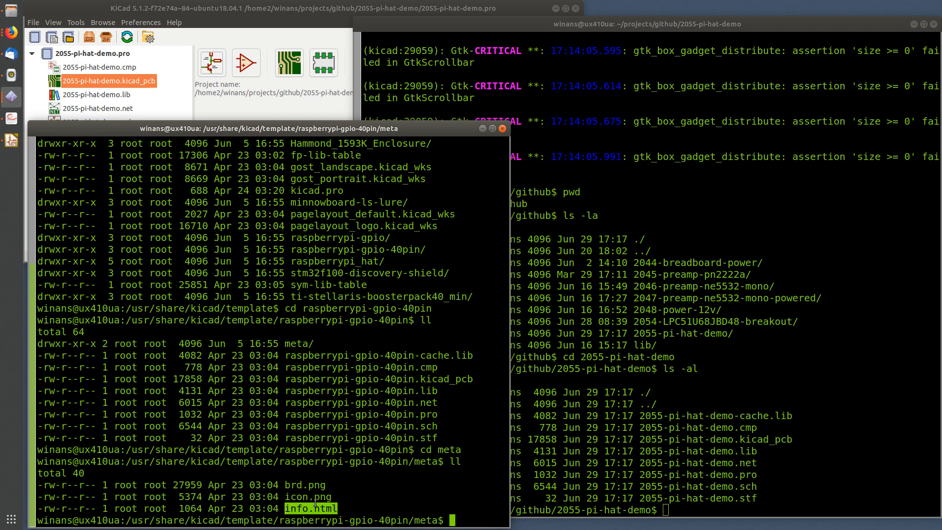
{"action": "type", "text": "cat"}
{"action": "middle_click", "coordinate": [330, 474]}
{"action": "key", "text": "Return"}
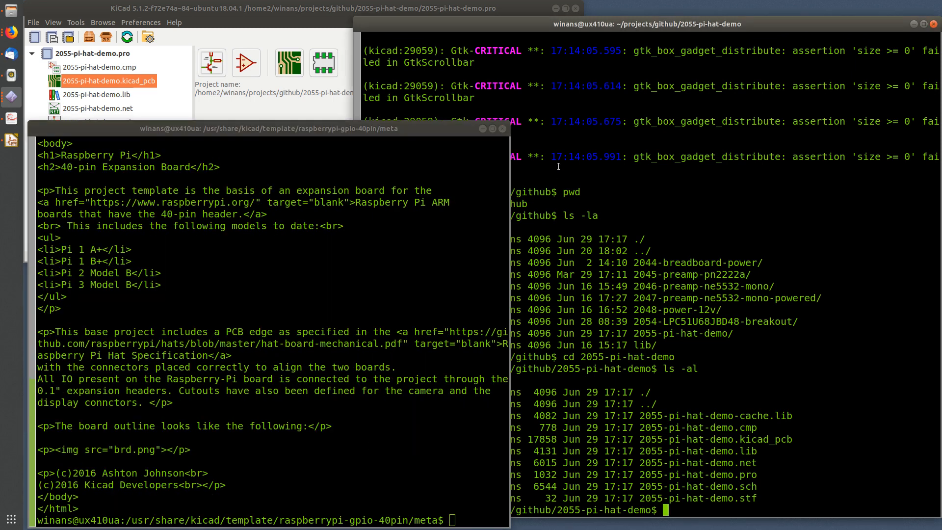
Step: Enlarge the template's terminal window and list the meta directory with ls -la
{"action": "left_click_drag", "start_coordinate": [510, 125], "coordinate": [645, 65]}
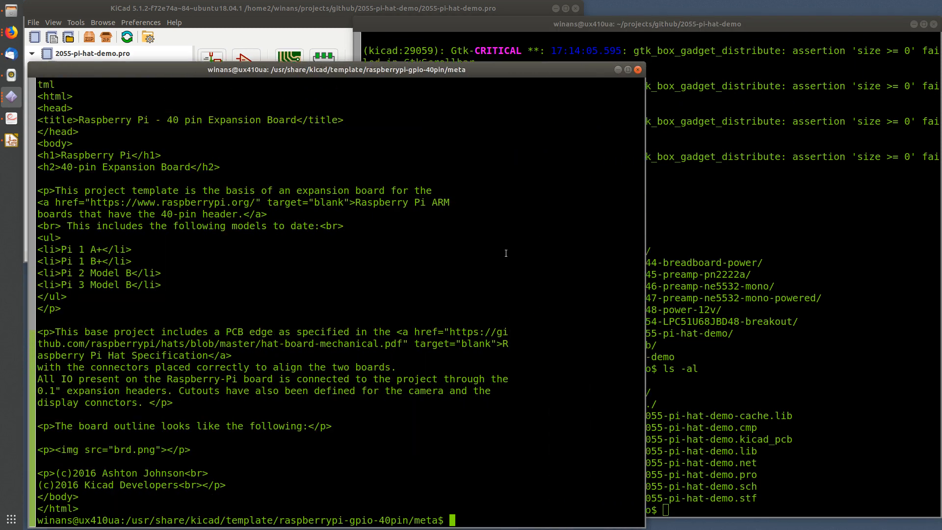
{"action": "key", "text": "Return"}
{"action": "key", "text": "Return"}
{"action": "key", "text": "Return"}
{"action": "key", "text": "Return"}
{"action": "type", "text": "ls -la"}
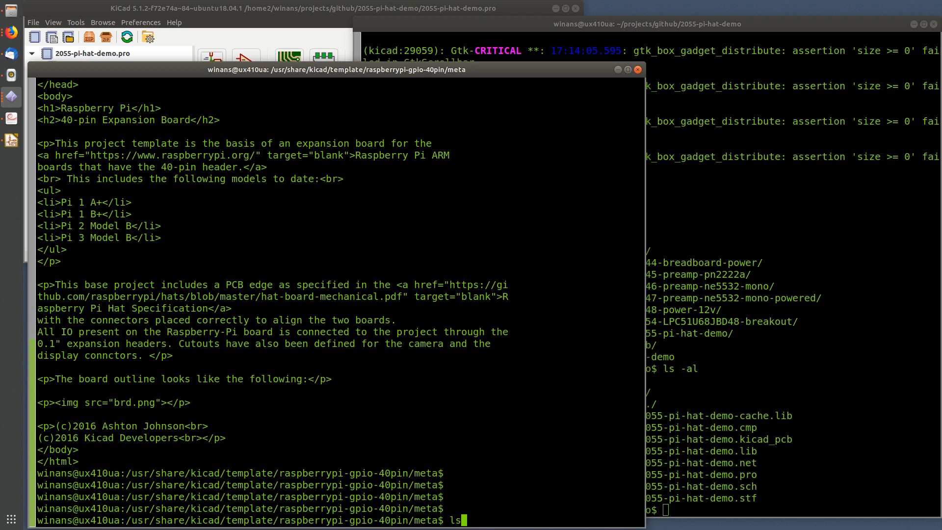
{"action": "key", "text": "Return"}
Step: Print info.html again with cat in the enlarged terminal and highlight the word Raspberry in its title
{"action": "type", "text": "cat"}
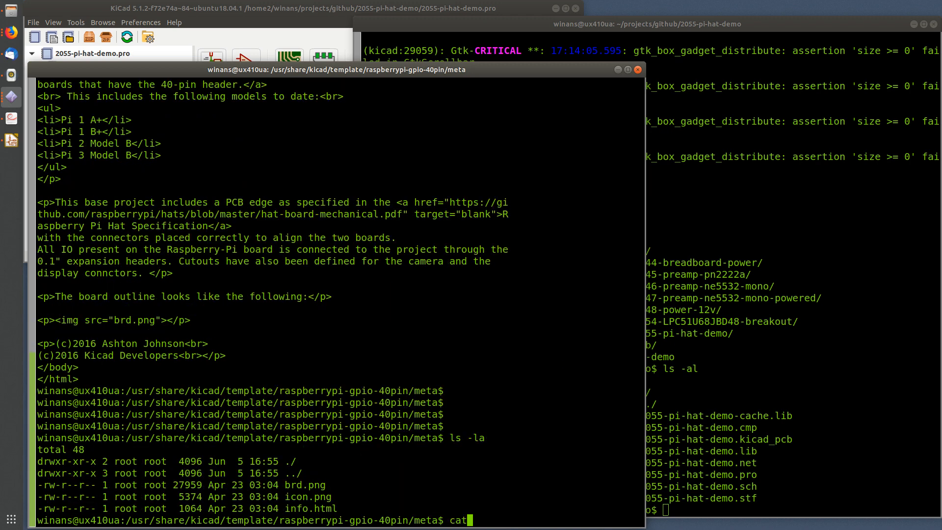
{"action": "double_click", "coordinate": [302, 509]}
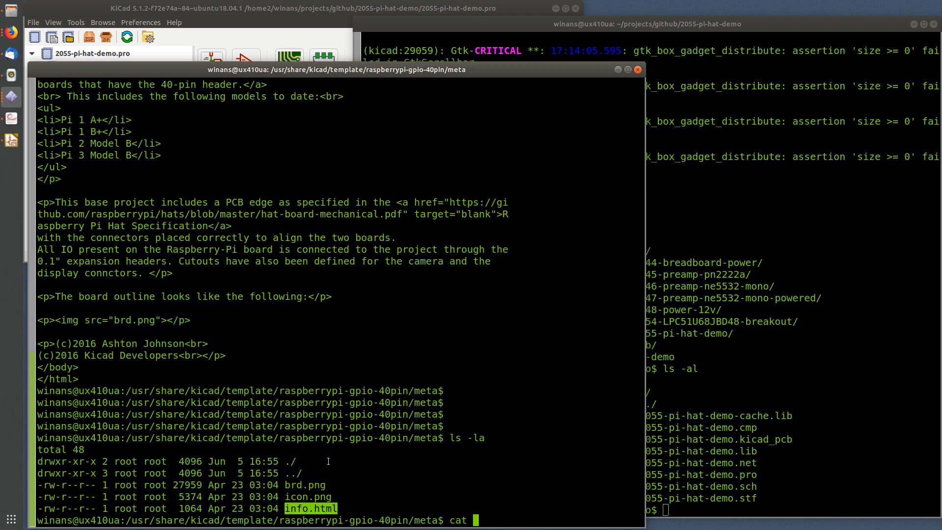
{"action": "middle_click", "coordinate": [301, 508]}
{"action": "key", "text": "Return"}
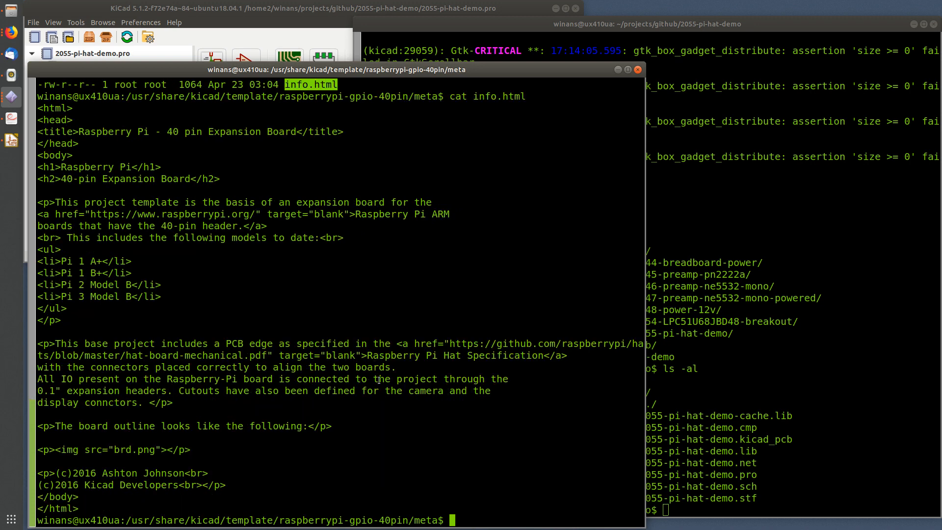
{"action": "scroll", "coordinate": [383, 365], "scroll_direction": "up", "scroll_amount": 4}
{"action": "scroll", "coordinate": [383, 366], "scroll_direction": "down", "scroll_amount": 4}
{"action": "double_click", "coordinate": [109, 131]}
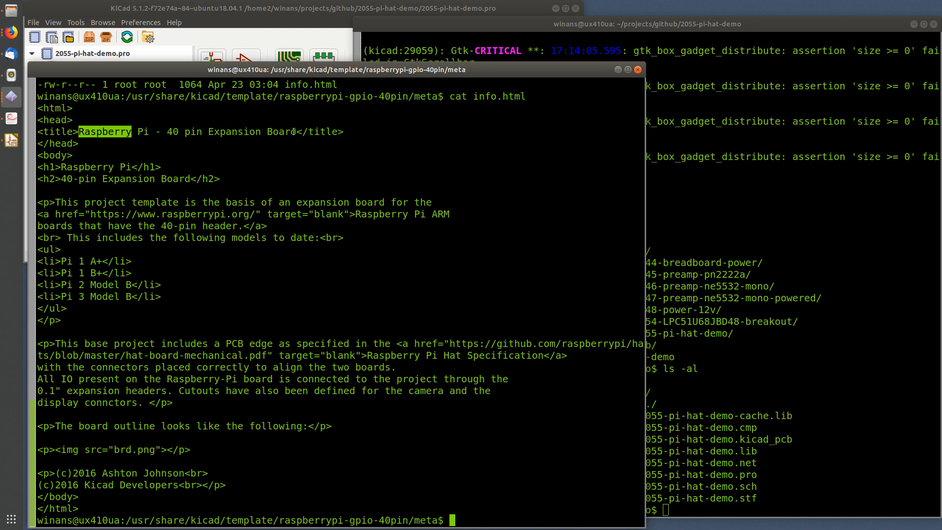
Step: Switch to KiCad, open the Project Template Selector, and compare its template labels with the title line of info.html in the terminal
{"action": "left_click", "coordinate": [236, 6]}
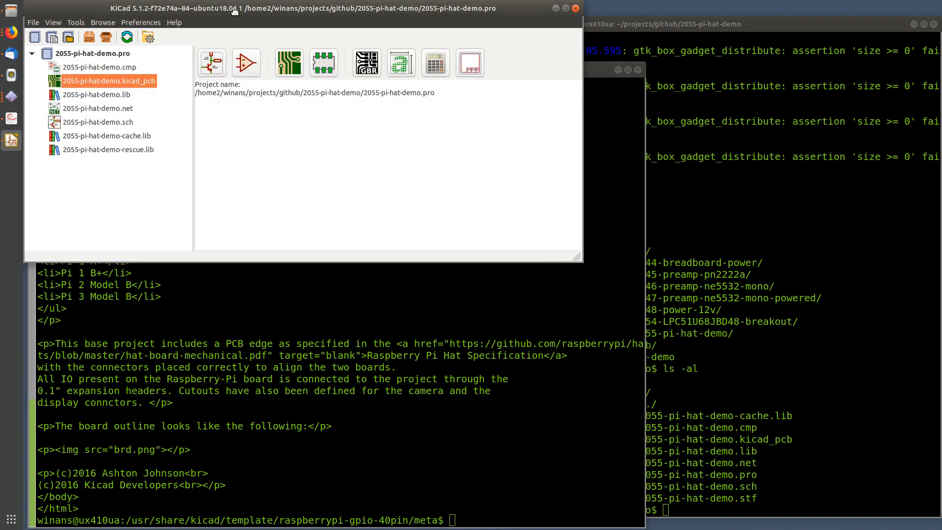
{"action": "left_click", "coordinate": [51, 37]}
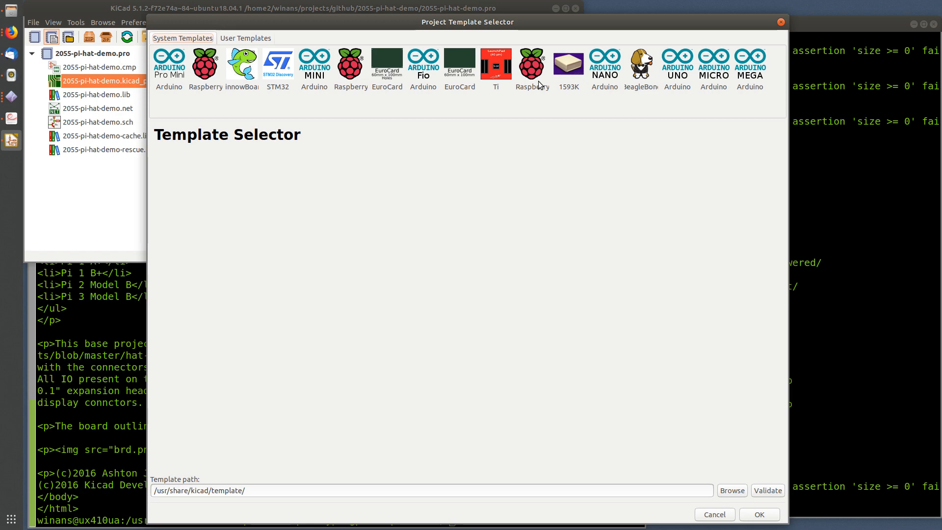
{"action": "left_click", "coordinate": [94, 315]}
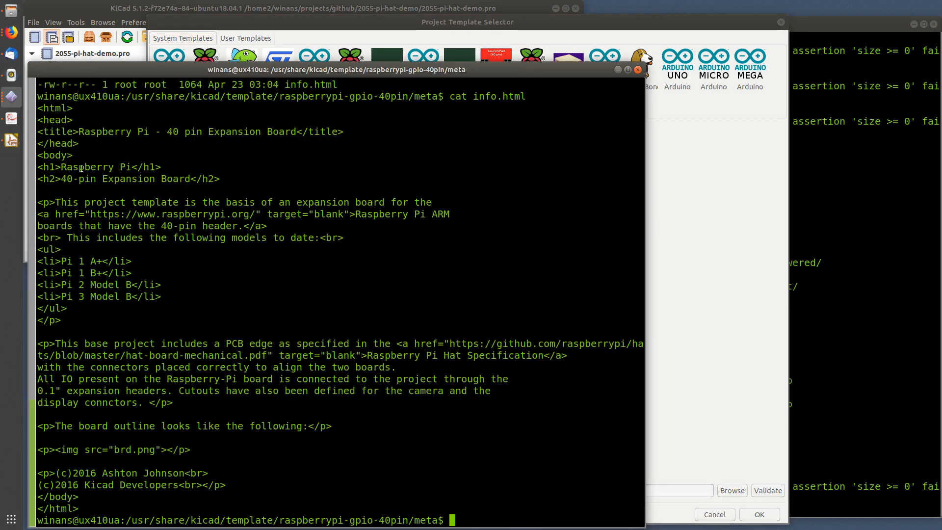
{"action": "triple_click", "coordinate": [57, 134]}
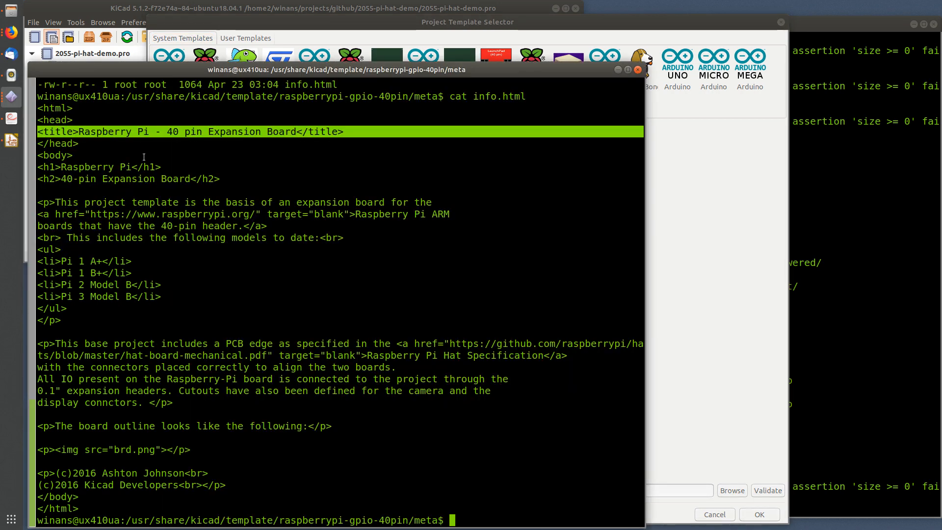
{"action": "left_click", "coordinate": [572, 49]}
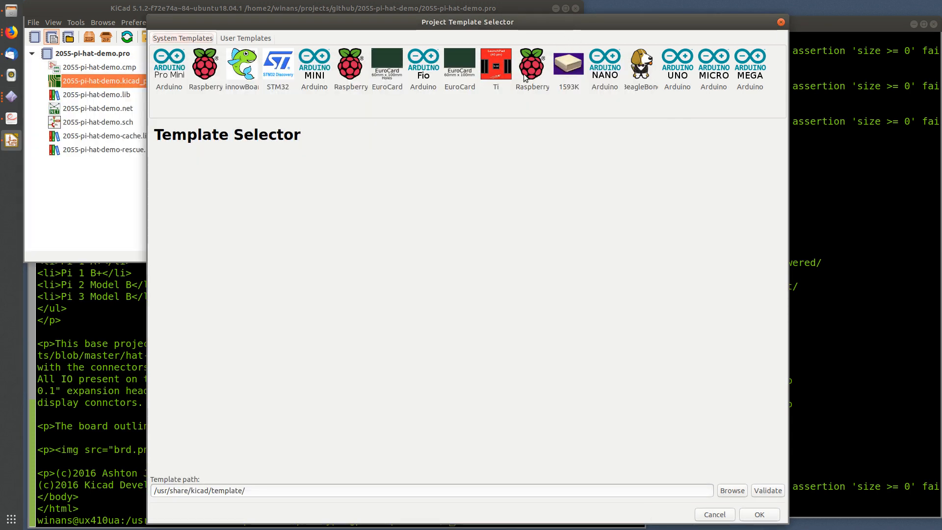
Step: Highlight "Raspberry Pi - 40 pin Expansion Board" and its first word in info.html, and compare them with the template labels in the repositioned selector
{"action": "left_click", "coordinate": [76, 314]}
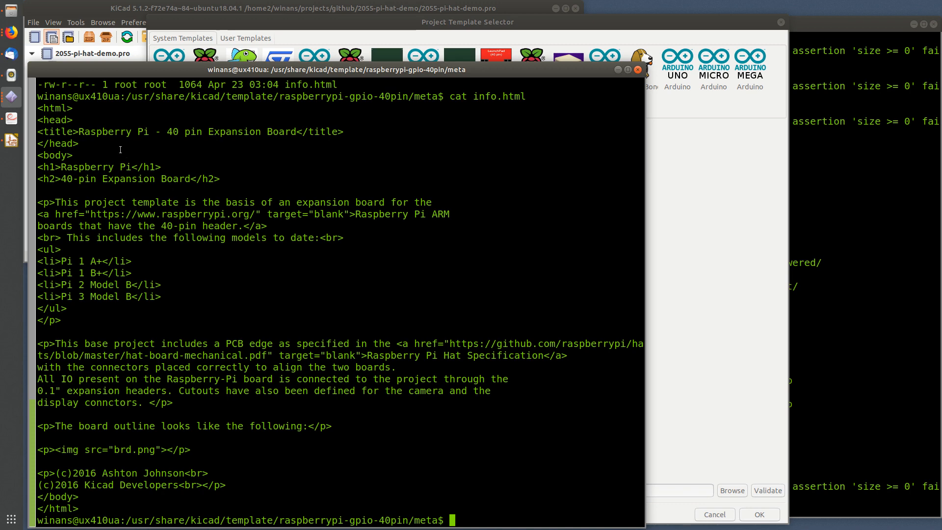
{"action": "left_click_drag", "start_coordinate": [79, 132], "coordinate": [278, 132]}
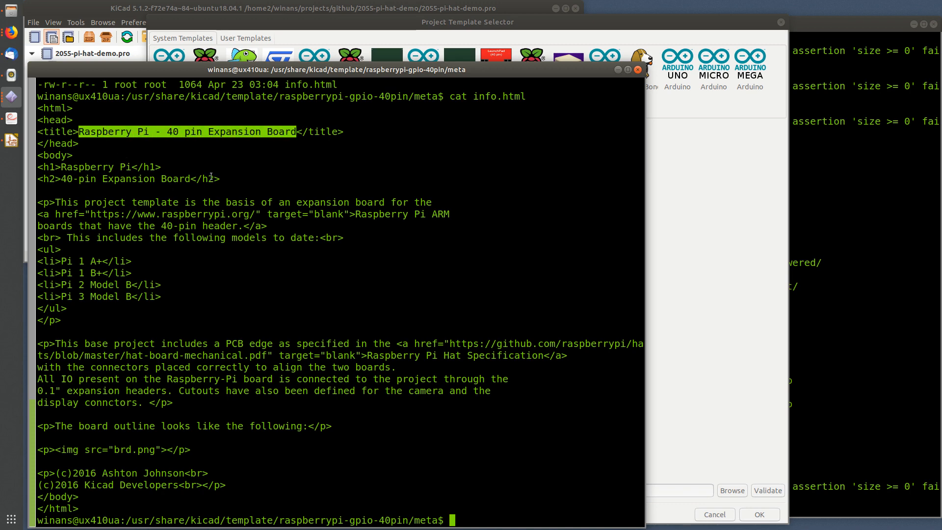
{"action": "left_click", "coordinate": [241, 176]}
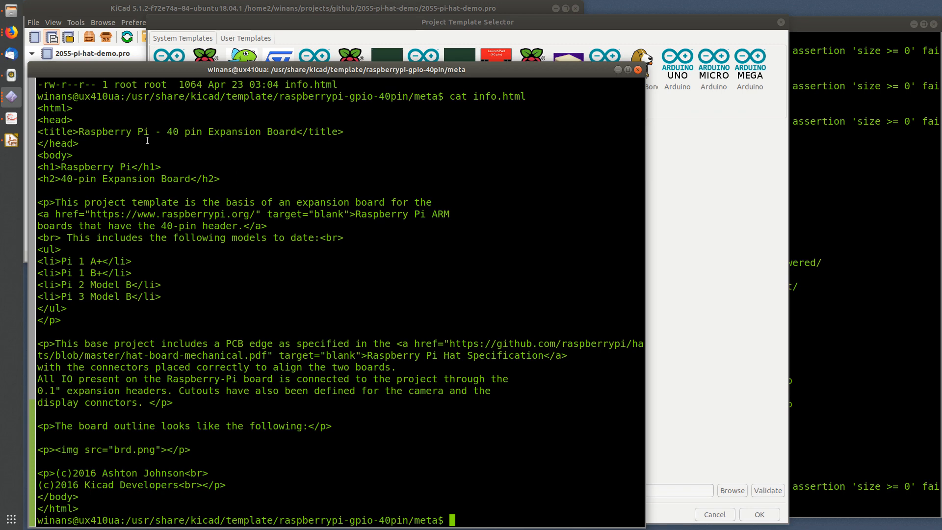
{"action": "double_click", "coordinate": [107, 132]}
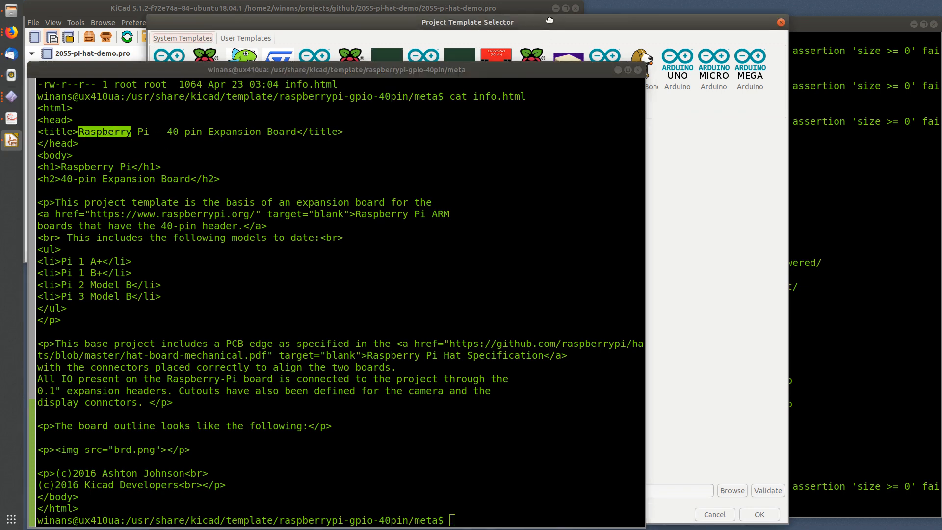
{"action": "left_click_drag", "start_coordinate": [551, 19], "coordinate": [629, 13]}
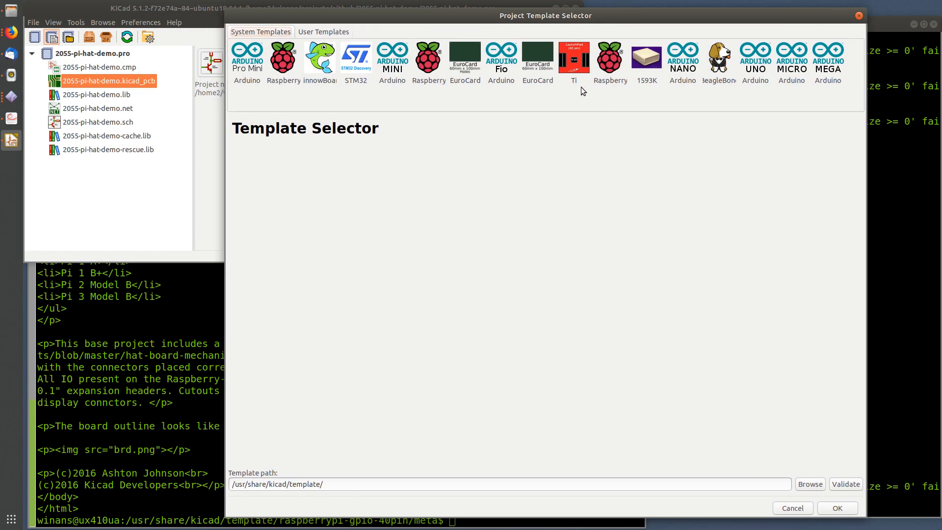
{"action": "left_click", "coordinate": [170, 284]}
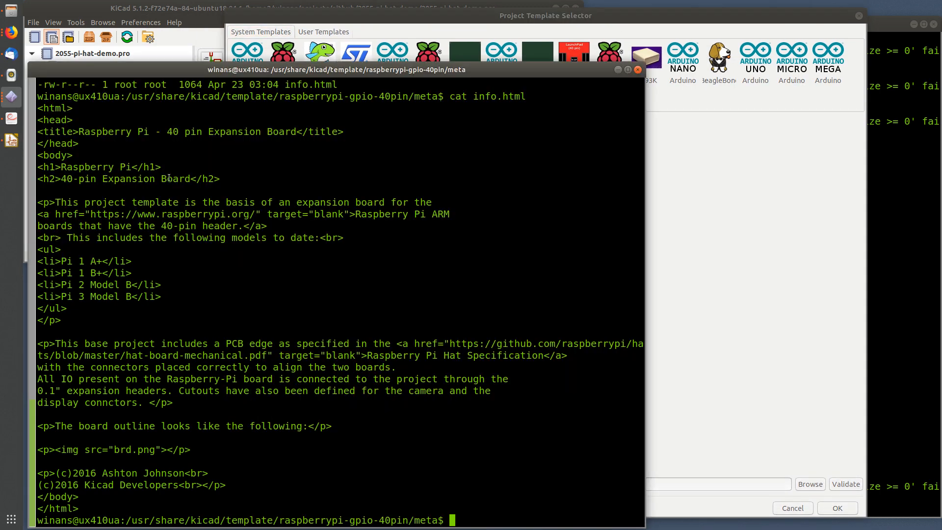
{"action": "double_click", "coordinate": [105, 132]}
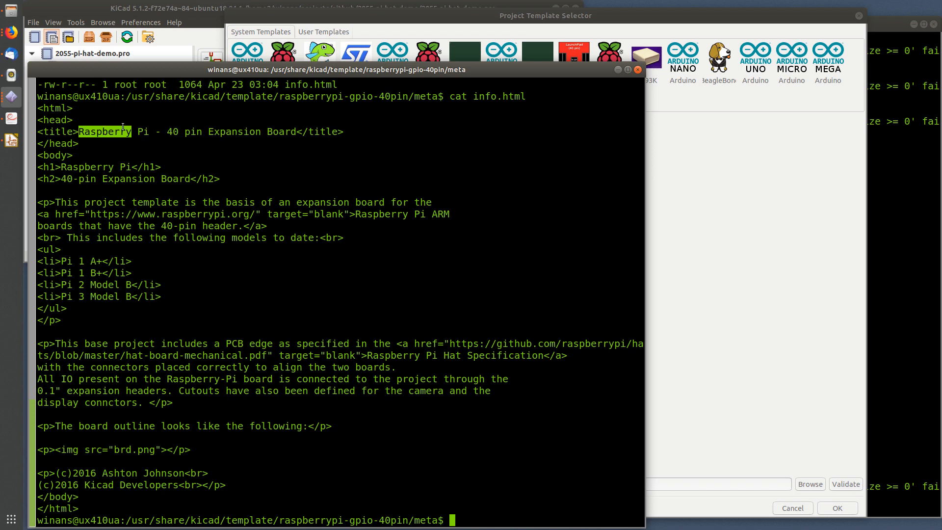
{"action": "left_click_drag", "start_coordinate": [609, 14], "coordinate": [642, 6]}
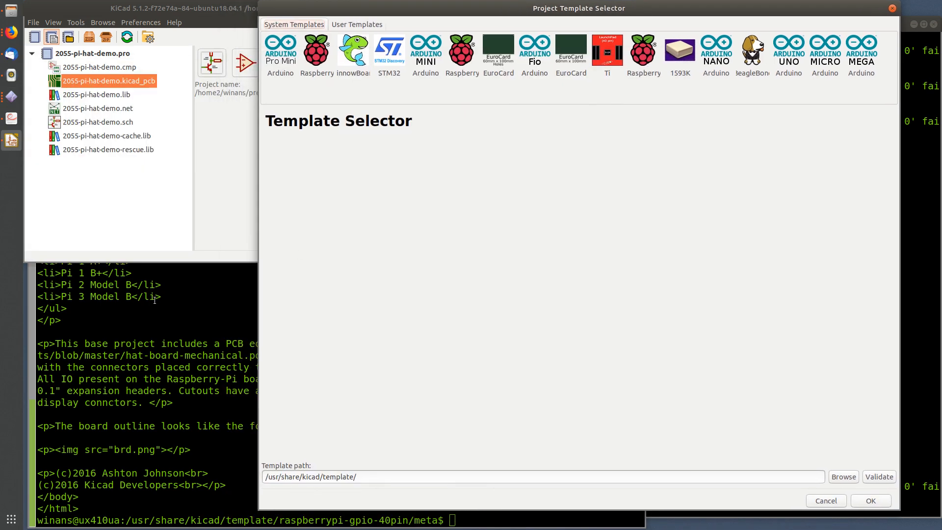
Step: In the terminal, highlight the whole HTML source of info.html and the image tag that references brd.png
{"action": "left_click", "coordinate": [155, 300]}
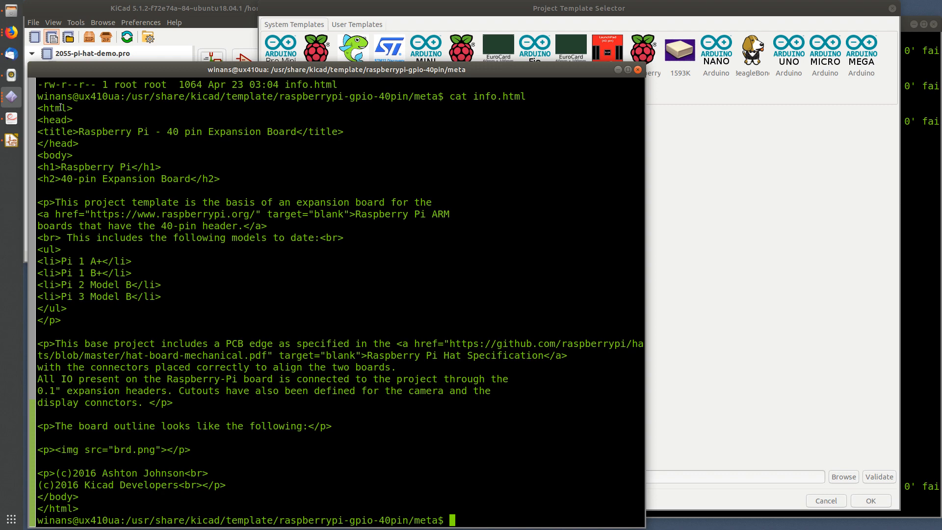
{"action": "left_click_drag", "start_coordinate": [60, 107], "coordinate": [182, 505]}
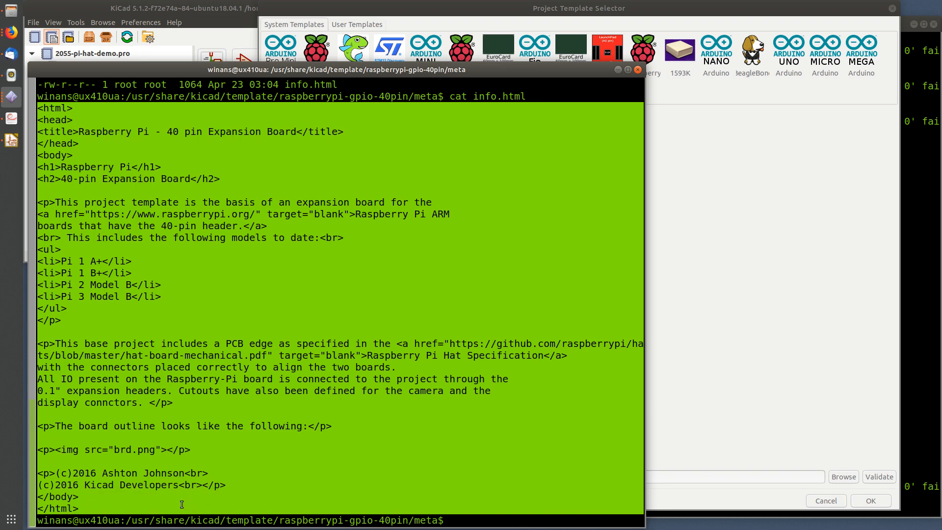
{"action": "left_click", "coordinate": [214, 314]}
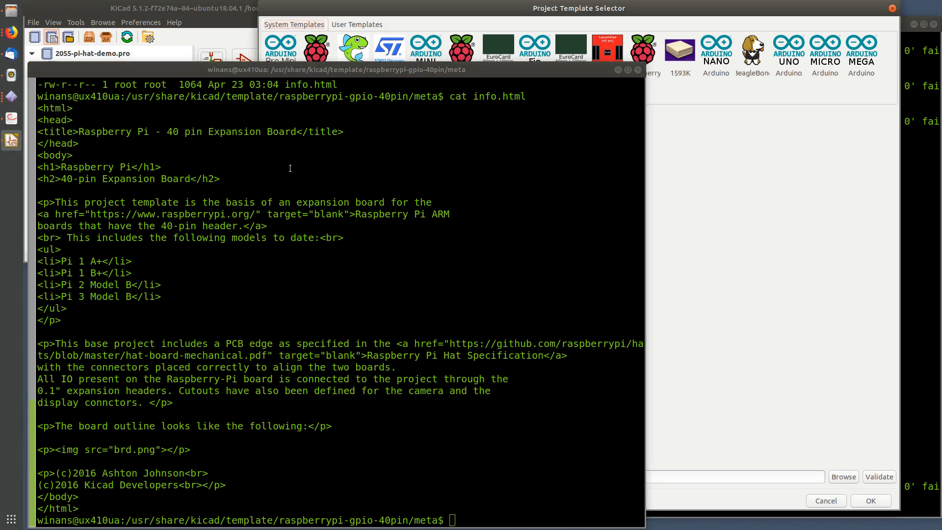
{"action": "left_click_drag", "start_coordinate": [167, 187], "coordinate": [400, 454]}
{"action": "left_click", "coordinate": [400, 454]}
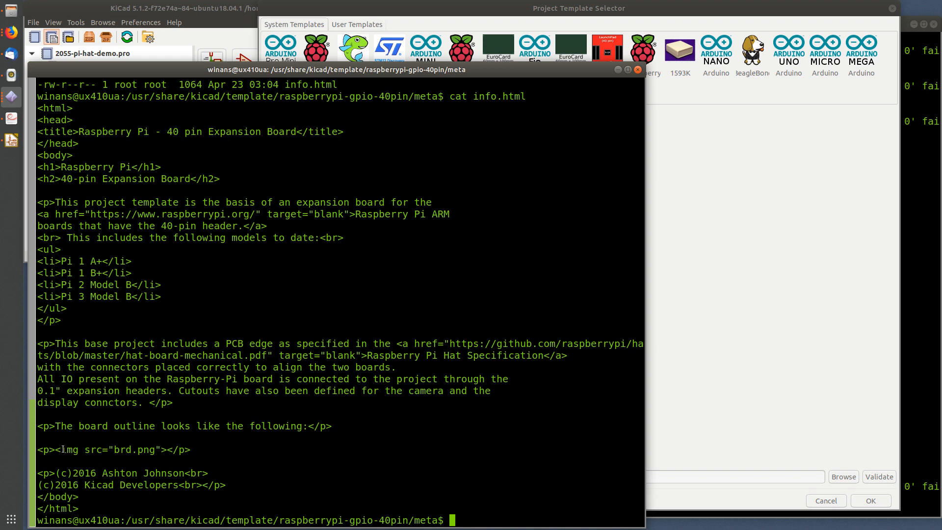
{"action": "left_click_drag", "start_coordinate": [51, 450], "coordinate": [172, 450]}
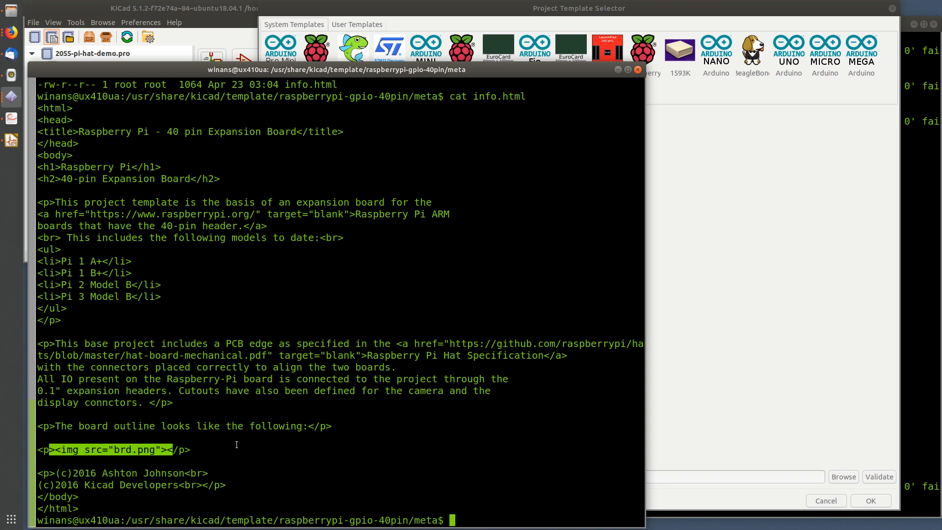
Step: Select the Raspberry Pi 40-pin template in the Project Template Selector and review its description and board outline image
{"action": "left_click", "coordinate": [780, 187]}
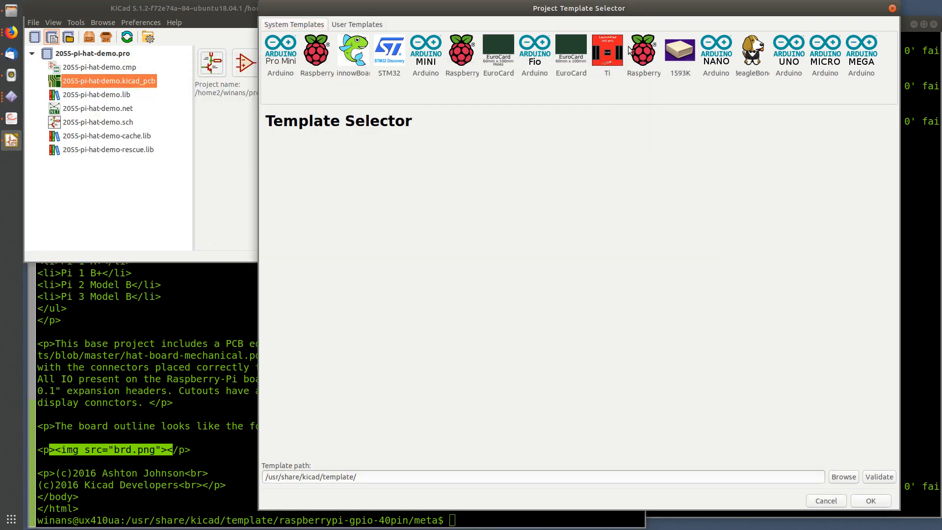
{"action": "scroll", "coordinate": [411, 331], "scroll_direction": "down", "scroll_amount": 5}
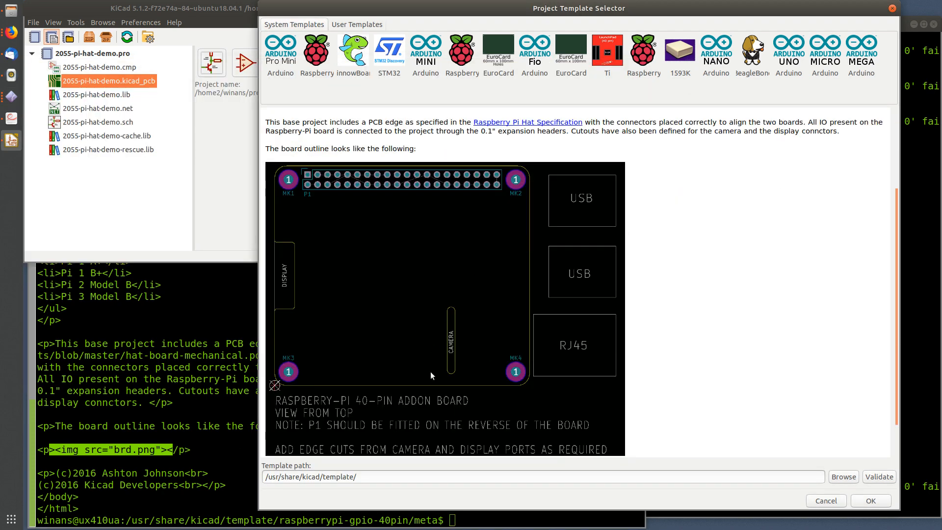
{"action": "scroll", "coordinate": [427, 356], "scroll_direction": "up", "scroll_amount": 5}
{"action": "scroll", "coordinate": [437, 365], "scroll_direction": "down", "scroll_amount": 4}
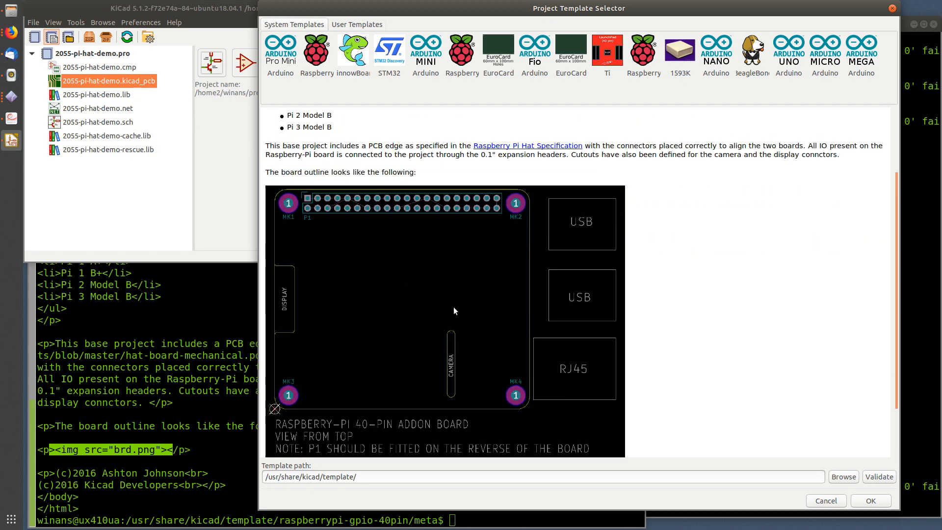
{"action": "scroll", "coordinate": [453, 311], "scroll_direction": "up", "scroll_amount": 5}
Step: Return to the terminal, print the working directory with pwd, and highlight raspberrypi-gpio-40pin in the path
{"action": "left_click", "coordinate": [211, 378]}
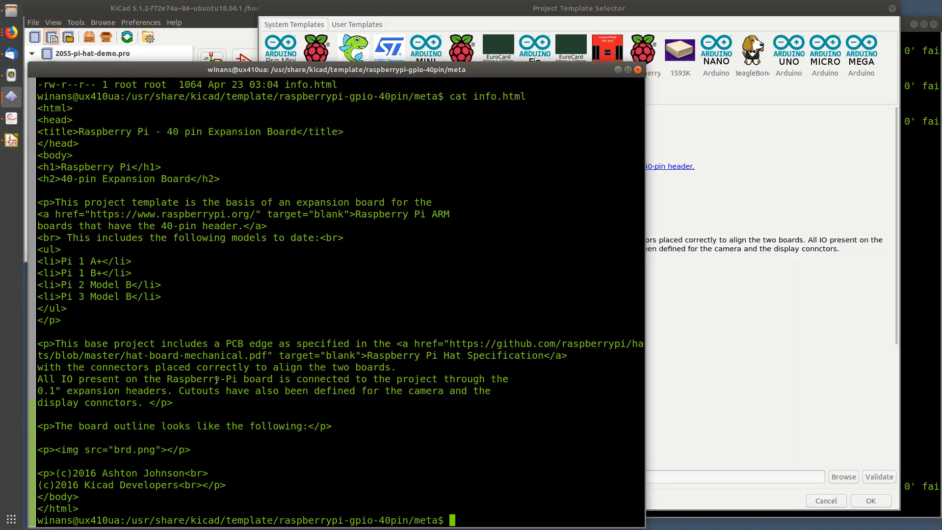
{"action": "type", "text": "pwd"}
{"action": "key", "text": "Return"}
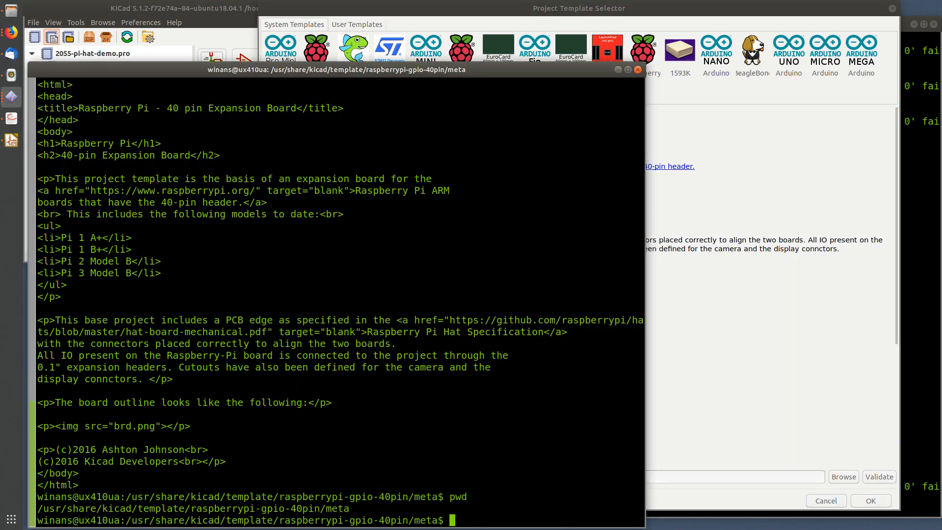
{"action": "double_click", "coordinate": [226, 508]}
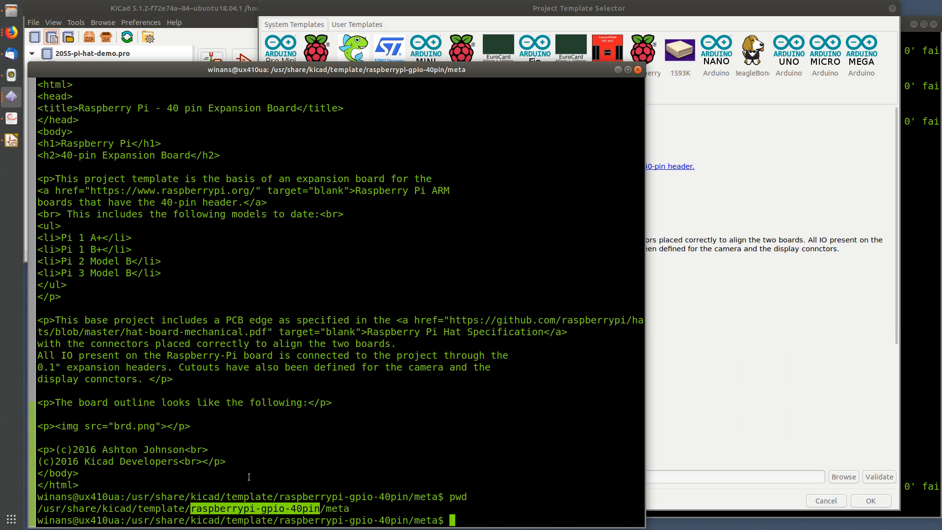
Step: Highlight usr/share/kicad/template in the printed path and list the meta folder's contents with ls -al
{"action": "left_click_drag", "start_coordinate": [187, 509], "coordinate": [43, 508]}
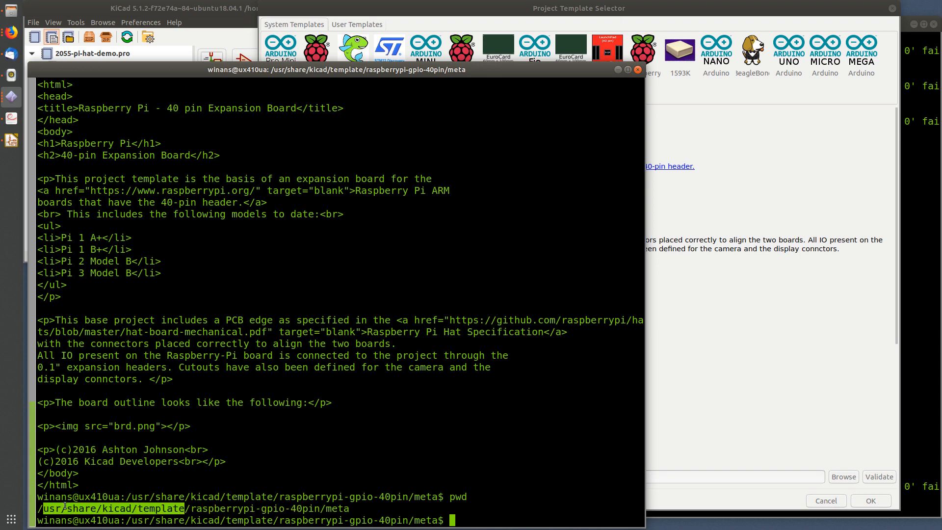
{"action": "left_click", "coordinate": [299, 500]}
{"action": "type", "text": "ls -al"}
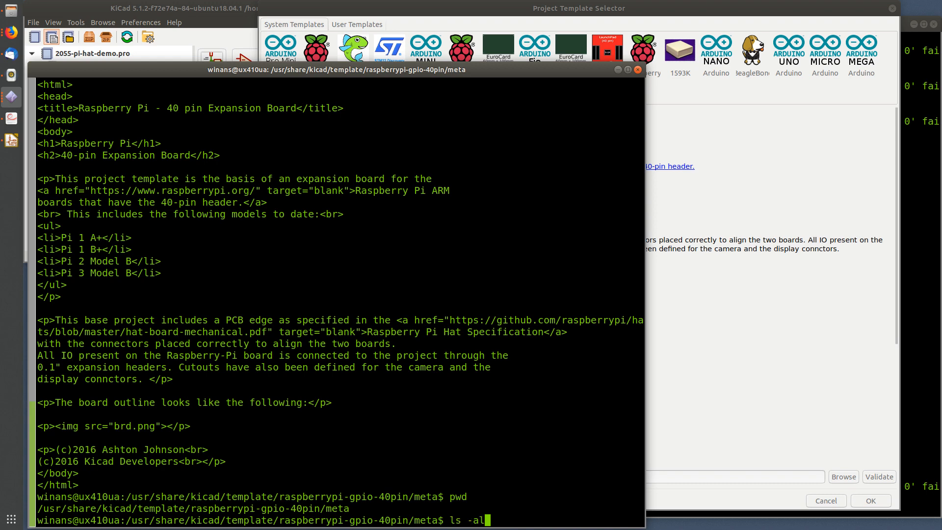
{"action": "key", "text": "Return"}
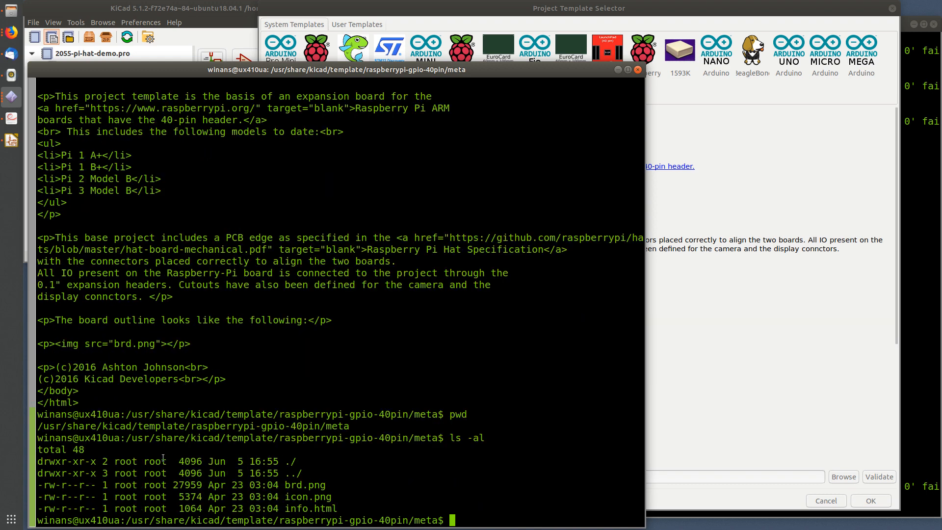
Step: Go up to the raspberrypi-gpio-40pin folder and list all its files in long format with ls -al
{"action": "type", "text": "cd .."}
{"action": "key", "text": "Return"}
{"action": "type", "text": "ls-la"}
{"action": "key", "text": "Return"}
{"action": "type", "text": "ls"}
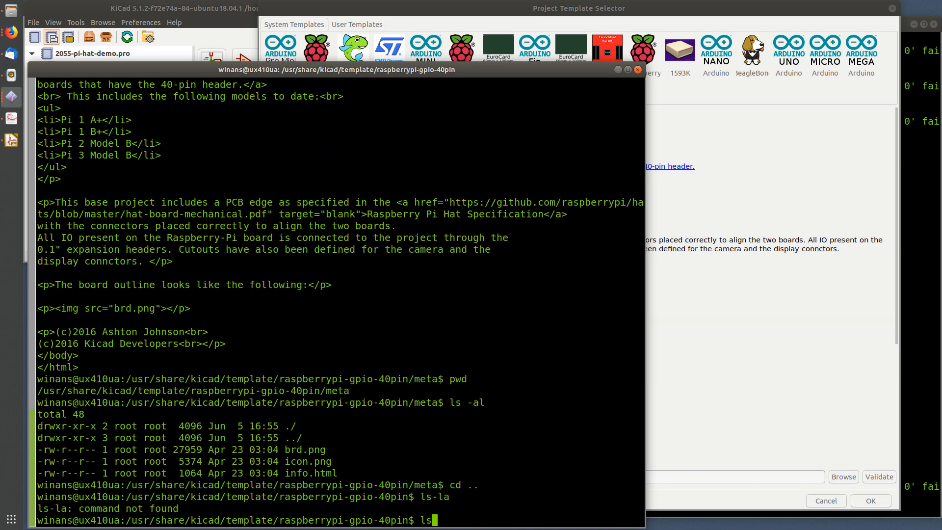
{"action": "type", "text": " -al"}
{"action": "key", "text": "Return"}
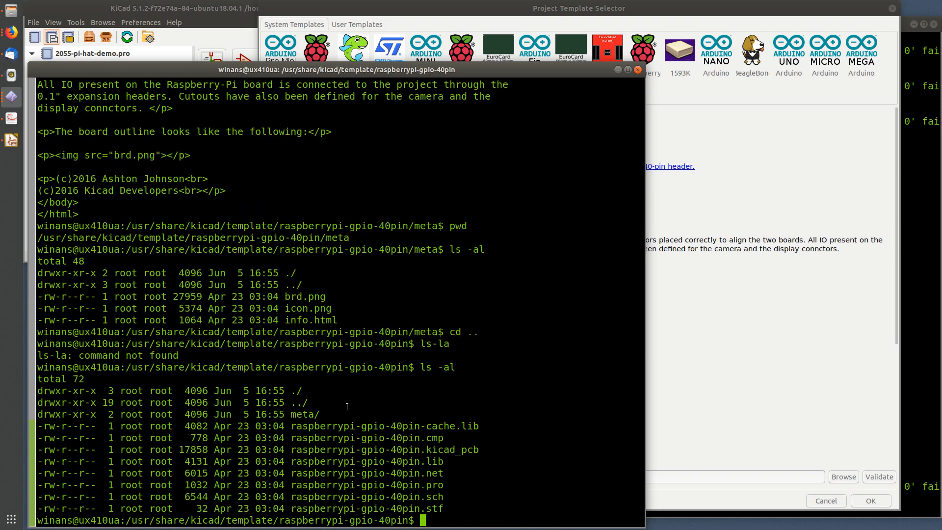
Step: Go up to the KiCad template folder, print its path with pwd, and list the template folders with ll
{"action": "type", "text": "cd .."}
{"action": "key", "text": "Return"}
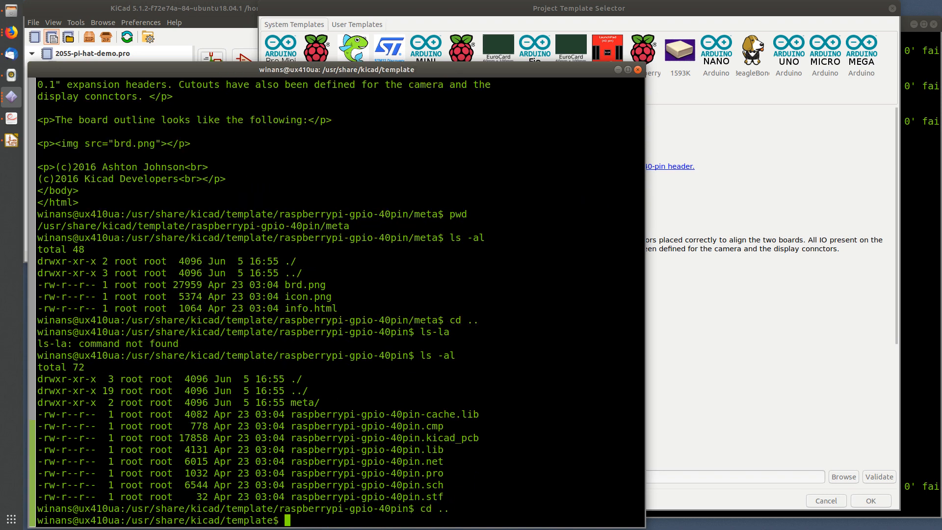
{"action": "type", "text": "pwd"}
{"action": "key", "text": "Return"}
{"action": "type", "text": "ll"}
{"action": "key", "text": "Return"}
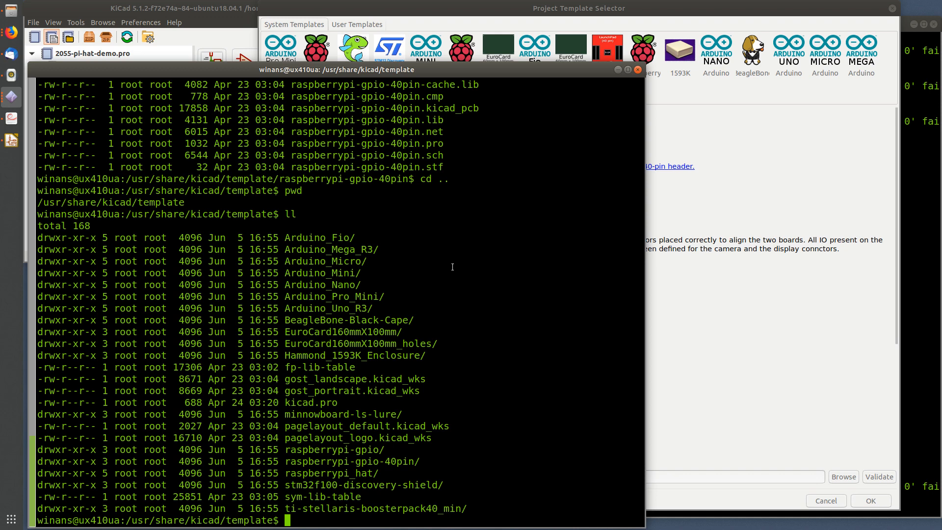
Step: Switch to the terminal in the 2055-pi-hat-demo folder, print its path with pwd, and list the project files with ll
{"action": "key", "text": "alt+Tab"}
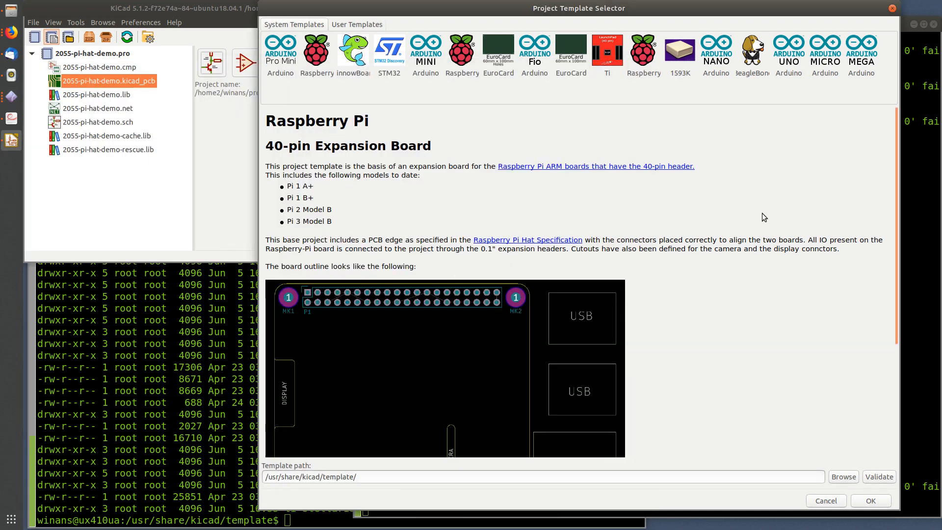
{"action": "key", "text": "alt+Tab"}
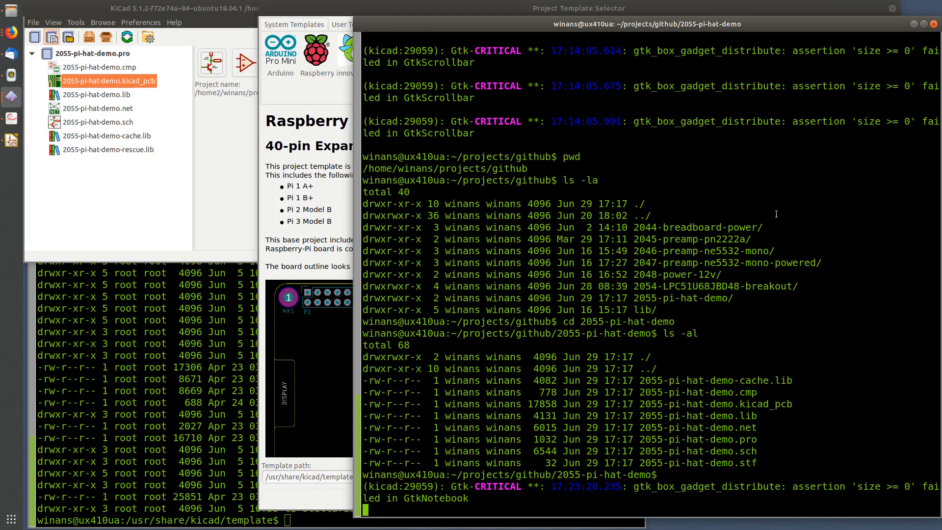
{"action": "key", "text": "Return"}
{"action": "key", "text": "Return"}
{"action": "key", "text": "Return"}
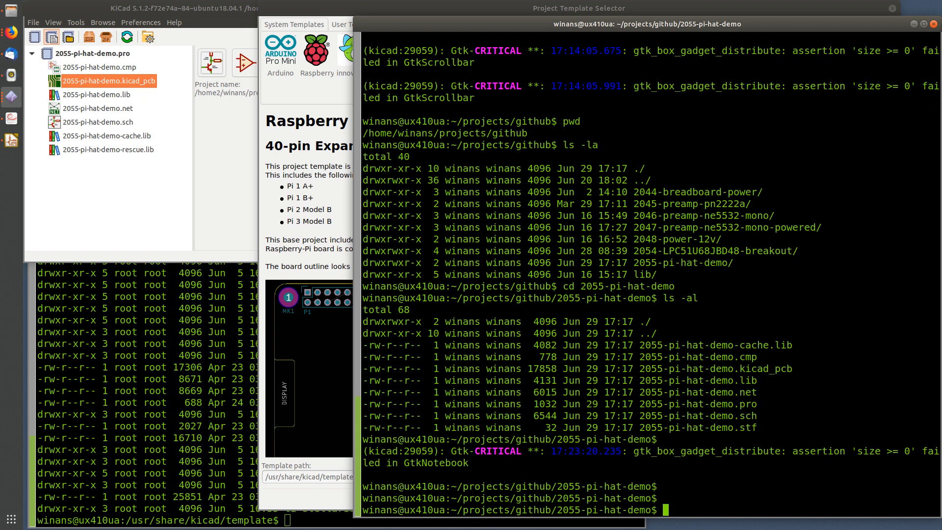
{"action": "type", "text": "pwd"}
{"action": "key", "text": "Return"}
{"action": "type", "text": "ll"}
{"action": "key", "text": "Return"}
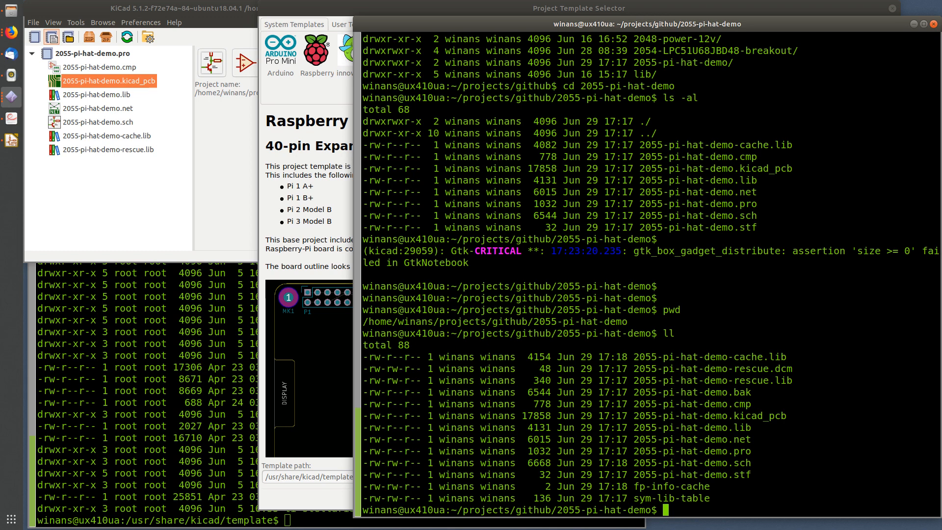
Step: In the project terminal, return to the home directory, create a folder named x, enter it, and list its contents
{"action": "left_click", "coordinate": [309, 185]}
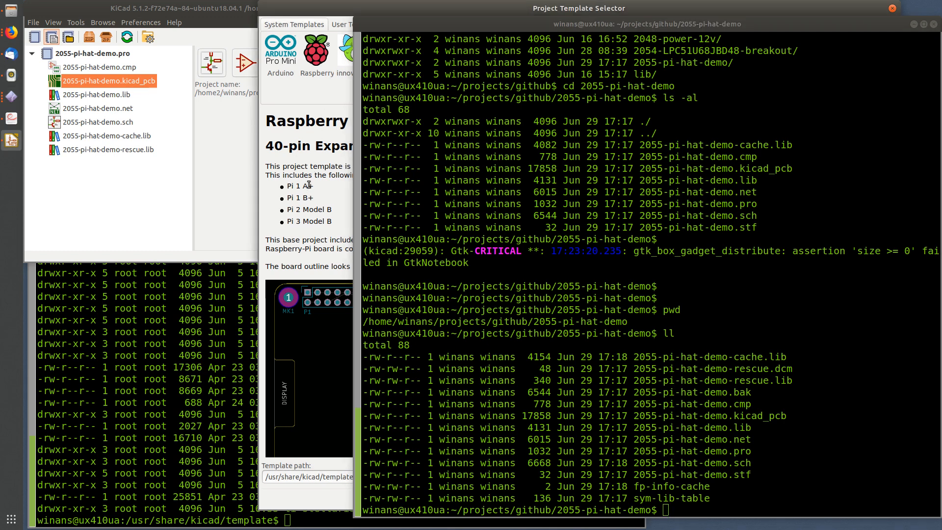
{"action": "left_click", "coordinate": [657, 241]}
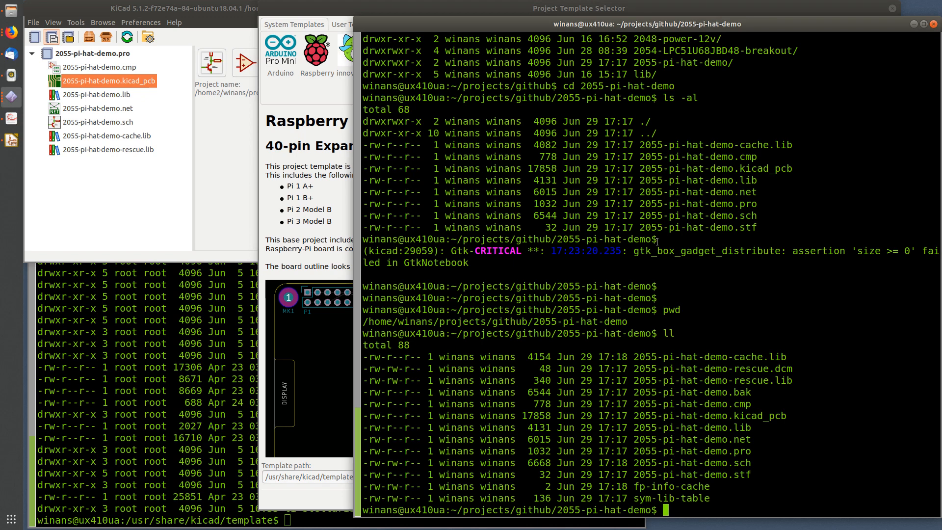
{"action": "type", "text": "cd"}
{"action": "key", "text": "Return"}
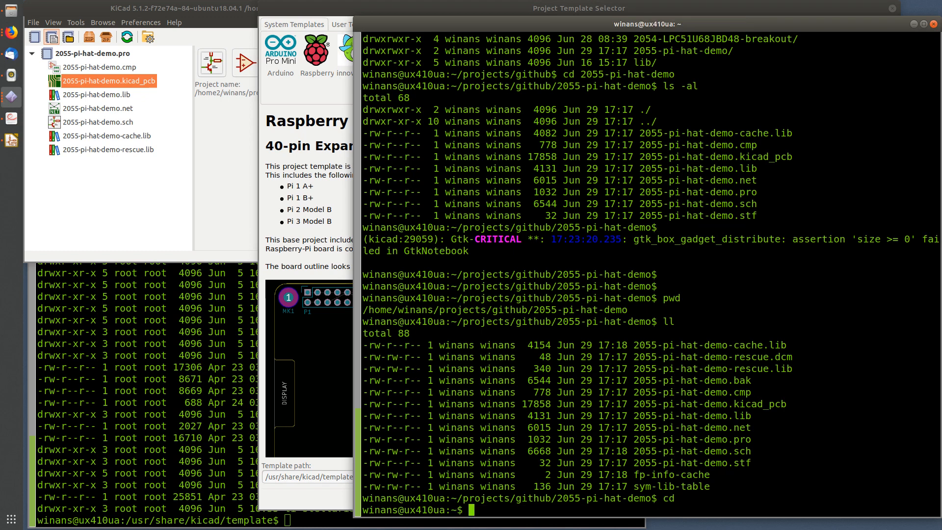
{"action": "type", "text": "mkdir x"}
{"action": "key", "text": "Return"}
{"action": "type", "text": "cd x"}
{"action": "key", "text": "Return"}
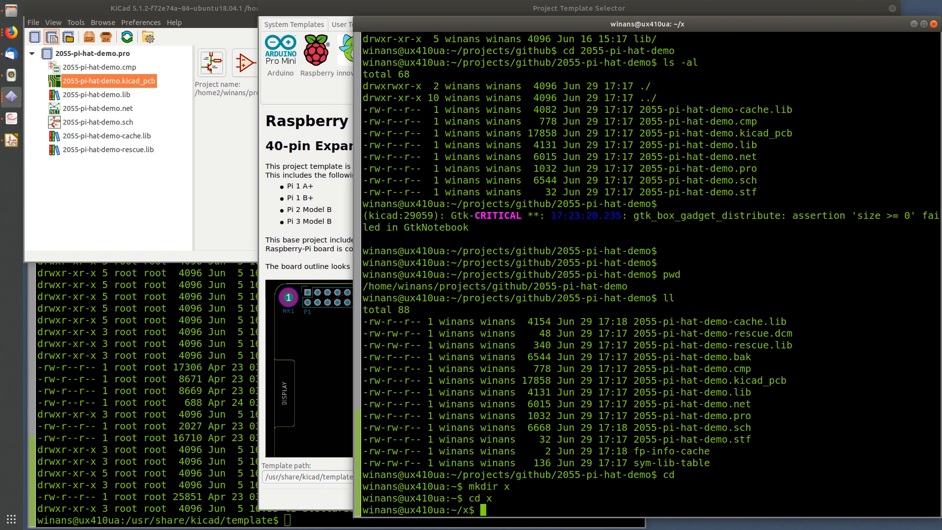
{"action": "type", "text": "ll"}
{"action": "key", "text": "Return"}
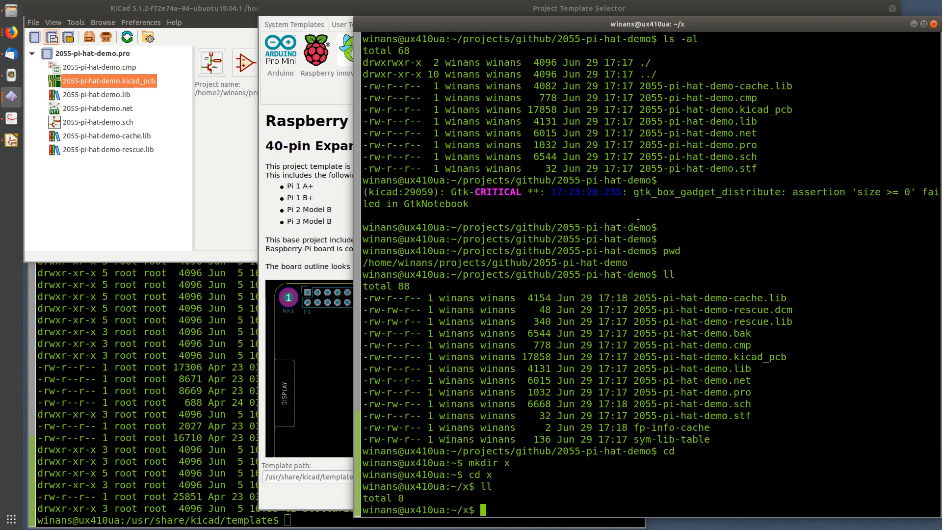
Step: Bring the Project Template Selector forward, move it aside, and close it without choosing a template
{"action": "left_click", "coordinate": [192, 220]}
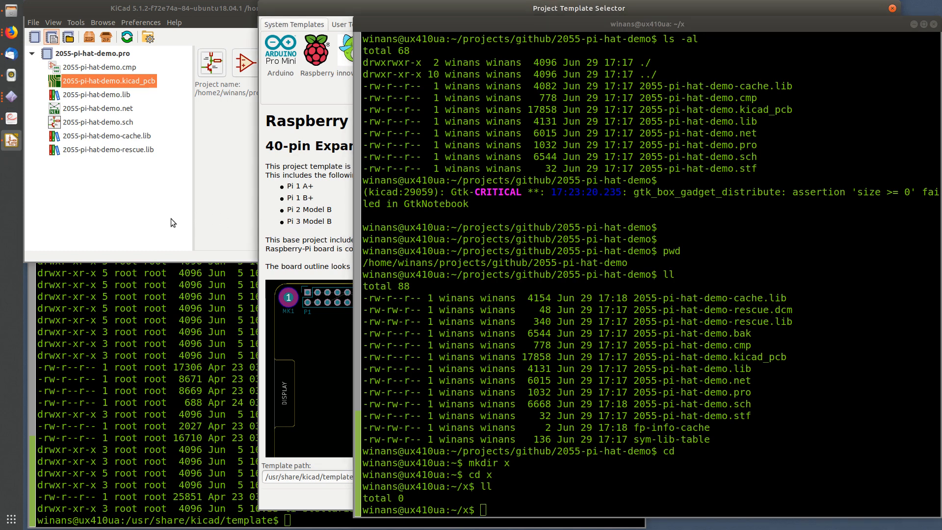
{"action": "left_click", "coordinate": [171, 219]}
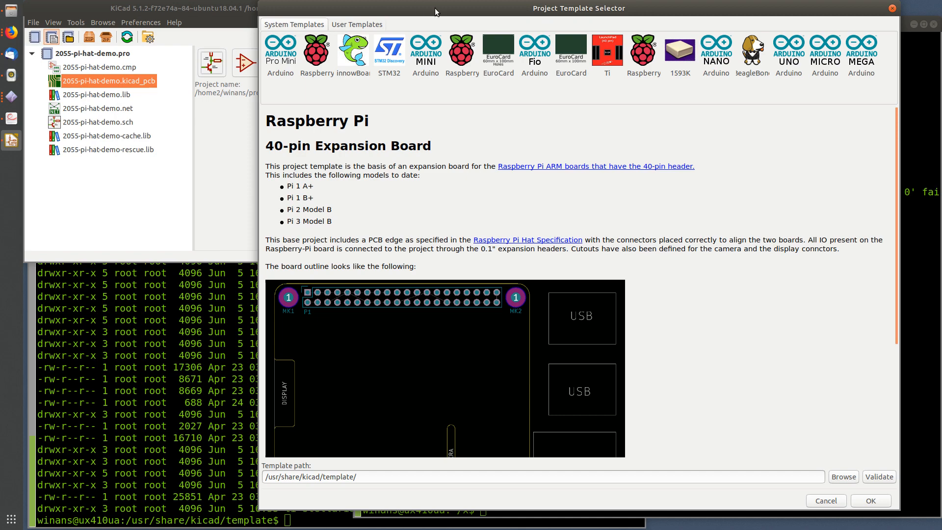
{"action": "left_click_drag", "start_coordinate": [550, 12], "coordinate": [591, 12]}
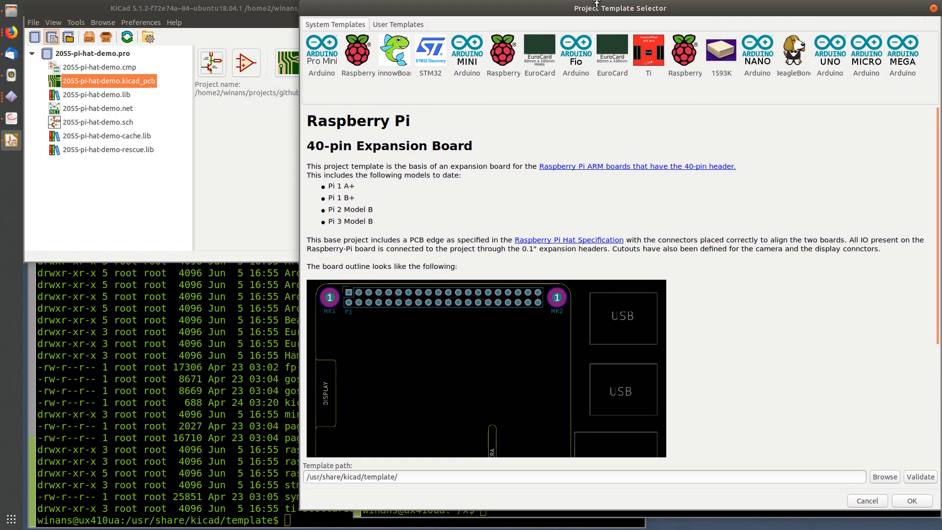
{"action": "left_click", "coordinate": [934, 9]}
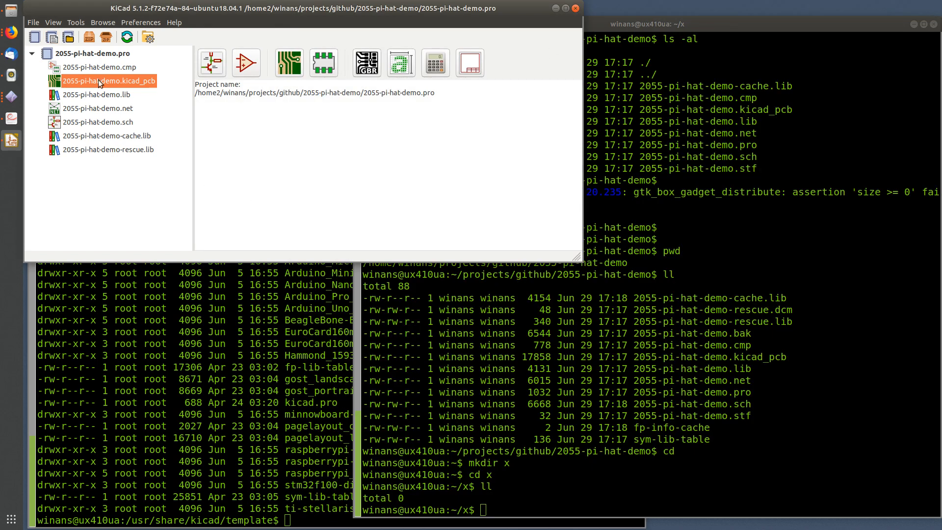
Step: Start a new blank KiCad project and set its save location to the x folder in the home directory
{"action": "left_click", "coordinate": [35, 37]}
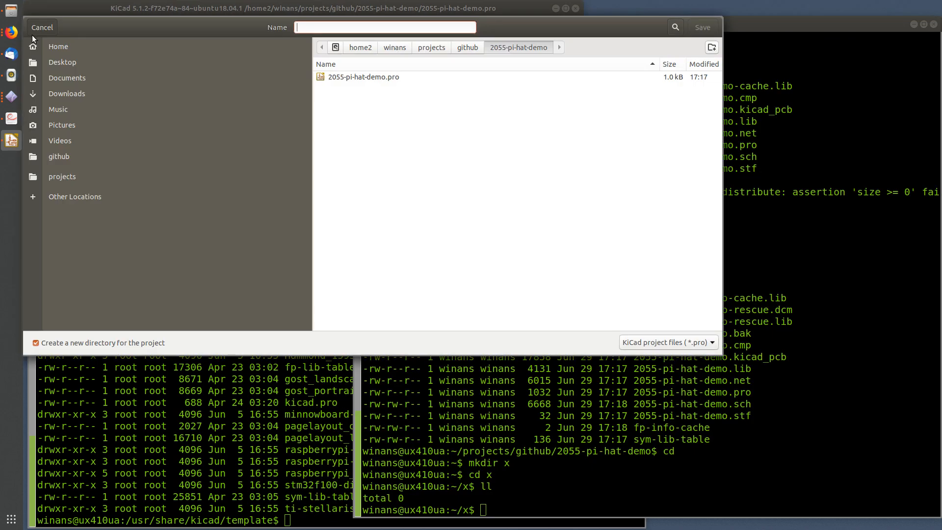
{"action": "left_click", "coordinate": [391, 47]}
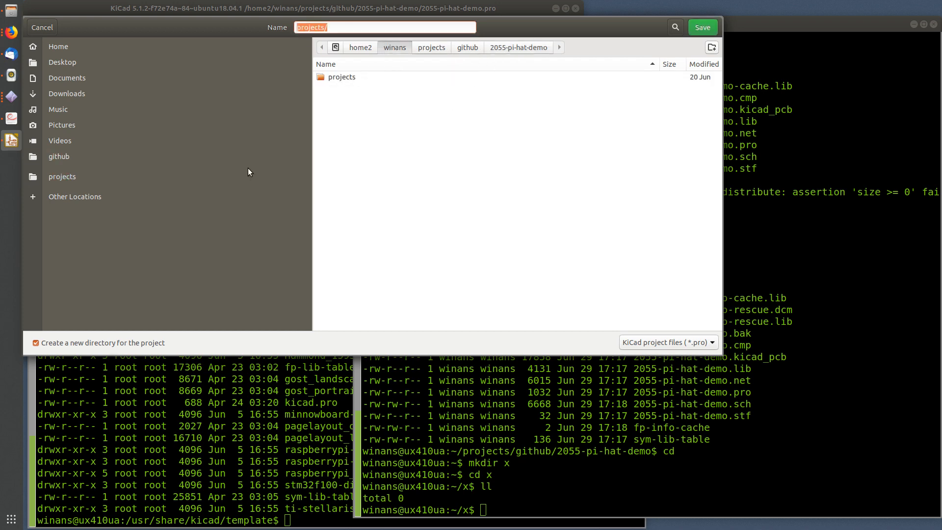
{"action": "left_click", "coordinate": [82, 48]}
{"action": "double_click", "coordinate": [330, 189]}
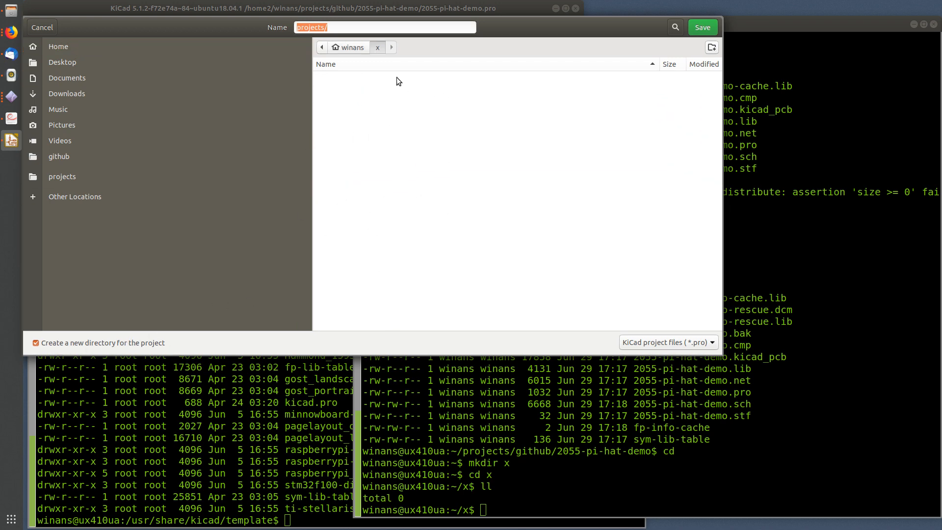
Step: Name the new project jb-template1 and save it, keeping the creation of a new project directory enabled
{"action": "left_click", "coordinate": [358, 30]}
{"action": "key", "text": "BackSpace"}
{"action": "key", "text": "BackSpace"}
{"action": "key", "text": "BackSpace"}
{"action": "key", "text": "BackSpace"}
{"action": "key", "text": "BackSpace"}
{"action": "key", "text": "BackSpace"}
{"action": "key", "text": "BackSpace"}
{"action": "key", "text": "BackSpace"}
{"action": "key", "text": "BackSpace"}
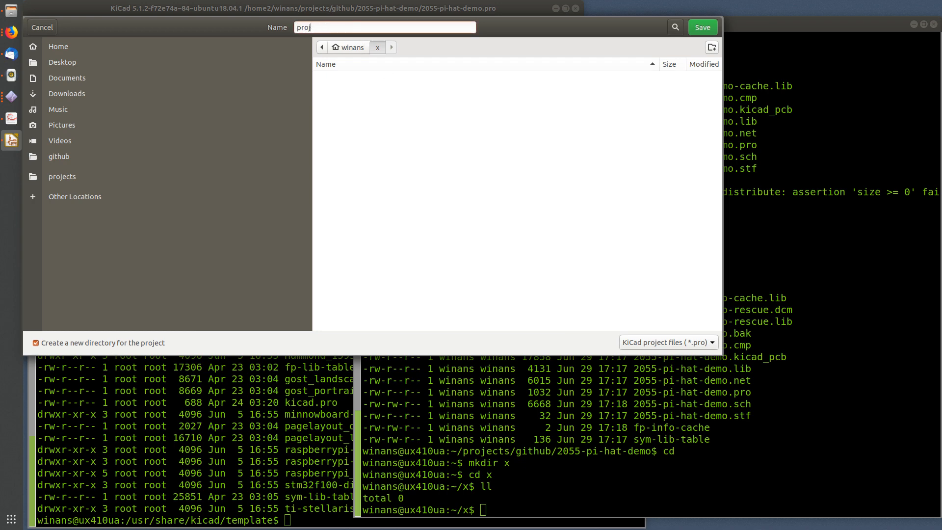
{"action": "type", "text": "jb-template1"}
{"action": "left_click", "coordinate": [707, 28]}
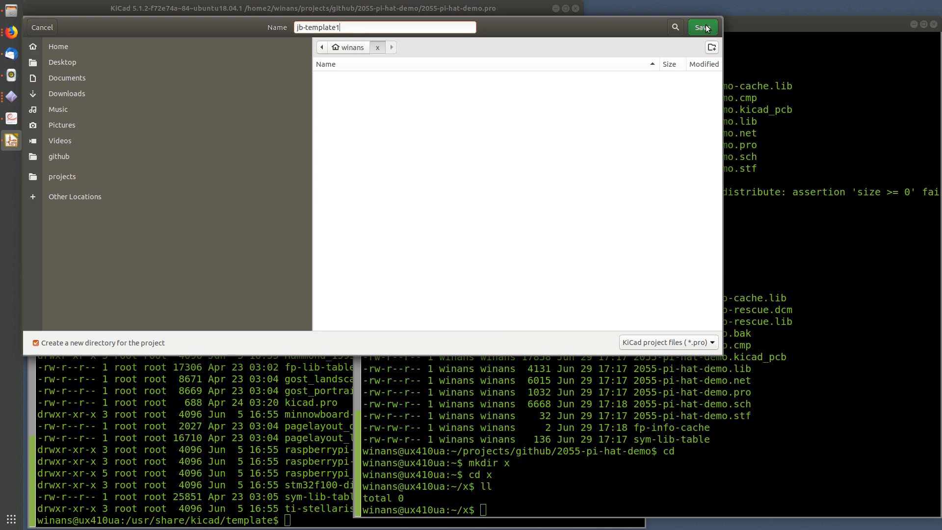
{"action": "left_click", "coordinate": [705, 27]}
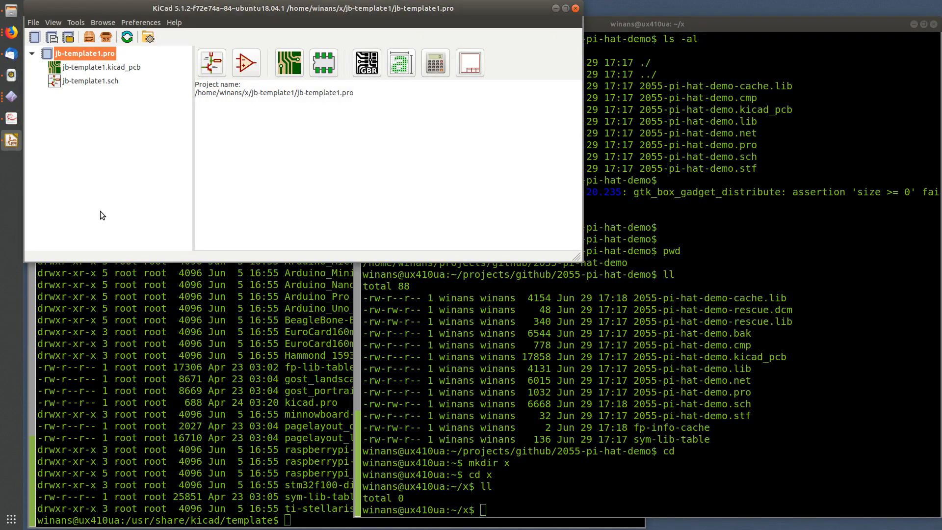
Step: Open the jb-template1.sch schematic and browse for a page layout description file from its page settings
{"action": "double_click", "coordinate": [106, 81]}
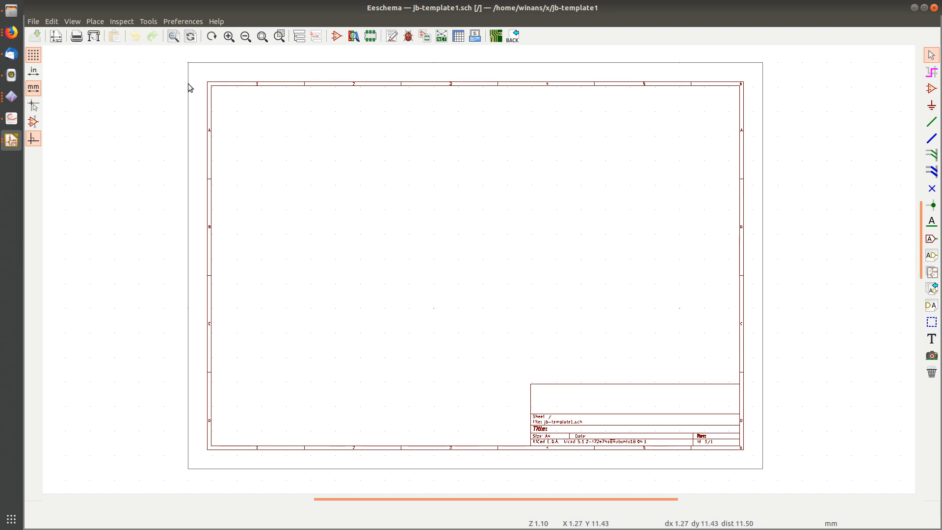
{"action": "left_click", "coordinate": [56, 36]}
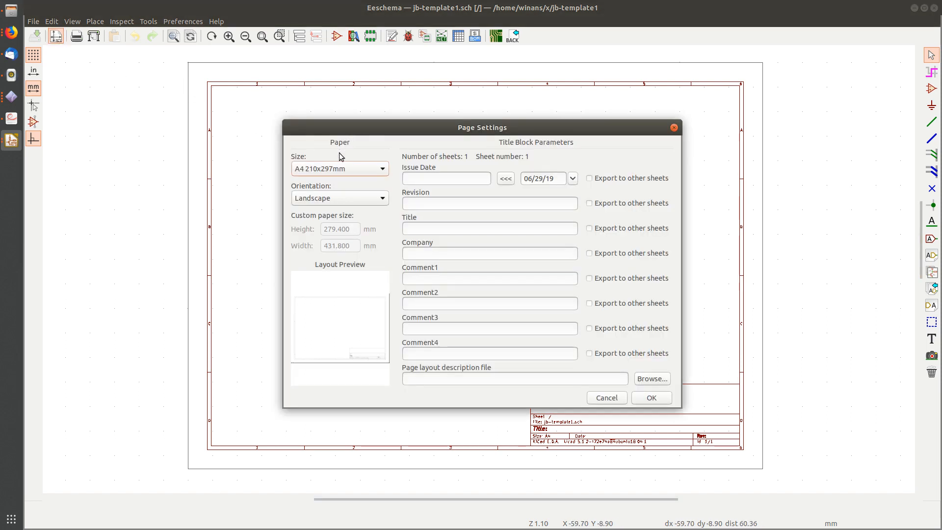
{"action": "left_click", "coordinate": [645, 378]}
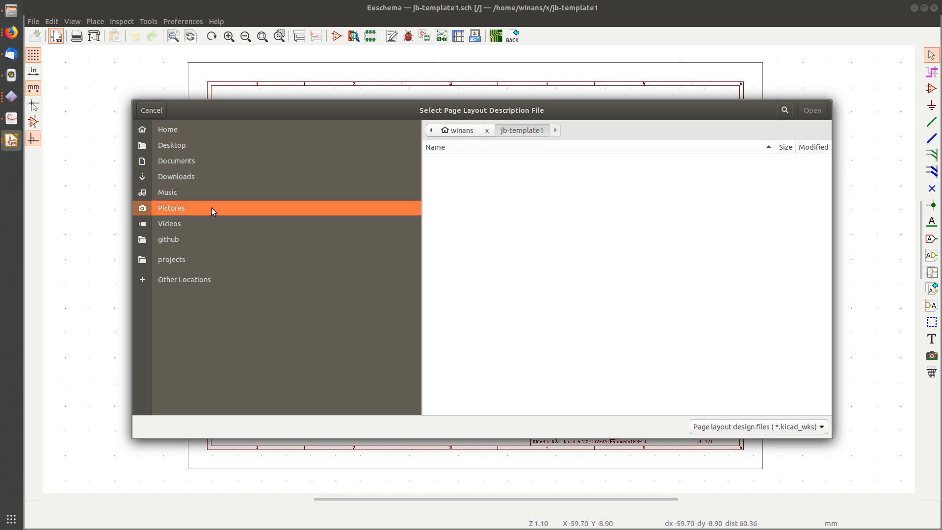
Step: Choose jb.kicad_wks from projects/github/lib/layouts as the page layout description file and apply the page settings
{"action": "left_click", "coordinate": [180, 259]}
{"action": "scroll", "coordinate": [493, 208], "scroll_direction": "down", "scroll_amount": 5}
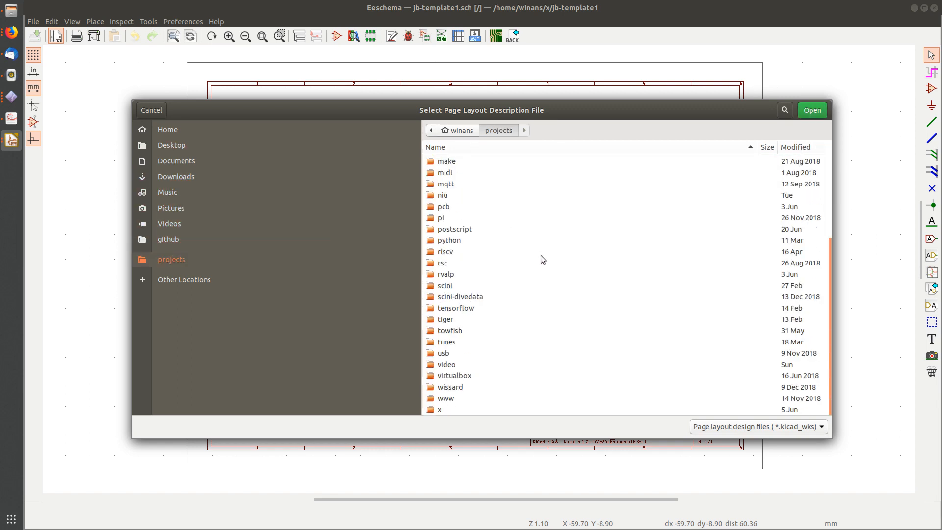
{"action": "scroll", "coordinate": [499, 349], "scroll_direction": "up", "scroll_amount": 5}
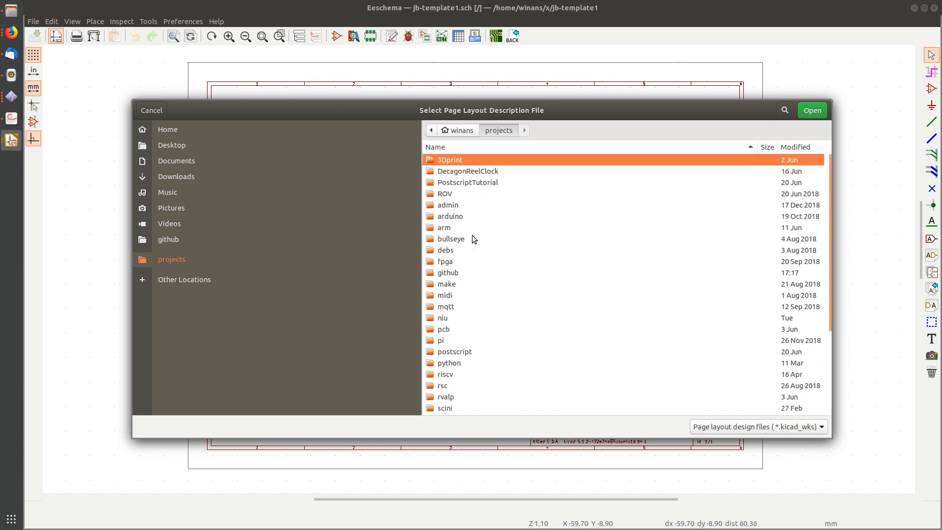
{"action": "double_click", "coordinate": [459, 274]}
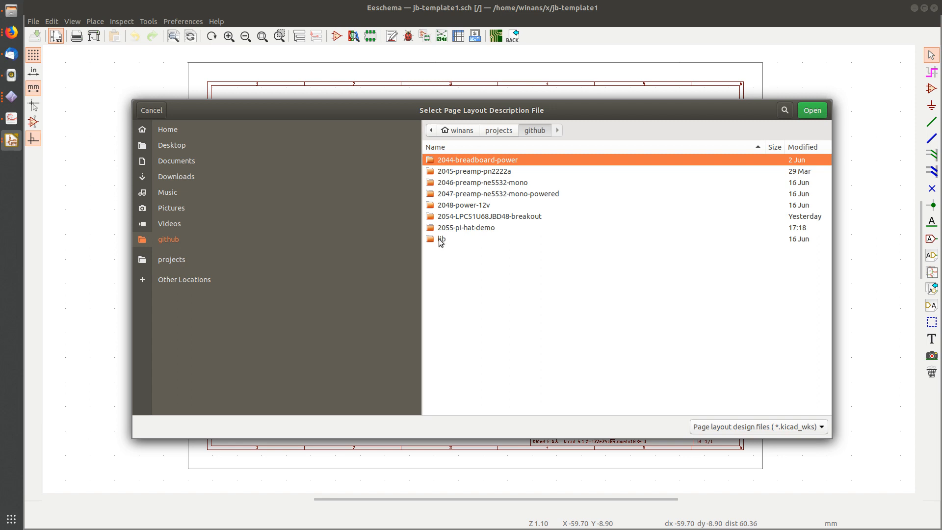
{"action": "double_click", "coordinate": [441, 239]}
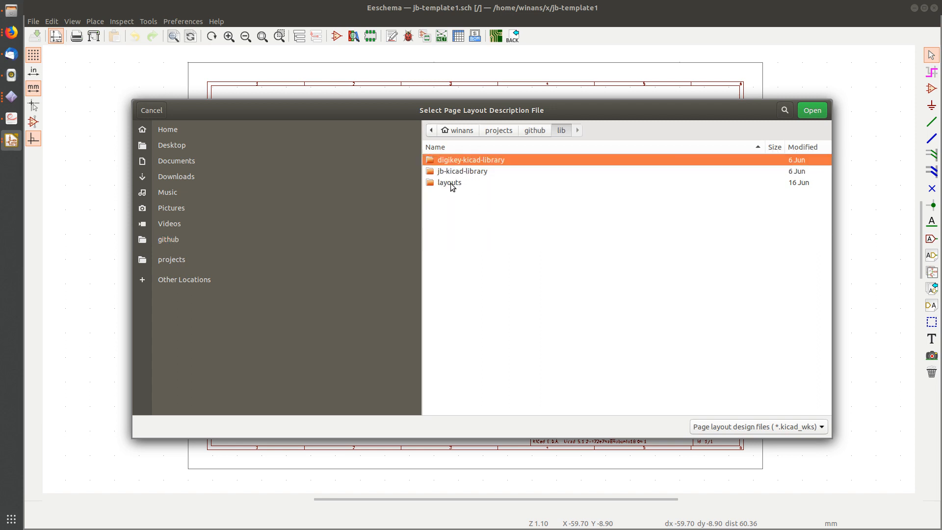
{"action": "double_click", "coordinate": [451, 183]}
{"action": "double_click", "coordinate": [473, 160]}
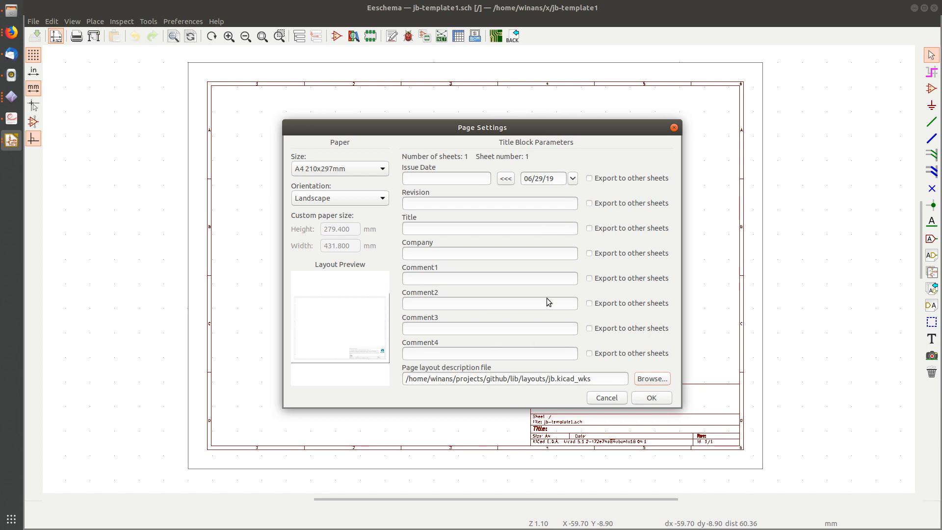
{"action": "left_click", "coordinate": [653, 398]}
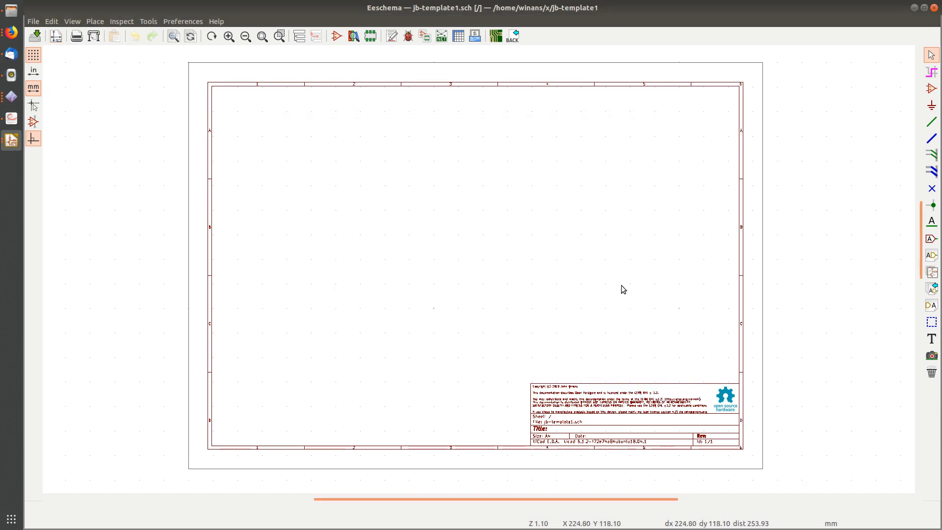
Step: Examine the title block and the overall sheet of the schematic with the custom page layout applied
{"action": "scroll", "coordinate": [680, 362], "scroll_direction": "up", "scroll_amount": 3}
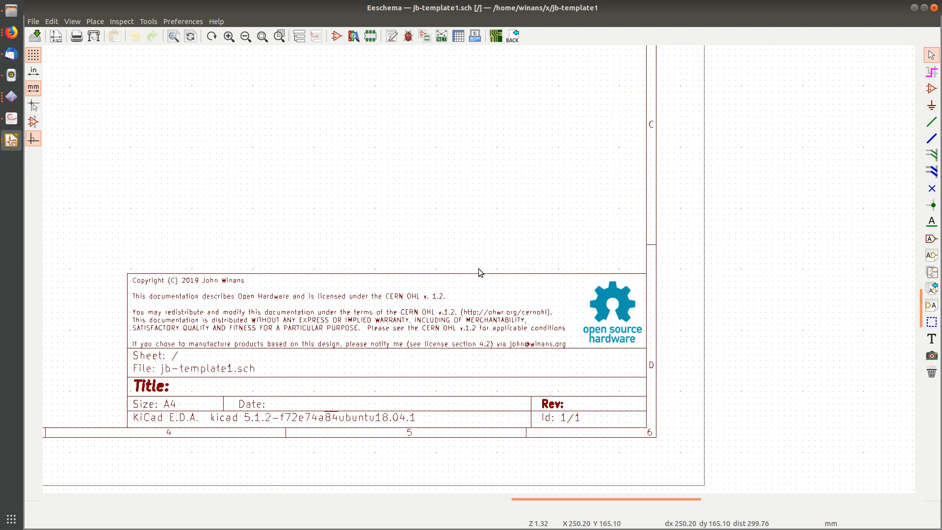
{"action": "scroll", "coordinate": [478, 269], "scroll_direction": "down", "scroll_amount": 3}
{"action": "middle_click_drag", "start_coordinate": [365, 229], "coordinate": [511, 292]}
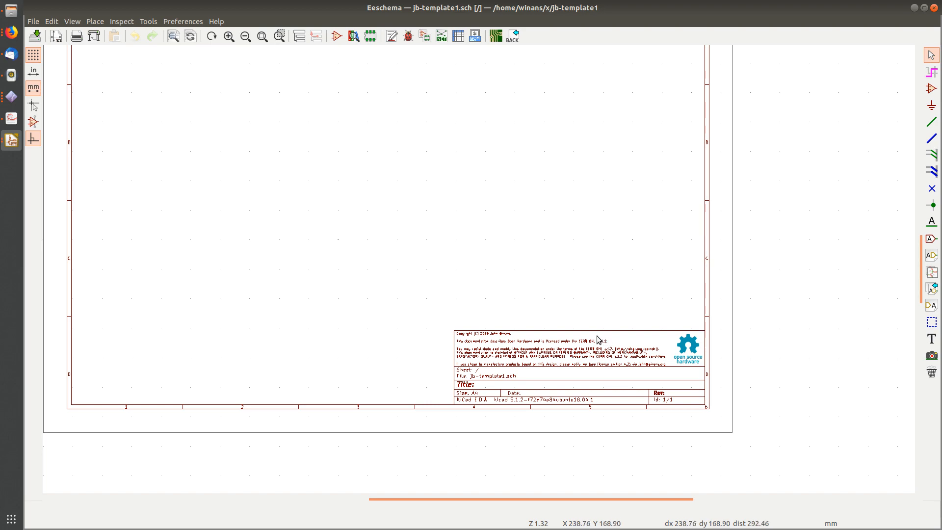
{"action": "scroll", "coordinate": [604, 328], "scroll_direction": "up", "scroll_amount": 2}
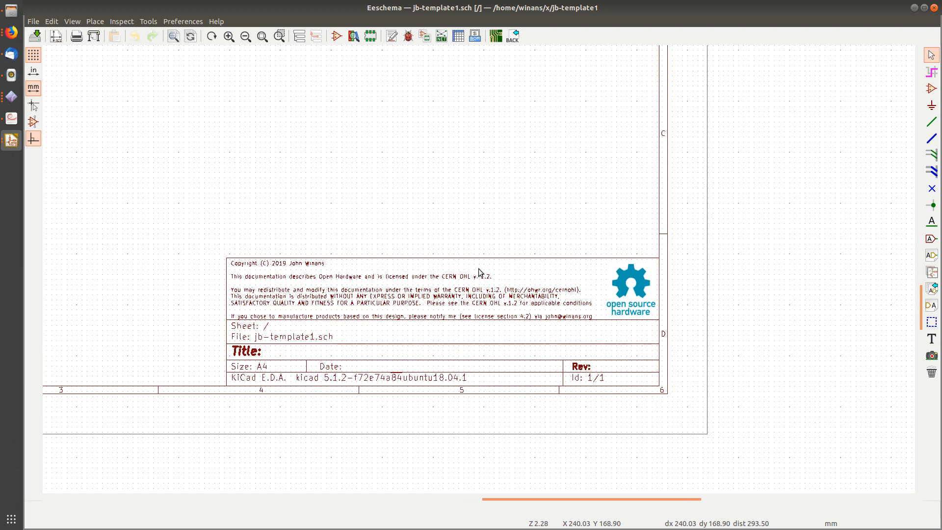
{"action": "scroll", "coordinate": [480, 273], "scroll_direction": "down", "scroll_amount": 2}
{"action": "middle_click_drag", "start_coordinate": [393, 211], "coordinate": [588, 301]}
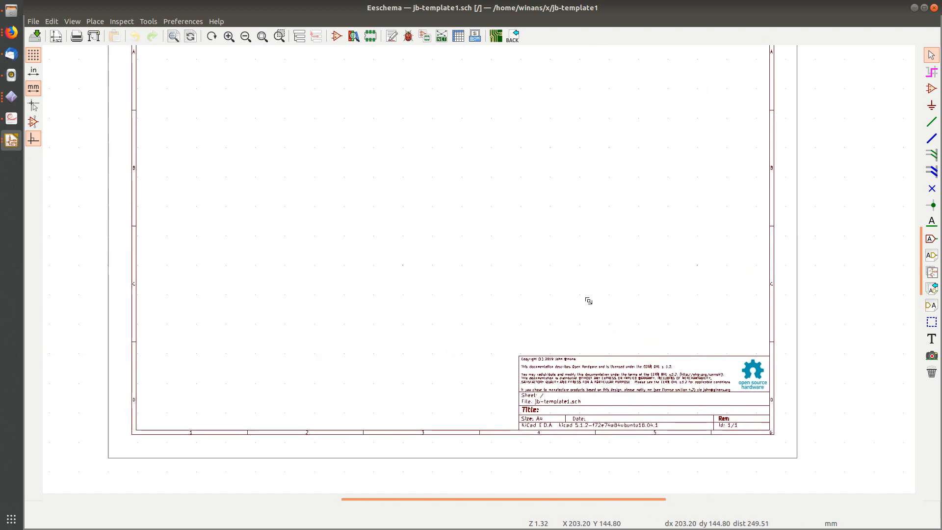
{"action": "scroll", "coordinate": [547, 211], "scroll_direction": "down", "scroll_amount": 1}
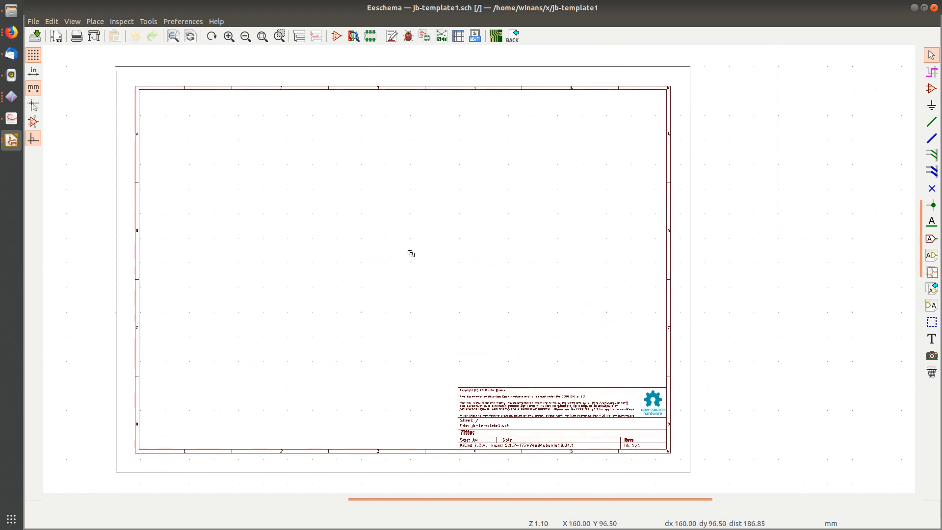
{"action": "middle_click_drag", "start_coordinate": [411, 253], "coordinate": [393, 248]}
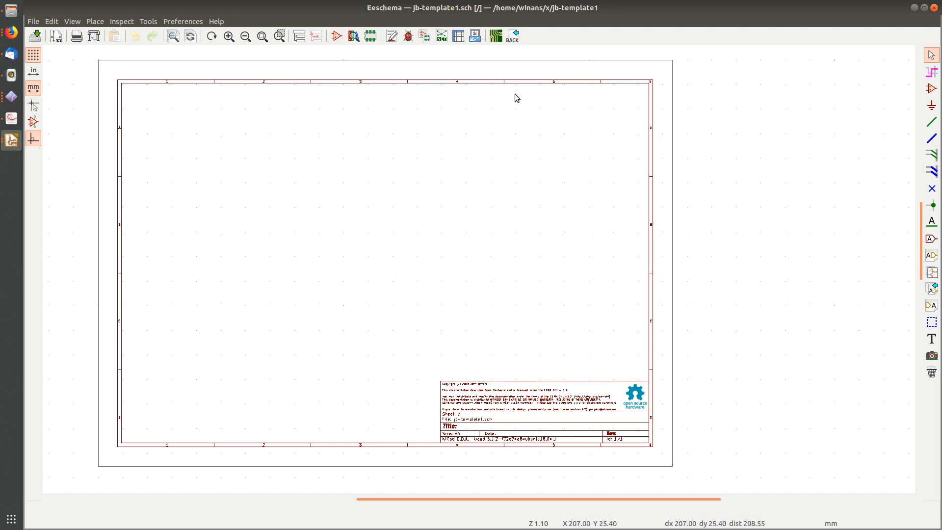
Step: Save the jb-template1.sch schematic and close both the schematic editor and the KiCad project window
{"action": "key", "text": "ctrl+s"}
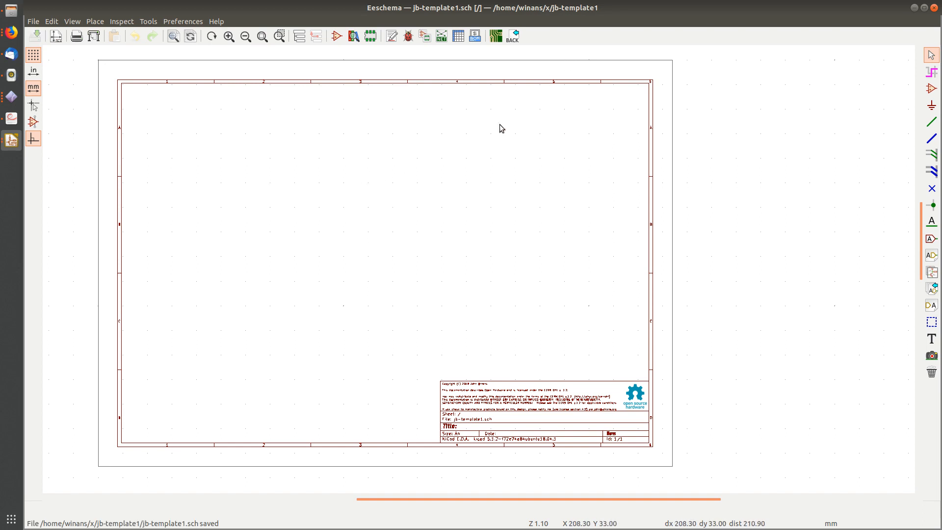
{"action": "left_click", "coordinate": [934, 8]}
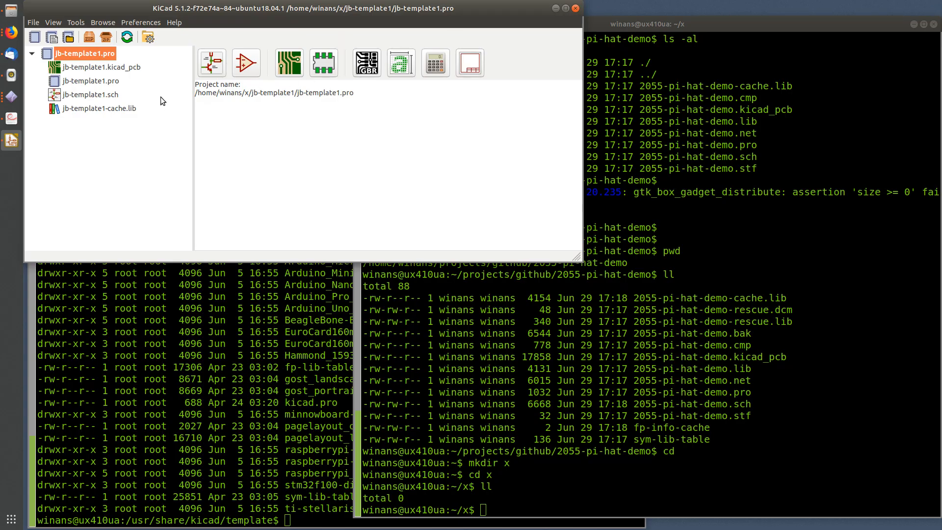
{"action": "left_click", "coordinate": [576, 8]}
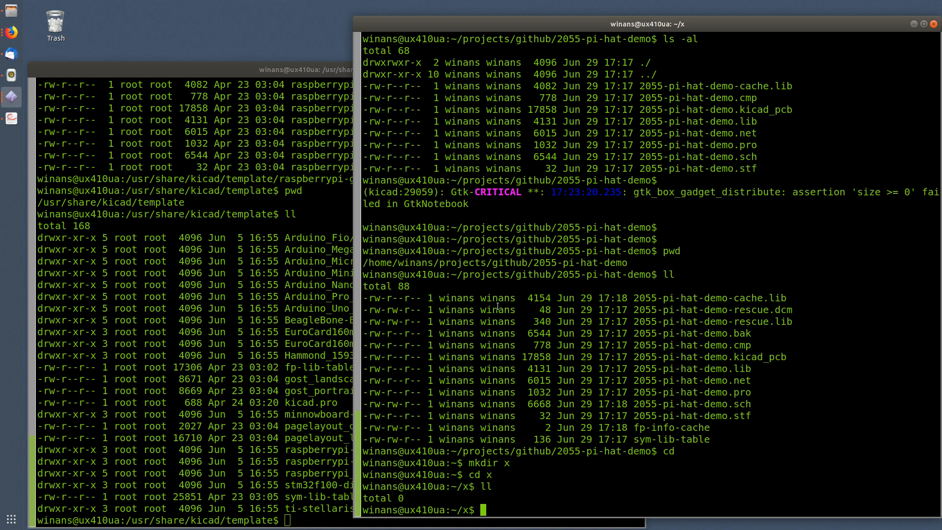
Step: List the contents of the x folder in the terminal, then change into jb-template1 and list its files
{"action": "type", "text": "ls -la"}
{"action": "key", "text": "Return"}
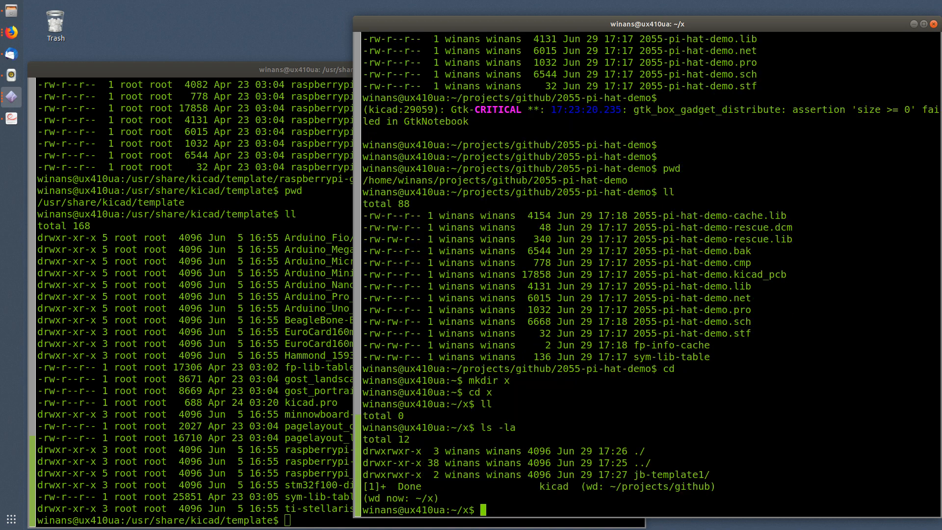
{"action": "type", "text": "ll"}
{"action": "key", "text": "Return"}
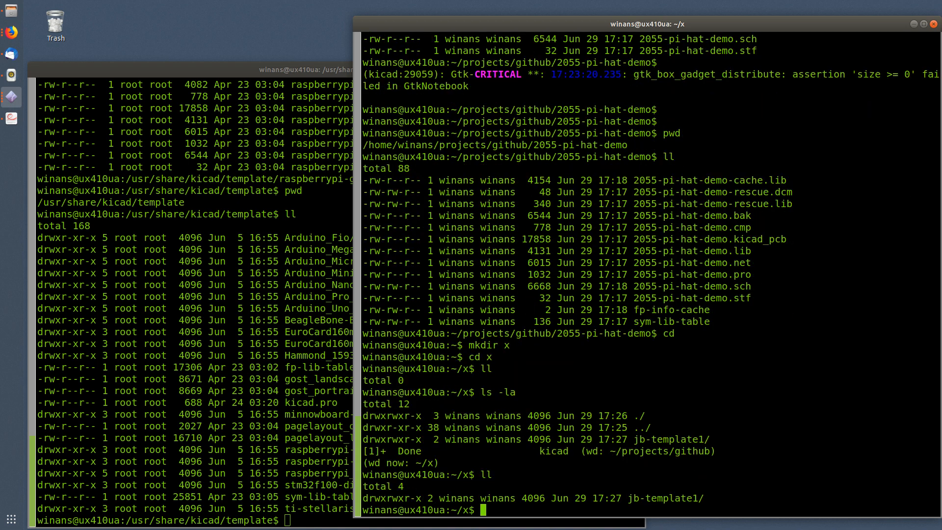
{"action": "type", "text": "cd *"}
{"action": "key", "text": "Return"}
{"action": "type", "text": "ll"}
{"action": "key", "text": "Return"}
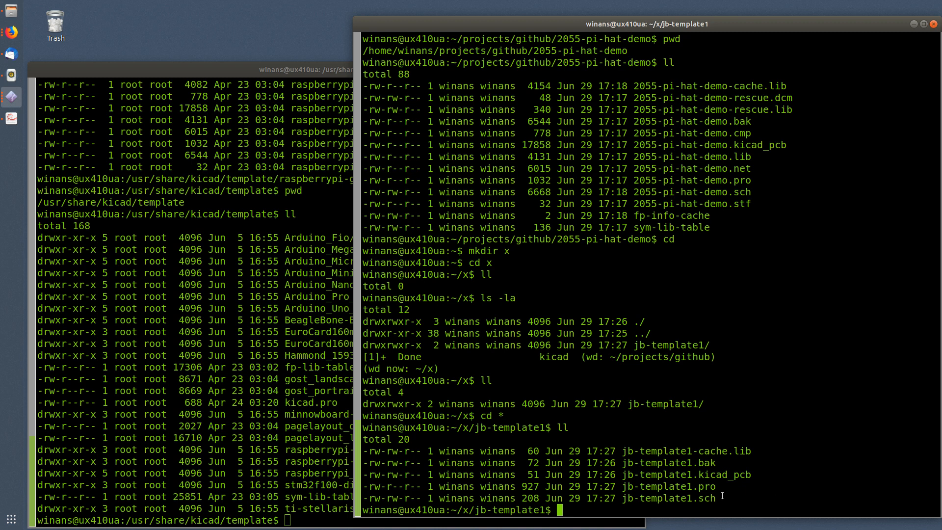
Step: Delete the backup file jb-template1.bak from the project folder and list the folder's files again
{"action": "double_click", "coordinate": [728, 474]}
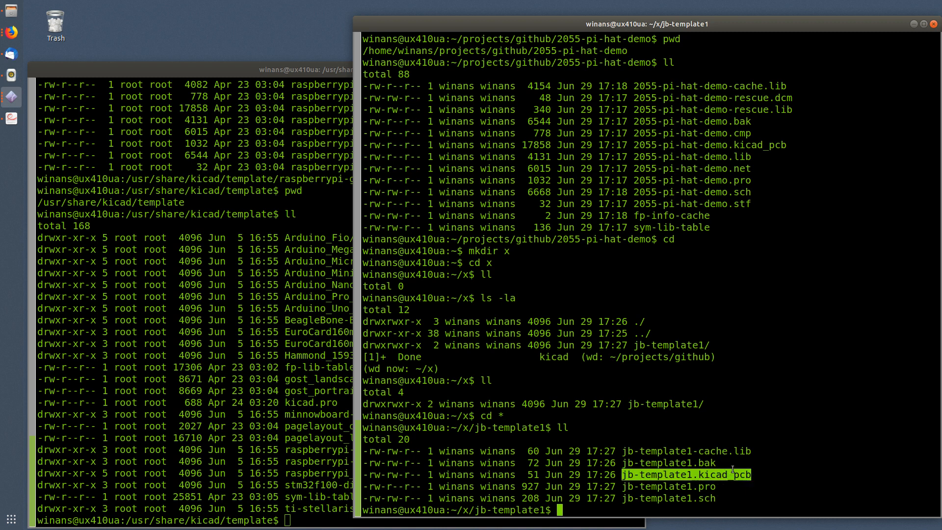
{"action": "left_click", "coordinate": [734, 461]}
{"action": "double_click", "coordinate": [707, 462]}
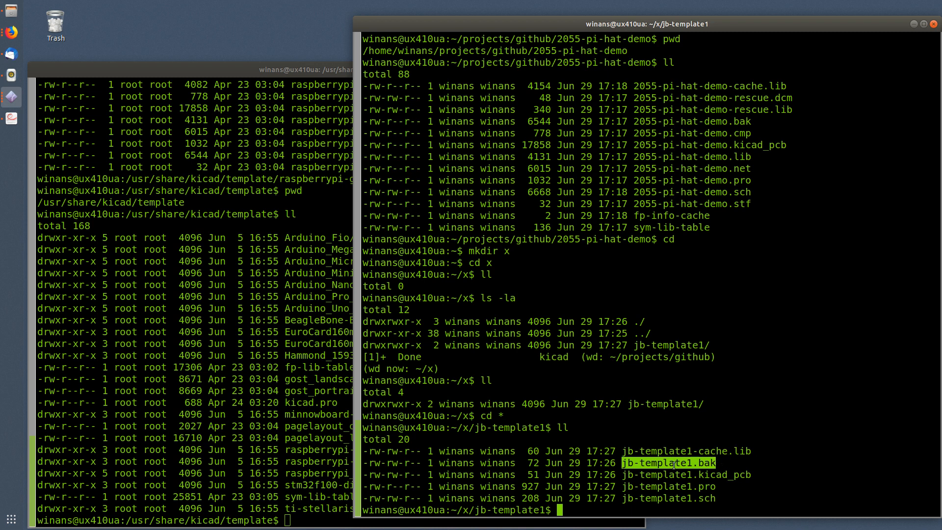
{"action": "type", "text": "rm"}
{"action": "middle_click", "coordinate": [696, 412]}
{"action": "key", "text": "Return"}
{"action": "type", "text": "ll"}
{"action": "key", "text": "Return"}
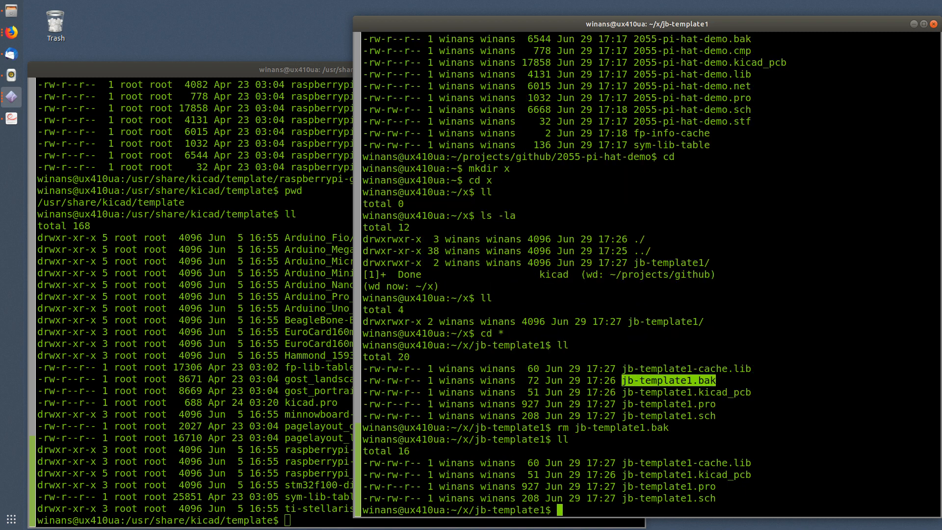
{"action": "double_click", "coordinate": [716, 463]}
{"action": "left_click", "coordinate": [716, 463]}
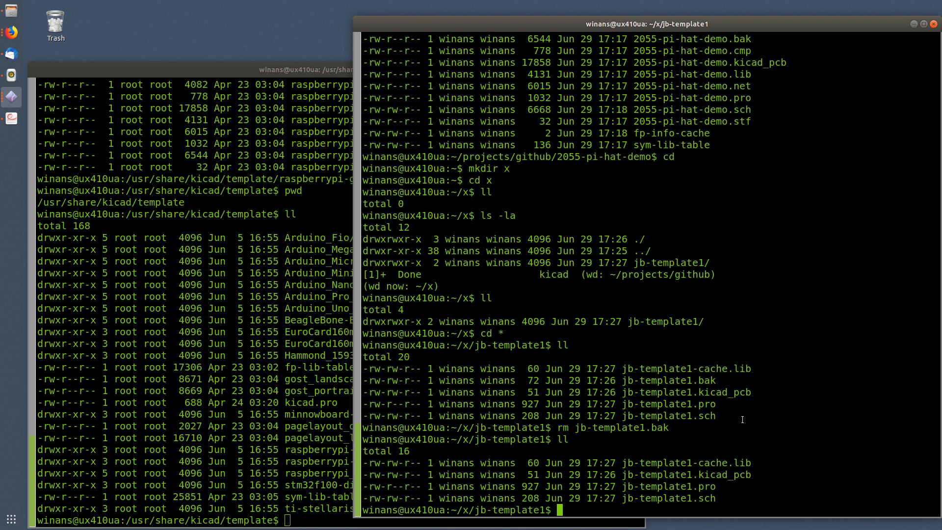
Step: Create a meta directory inside the jb-template1 folder, change into it and list its contents
{"action": "type", "text": "mkdir meta"}
{"action": "key", "text": "Return"}
{"action": "type", "text": "cd "}
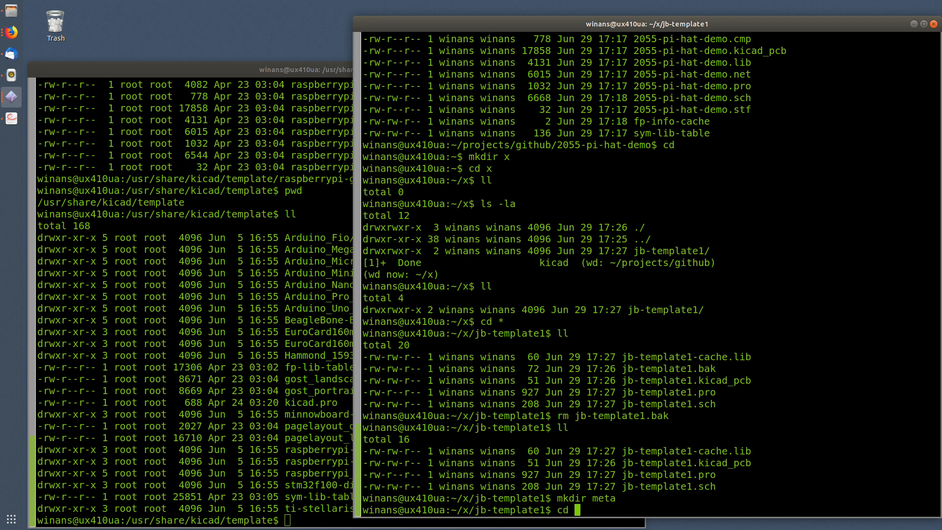
{"action": "type", "text": "meta"}
{"action": "key", "text": "Return"}
{"action": "type", "text": "ll"}
{"action": "key", "text": "Return"}
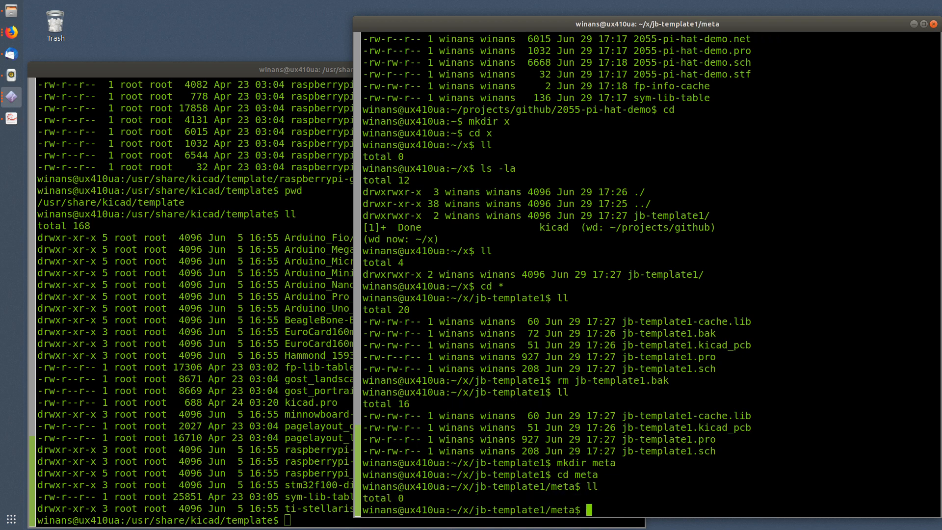
Step: Create info.html in the meta folder with vi and enter the opening and closing html tags, separated by a blank line
{"action": "type", "text": "vi info.html"}
{"action": "key", "text": "Return"}
{"action": "type", "text": "i"}
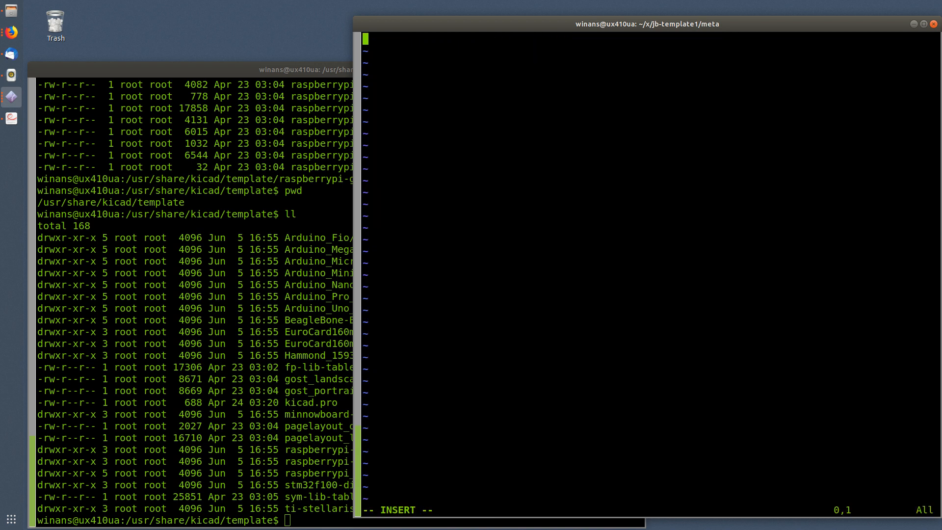
{"action": "type", "text": "<html?"}
{"action": "key", "text": "BackSpace"}
{"action": "type", "text": ">"}
{"action": "key", "text": "Return"}
{"action": "key", "text": "Return"}
{"action": "type", "text": "</html>"}
{"action": "key", "text": "Escape"}
{"action": "key", "text": "k"}
{"action": "key", "text": "k"}
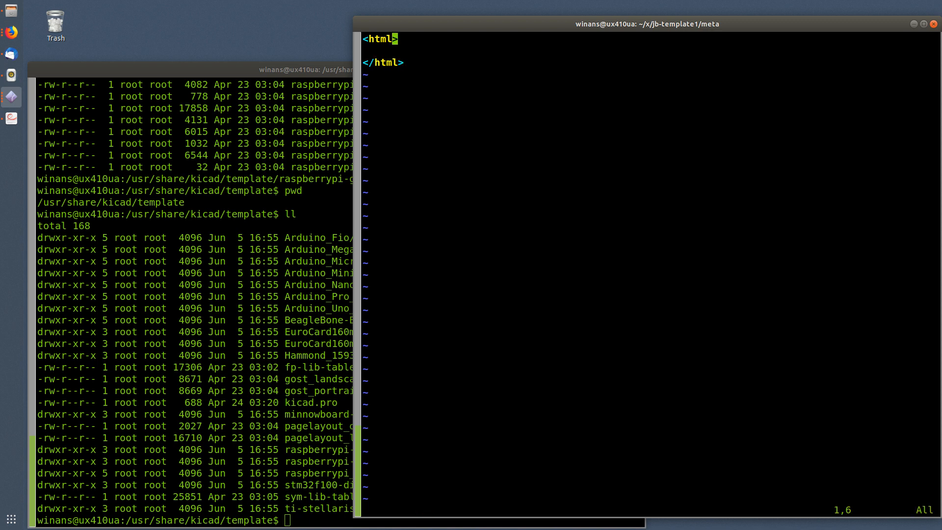
Step: Add a head section containing the title "xyz abc" below the opening html tag and save info.html
{"action": "type", "text": "o"}
{"action": "type", "text": "<head>"}
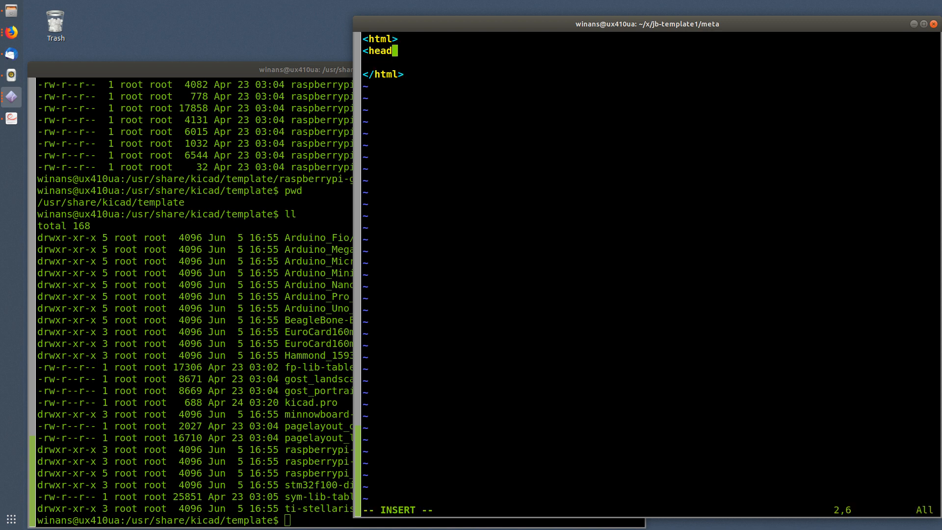
{"action": "key", "text": "Return"}
{"action": "type", "text": "</head>"}
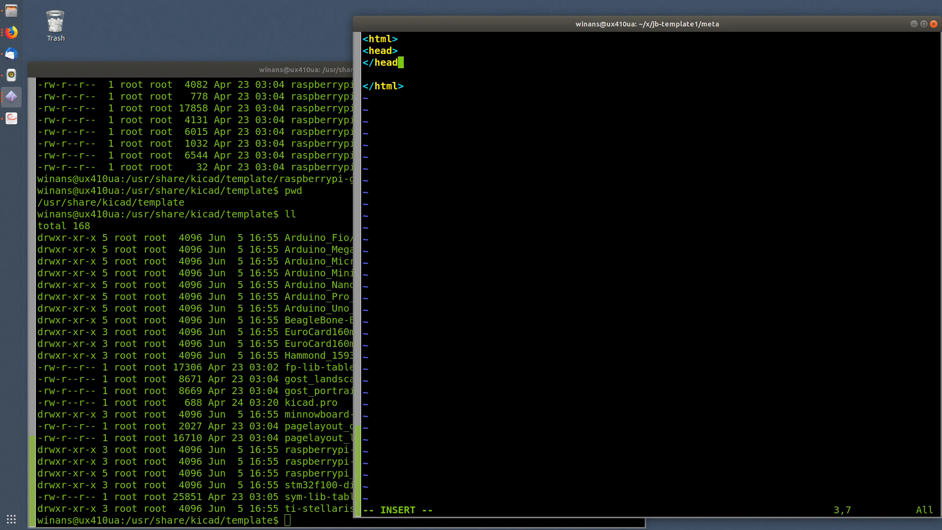
{"action": "key", "text": "Escape"}
{"action": "type", "text": "O<title"}
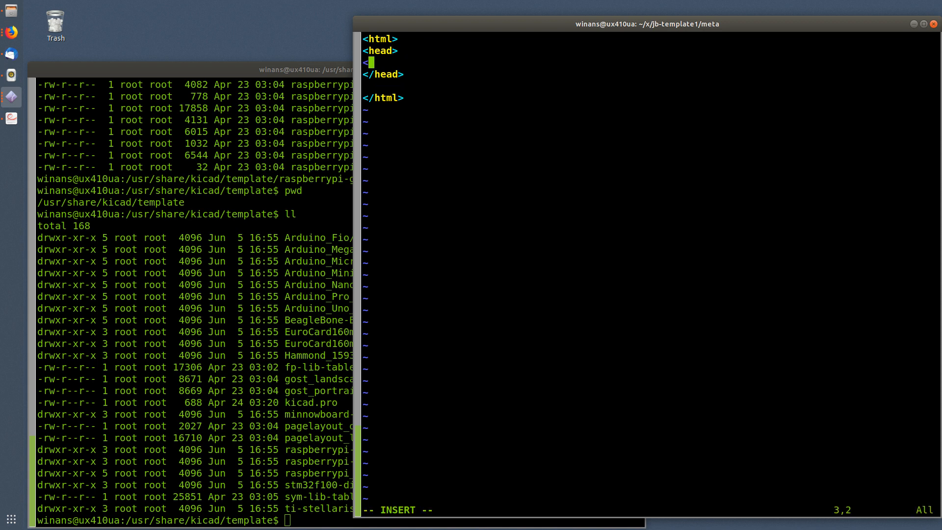
{"action": "type", "text": ">xyz abc</title>"}
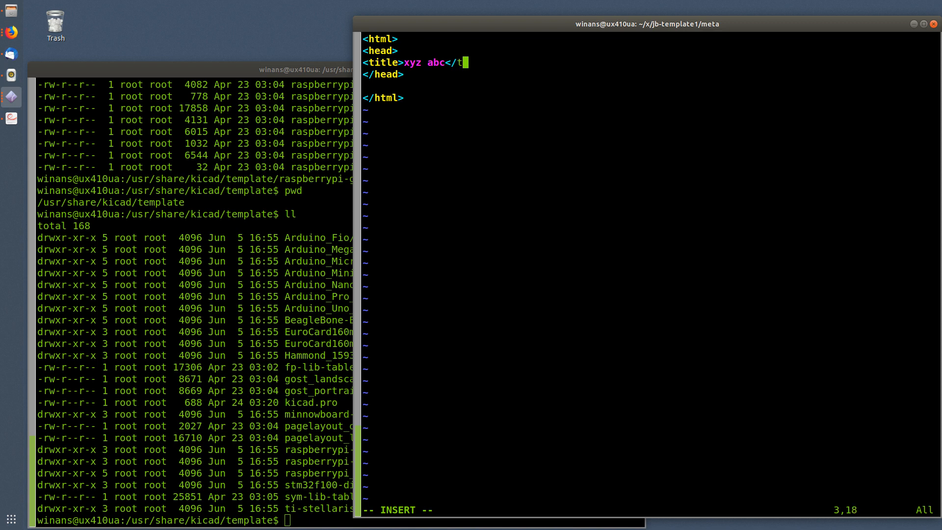
{"action": "key", "text": "Escape"}
{"action": "type", "text": ":w"}
{"action": "key", "text": "Return"}
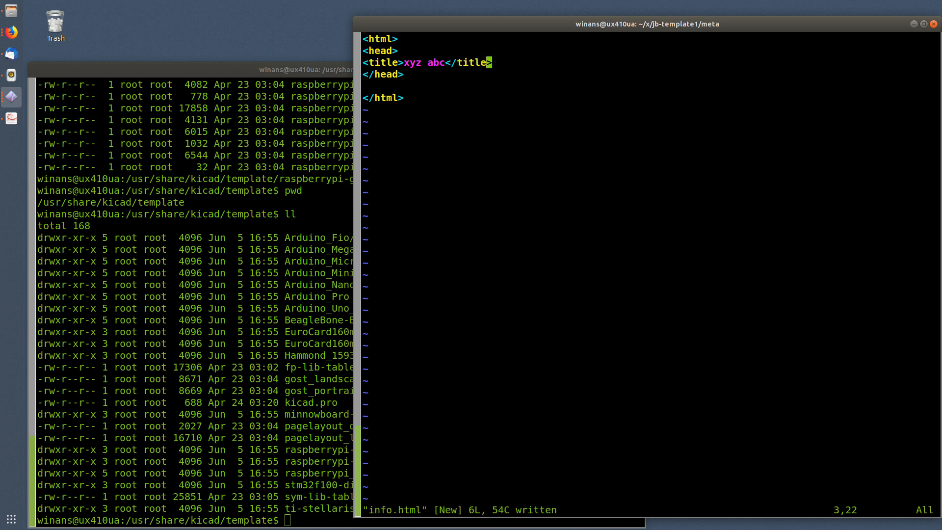
Step: Add opening and closing body tags between the head section and the closing html tag
{"action": "key", "text": "j"}
{"action": "key", "text": "j"}
{"action": "type", "text": "i"}
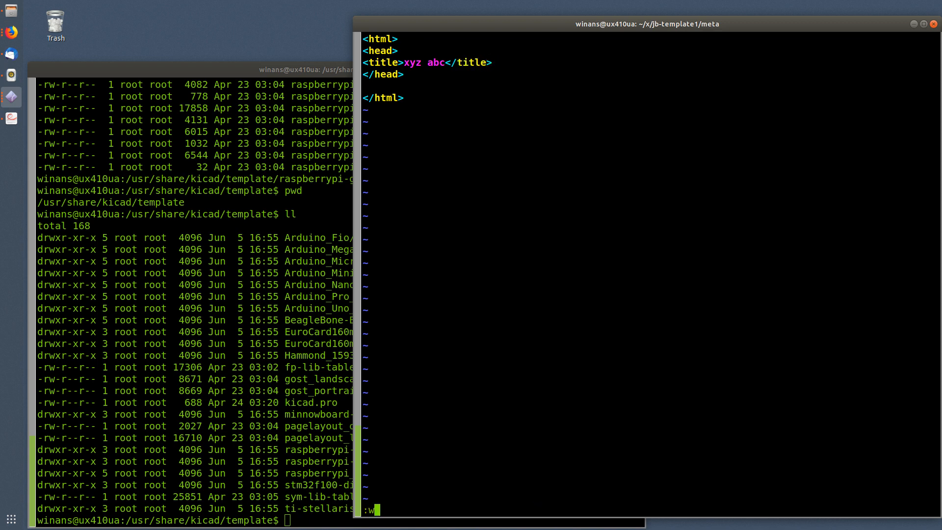
{"action": "type", "text": "<body>"}
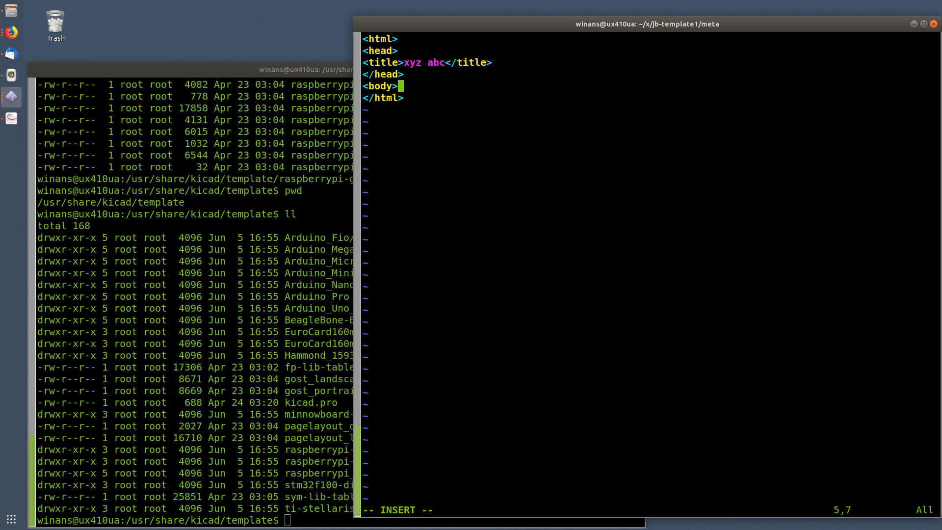
{"action": "key", "text": "Return"}
{"action": "type", "text": "</"}
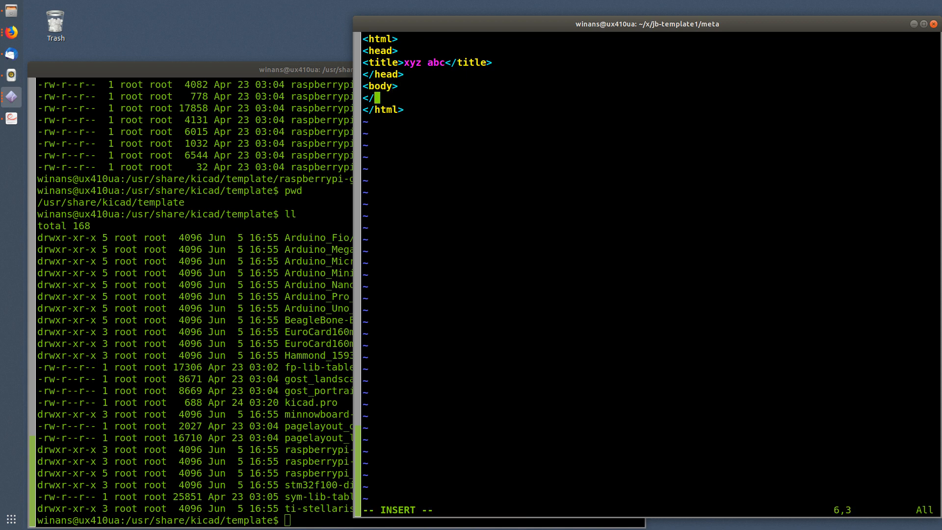
{"action": "type", "text": "body>"}
{"action": "key", "text": "Escape"}
Step: Enter the author's first name in possessive form and "test template project!" as the body text, then save info.html and quit vi
{"action": "type", "text": "koJohn's "}
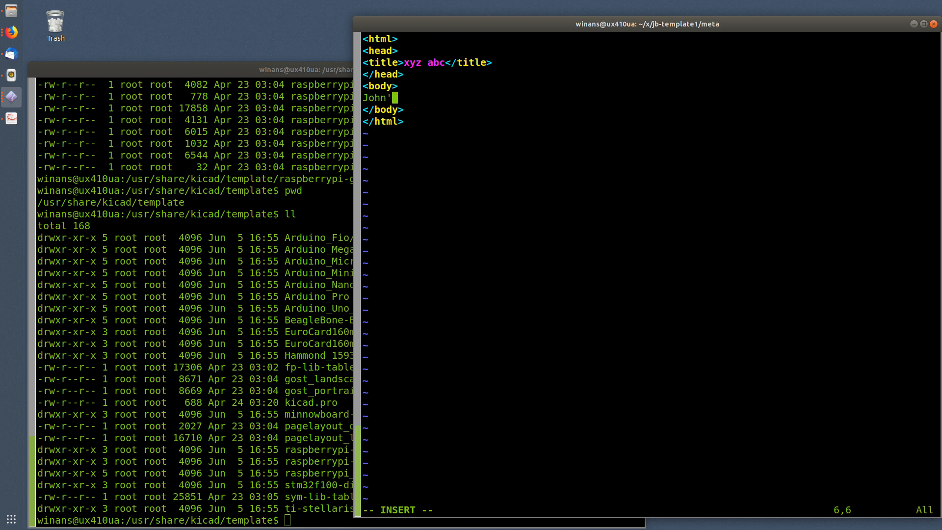
{"action": "type", "text": "test template project!"}
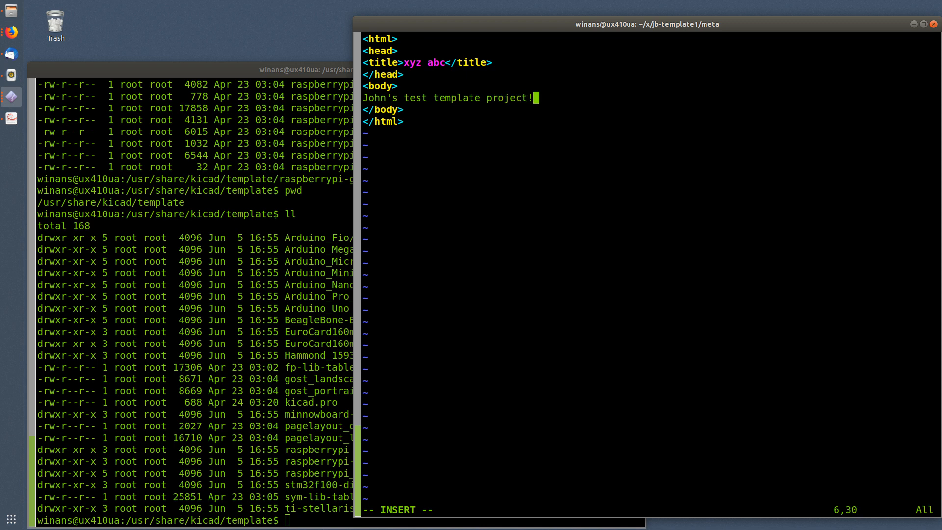
{"action": "key", "text": "Escape"}
{"action": "type", "text": ":w"}
{"action": "key", "text": "Return"}
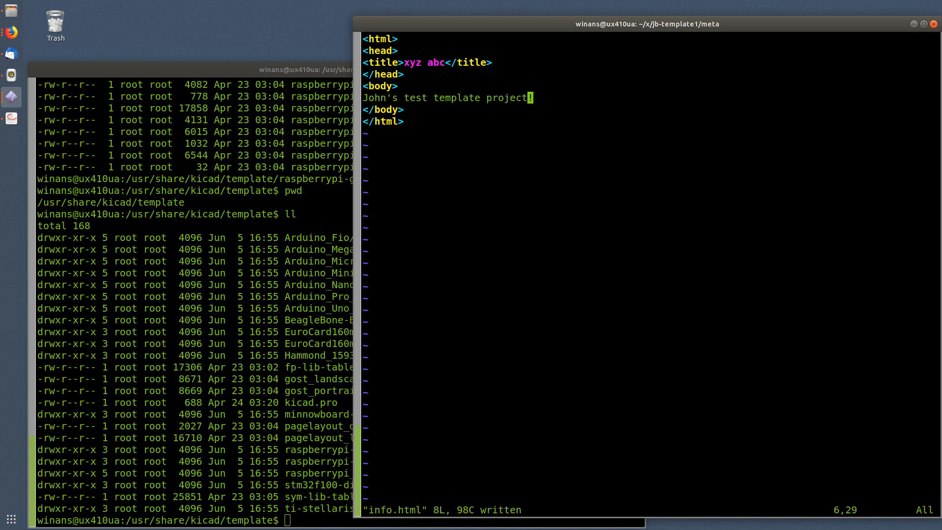
{"action": "type", "text": ":q"}
{"action": "key", "text": "Return"}
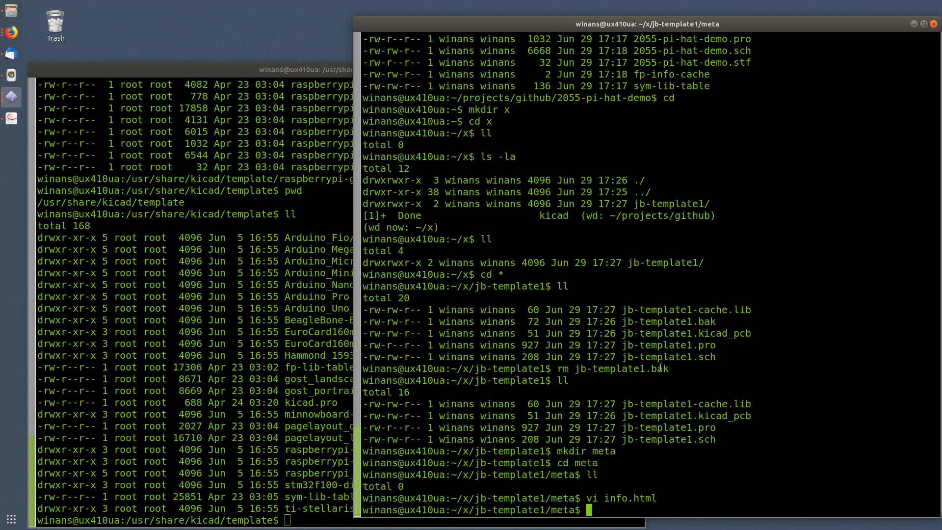
Step: Launch KiCad in the background from the /usr/share/kicad/template terminal and open the project template selector for a new project
{"action": "left_click", "coordinate": [148, 422]}
{"action": "type", "text": "kicad&"}
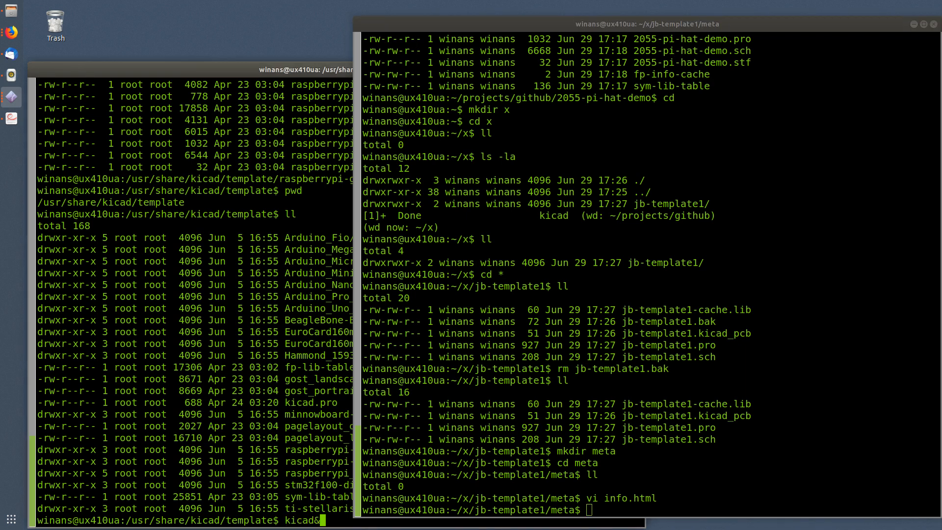
{"action": "key", "text": "Return"}
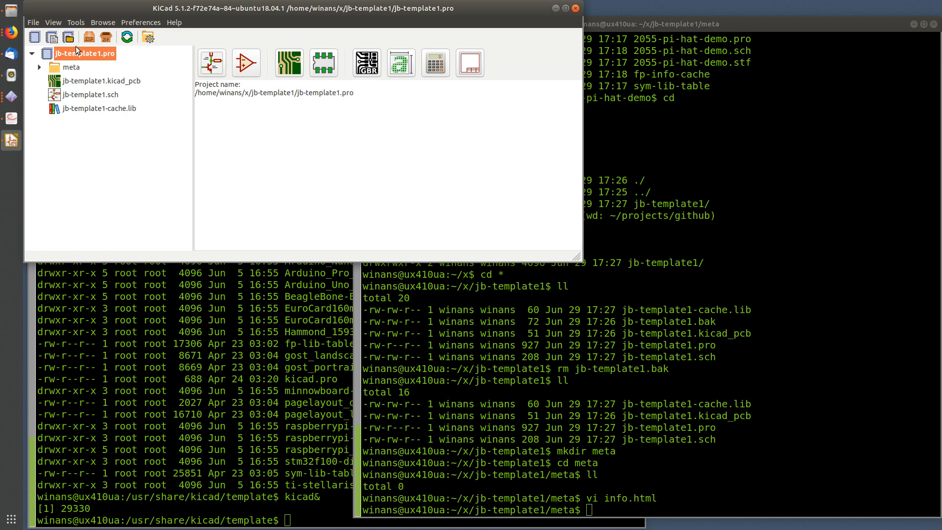
{"action": "left_click", "coordinate": [51, 40]}
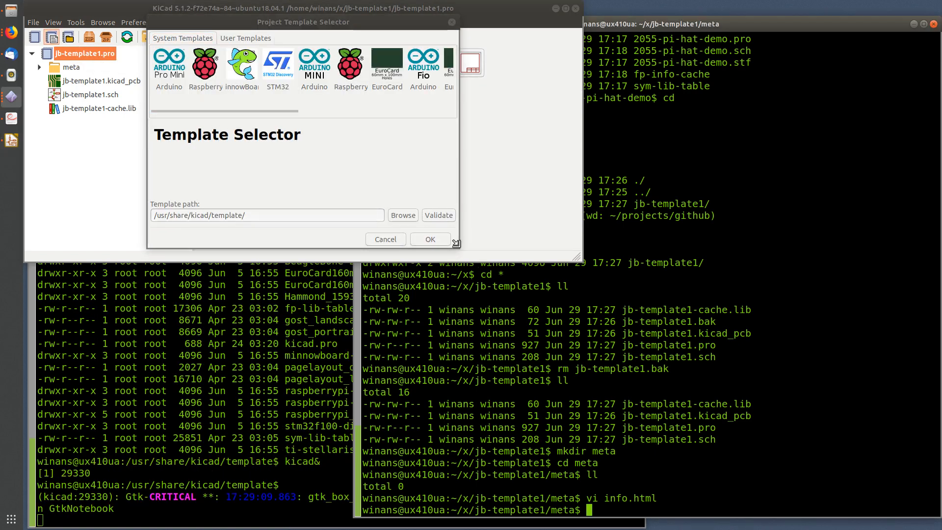
Step: Enlarge the project template selector and close it without picking a template
{"action": "left_click_drag", "start_coordinate": [456, 243], "coordinate": [621, 373]}
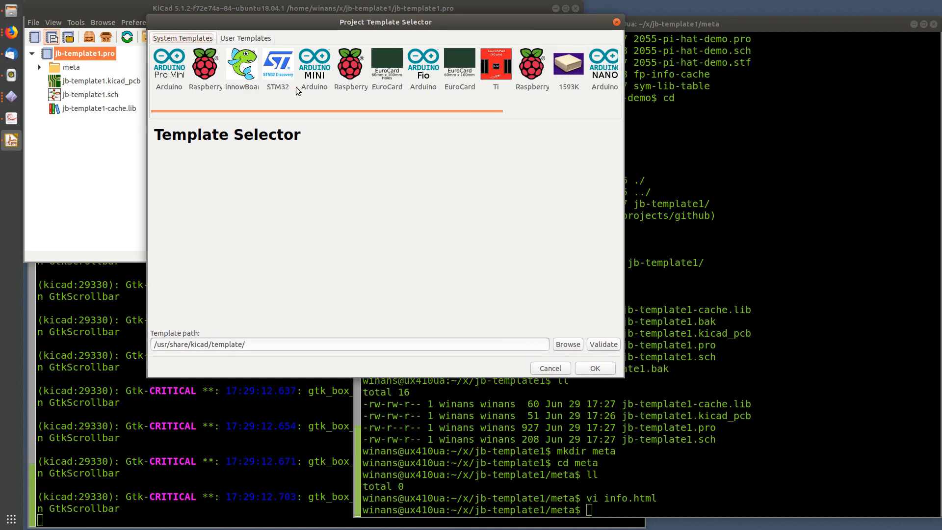
{"action": "left_click_drag", "start_coordinate": [269, 29], "coordinate": [298, 90]}
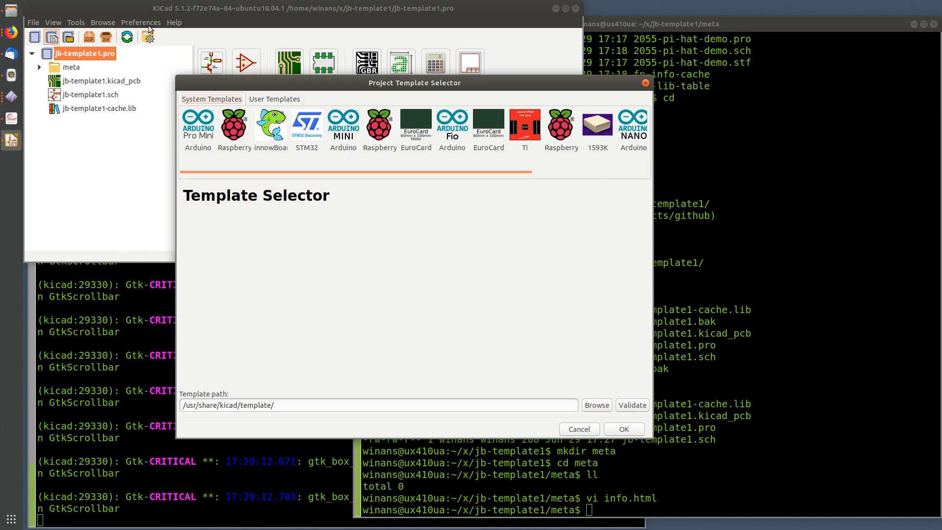
{"action": "left_click", "coordinate": [579, 430]}
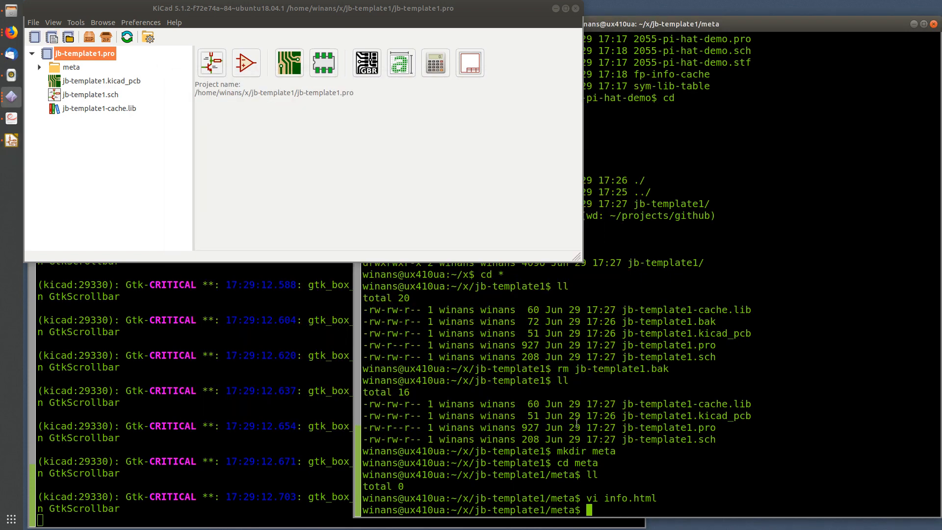
Step: Set the KICAD_USER_TEMPLATE_DIR path to the x folder in the home directory and apply the path configuration
{"action": "left_click", "coordinate": [137, 23]}
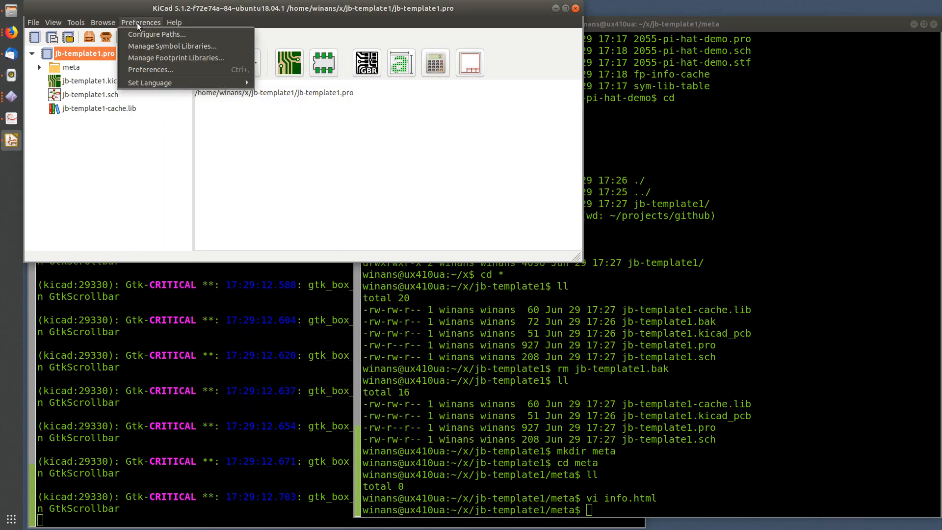
{"action": "left_click", "coordinate": [143, 33]}
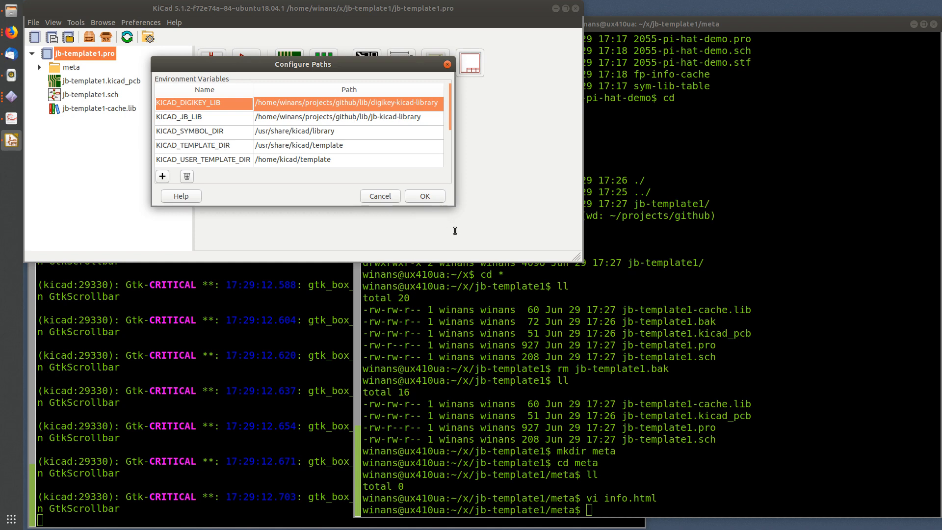
{"action": "left_click_drag", "start_coordinate": [455, 206], "coordinate": [636, 363]}
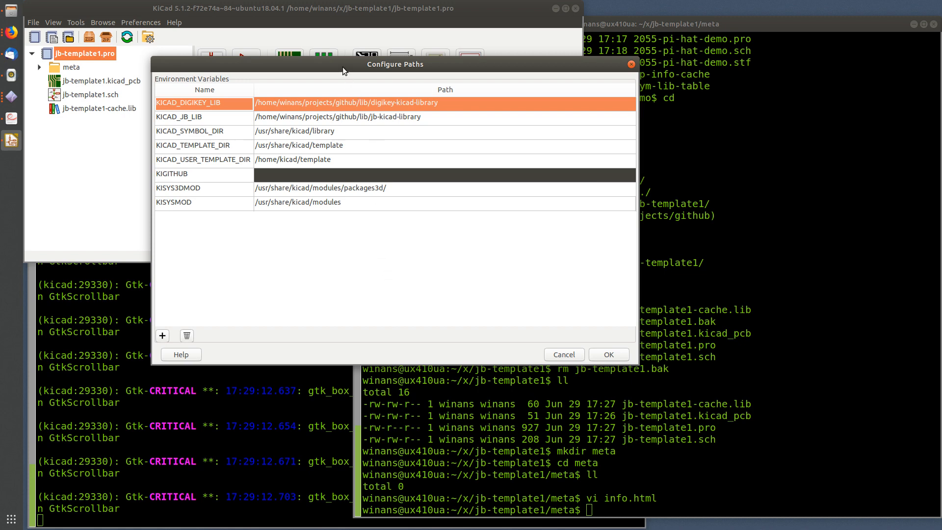
{"action": "left_click_drag", "start_coordinate": [342, 67], "coordinate": [364, 66]}
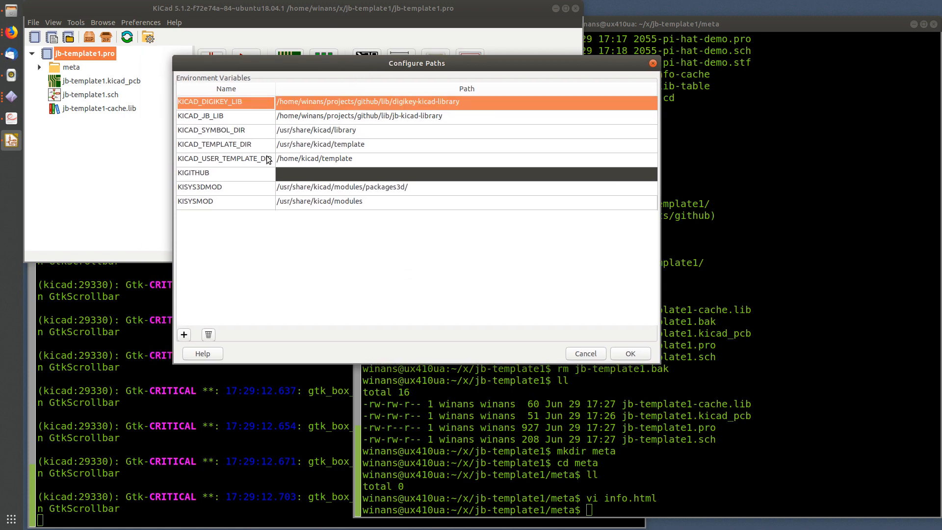
{"action": "left_click", "coordinate": [194, 160]}
{"action": "left_click", "coordinate": [376, 158]}
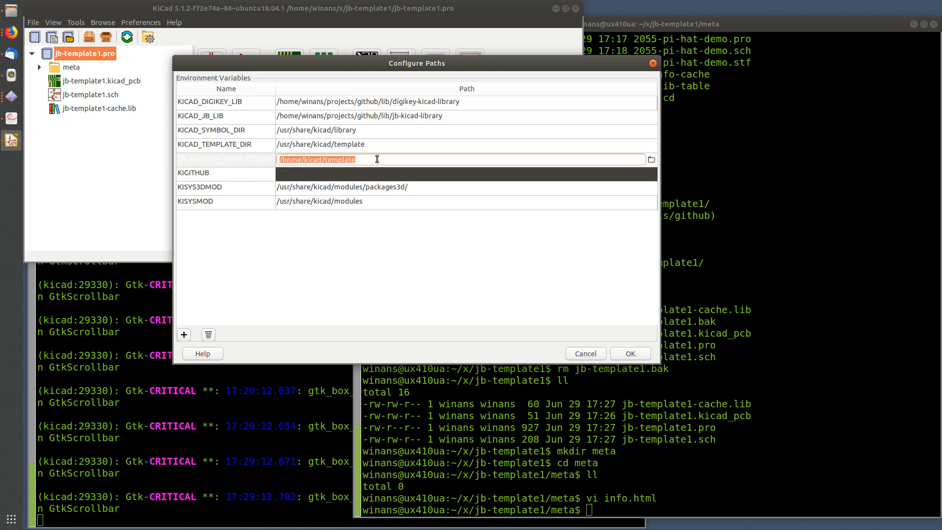
{"action": "left_click", "coordinate": [652, 160]}
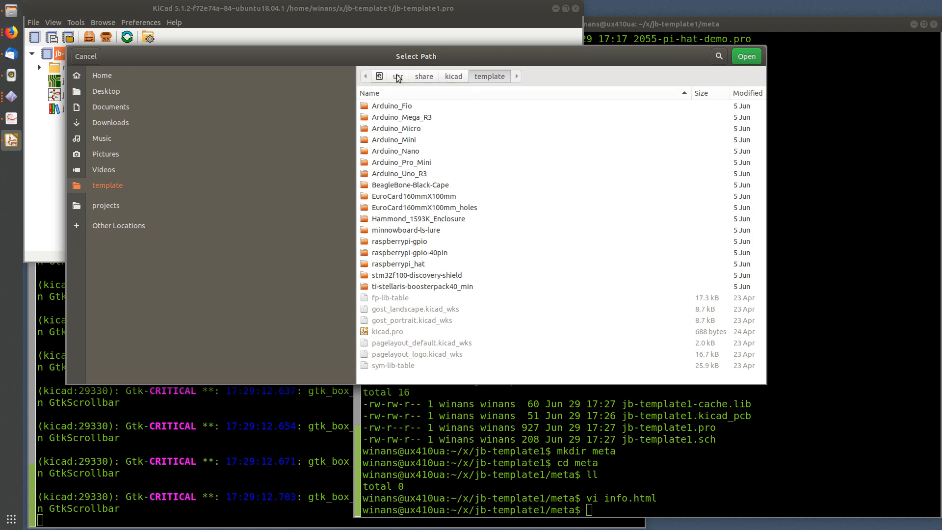
{"action": "left_click", "coordinate": [114, 75]}
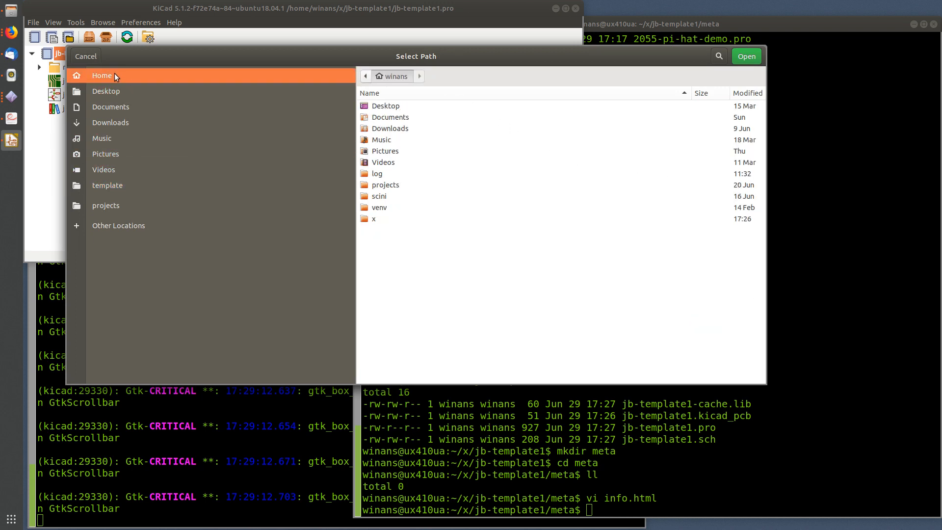
{"action": "double_click", "coordinate": [369, 219]}
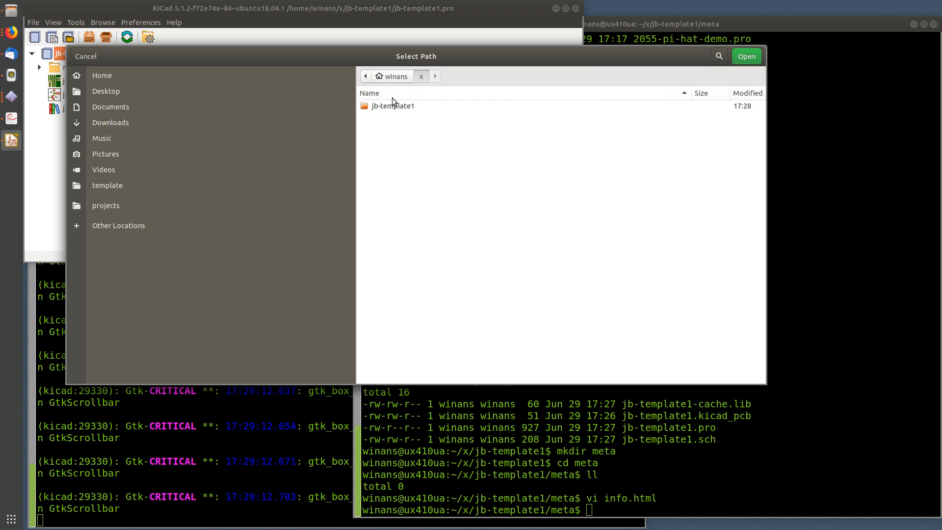
{"action": "left_click", "coordinate": [747, 57]}
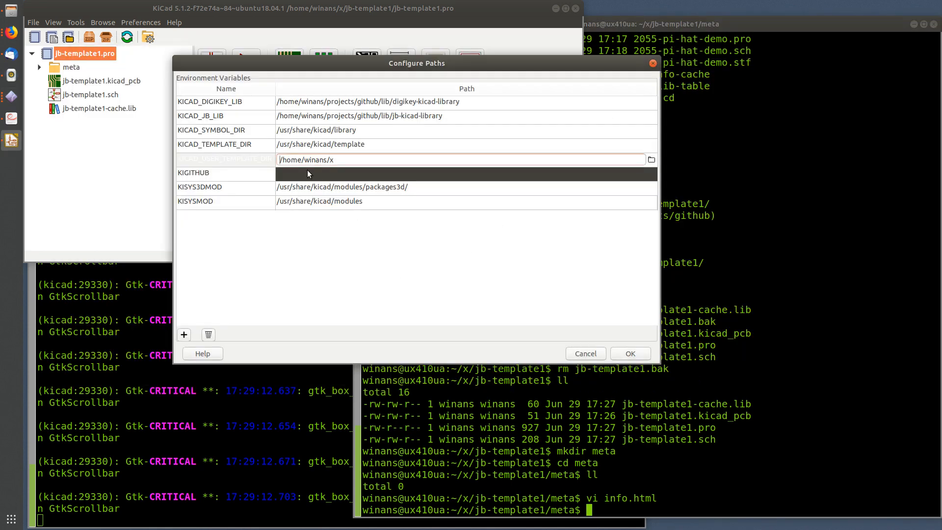
{"action": "left_click", "coordinate": [632, 354]}
{"action": "left_click", "coordinate": [548, 466]}
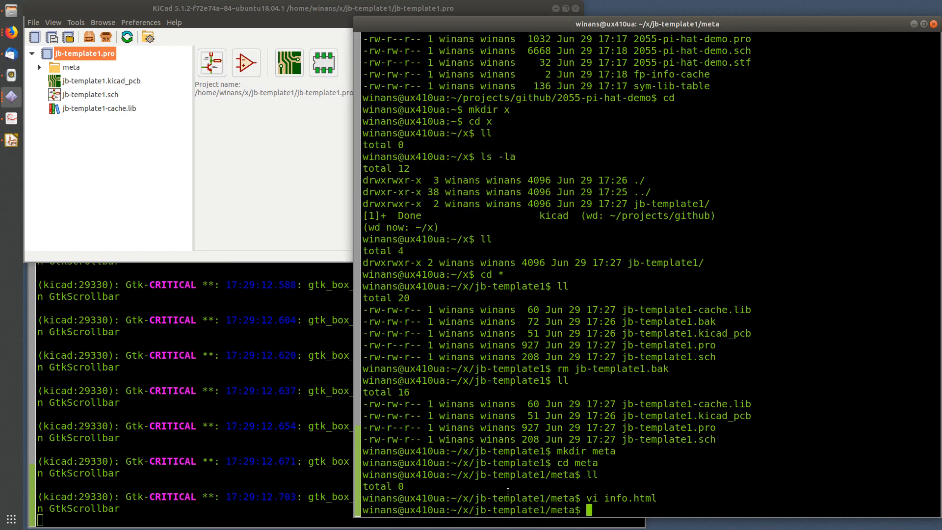
{"action": "double_click", "coordinate": [484, 497]}
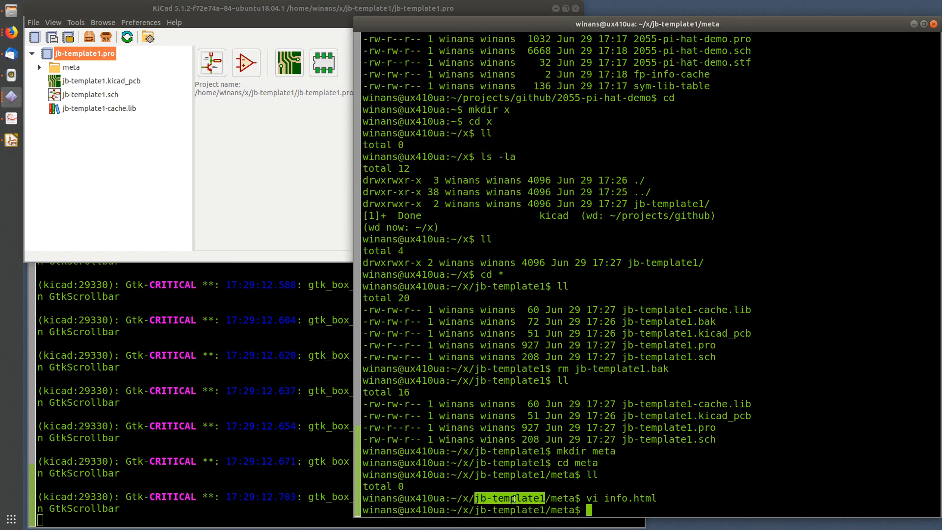
{"action": "left_click", "coordinate": [248, 189]}
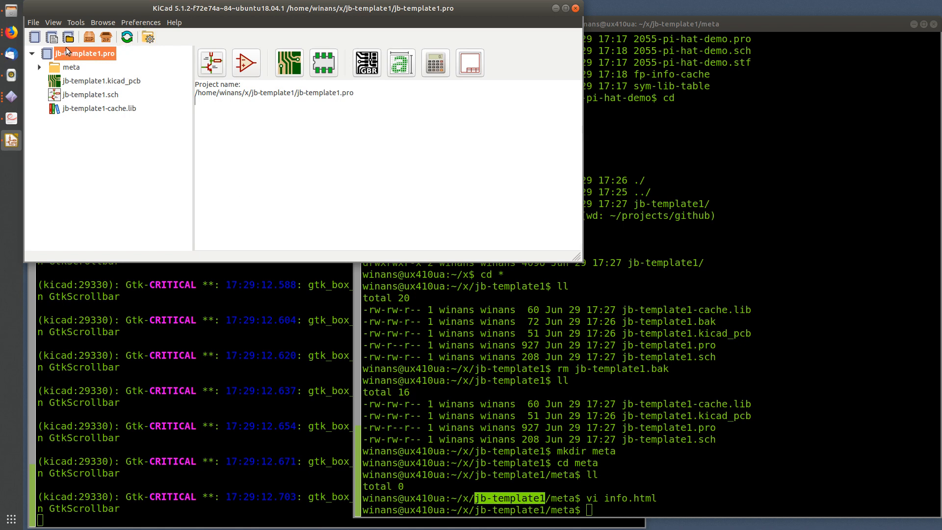
Step: Reopen the project template selector, dismiss the image error after reviewing its details, and show the user templates
{"action": "left_click", "coordinate": [52, 37]}
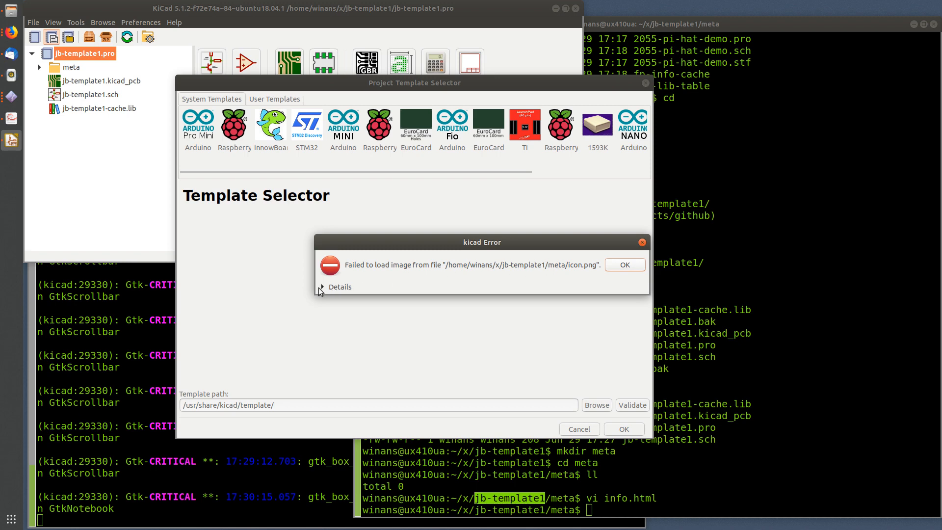
{"action": "left_click", "coordinate": [320, 288]}
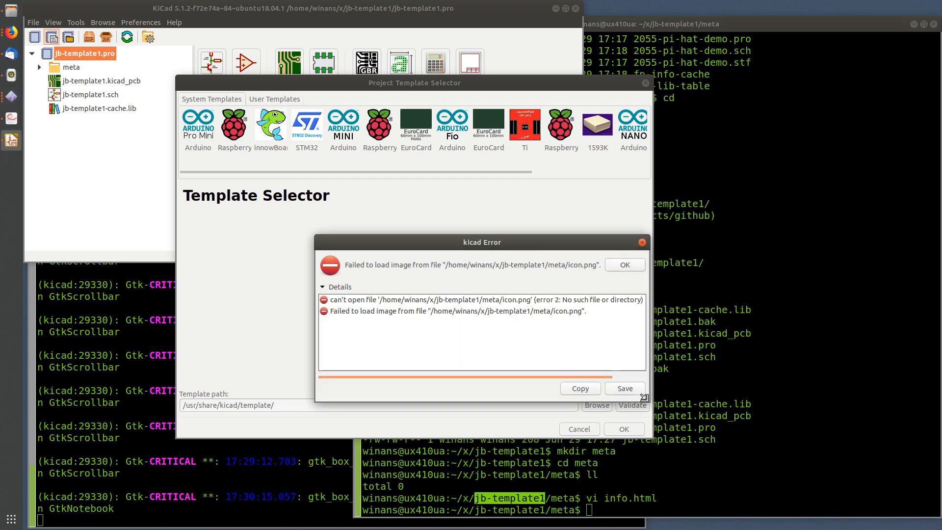
{"action": "left_click_drag", "start_coordinate": [644, 398], "coordinate": [792, 483]}
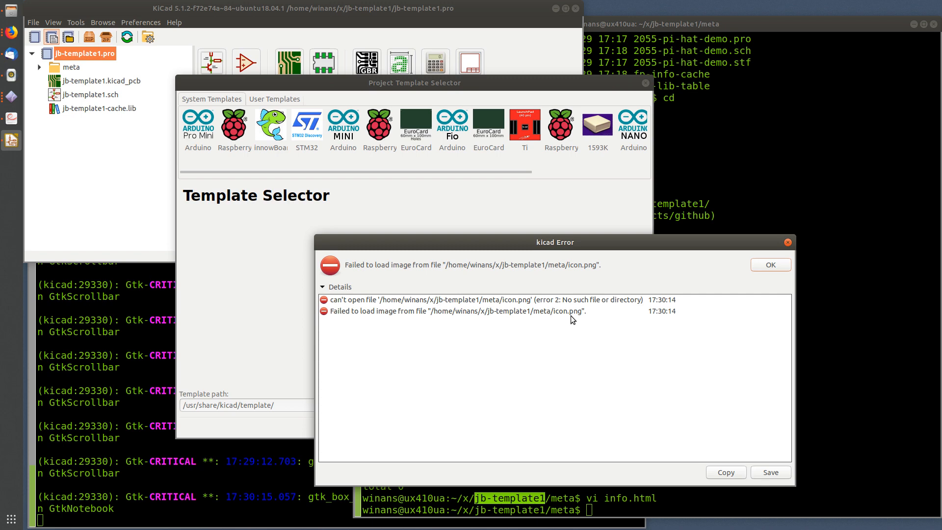
{"action": "left_click", "coordinate": [766, 265]}
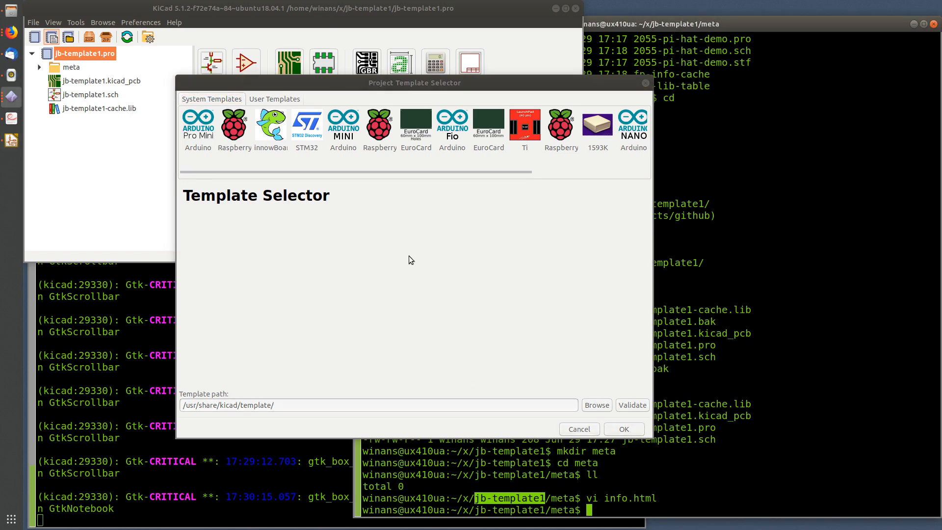
{"action": "left_click", "coordinate": [284, 104]}
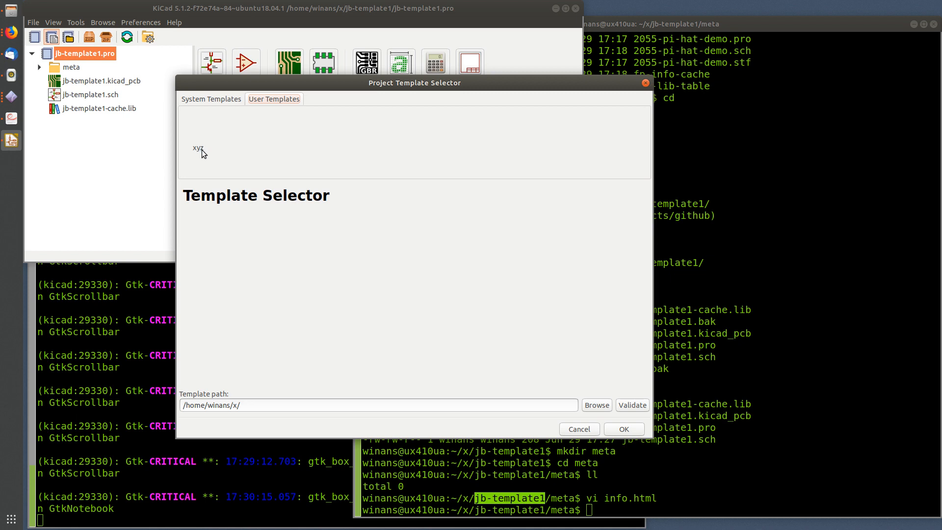
{"action": "left_click", "coordinate": [659, 504]}
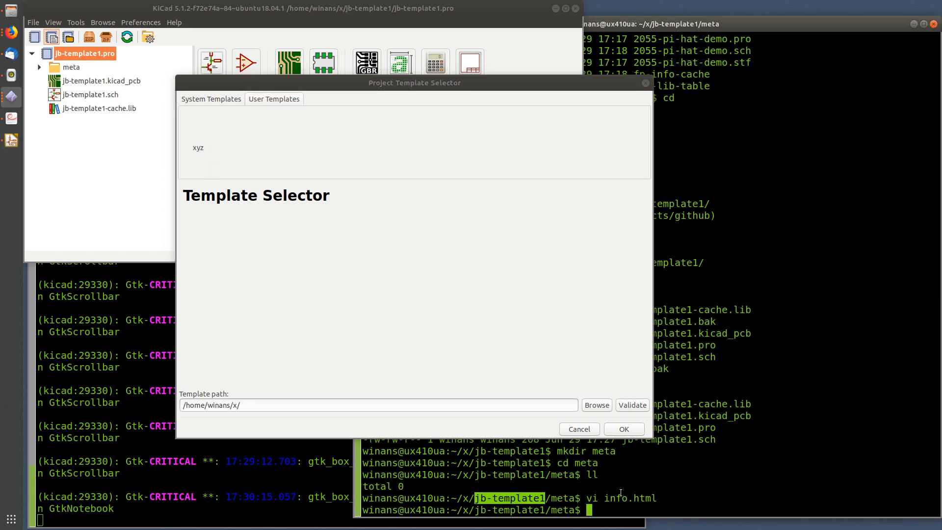
{"action": "left_click", "coordinate": [393, 286]}
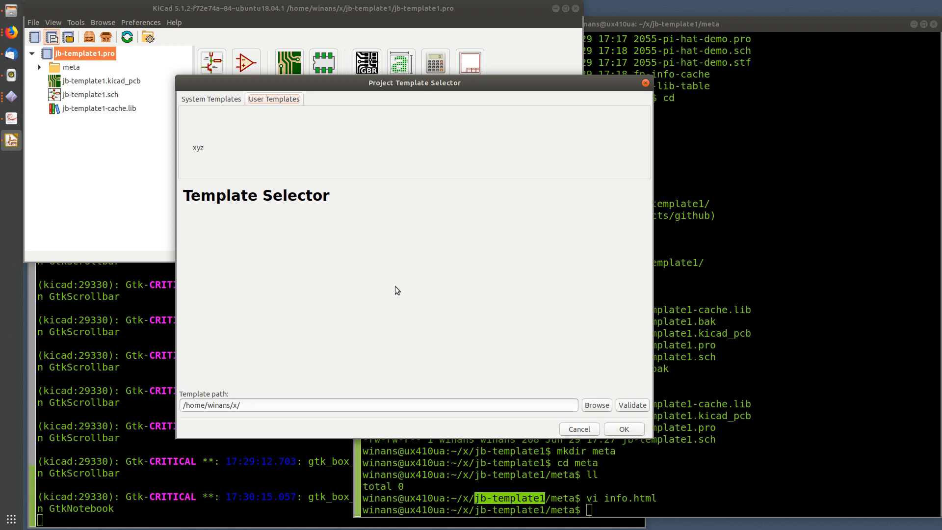
{"action": "left_click", "coordinate": [615, 468]}
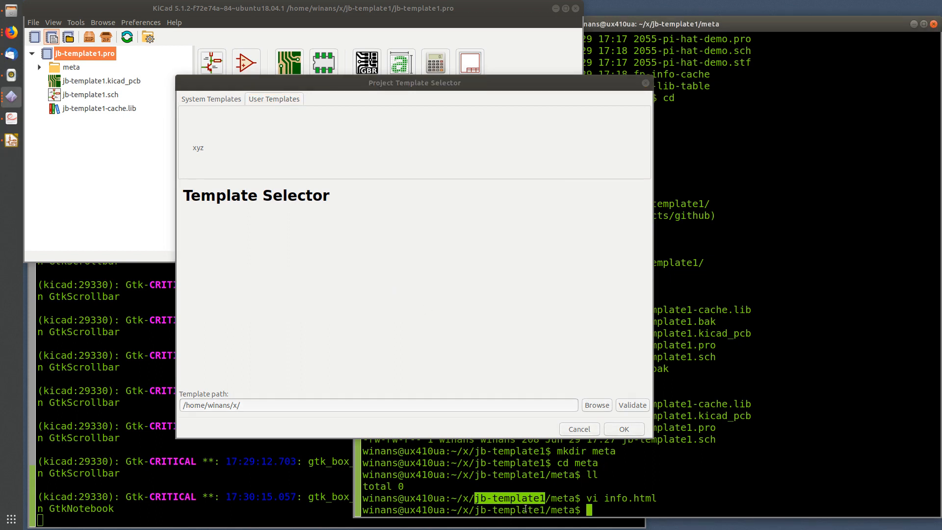
{"action": "left_click", "coordinate": [344, 318]}
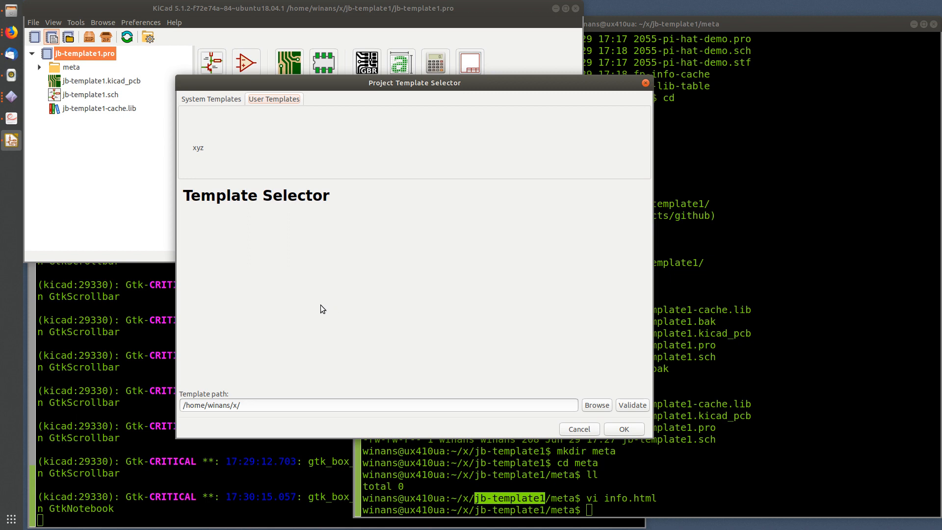
{"action": "left_click", "coordinate": [561, 484]}
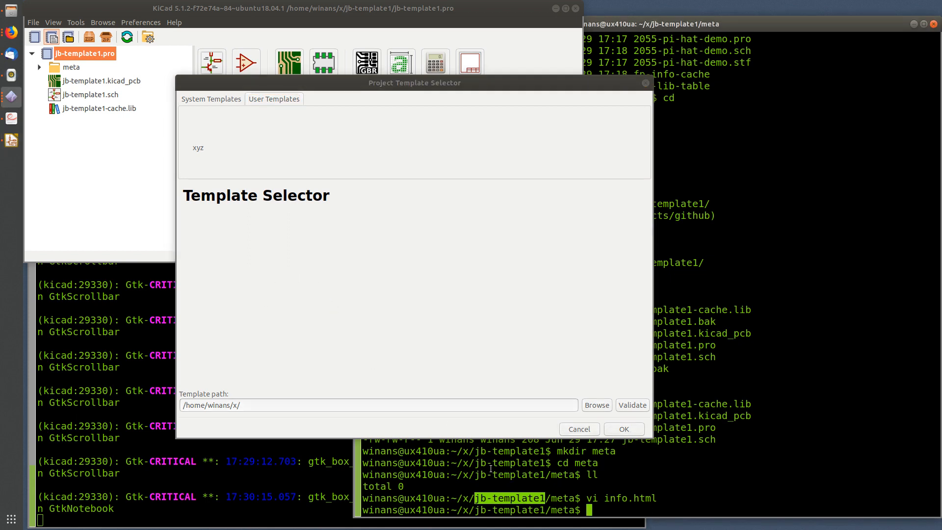
{"action": "left_click", "coordinate": [249, 306]}
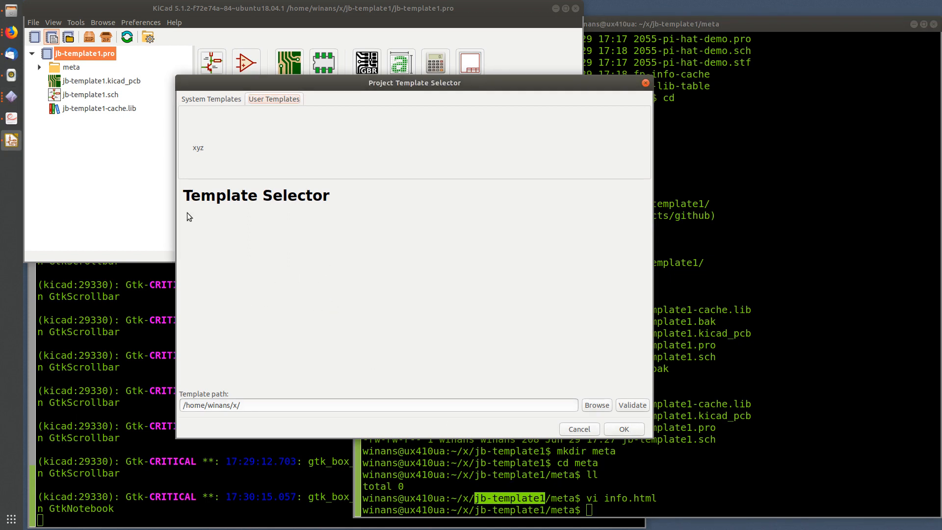
{"action": "left_click", "coordinate": [619, 497]}
Step: Select the user template xyz and accept it as the basis for the new project
{"action": "left_click", "coordinate": [198, 147]}
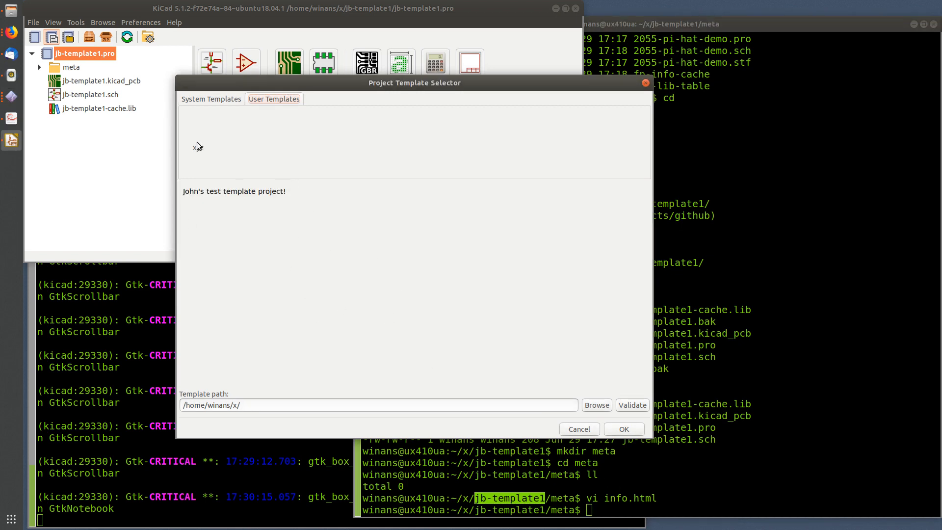
{"action": "left_click_drag", "start_coordinate": [190, 192], "coordinate": [346, 224]}
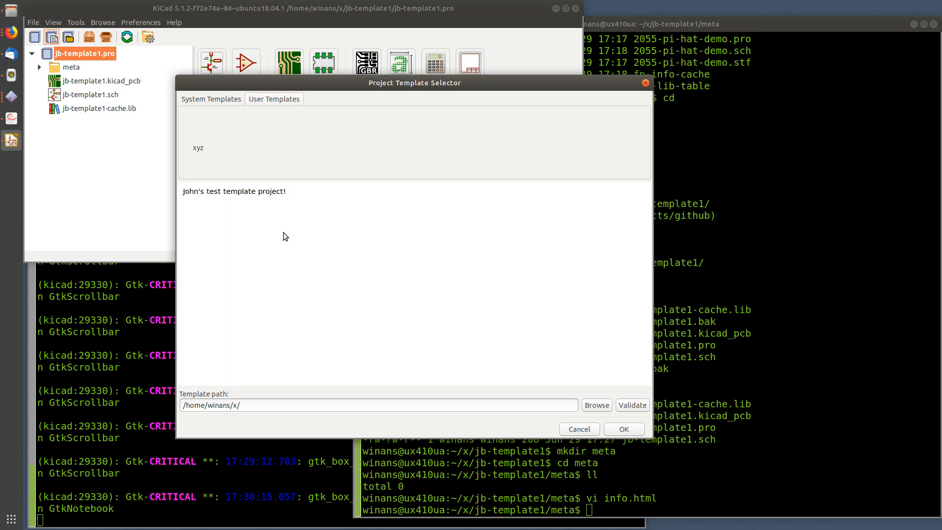
{"action": "left_click", "coordinate": [609, 497]}
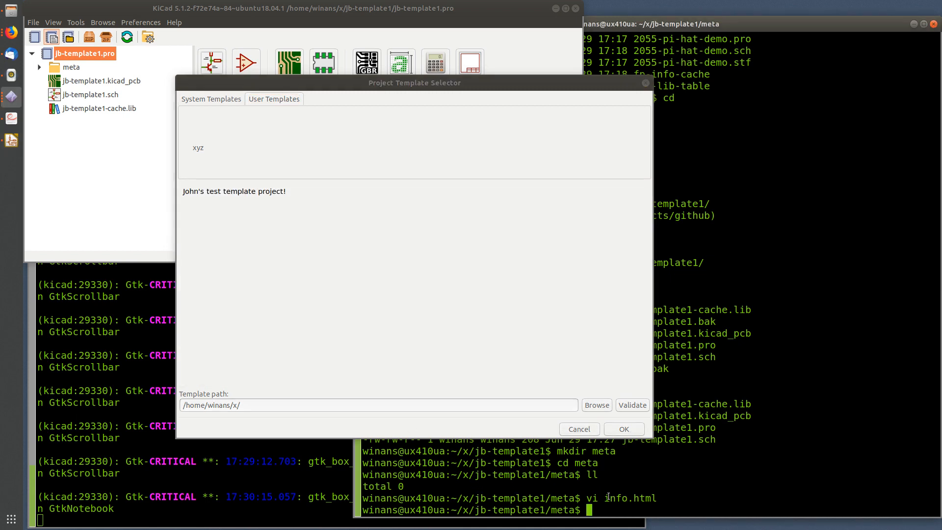
{"action": "left_click", "coordinate": [304, 247]}
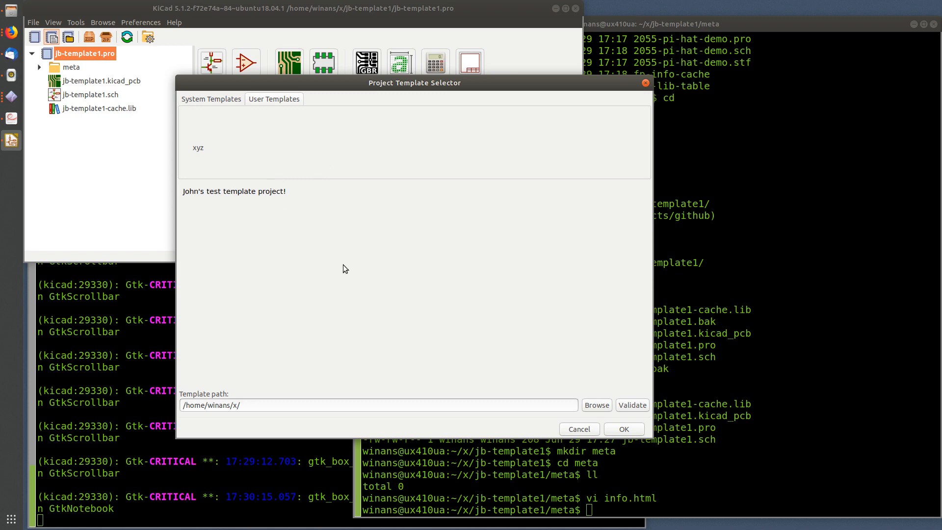
{"action": "left_click", "coordinate": [632, 429]}
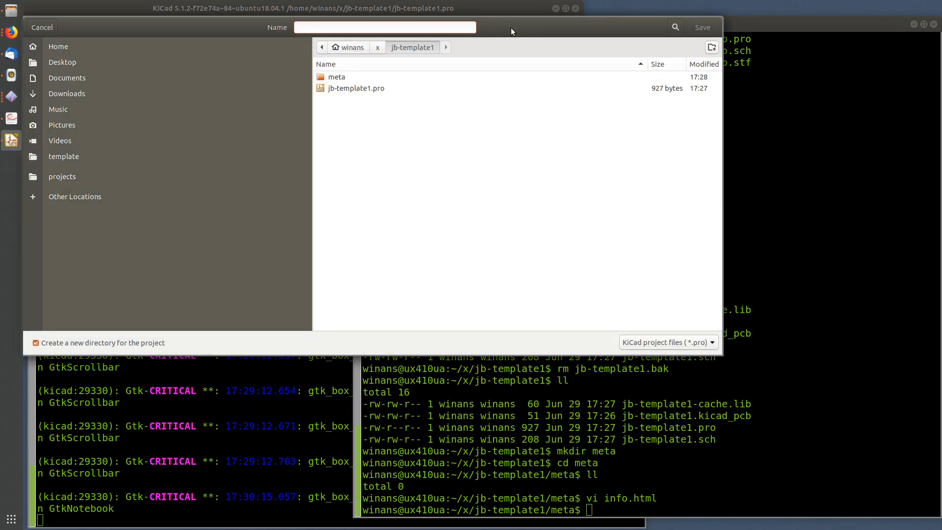
Step: Save the new project as 2056-abc-template-project in the projects/github folder, with its own new directory
{"action": "left_click_drag", "start_coordinate": [511, 28], "coordinate": [592, 62]}
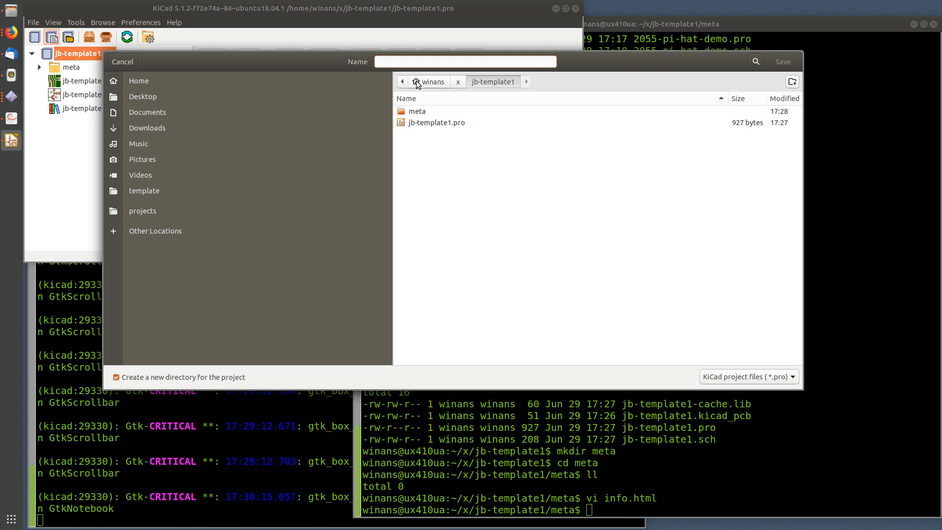
{"action": "left_click", "coordinate": [148, 215]}
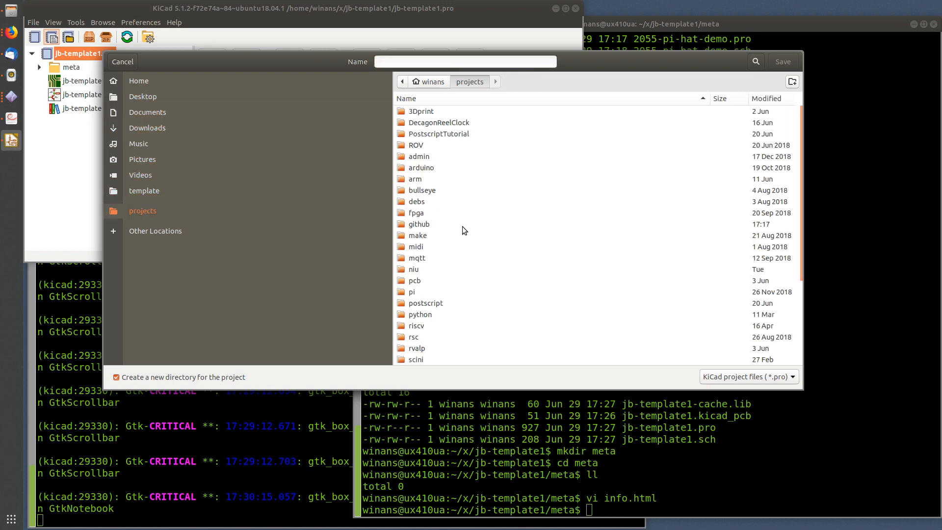
{"action": "scroll", "coordinate": [465, 231], "scroll_direction": "down", "scroll_amount": 5}
{"action": "scroll", "coordinate": [461, 196], "scroll_direction": "up", "scroll_amount": 5}
{"action": "double_click", "coordinate": [432, 224]}
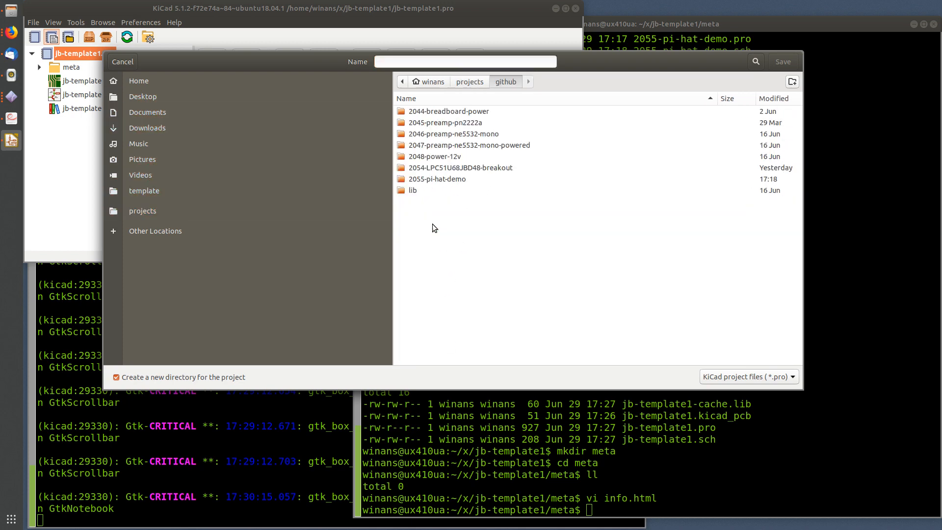
{"action": "left_click", "coordinate": [443, 181]}
{"action": "left_click", "coordinate": [414, 61]}
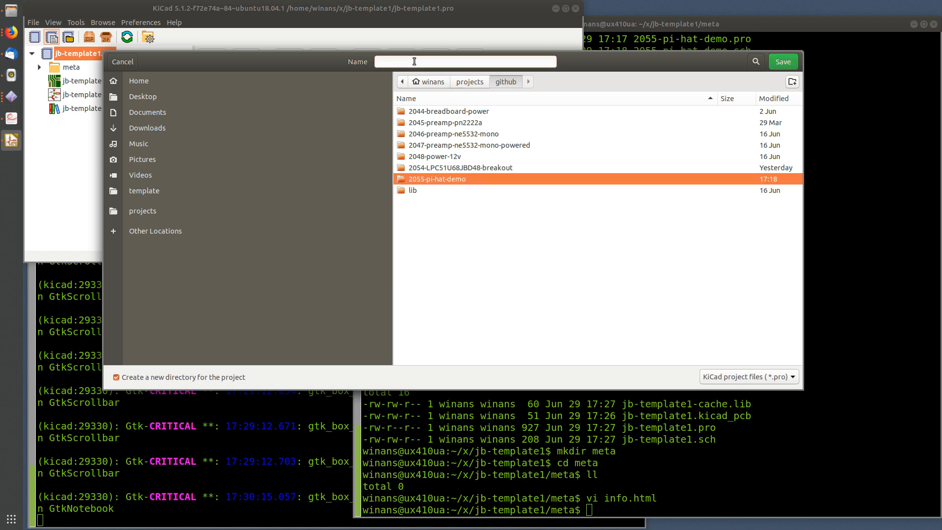
{"action": "type", "text": "2056"}
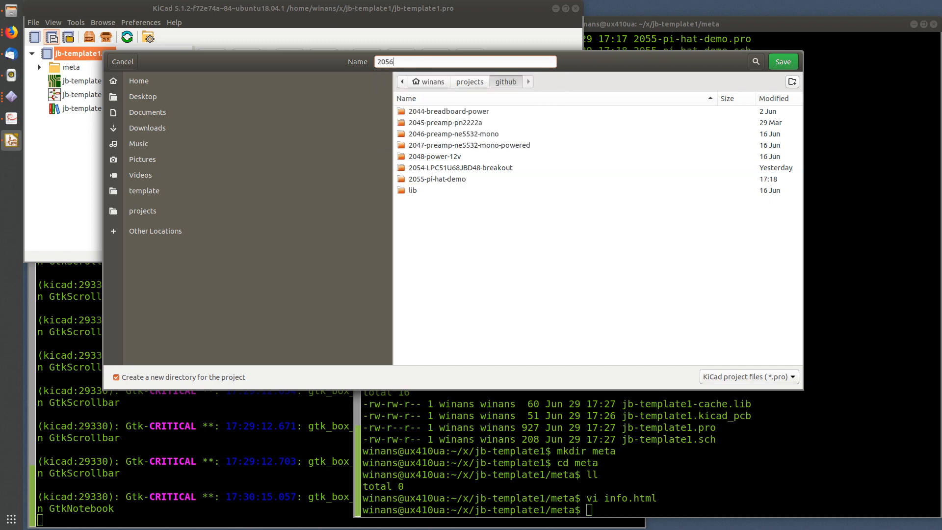
{"action": "type", "text": "-abc-template-project"}
{"action": "left_click", "coordinate": [787, 63]}
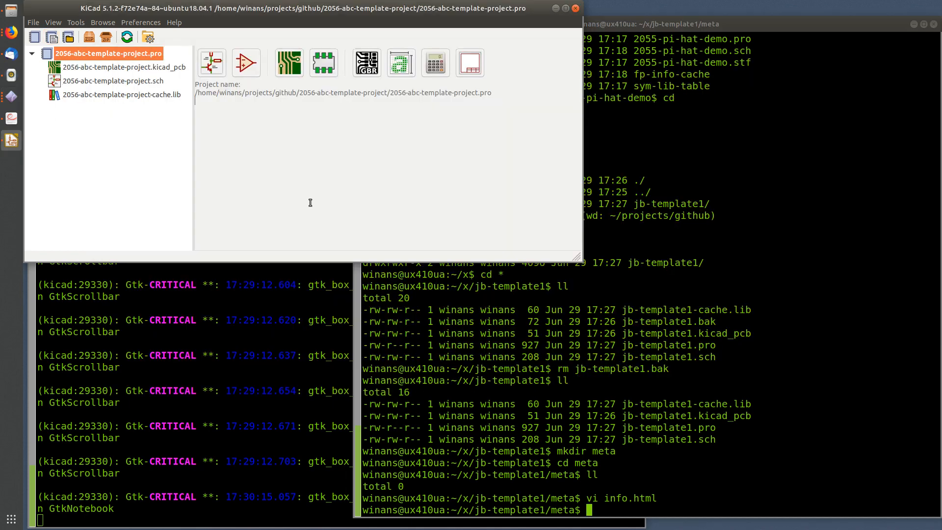
Step: Open the new project's schematic, inspect its sheet and title block, and close the schematic editor
{"action": "double_click", "coordinate": [156, 82]}
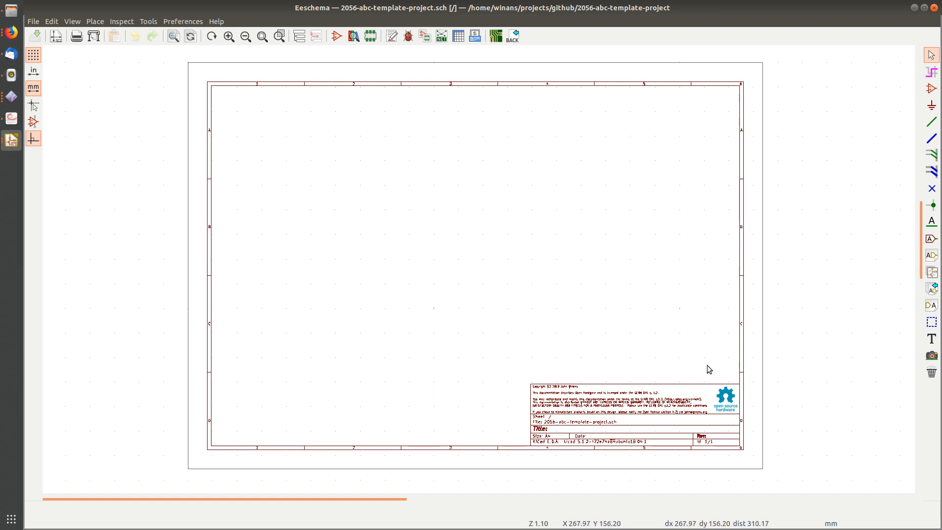
{"action": "left_click", "coordinate": [934, 8]}
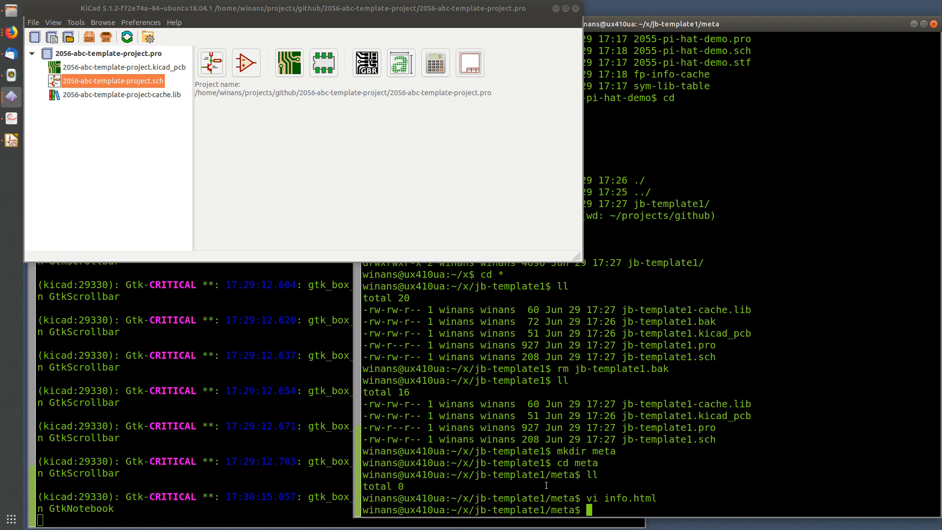
Step: Close the KiCad project manager, and in the terminal list the meta folder's files and print the working directory
{"action": "type", "text": "ll"}
{"action": "key", "text": "Return"}
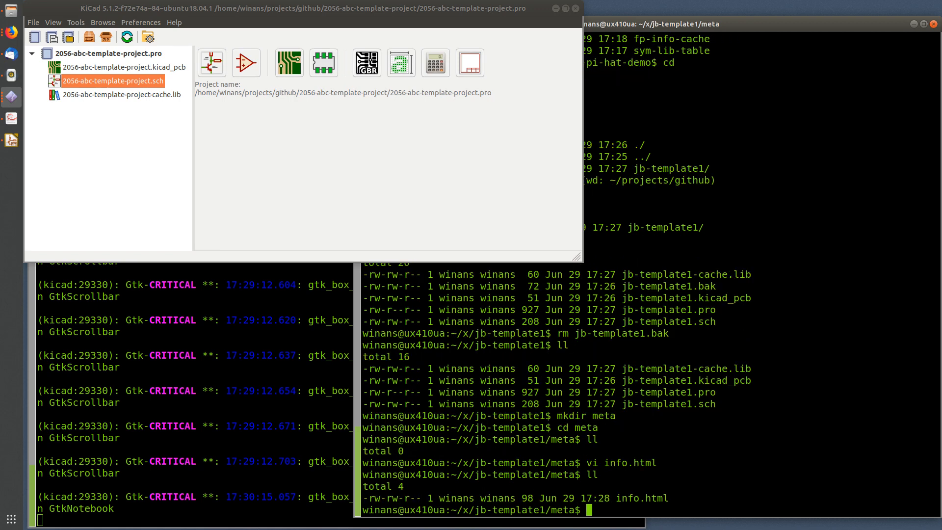
{"action": "left_click", "coordinate": [575, 8]}
{"action": "triple_click", "coordinate": [393, 357]}
{"action": "type", "text": "ll"}
{"action": "key", "text": "Return"}
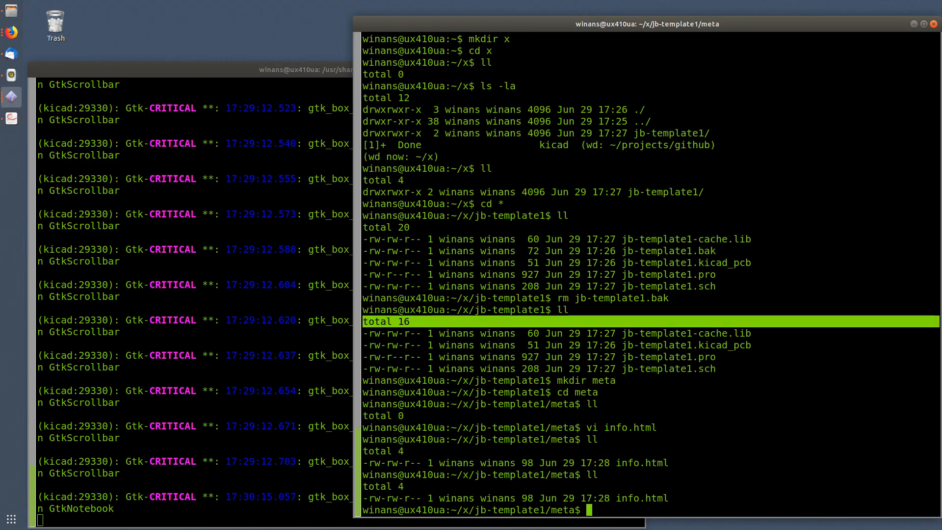
{"action": "type", "text": "pwd"}
{"action": "key", "text": "Return"}
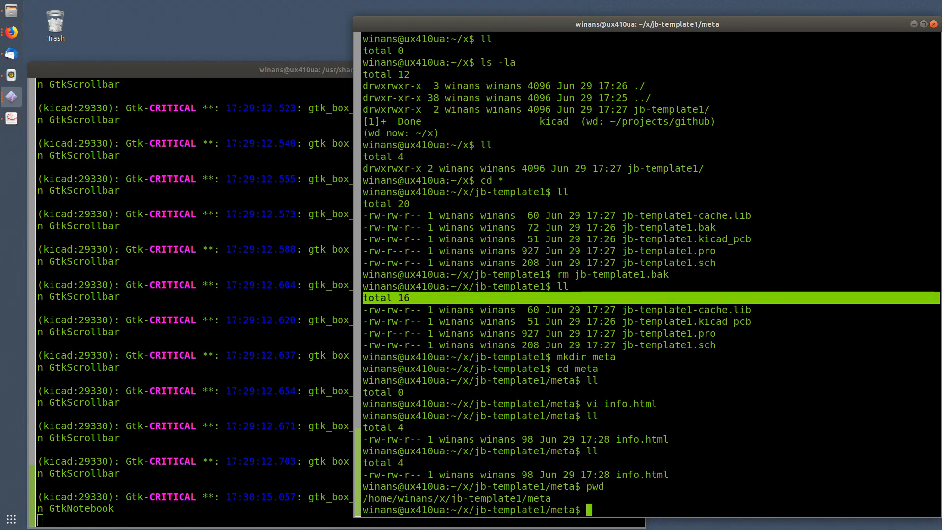
Step: Launch GIMP in the background from the terminal and create a new 64 × 64 px image
{"action": "type", "text": "gimp &"}
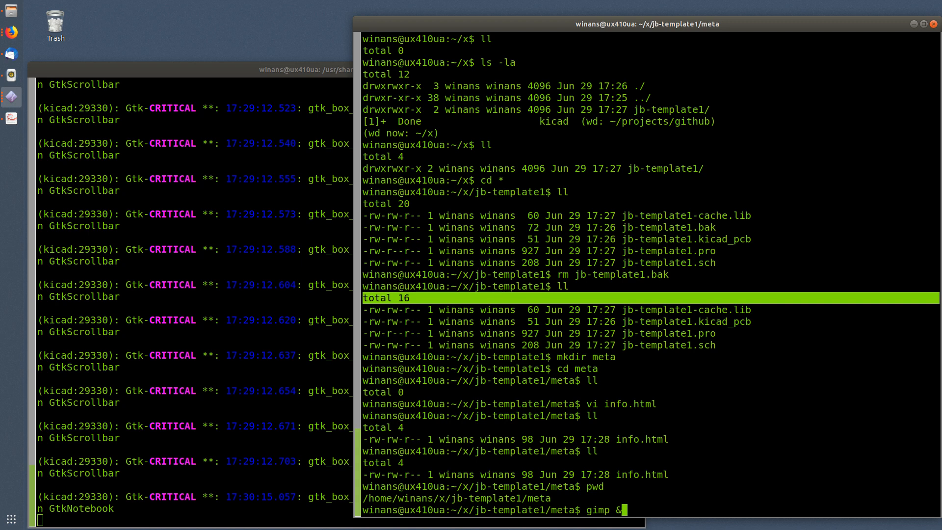
{"action": "key", "text": "Return"}
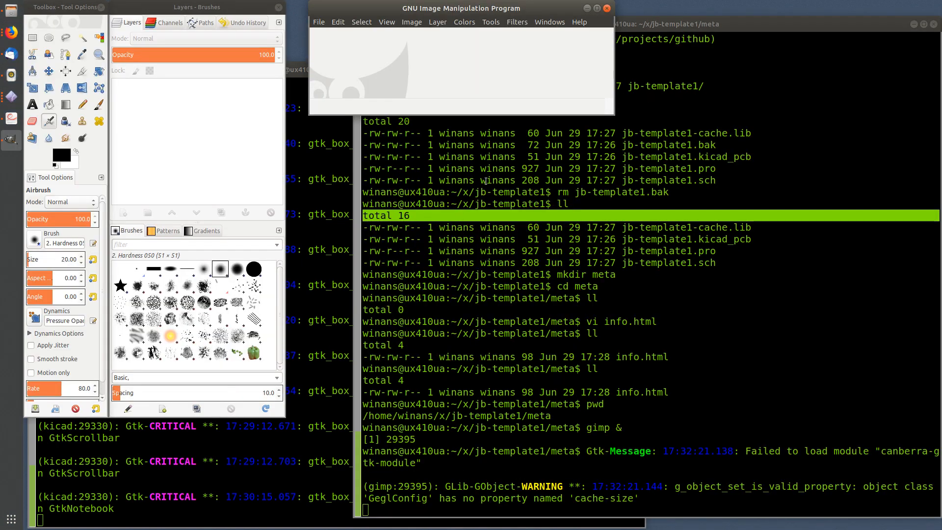
{"action": "left_click", "coordinate": [319, 22]}
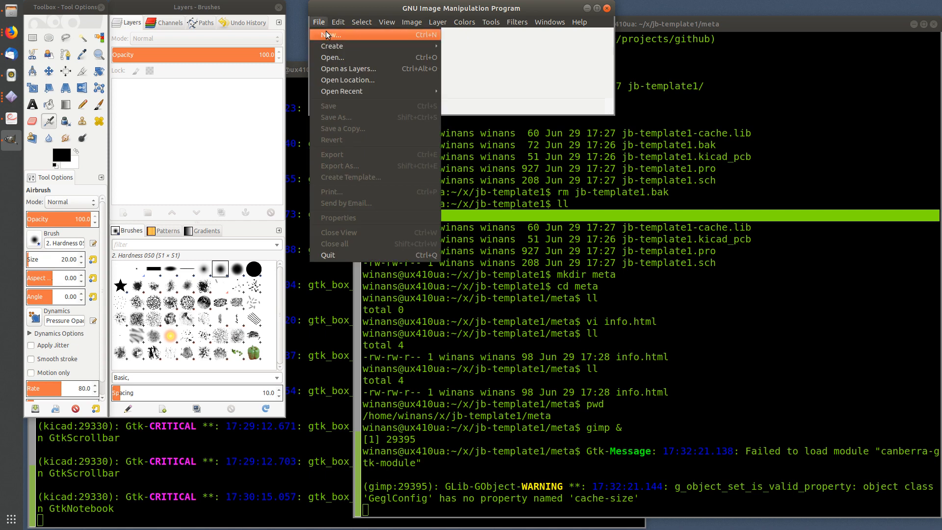
{"action": "left_click", "coordinate": [326, 35]}
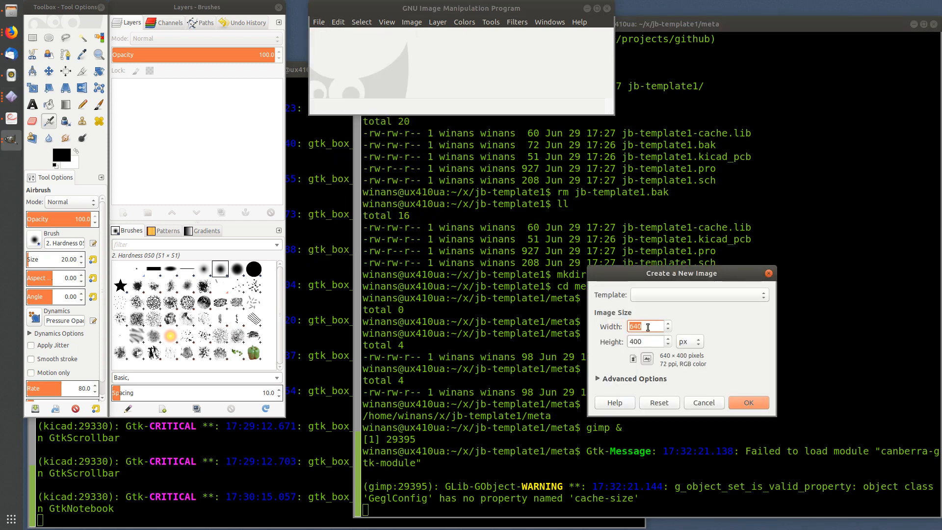
{"action": "type", "text": "64"}
{"action": "key", "text": "Tab"}
{"action": "type", "text": "64"}
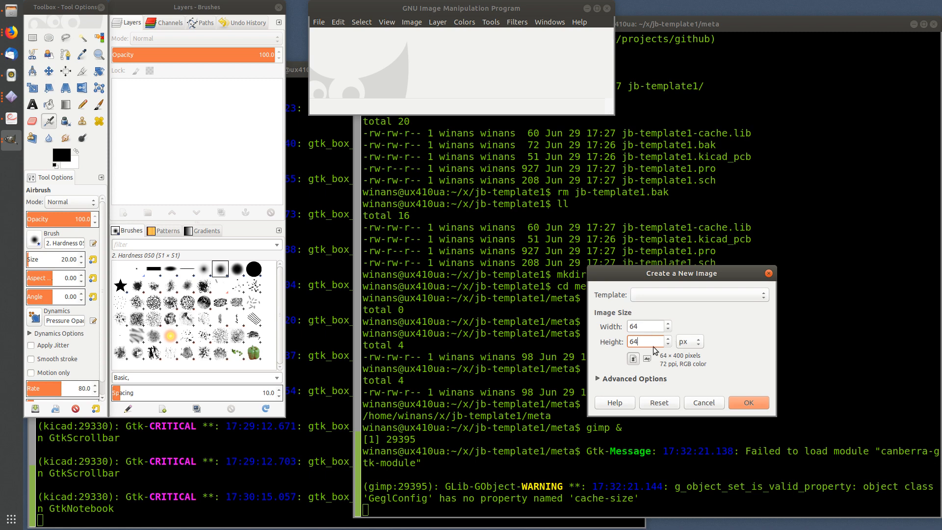
{"action": "left_click", "coordinate": [757, 404]}
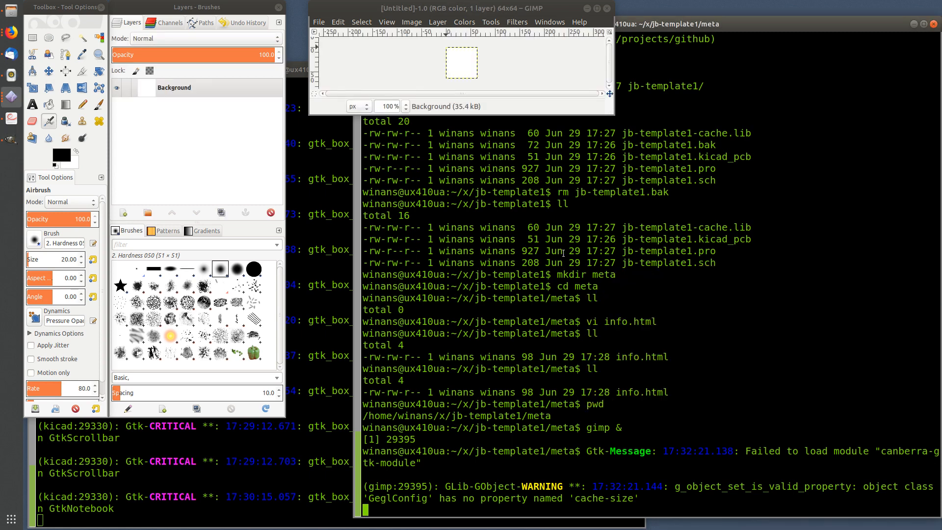
Step: Set the foreground color to red e51c1c and airbrush a freehand scribble across the blank image
{"action": "left_click", "coordinate": [491, 73]}
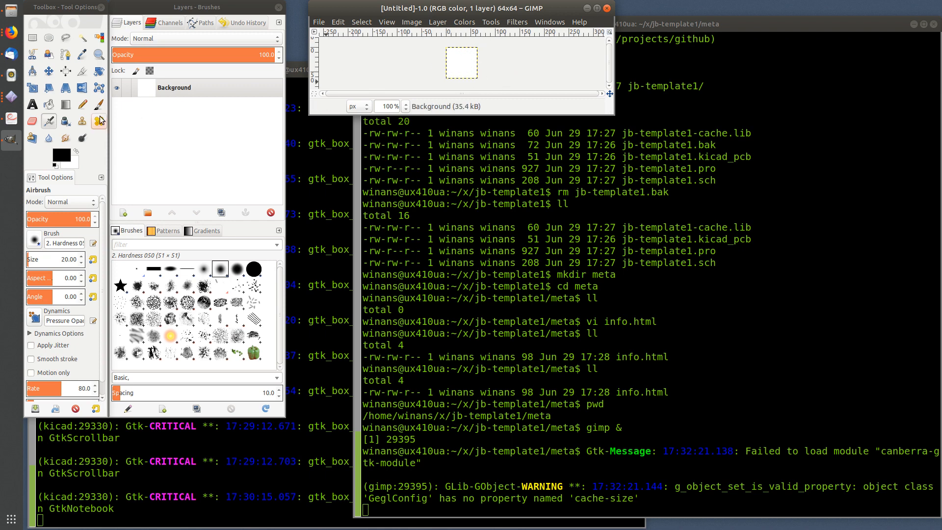
{"action": "left_click", "coordinate": [49, 122]}
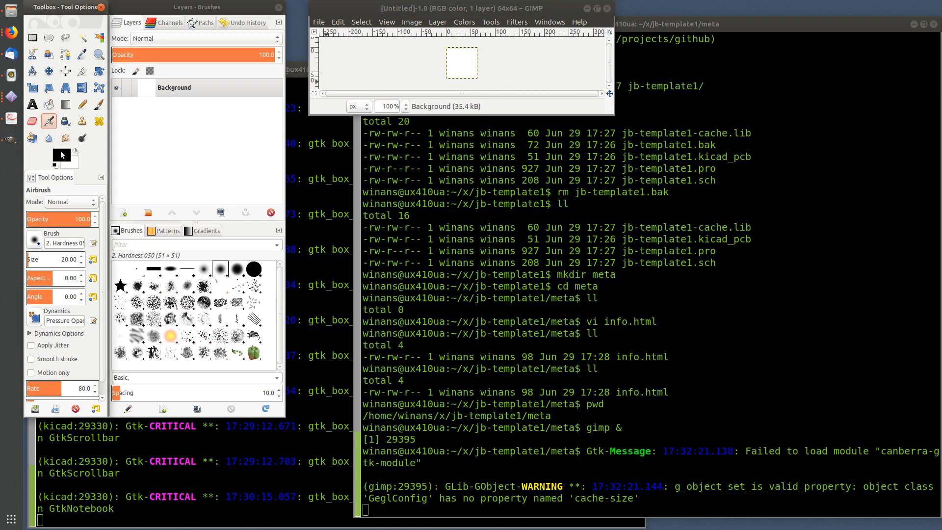
{"action": "left_click", "coordinate": [62, 155]}
{"action": "left_click_drag", "start_coordinate": [297, 95], "coordinate": [317, 63]}
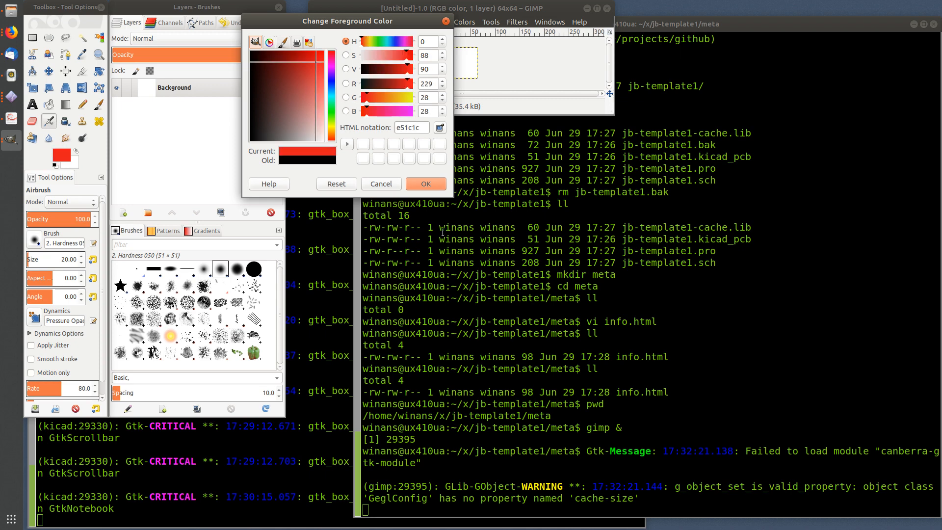
{"action": "left_click", "coordinate": [426, 183]}
{"action": "mouse_move", "coordinate": [468, 79]}
{"action": "left_mouse_down"}
{"action": "mouse_move", "coordinate": [459, 78]}
{"action": "mouse_move", "coordinate": [478, 61]}
{"action": "mouse_move", "coordinate": [465, 74]}
{"action": "mouse_move", "coordinate": [464, 64]}
{"action": "left_mouse_up"}
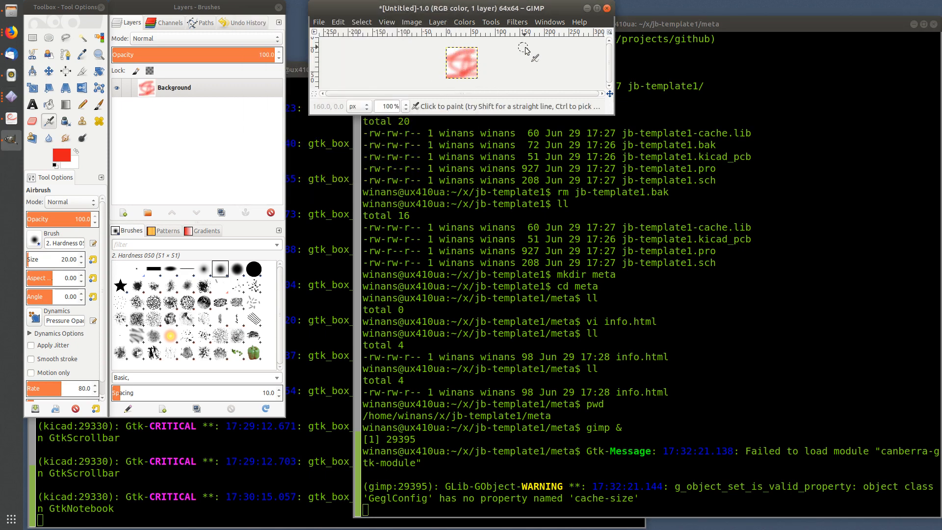
Step: Export the image as icon.png into the jb-template1/meta folder, keeping the offered PNG options
{"action": "right_click", "coordinate": [517, 75]}
{"action": "mouse_move", "coordinate": [537, 86]}
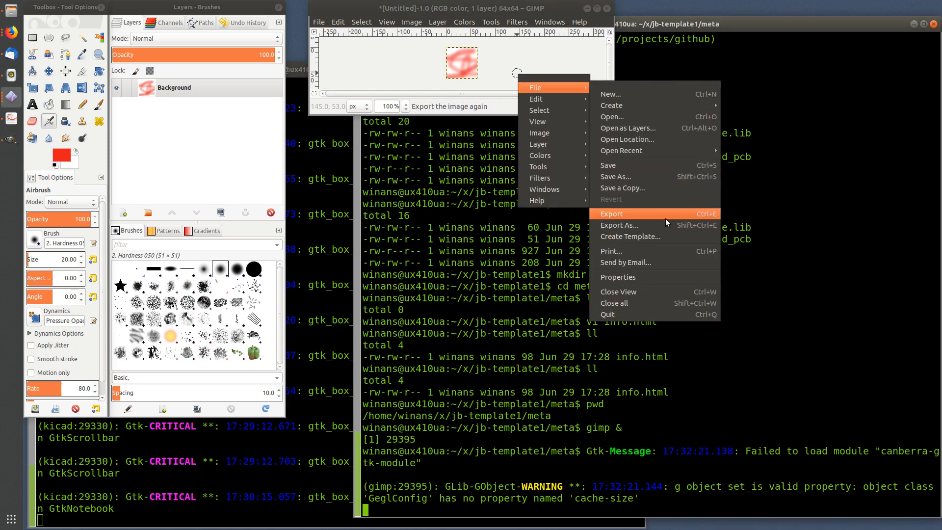
{"action": "left_click", "coordinate": [619, 214]}
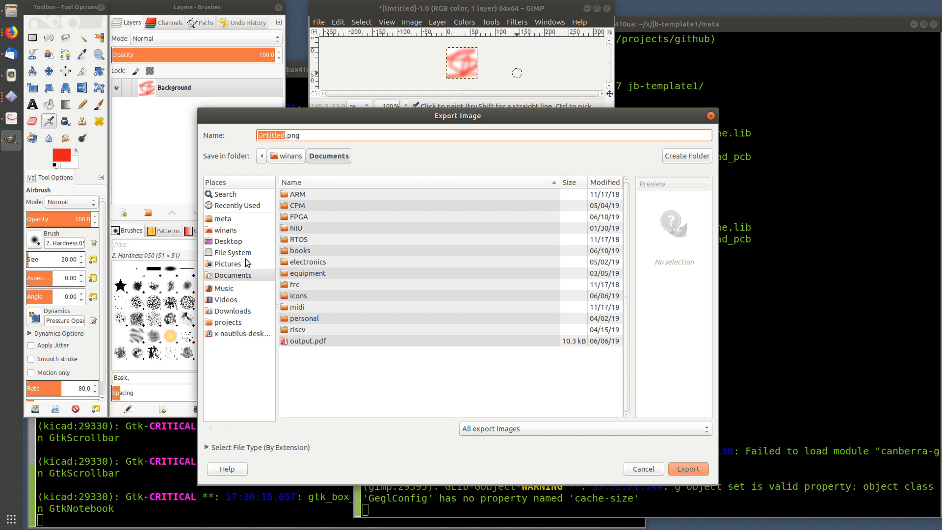
{"action": "left_click", "coordinate": [230, 220]}
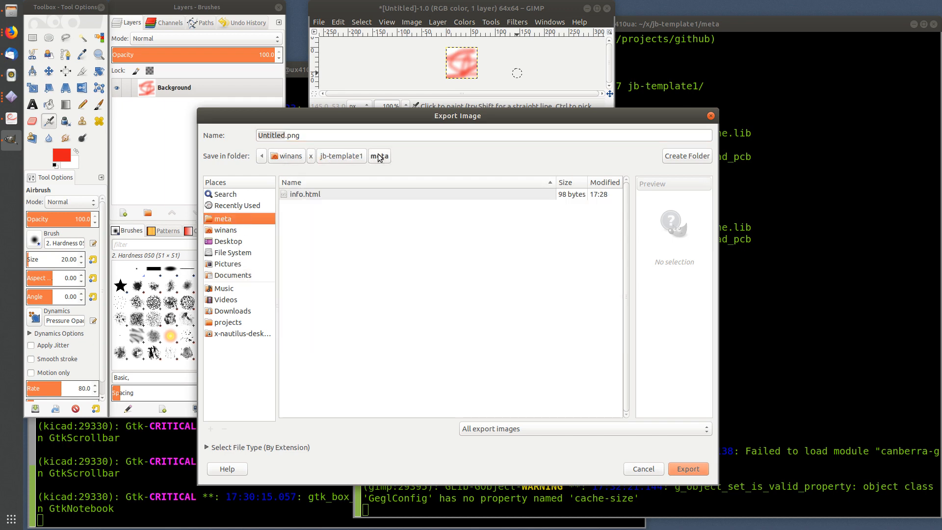
{"action": "double_click", "coordinate": [270, 135]}
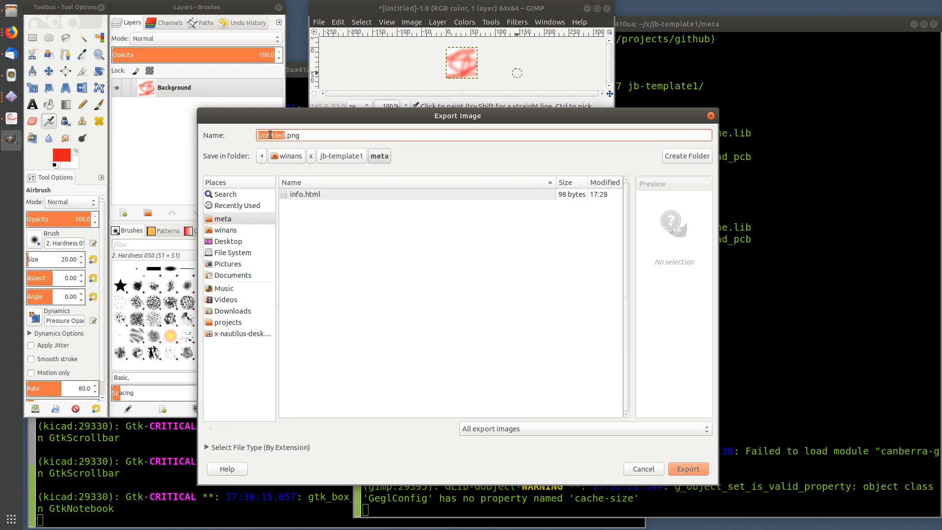
{"action": "type", "text": "icon"}
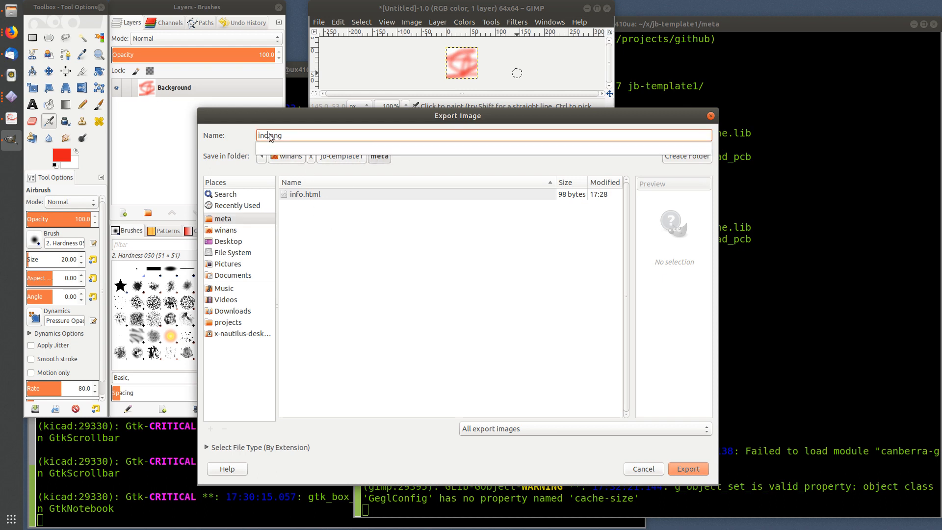
{"action": "key", "text": "BackSpace"}
{"action": "key", "text": "BackSpace"}
{"action": "key", "text": "BackSpace"}
{"action": "key", "text": "BackSpace"}
{"action": "type", "text": "co"}
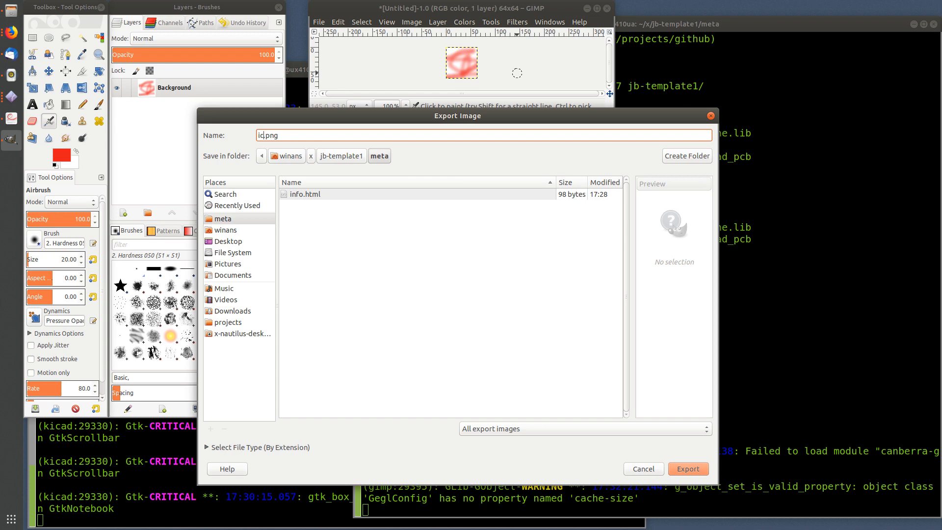
{"action": "type", "text": "n"}
{"action": "left_click", "coordinate": [691, 464]}
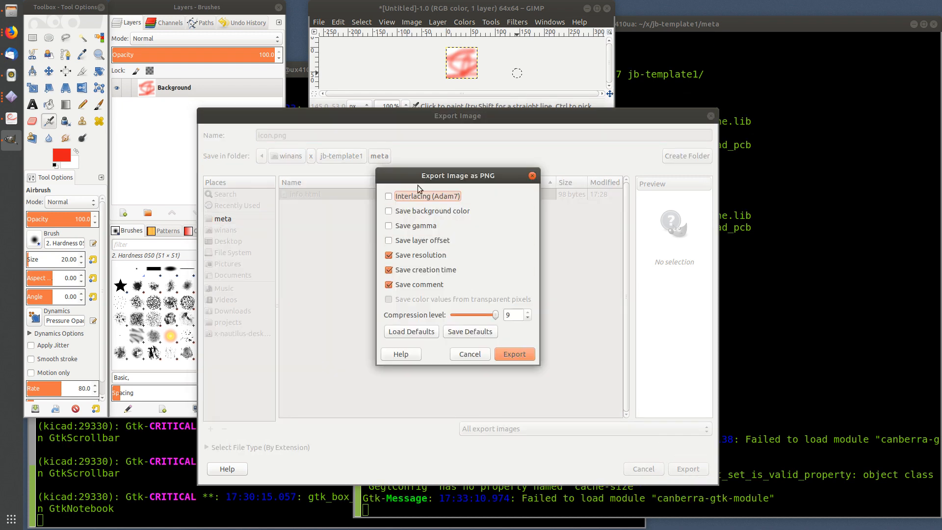
{"action": "left_click", "coordinate": [514, 354]}
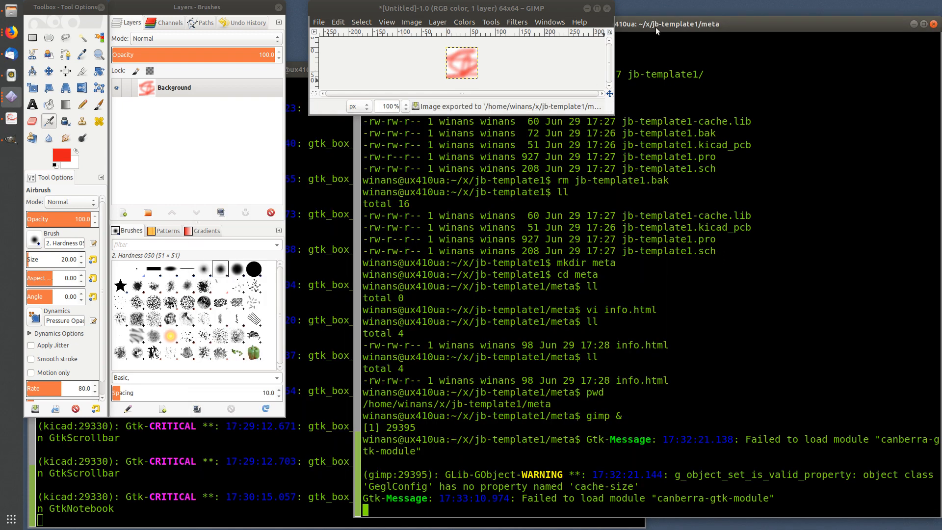
Step: Close the untitled image, discarding its unsaved changes, and quit GIMP
{"action": "left_click", "coordinate": [607, 9]}
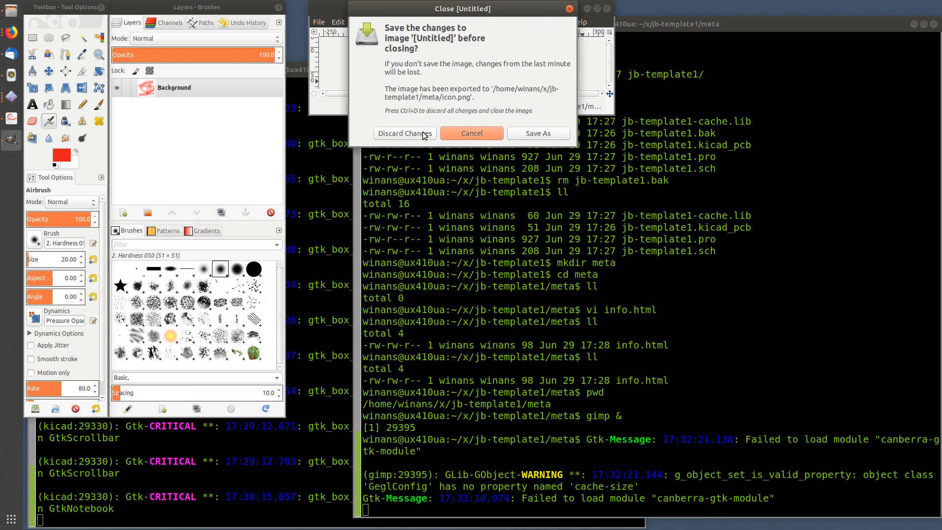
{"action": "left_click", "coordinate": [398, 134]}
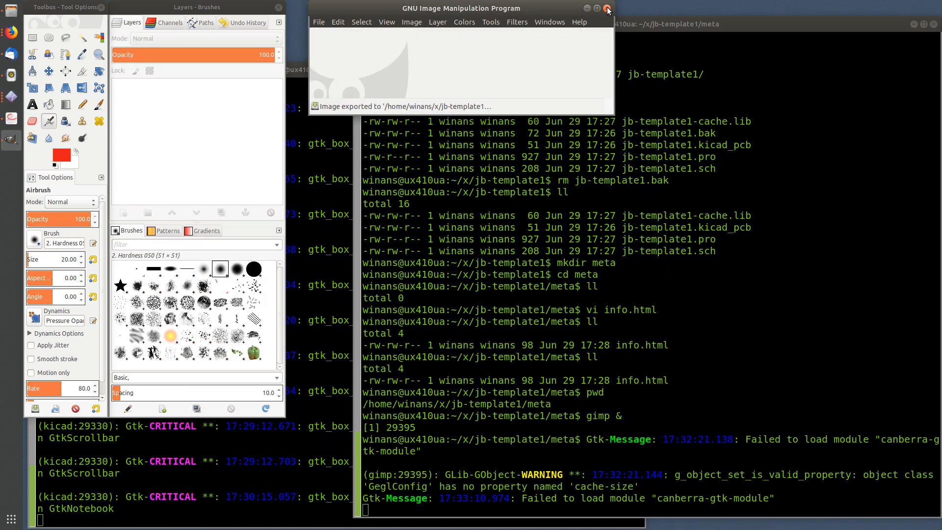
{"action": "left_click", "coordinate": [607, 8]}
Step: List the files in the template's meta folder in the terminal to check for the exported icon
{"action": "type", "text": "ll"}
{"action": "key", "text": "Return"}
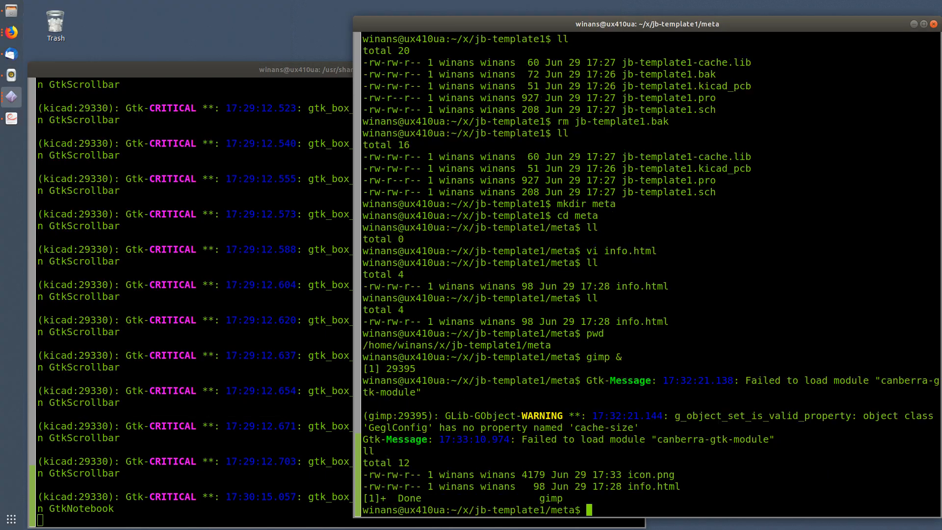
{"action": "type", "text": "ll"}
{"action": "key", "text": "Return"}
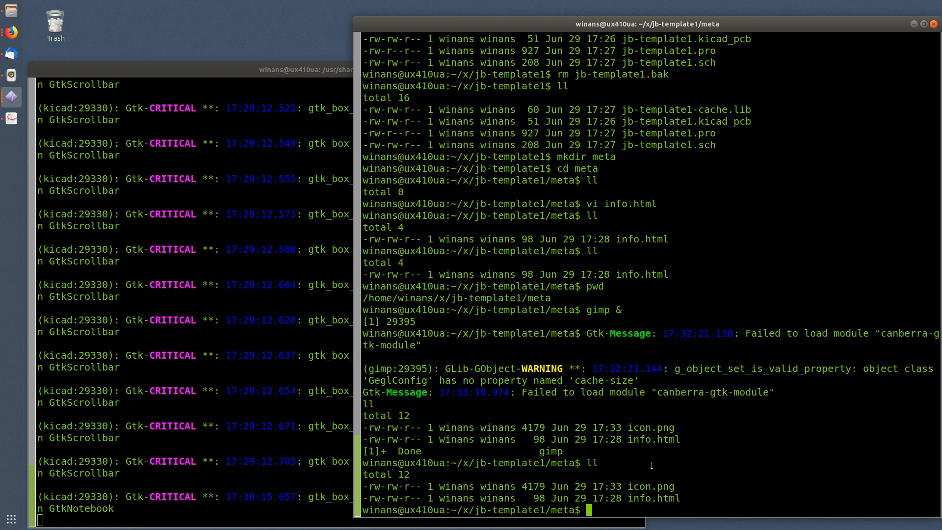
Step: Open info.html in vi and go down to the template description line in the body
{"action": "type", "text": "vi "}
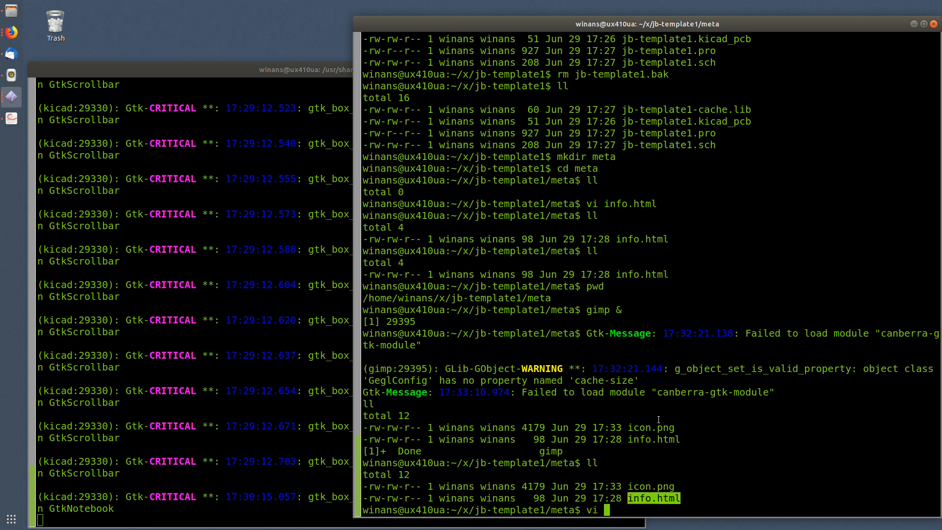
{"action": "type", "text": "info.html"}
{"action": "key", "text": "Return"}
{"action": "key", "text": "j"}
{"action": "key", "text": "j"}
{"action": "key", "text": "j"}
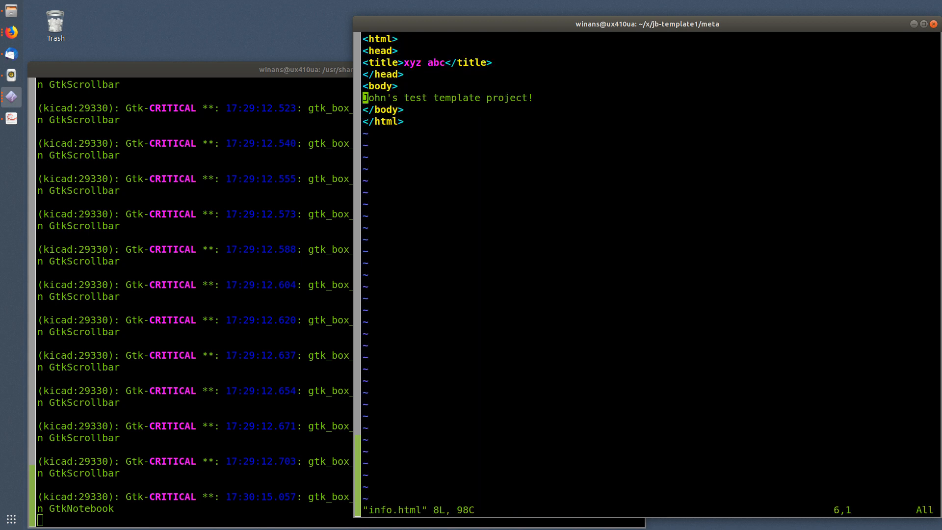
{"action": "type", "text": "o"}
{"action": "type", "text": "<"}
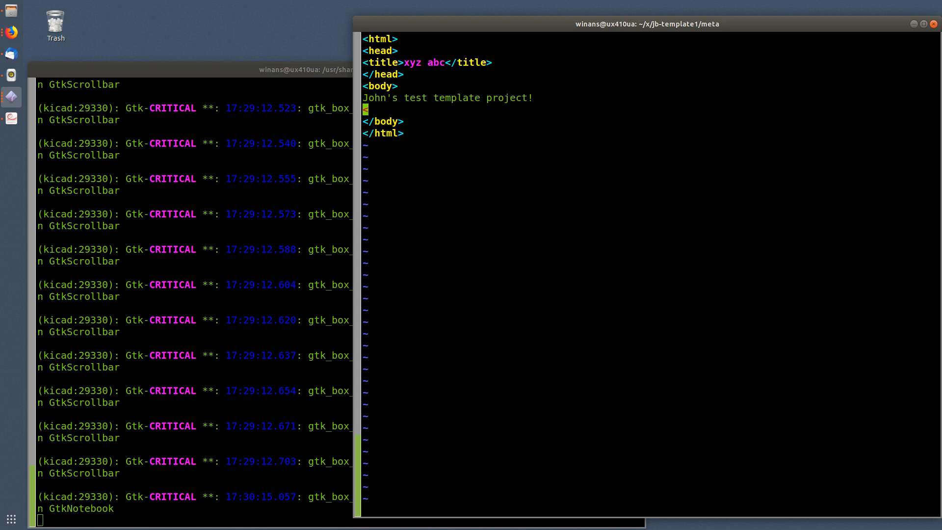
{"action": "key", "text": "d"}
{"action": "key", "text": "d"}
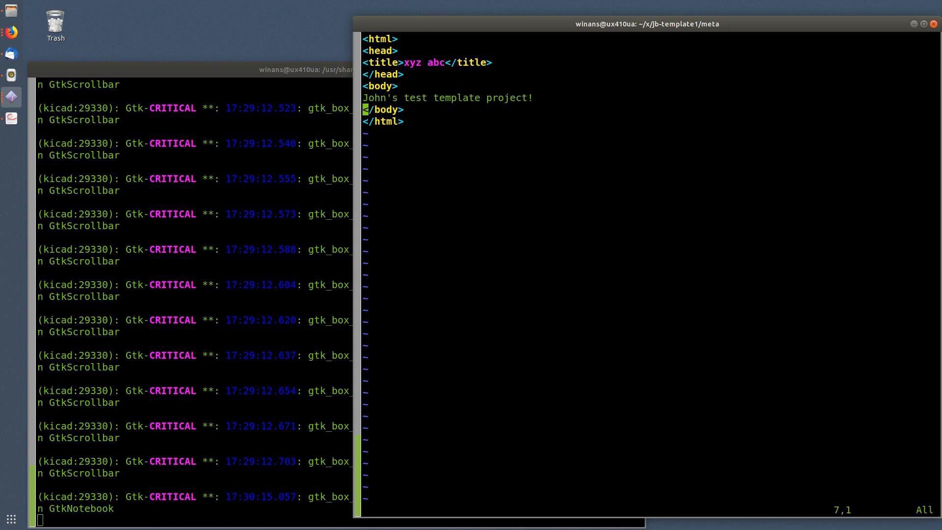
Step: Run pwd from inside vi and copy the folder name jb-template1 from its output
{"action": "type", "text": ":!pwd"}
{"action": "key", "text": "Return"}
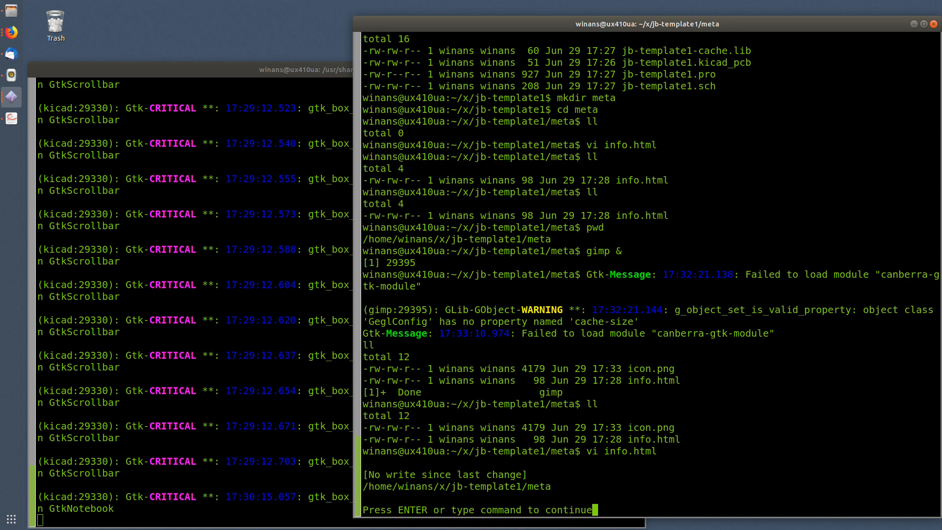
{"action": "double_click", "coordinate": [459, 487]}
{"action": "key", "text": "Return"}
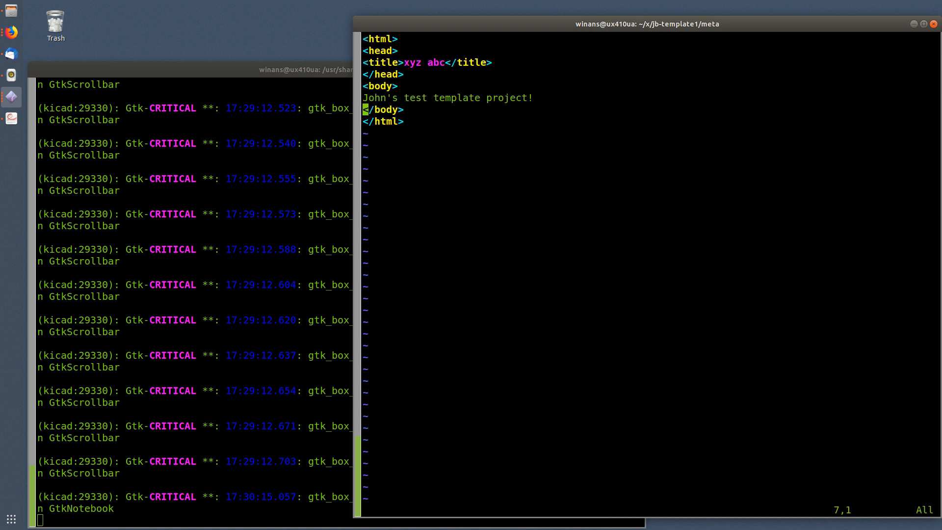
Step: Replace the words "test template" in the body line of info.html with the copied name jb-template1
{"action": "key", "text": "k"}
{"action": "key", "text": "w"}
{"action": "key", "text": "w"}
{"action": "key", "text": "b"}
{"action": "key", "text": "d"}
{"action": "key", "text": "w"}
{"action": "key", "text": "d"}
{"action": "key", "text": "w"}
{"action": "key", "text": "i"}
{"action": "middle_click", "coordinate": [534, 416]}
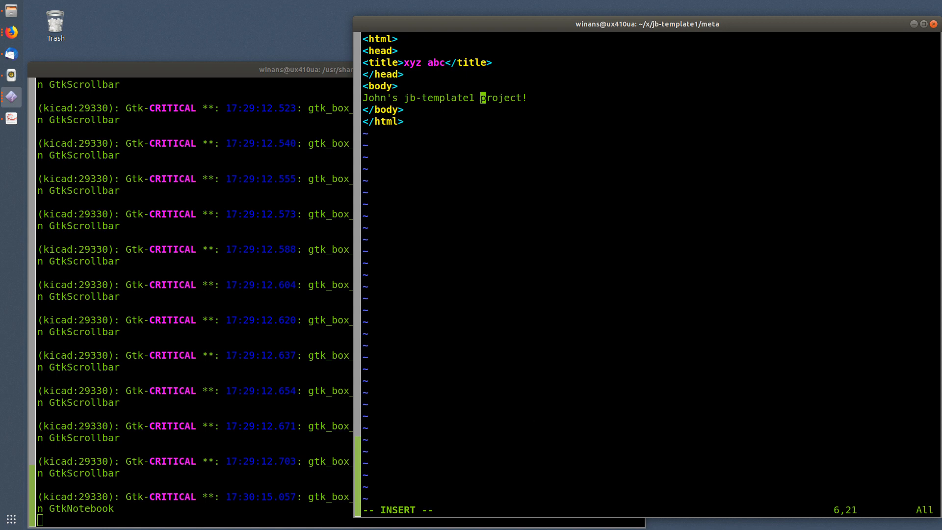
Step: Save info.html and quit vi
{"action": "key", "text": "Escape"}
{"action": "type", "text": ":w"}
{"action": "key", "text": "Return"}
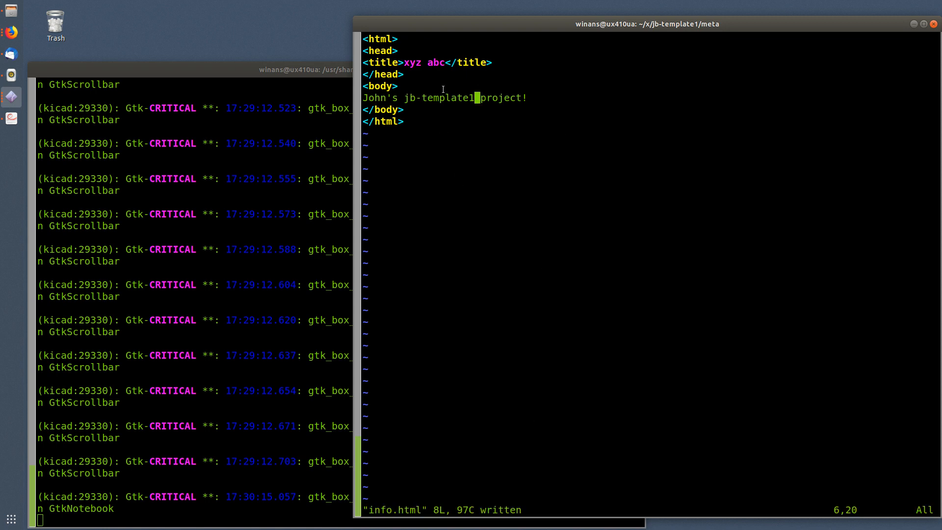
{"action": "type", "text": ":q"}
{"action": "key", "text": "Return"}
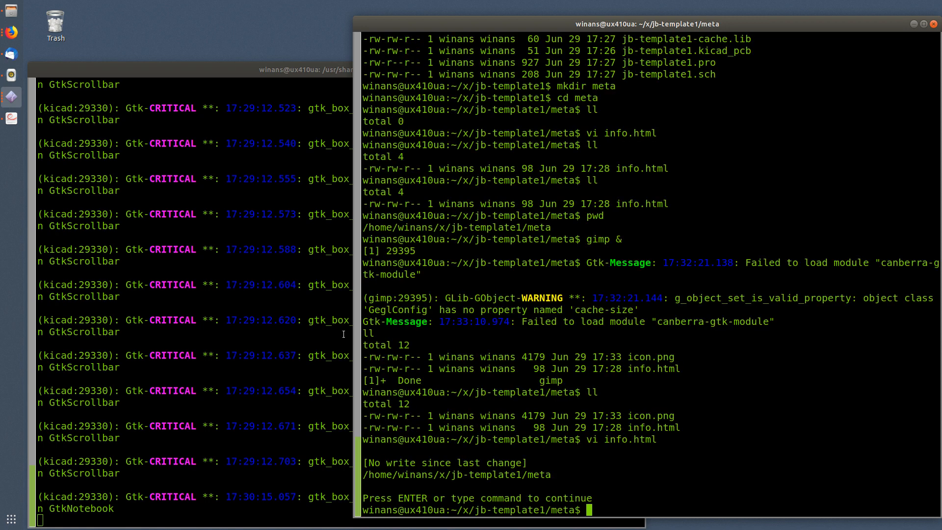
Step: Launch KiCad in the background from the other terminal, and view 2056-abc-template-project.sch before closing it again
{"action": "left_click", "coordinate": [343, 334]}
{"action": "key", "text": "Return"}
{"action": "key", "text": "Return"}
{"action": "type", "text": "k"}
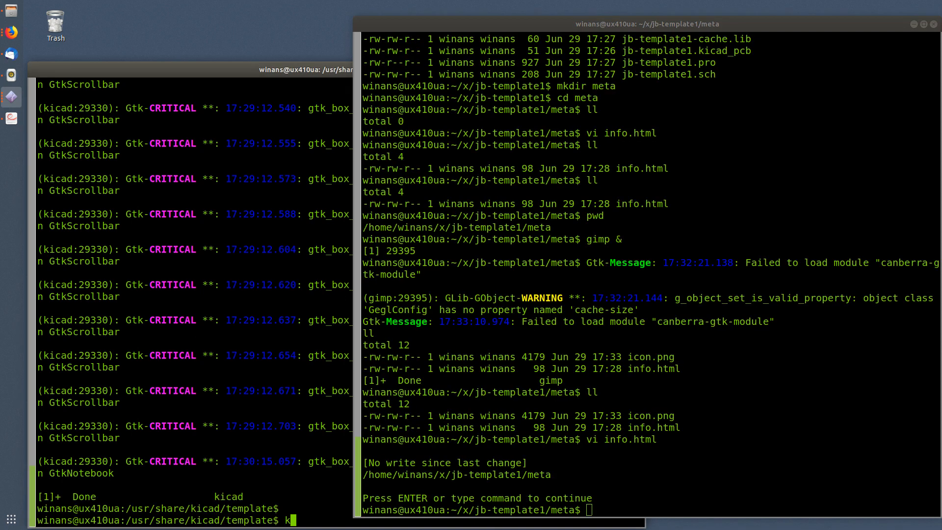
{"action": "type", "text": "icad&"}
{"action": "key", "text": "Return"}
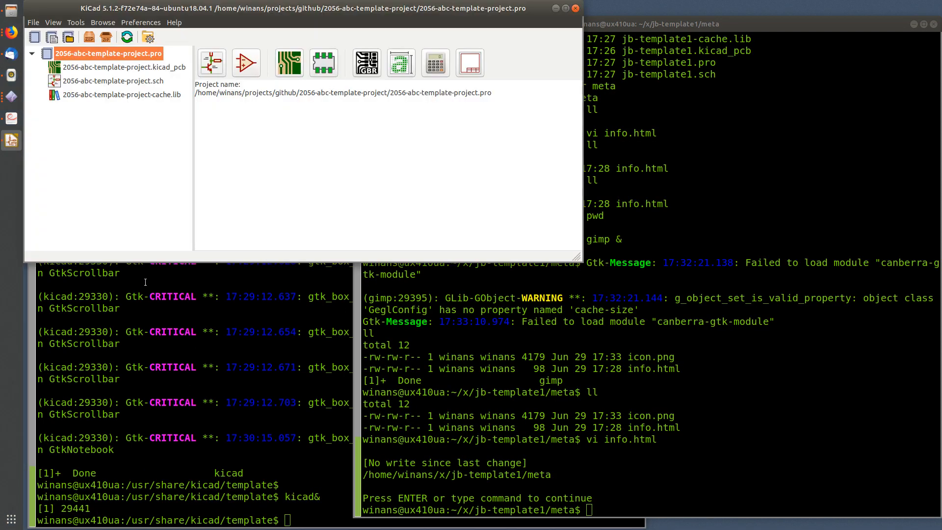
{"action": "double_click", "coordinate": [145, 79]}
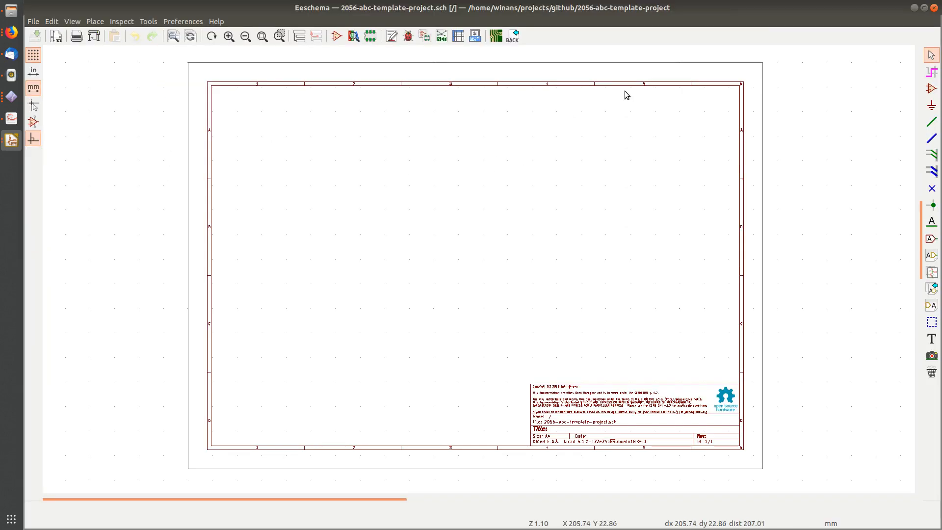
{"action": "left_click", "coordinate": [934, 8]}
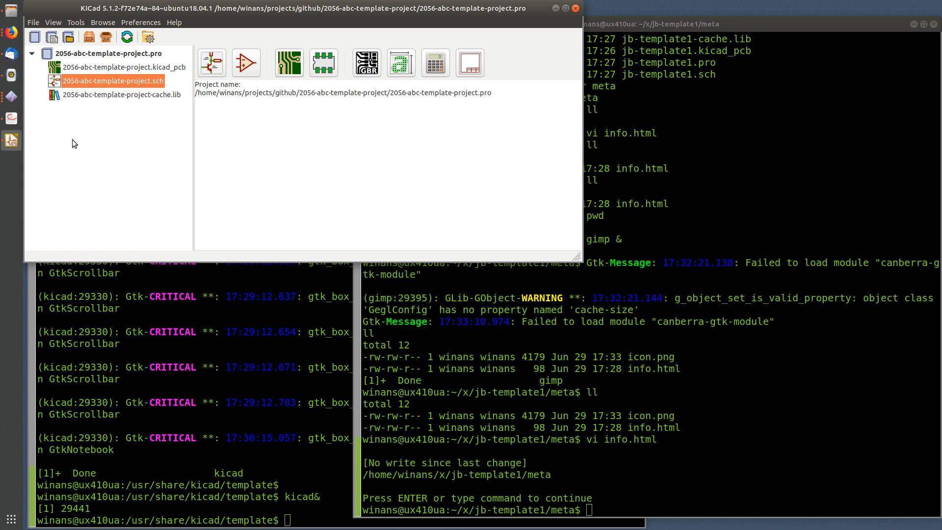
Step: Start a new project from a template, choosing the user template xyz in an enlarged template selector
{"action": "left_click", "coordinate": [52, 37]}
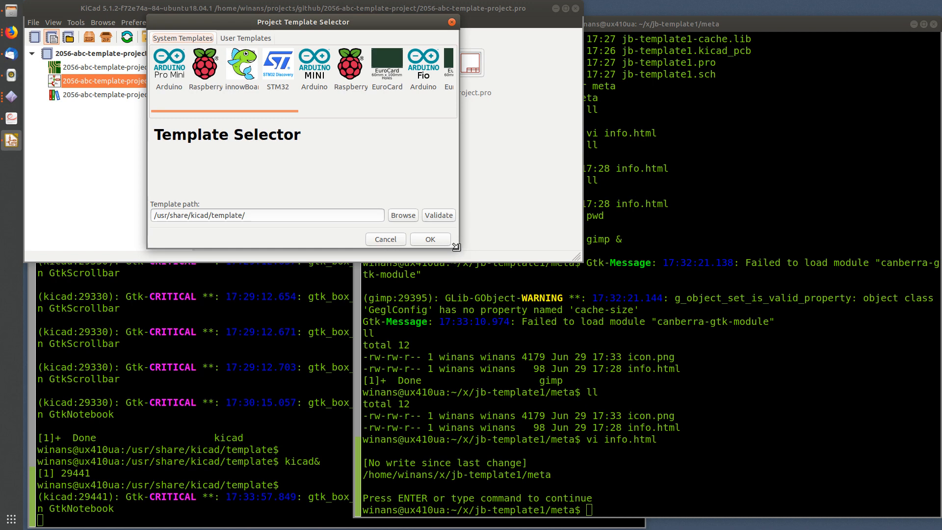
{"action": "left_click_drag", "start_coordinate": [456, 247], "coordinate": [666, 381]}
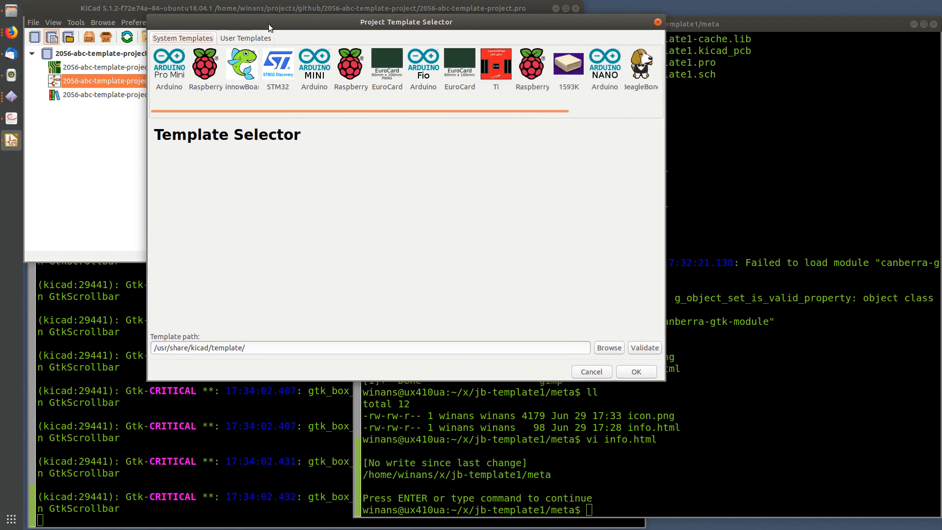
{"action": "left_click", "coordinate": [234, 38]}
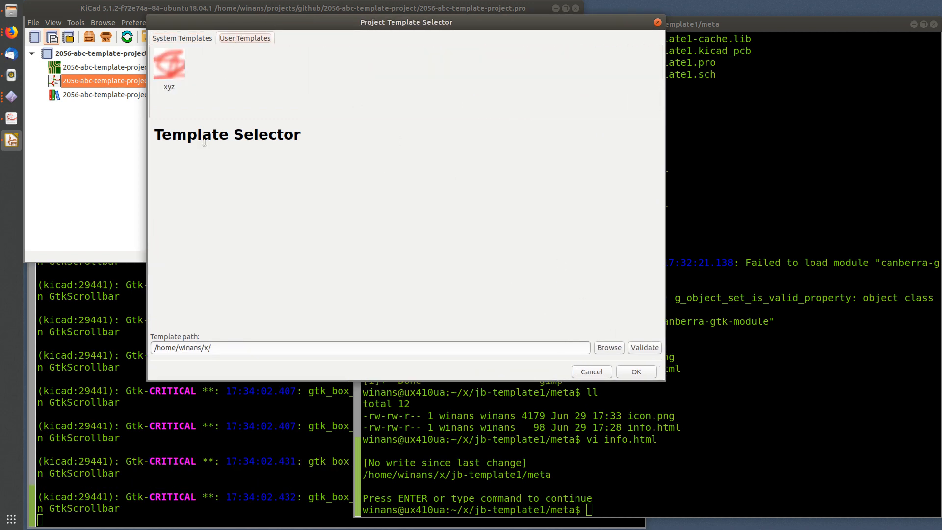
{"action": "left_click", "coordinate": [175, 66]}
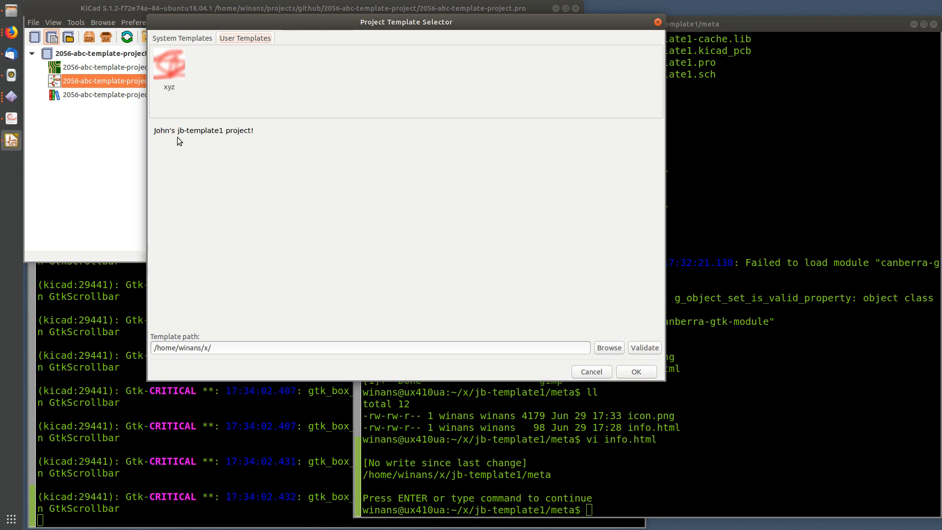
{"action": "left_click", "coordinate": [636, 372]}
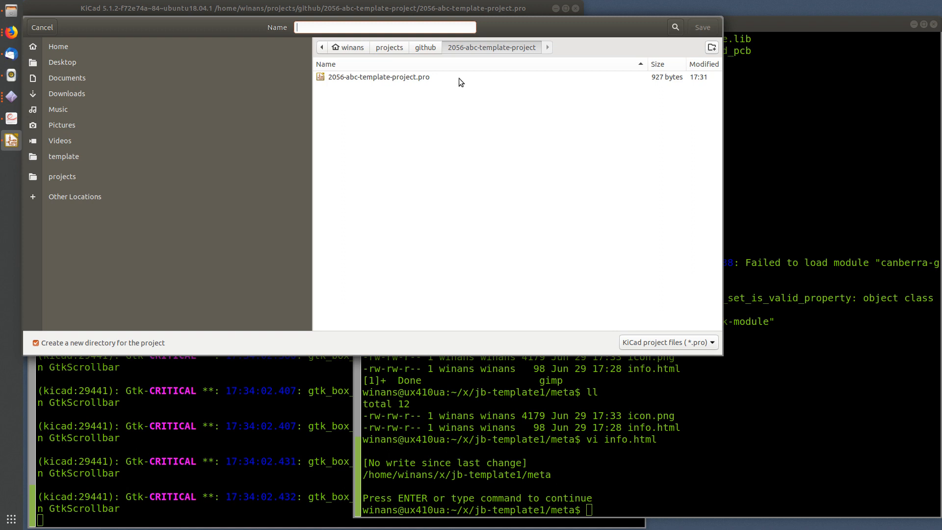
Step: Save the new project in the github folder under the name 2057-sadfsadfsafasdf
{"action": "left_click", "coordinate": [427, 47]}
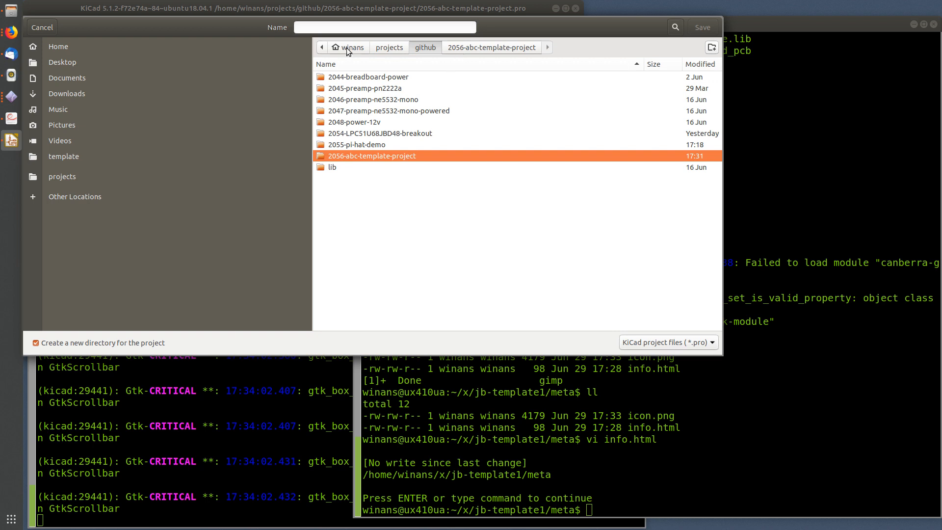
{"action": "left_click", "coordinate": [326, 30]}
{"action": "type", "text": "2057-"}
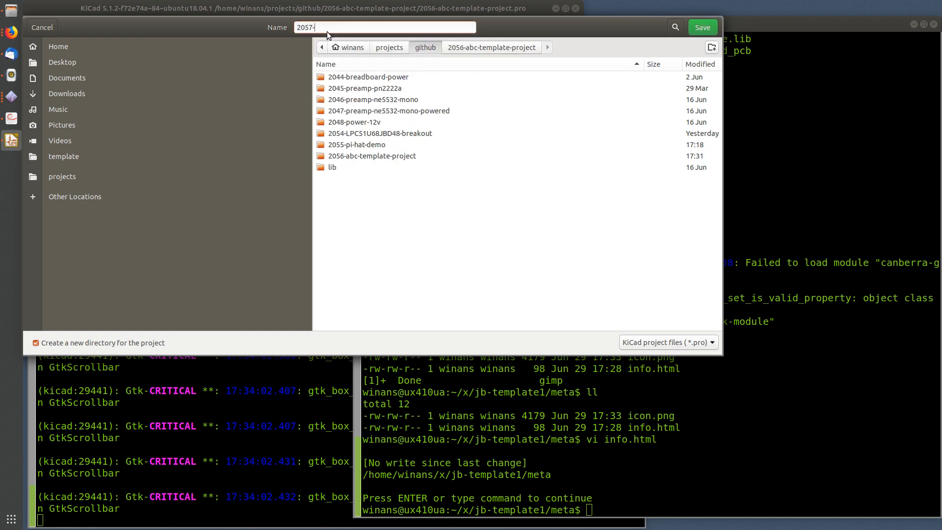
{"action": "type", "text": "sadfsadfsafasdf"}
{"action": "key", "text": "Return"}
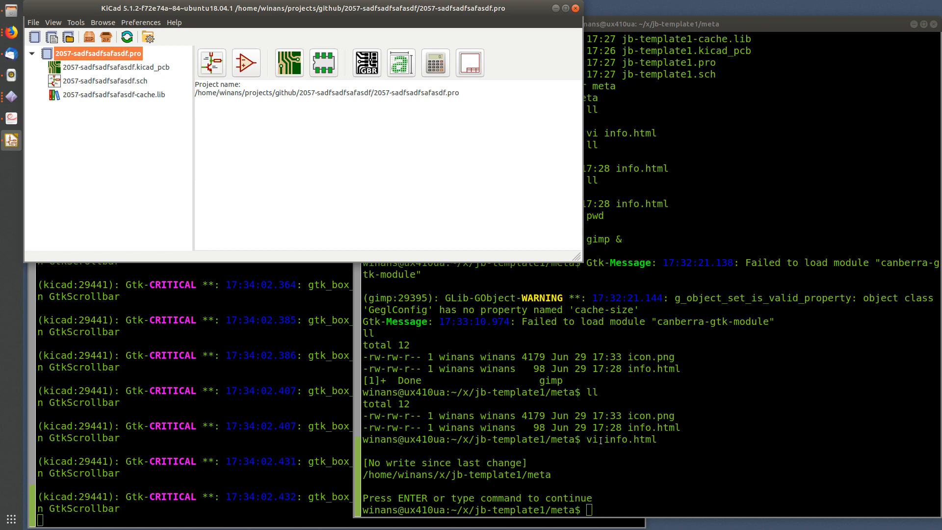
Step: In the meta folder's terminal, check the current path, go up to jb-template1 and list its files
{"action": "left_click", "coordinate": [618, 431]}
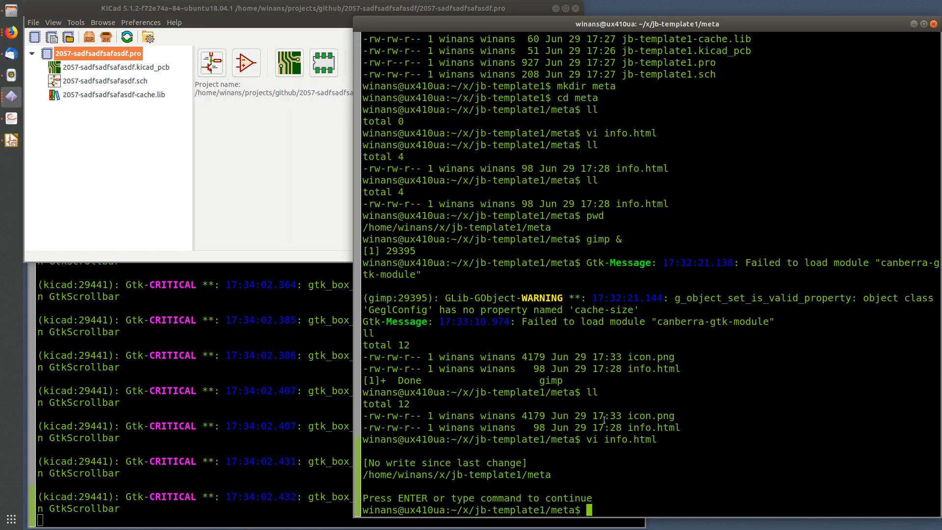
{"action": "type", "text": "pwd"}
{"action": "key", "text": "Return"}
{"action": "type", "text": "cd .."}
{"action": "key", "text": "Return"}
{"action": "type", "text": "ll"}
{"action": "key", "text": "Return"}
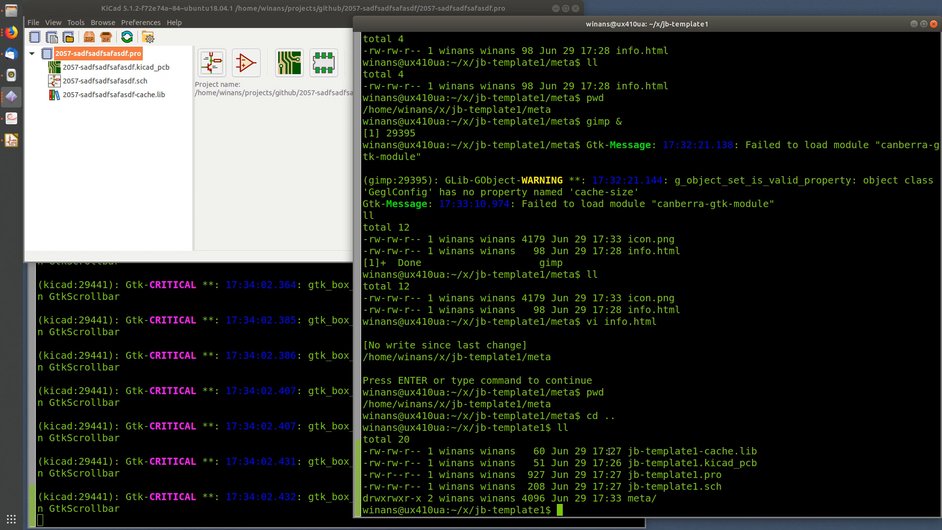
{"action": "double_click", "coordinate": [518, 430]}
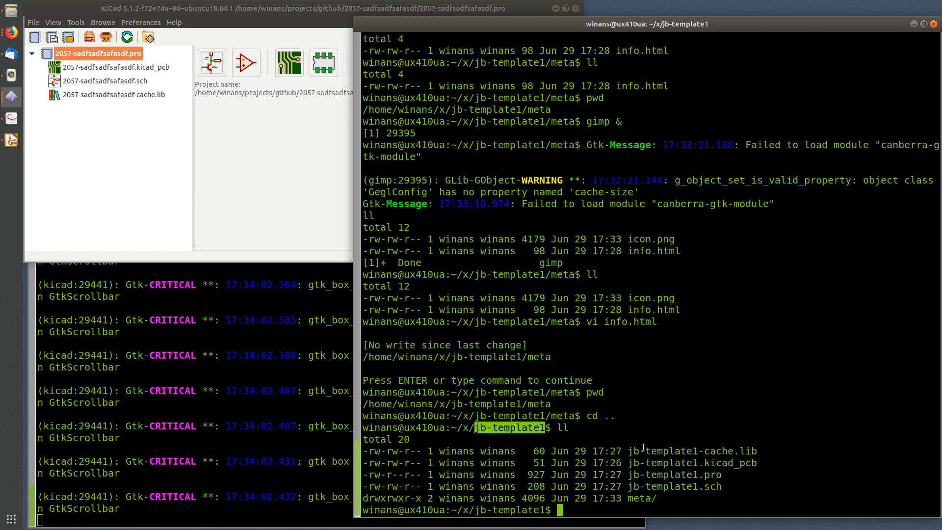
Step: In the terminal that launched KiCad, list the home directory, move into projects/github and list its contents
{"action": "left_click", "coordinate": [342, 409]}
{"action": "type", "text": "pwd"}
{"action": "key", "text": "Return"}
{"action": "type", "text": "cd"}
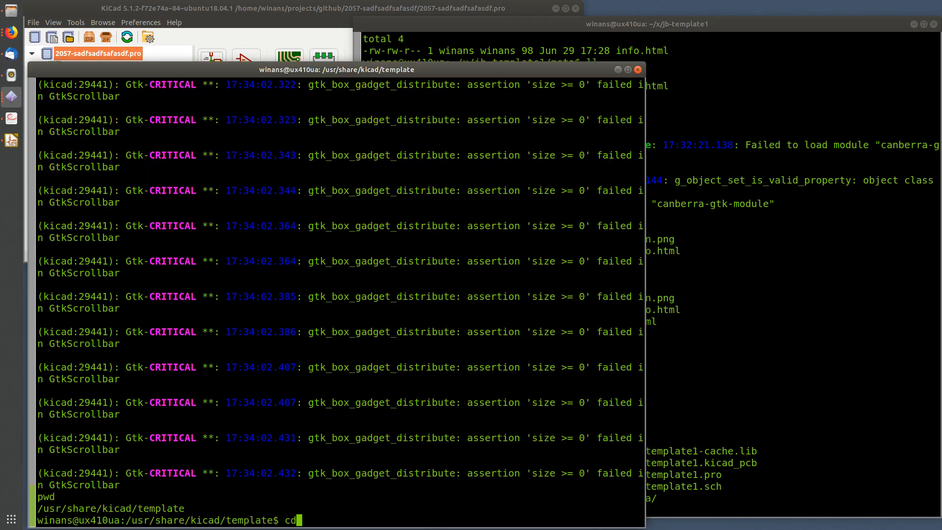
{"action": "key", "text": "Return"}
{"action": "type", "text": "ll"}
{"action": "key", "text": "Return"}
{"action": "type", "text": "cd proj*"}
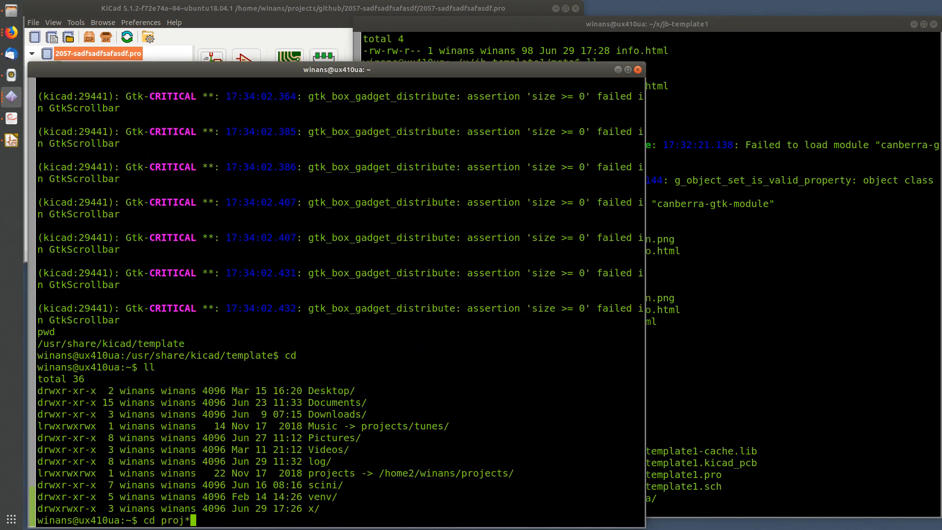
{"action": "type", "text": "/github/"}
{"action": "key", "text": "Return"}
{"action": "type", "text": "ll"}
{"action": "key", "text": "Return"}
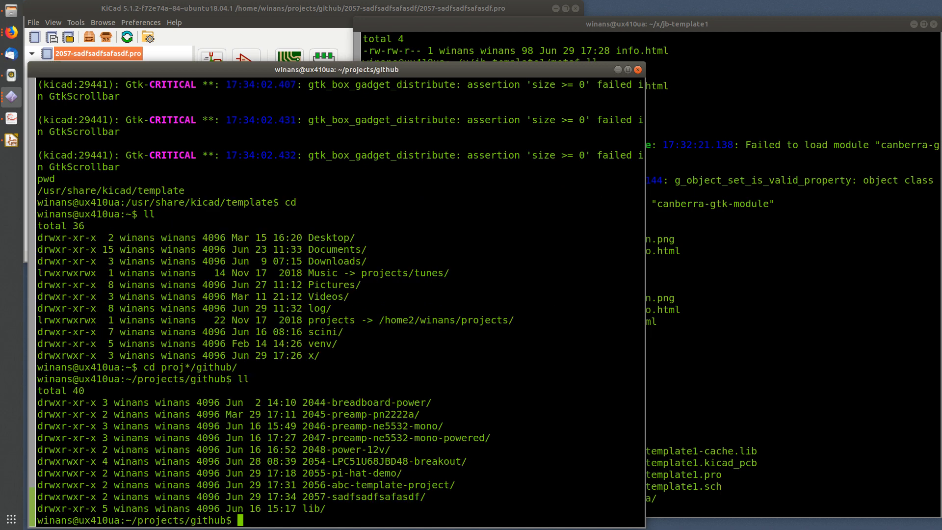
Step: Change into the 2057-sadfsadfsafasdf project directory and list its files
{"action": "double_click", "coordinate": [362, 492]}
{"action": "type", "text": "cd"}
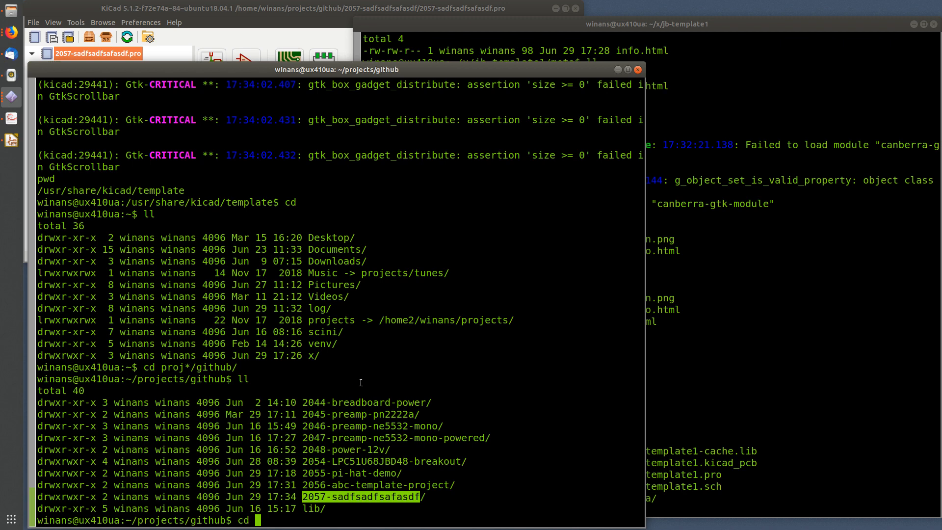
{"action": "middle_click", "coordinate": [362, 492]}
{"action": "key", "text": "Return"}
{"action": "type", "text": "ll"}
{"action": "key", "text": "Return"}
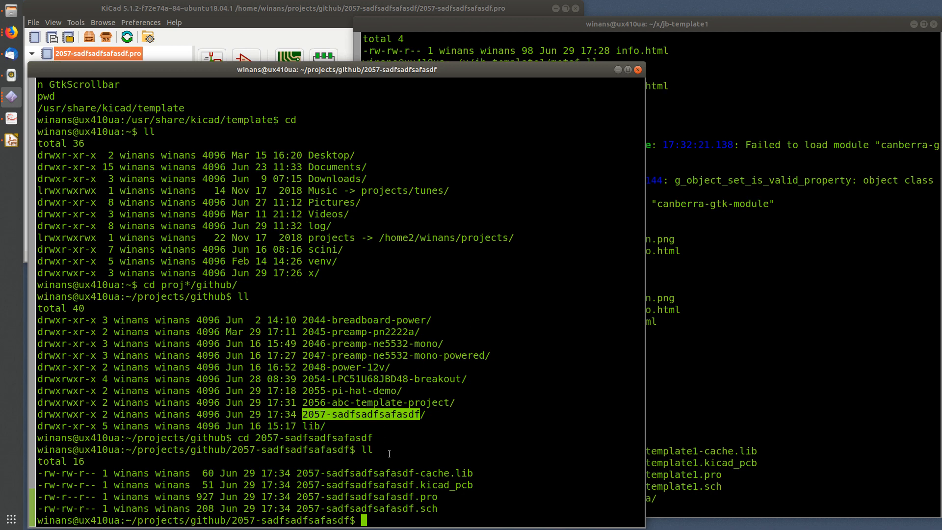
Step: Compare the jb-template1 listing with the new project's listing, highlighting the meta folder and the file name prefixes
{"action": "left_click", "coordinate": [659, 457]}
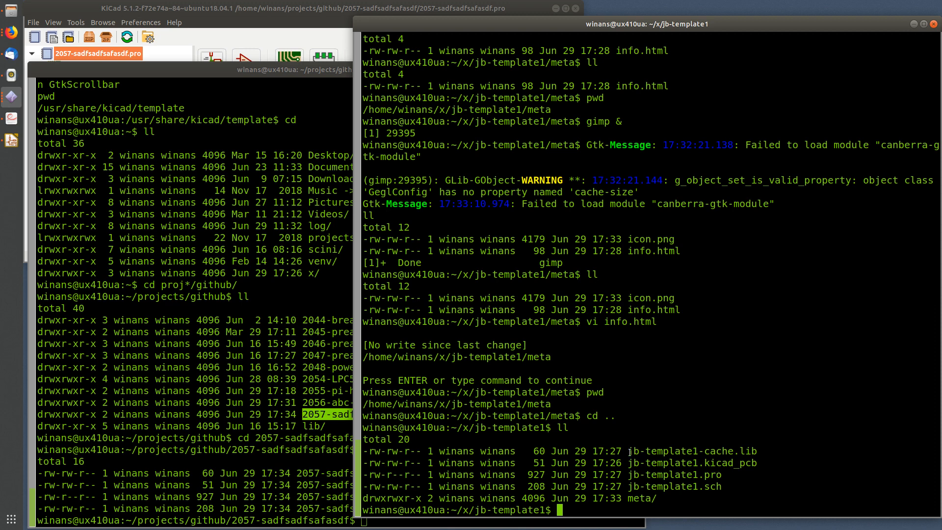
{"action": "left_click", "coordinate": [332, 484]}
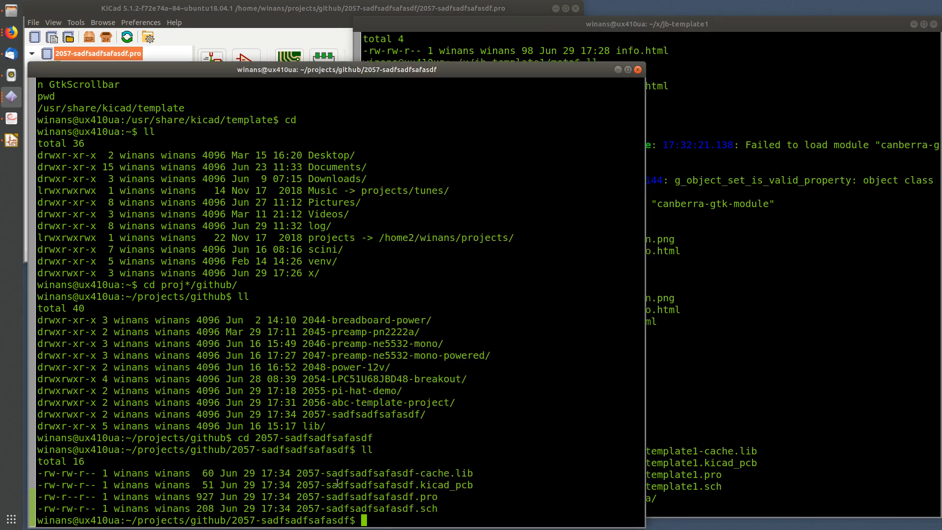
{"action": "left_click", "coordinate": [800, 484]}
{"action": "double_click", "coordinate": [641, 499]}
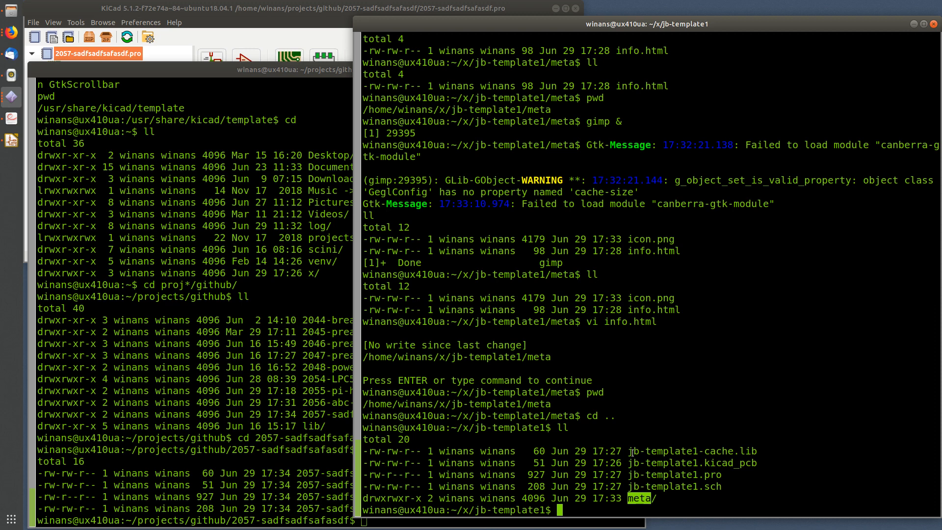
{"action": "left_click_drag", "start_coordinate": [634, 452], "coordinate": [702, 451]}
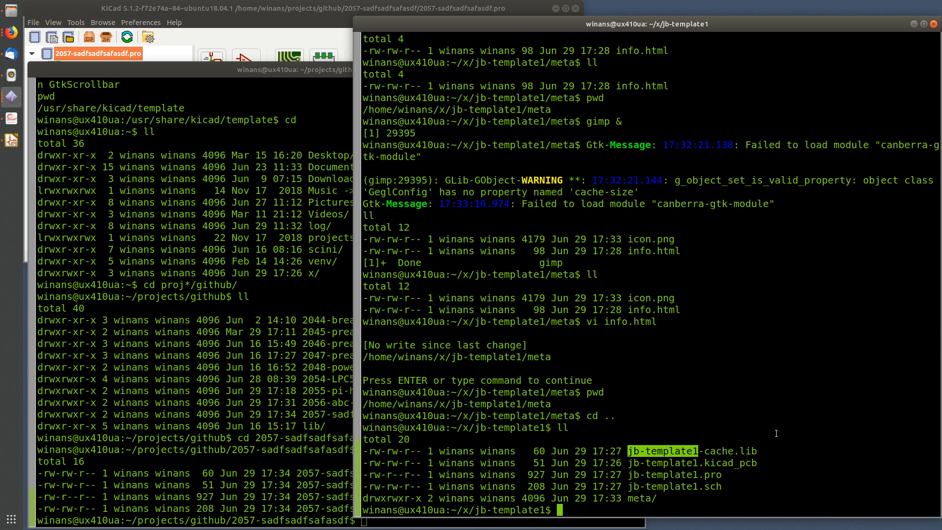
{"action": "left_click_drag", "start_coordinate": [629, 452], "coordinate": [700, 449]}
{"action": "left_click", "coordinate": [264, 462]}
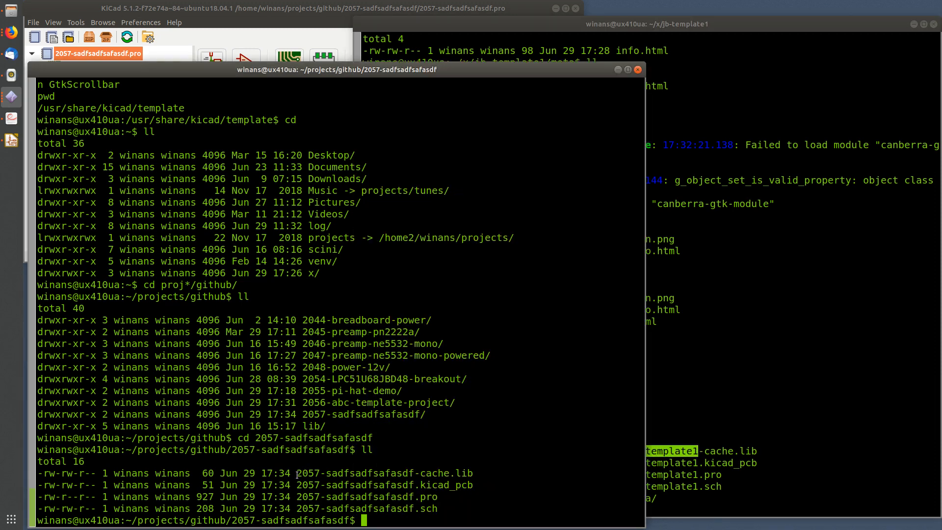
{"action": "left_click_drag", "start_coordinate": [297, 474], "coordinate": [414, 469]}
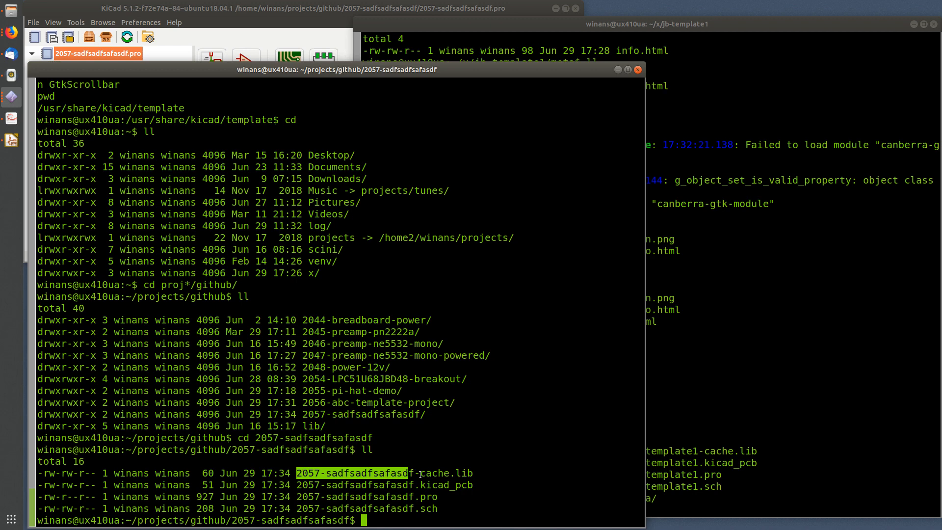
Step: In the jb-template1 terminal, print the current path and use vi to create a README file containing "blah!!"
{"action": "left_click", "coordinate": [736, 423]}
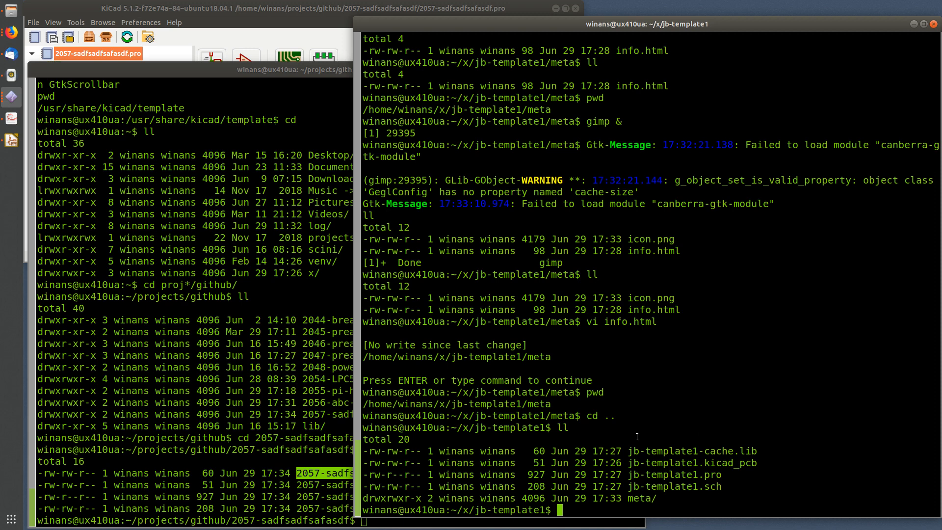
{"action": "type", "text": "pwd"}
{"action": "key", "text": "Return"}
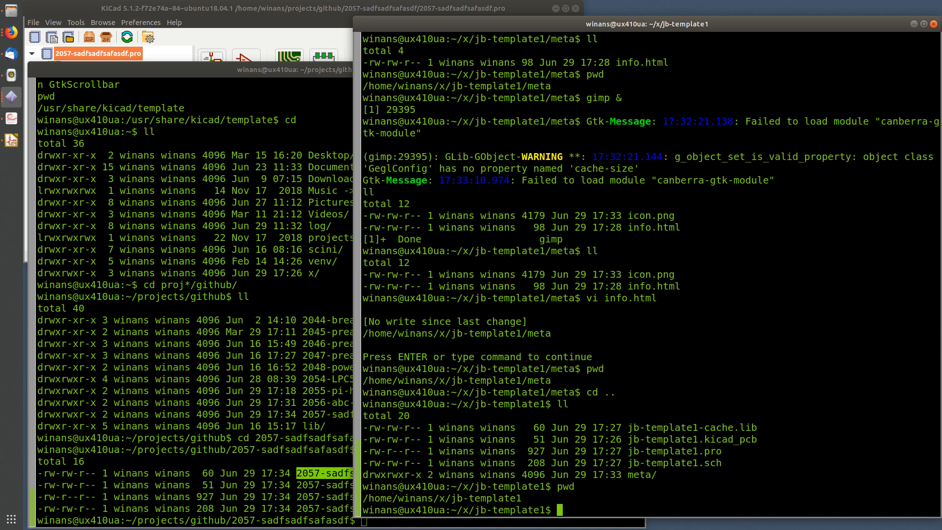
{"action": "type", "text": "vi README"}
{"action": "key", "text": "Return"}
{"action": "type", "text": "i"}
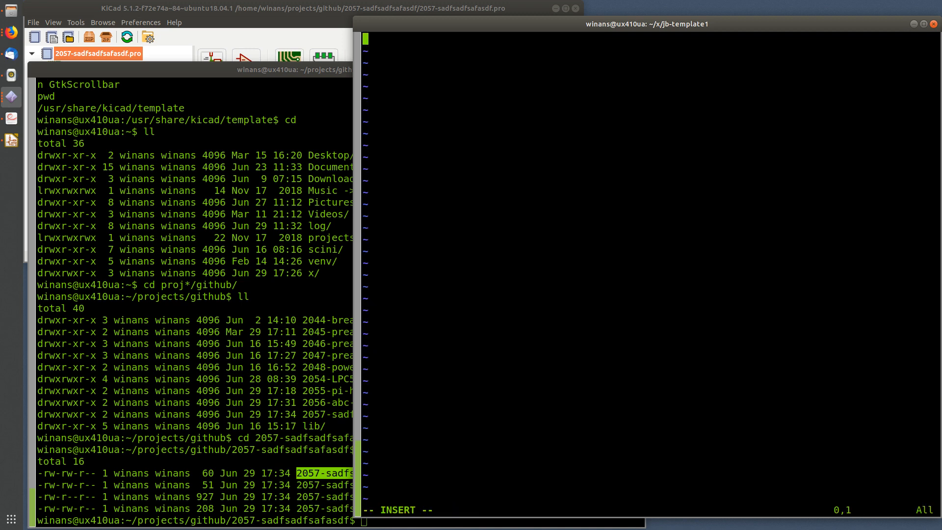
{"action": "type", "text": "blah!!"}
{"action": "key", "text": "Escape"}
{"action": "type", "text": ":w"}
{"action": "key", "text": "Return"}
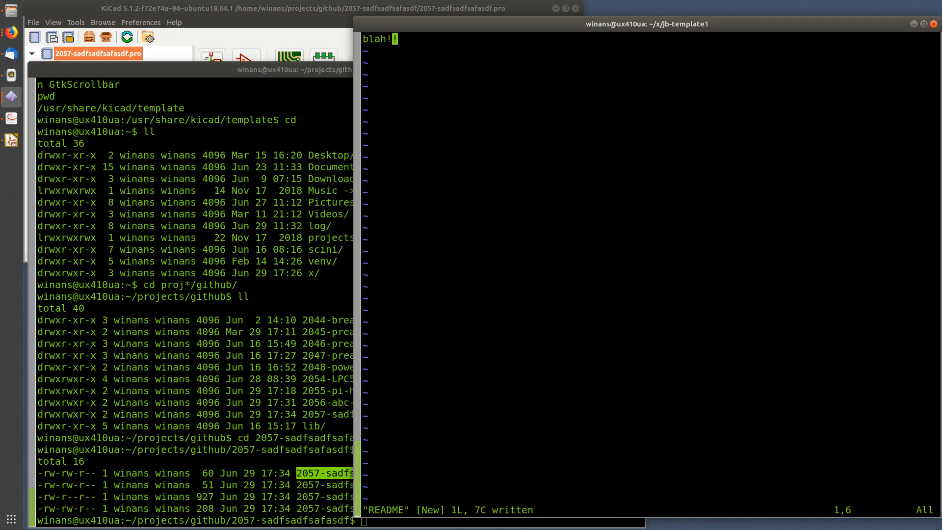
{"action": "type", "text": ":q"}
{"action": "key", "text": "Return"}
Step: Switch to KiCad and start a new project from the xyz user template
{"action": "left_click", "coordinate": [52, 45]}
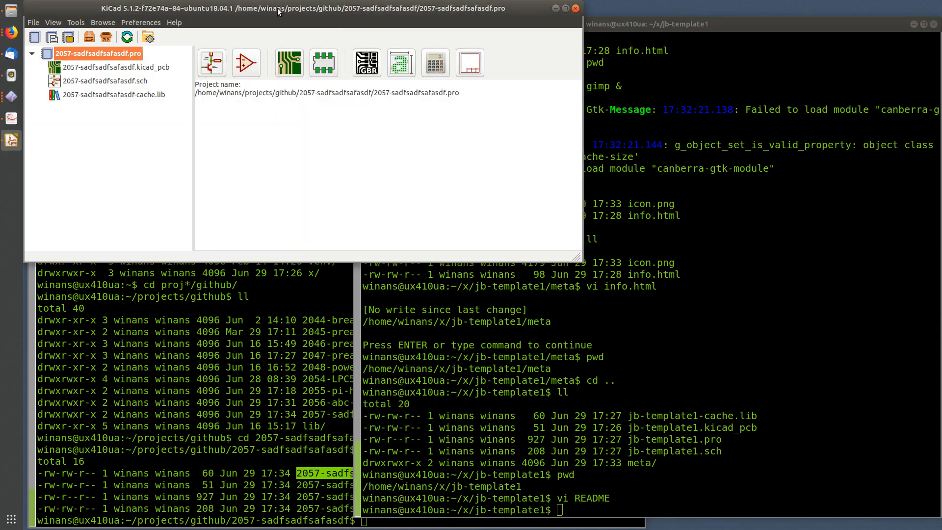
{"action": "left_click", "coordinate": [52, 43]}
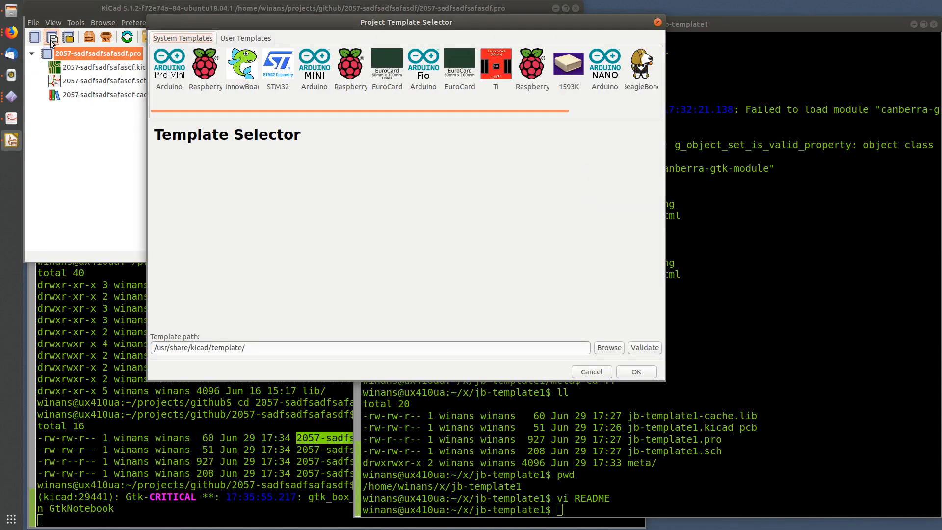
{"action": "left_click", "coordinate": [244, 39]}
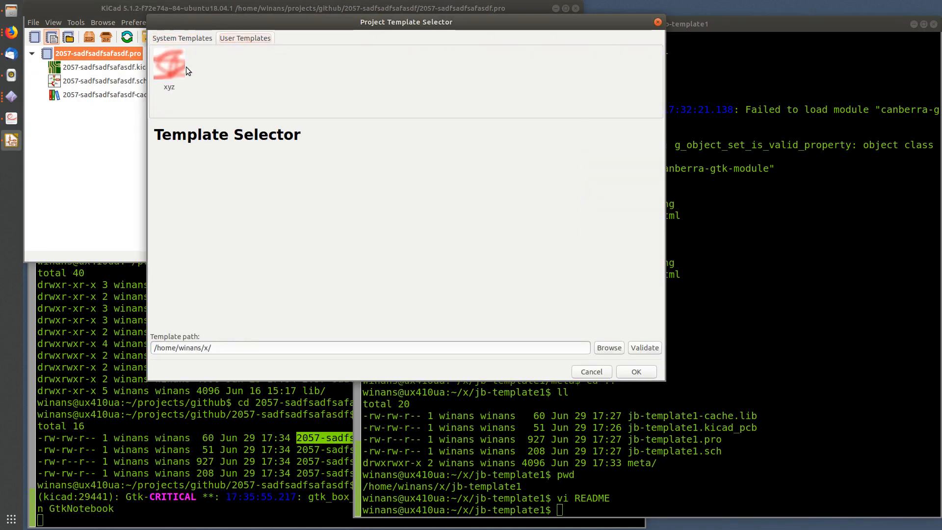
{"action": "left_click", "coordinate": [170, 69]}
{"action": "left_click", "coordinate": [629, 371]}
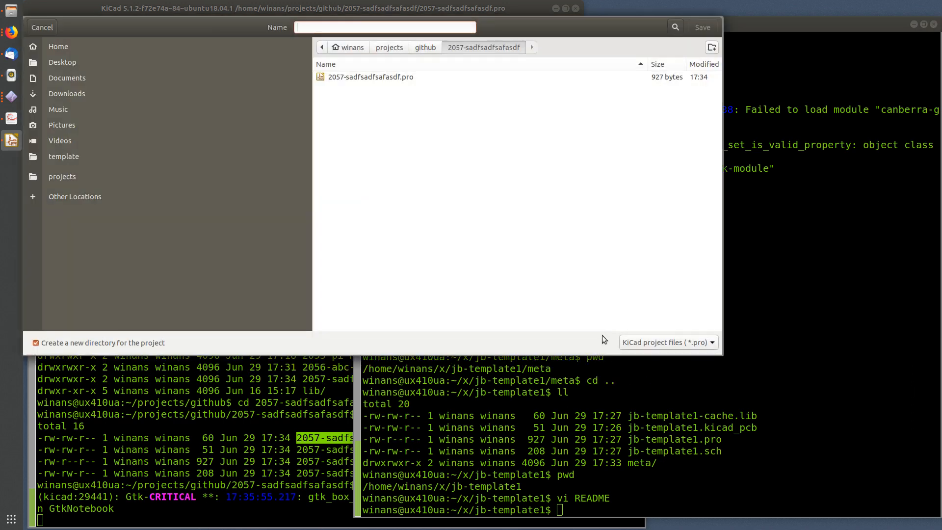
Step: Save the new project as 2058-blah-project in the github folder
{"action": "left_click", "coordinate": [425, 47]}
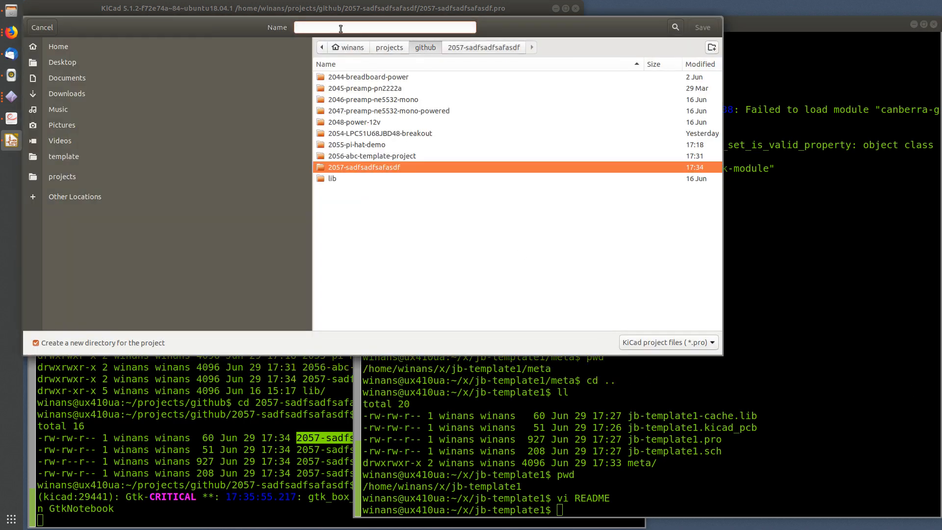
{"action": "type", "text": "2058-bl"}
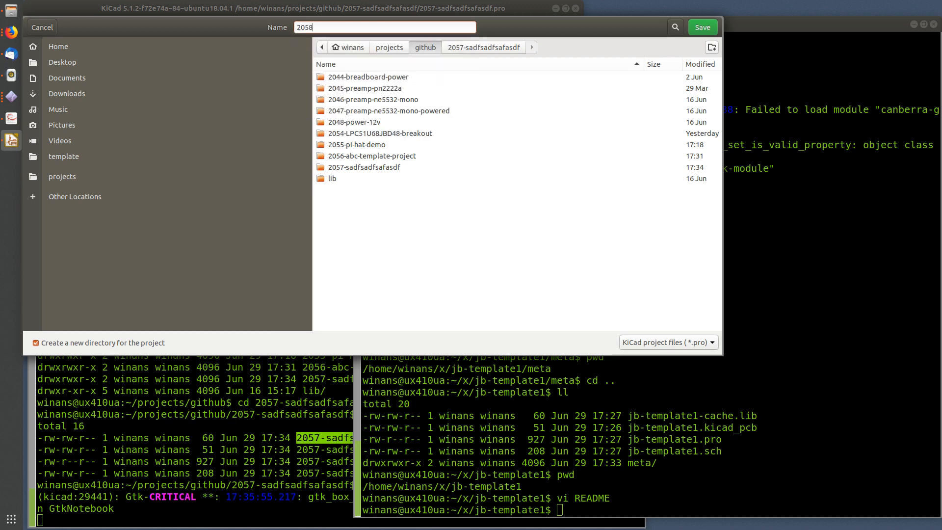
{"action": "type", "text": "ah-project"}
{"action": "left_click", "coordinate": [706, 32]}
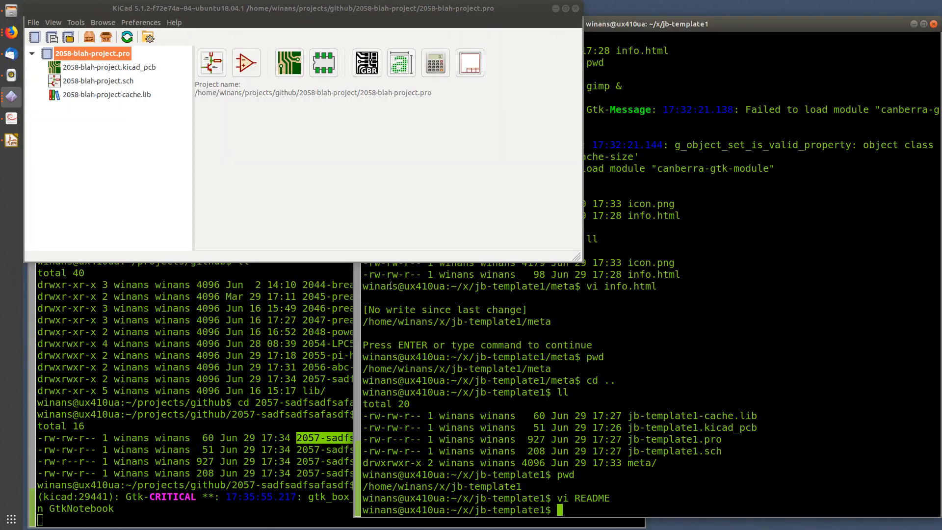
Step: In the terminal at 2057-sadfsadfsafasdf, print the current path, go up to the github folder and list its contents
{"action": "left_click", "coordinate": [537, 383]}
{"action": "left_click", "coordinate": [194, 450]}
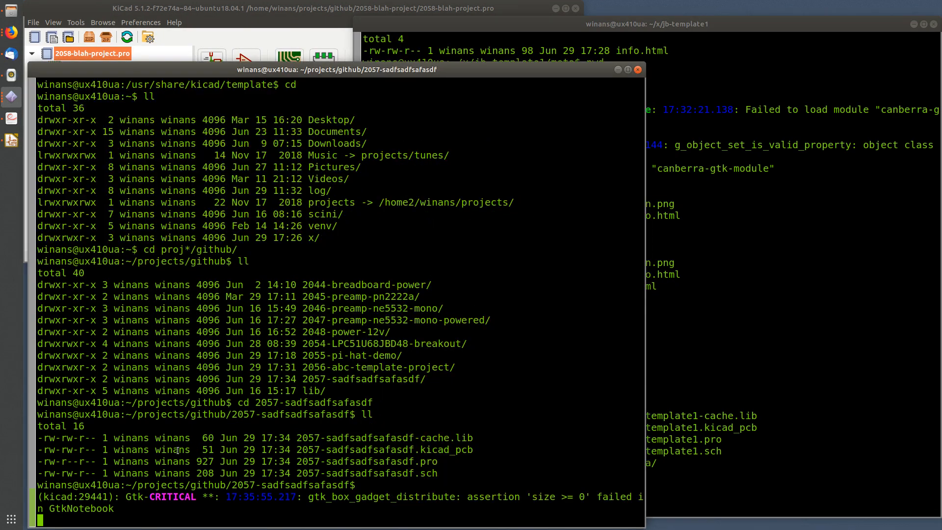
{"action": "key", "text": "Return"}
{"action": "key", "text": "Return"}
{"action": "type", "text": "pwd"}
{"action": "key", "text": "Return"}
{"action": "type", "text": "cd .."}
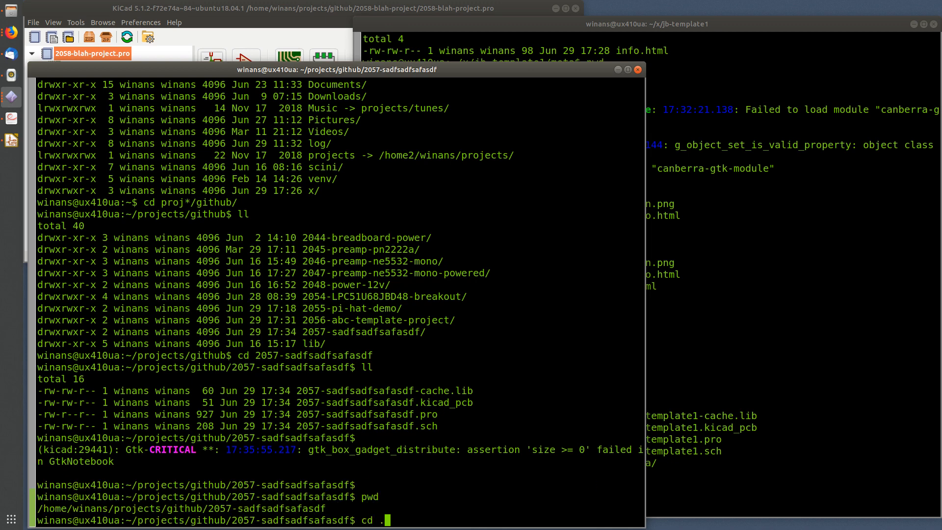
{"action": "key", "text": "Return"}
{"action": "type", "text": "ll"}
{"action": "key", "text": "Return"}
Step: Change into the 2058-blah-project directory, list its files and print the README's contents
{"action": "double_click", "coordinate": [364, 497]}
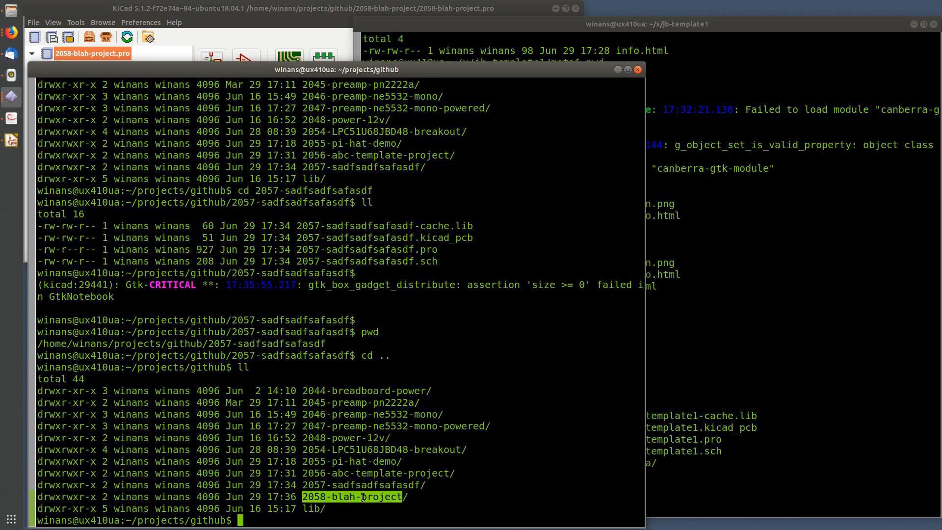
{"action": "type", "text": "cd"}
{"action": "middle_click", "coordinate": [364, 497]}
{"action": "key", "text": "Return"}
{"action": "type", "text": "ll"}
{"action": "key", "text": "Return"}
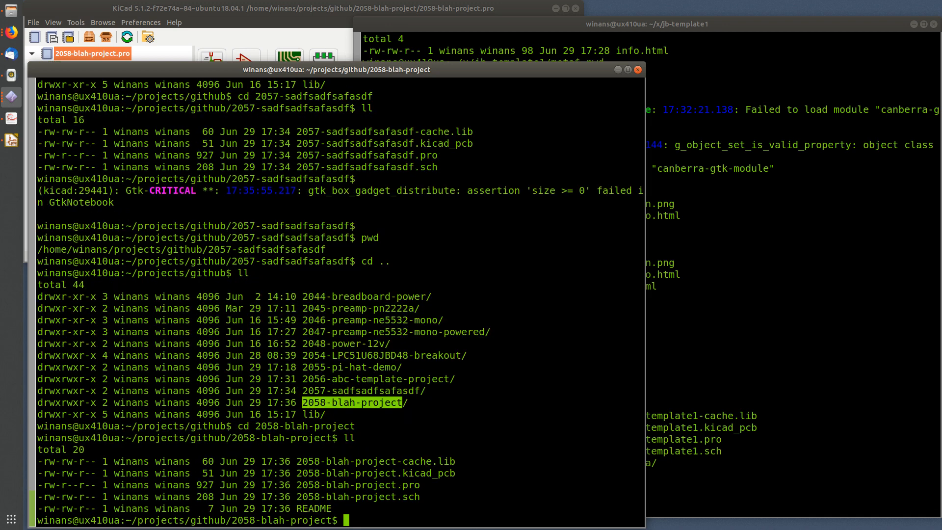
{"action": "type", "text": "cat RE*"}
{"action": "key", "text": "Return"}
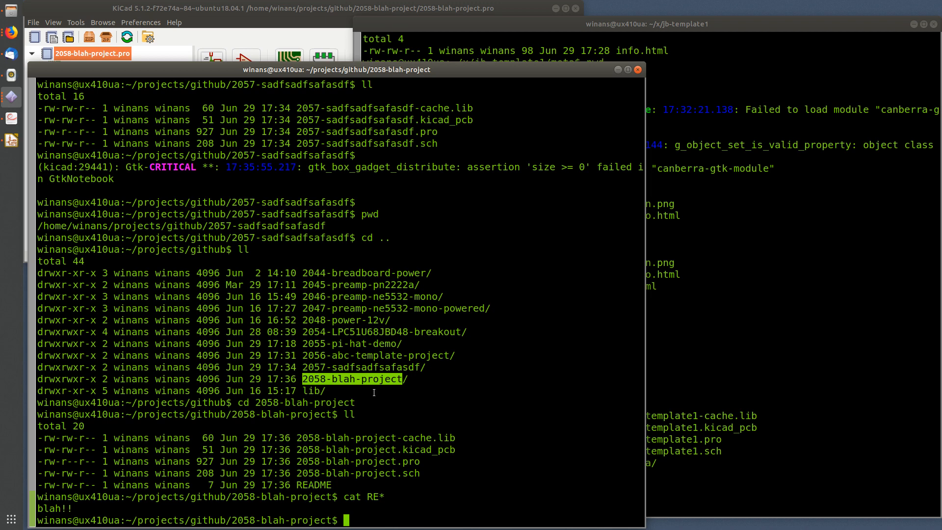
Step: In the jb-template1 terminal, list the template's files and highlight the jb-template1 prefix of the kicad_pcb file
{"action": "left_click", "coordinate": [653, 493]}
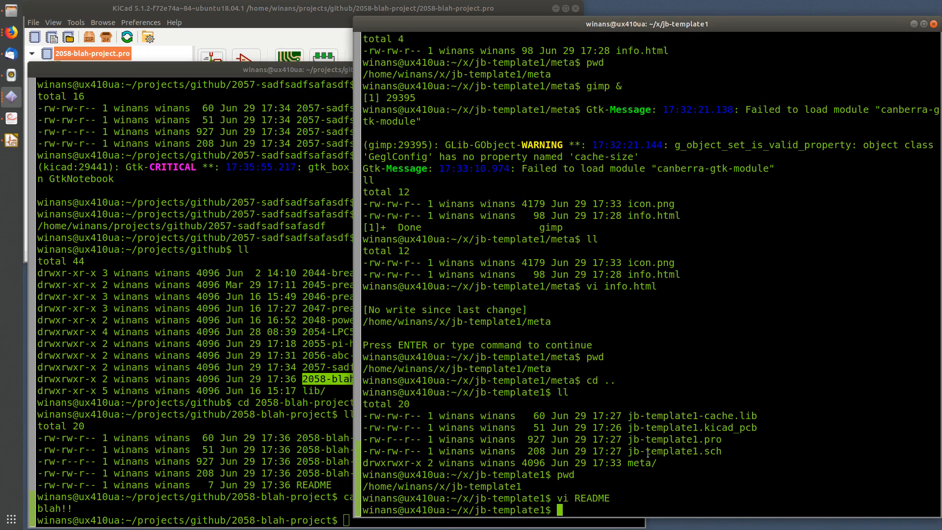
{"action": "type", "text": "ll"}
{"action": "key", "text": "Return"}
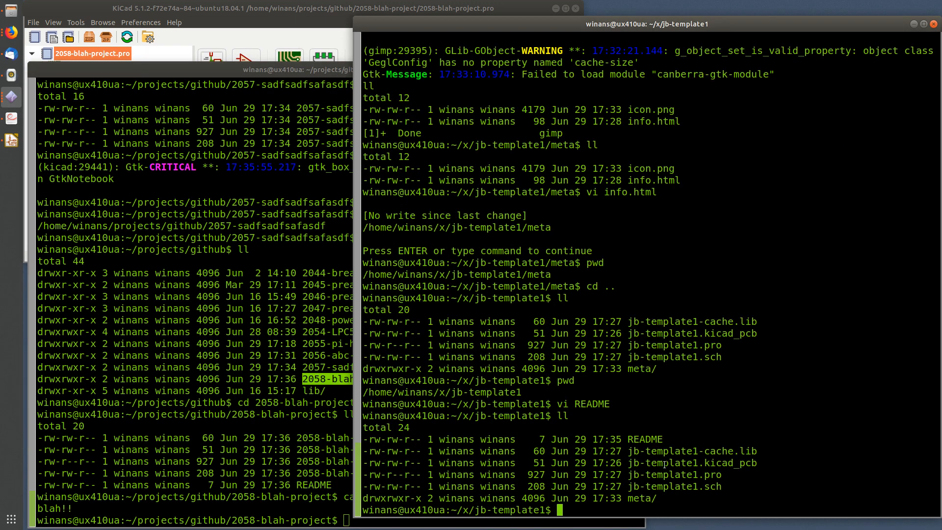
{"action": "left_click_drag", "start_coordinate": [627, 463], "coordinate": [703, 459]}
{"action": "left_click", "coordinate": [702, 462]}
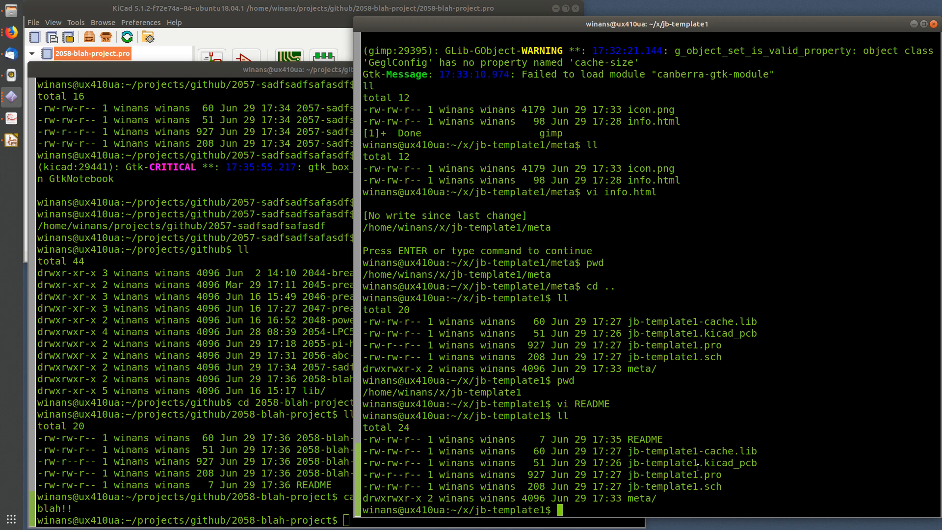
Step: Rename the template's README file to jb-template1.README.txt with mv
{"action": "left_click", "coordinate": [323, 475]}
{"action": "left_click", "coordinate": [646, 423]}
{"action": "double_click", "coordinate": [652, 439]}
{"action": "type", "text": "mv"}
{"action": "middle_click", "coordinate": [651, 483]}
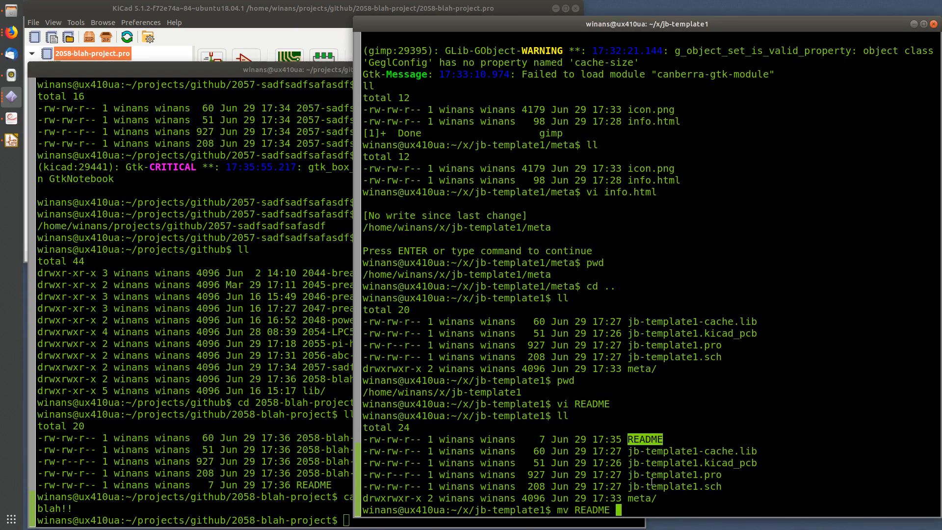
{"action": "left_click_drag", "start_coordinate": [628, 484], "coordinate": [706, 486]}
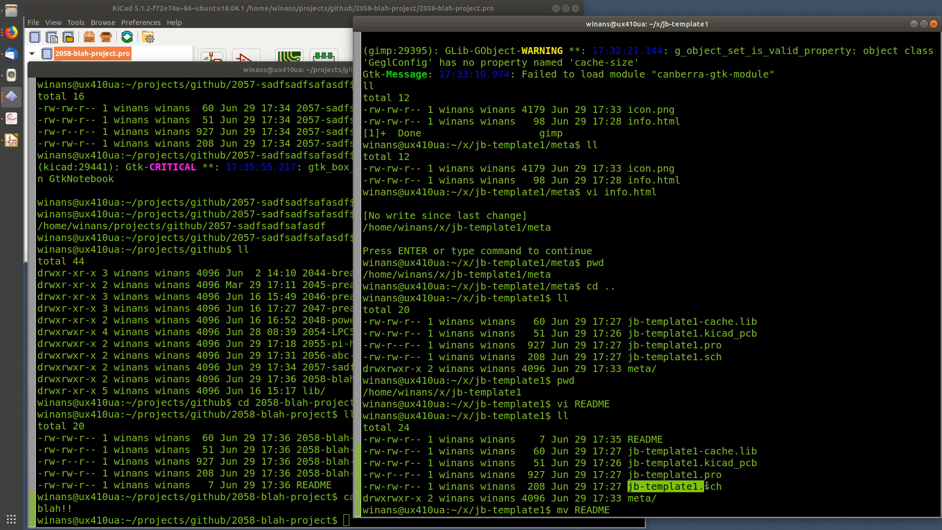
{"action": "middle_click", "coordinate": [706, 486]}
{"action": "type", "text": "READ"}
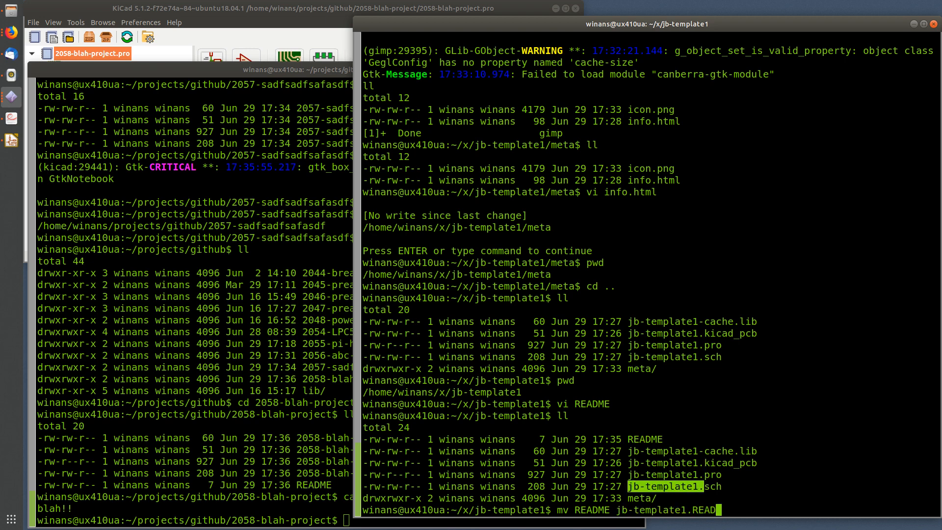
{"action": "type", "text": "ME.txt"}
{"action": "key", "text": "Return"}
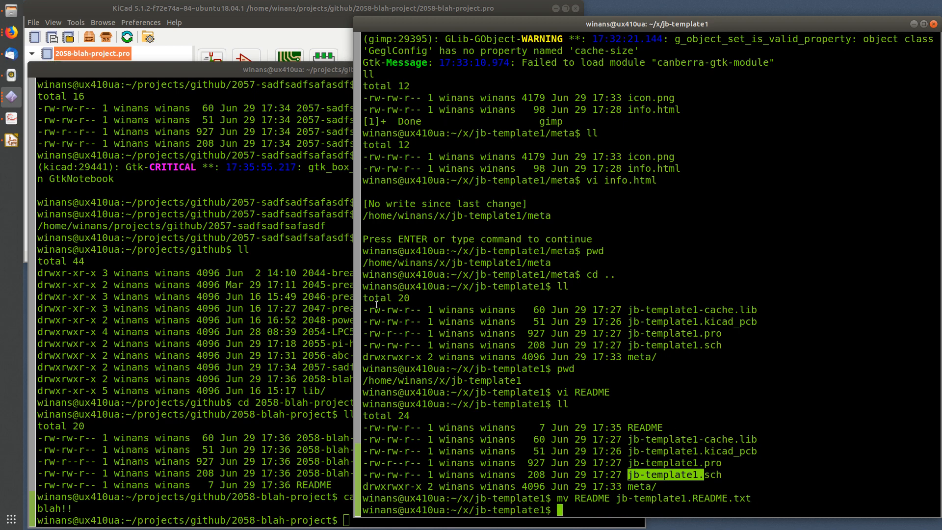
Step: Return to KiCad and start another project from the xyz user template
{"action": "left_click", "coordinate": [319, 207]}
{"action": "left_click", "coordinate": [265, 7]}
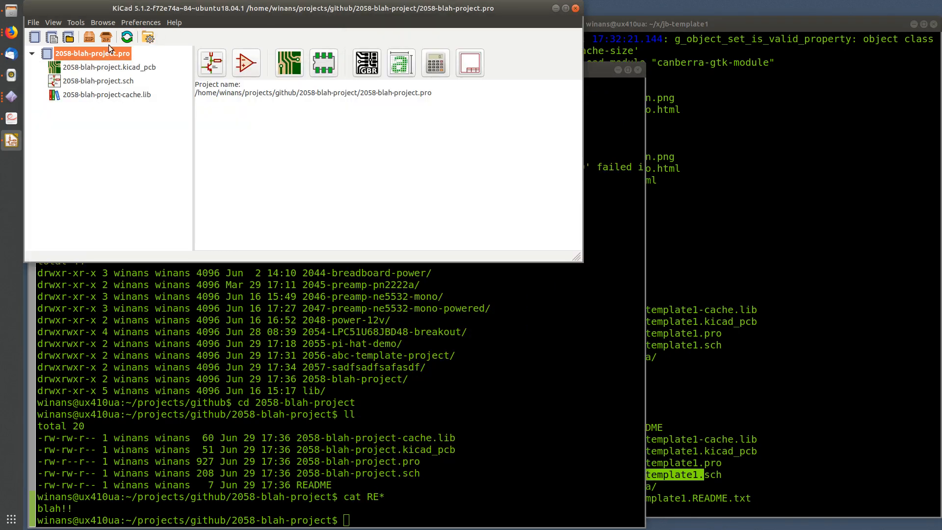
{"action": "left_click", "coordinate": [52, 38]}
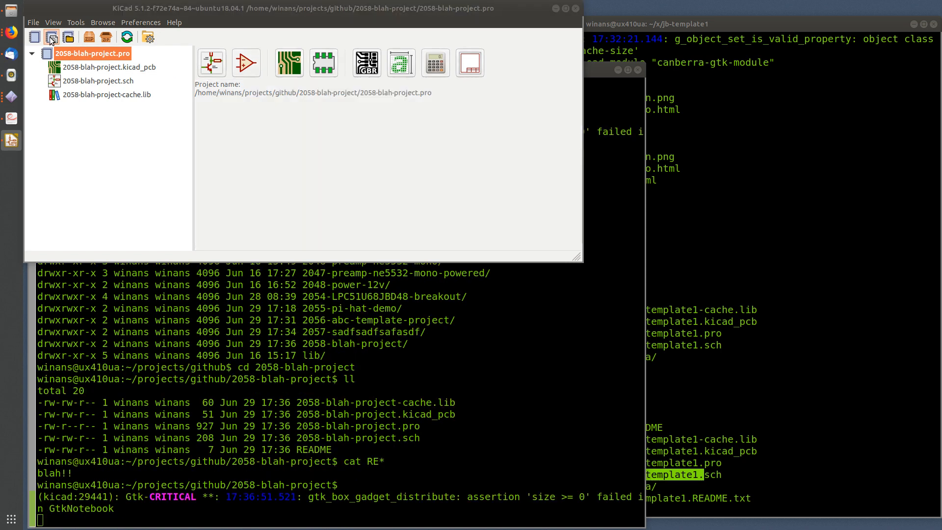
{"action": "left_click", "coordinate": [241, 38]}
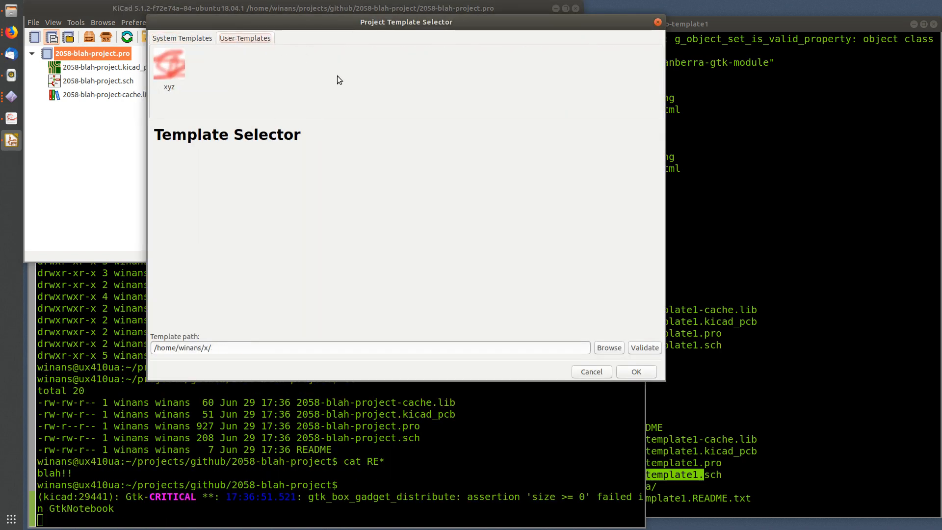
{"action": "left_click", "coordinate": [175, 66]}
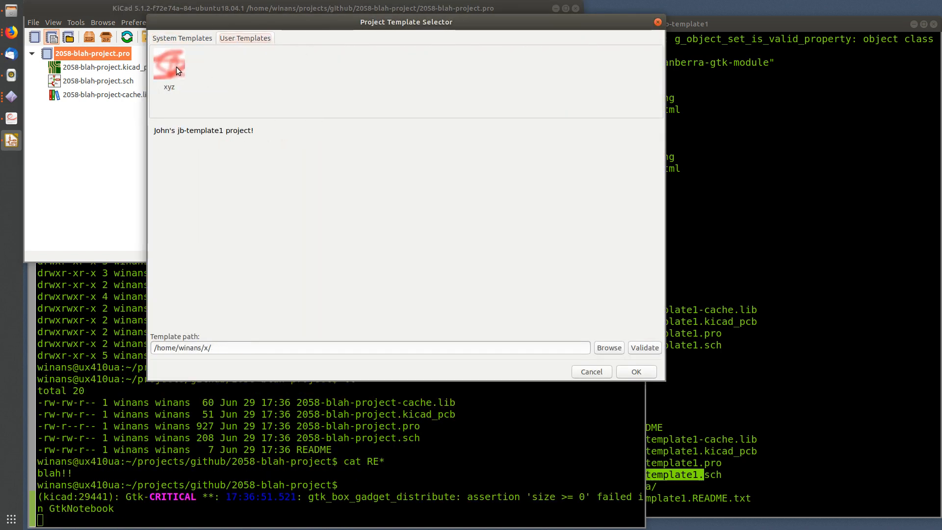
{"action": "left_click", "coordinate": [632, 374]}
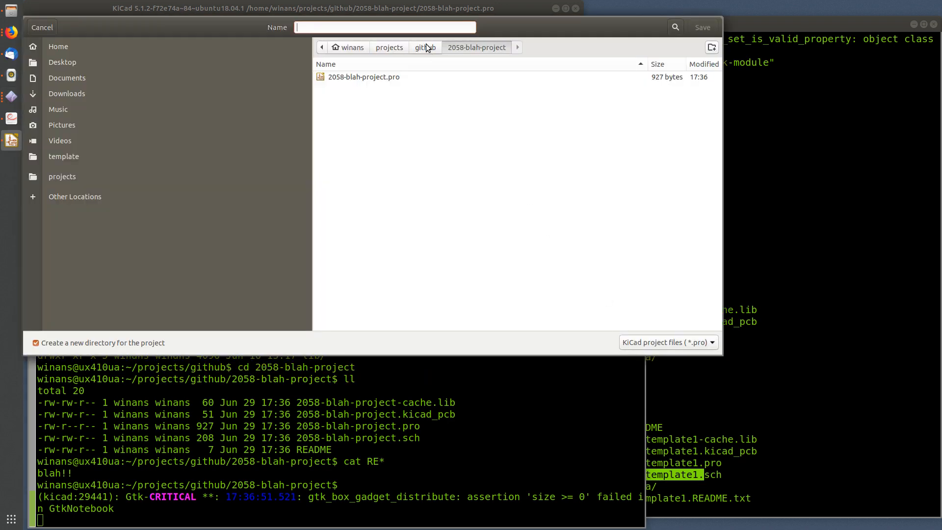
Step: Save this project as 2059-blah2 in the github folder
{"action": "left_click", "coordinate": [426, 47]}
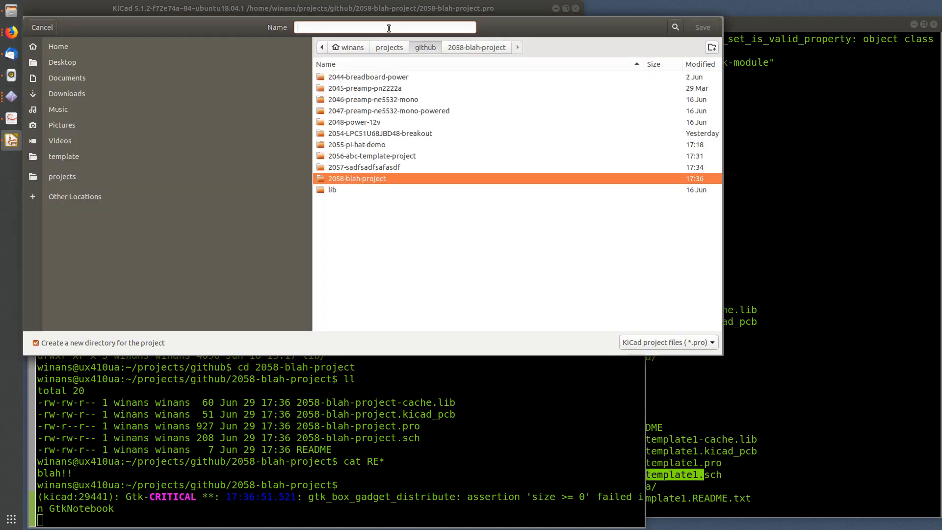
{"action": "type", "text": "2059"}
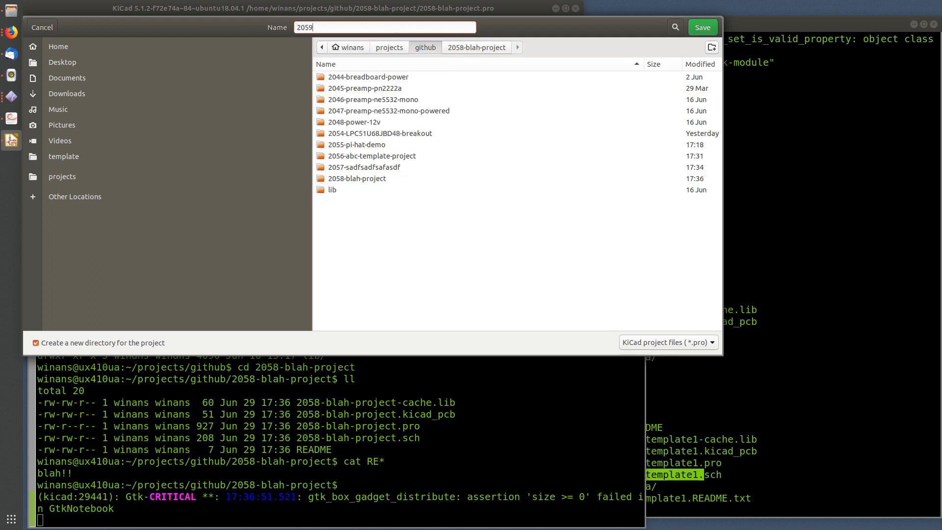
{"action": "type", "text": "-blah2"}
{"action": "left_click", "coordinate": [699, 25]}
Step: In the terminal at 2058-blah-project, print the current path, go up to the github folder and list the projects
{"action": "left_click", "coordinate": [276, 332]}
{"action": "type", "text": "pwd"}
{"action": "key", "text": "Return"}
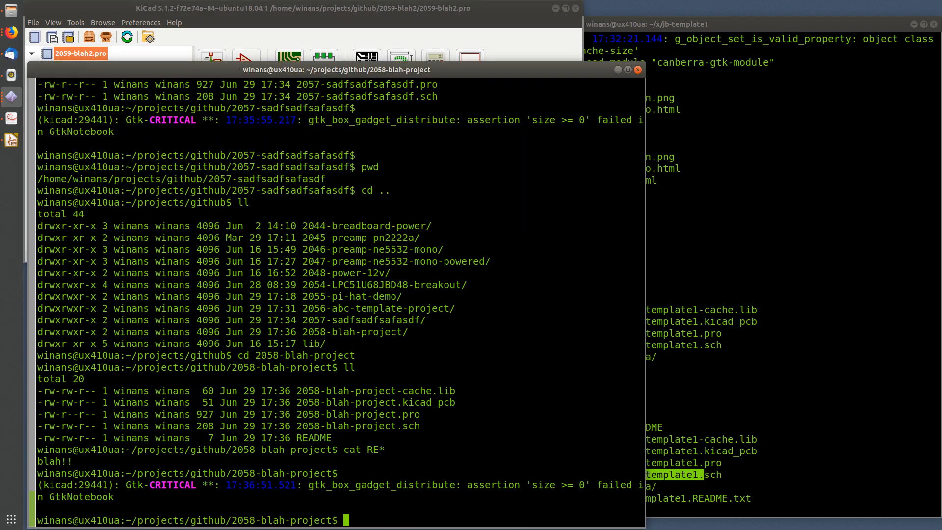
{"action": "type", "text": "cd .."}
{"action": "key", "text": "Return"}
{"action": "type", "text": "ll"}
{"action": "key", "text": "Return"}
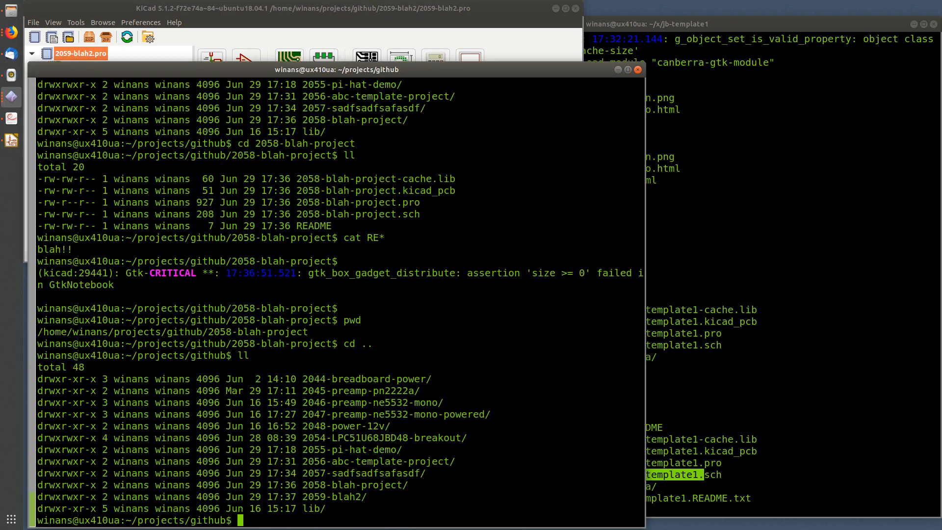
Step: Change into the 2059-blah2 directory, list all its files with ls -la and highlight the README.txt file name
{"action": "type", "text": "cd"}
{"action": "double_click", "coordinate": [313, 500]}
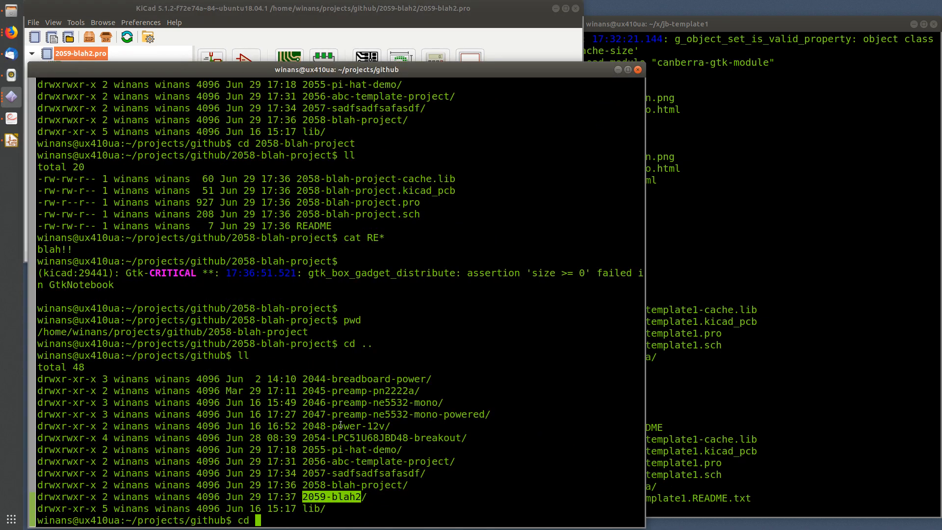
{"action": "middle_click", "coordinate": [313, 501]}
{"action": "key", "text": "Return"}
{"action": "type", "text": "ls -la"}
{"action": "key", "text": "Return"}
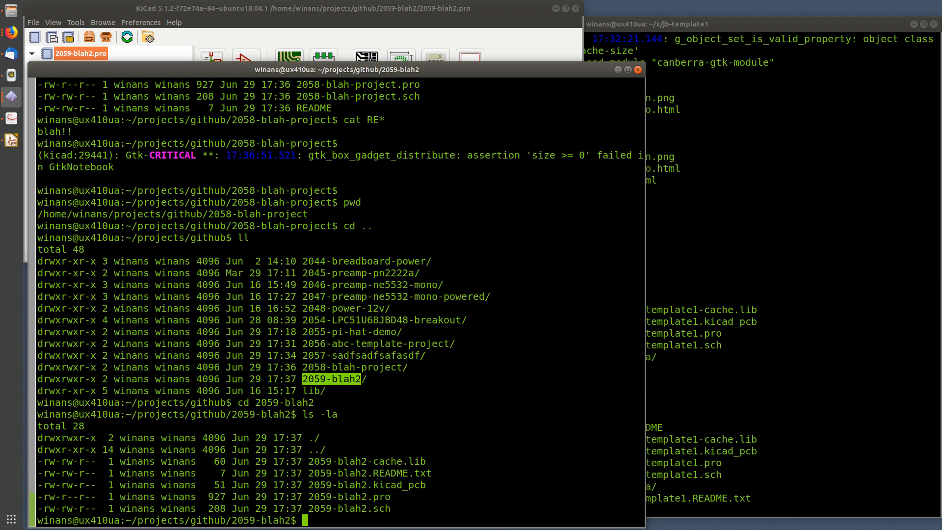
{"action": "double_click", "coordinate": [358, 473]}
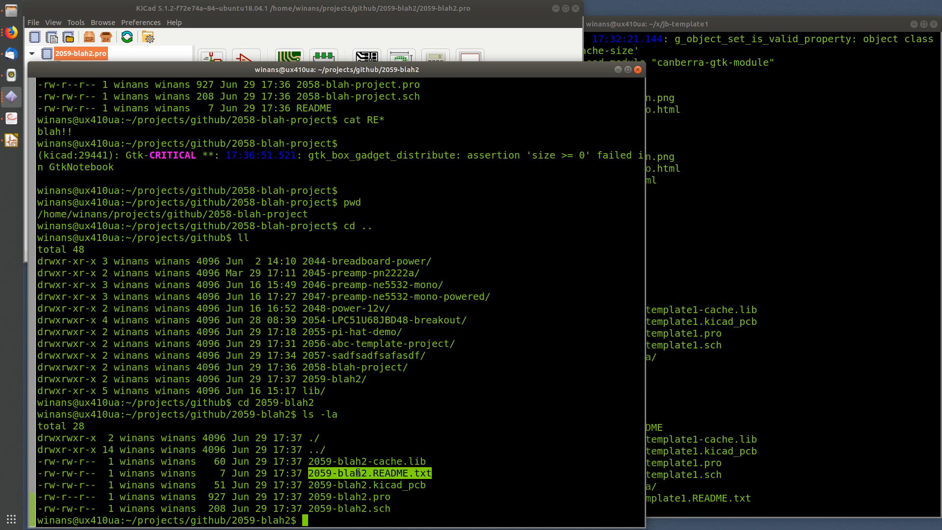
Step: Compare the jb-template1 file names and meta folder in the template terminal with the files copied into 2059-blah2
{"action": "left_click", "coordinate": [697, 387]}
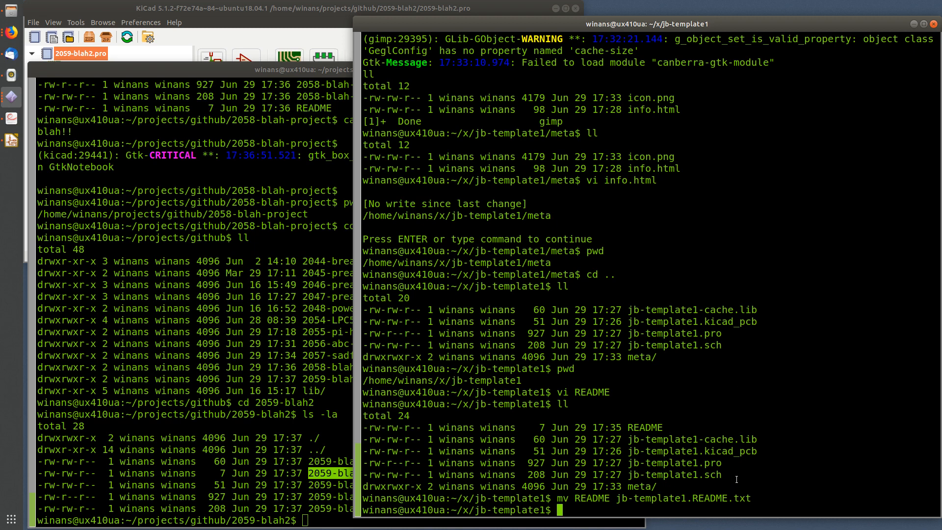
{"action": "double_click", "coordinate": [645, 486]}
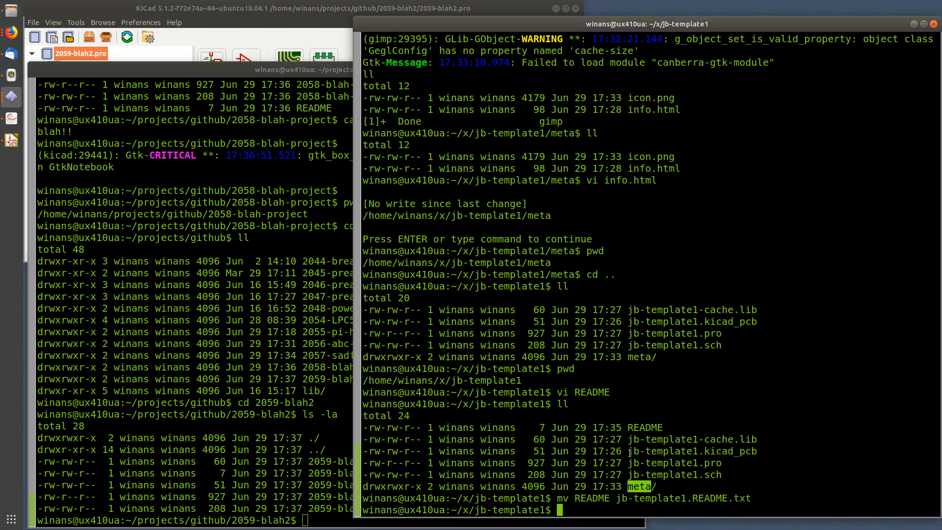
{"action": "left_click_drag", "start_coordinate": [629, 451], "coordinate": [699, 451]}
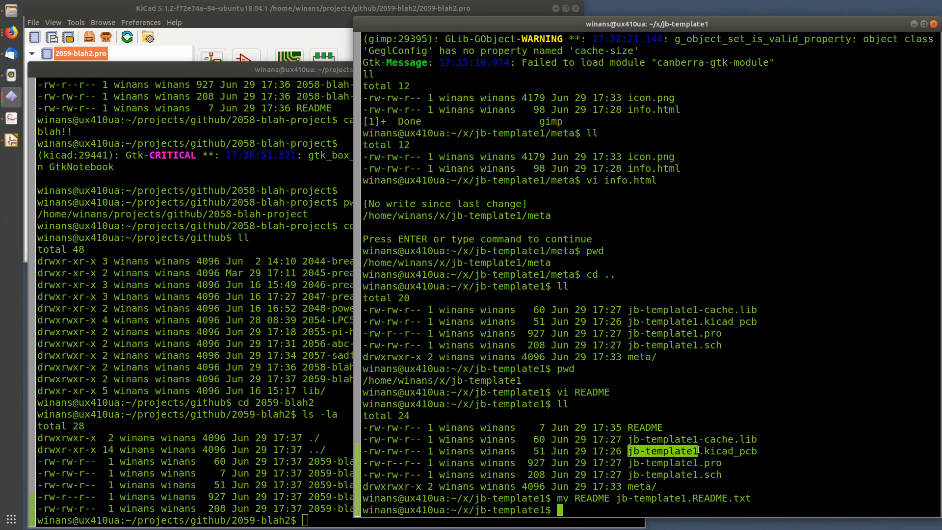
{"action": "left_click", "coordinate": [287, 413]}
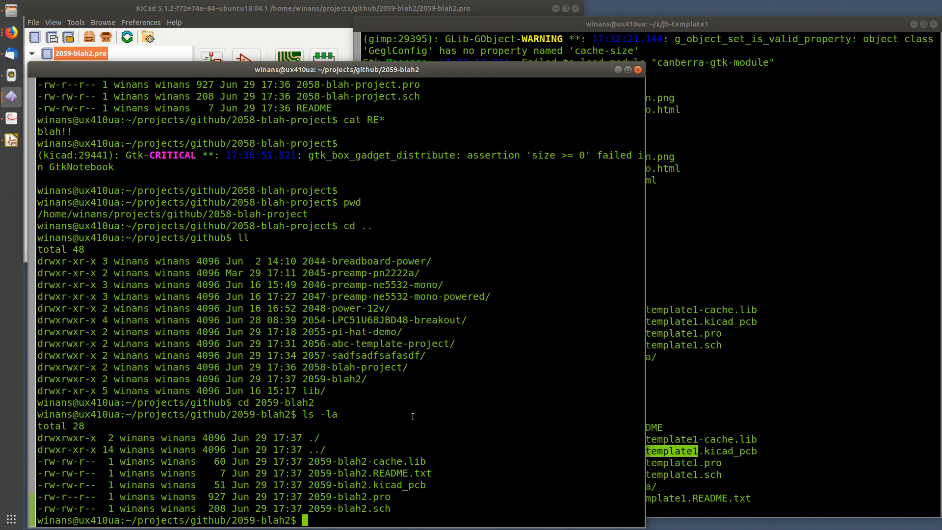
{"action": "left_click", "coordinate": [677, 440]}
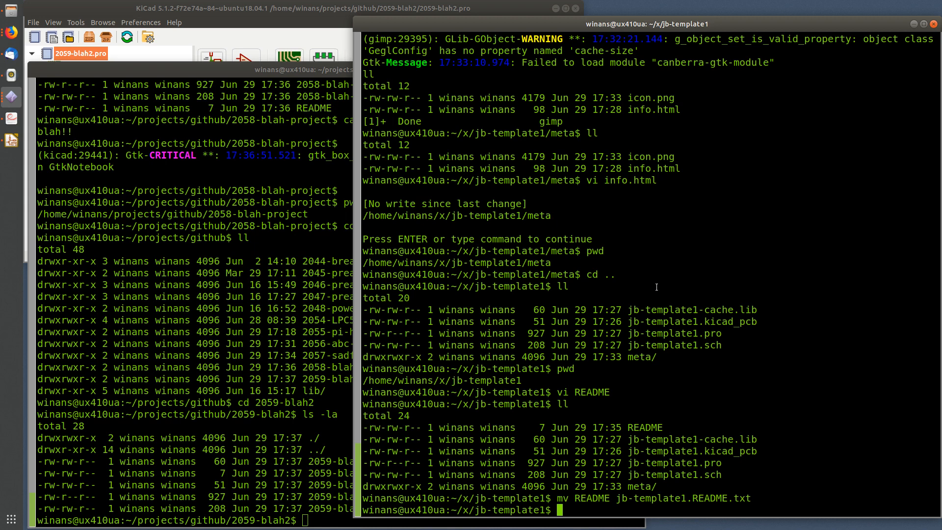
{"action": "left_click_drag", "start_coordinate": [612, 217], "coordinate": [637, 262]}
{"action": "left_click", "coordinate": [638, 264]}
{"action": "double_click", "coordinate": [696, 474]}
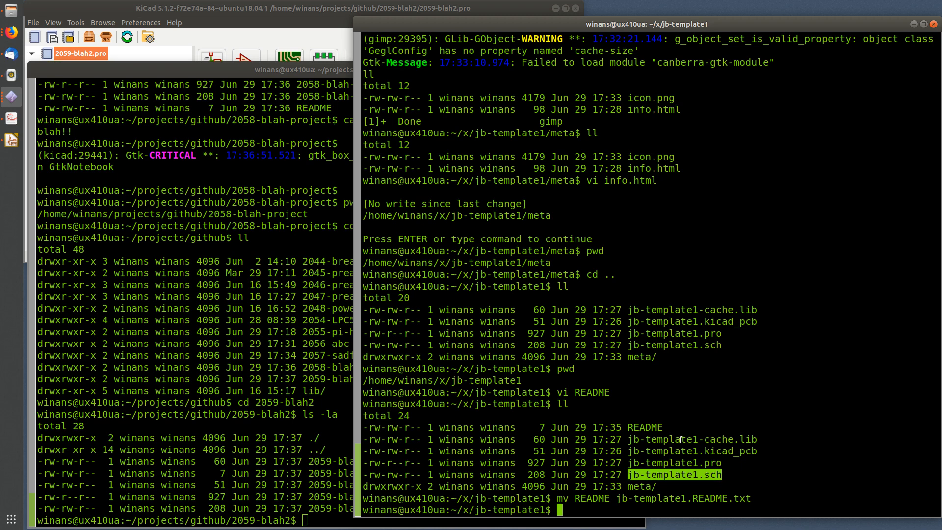
{"action": "type", "text": "grep"}
Step: In the 2059-blah2 terminal, print the current path, go up to the github folder and list its contents
{"action": "left_click", "coordinate": [295, 181]}
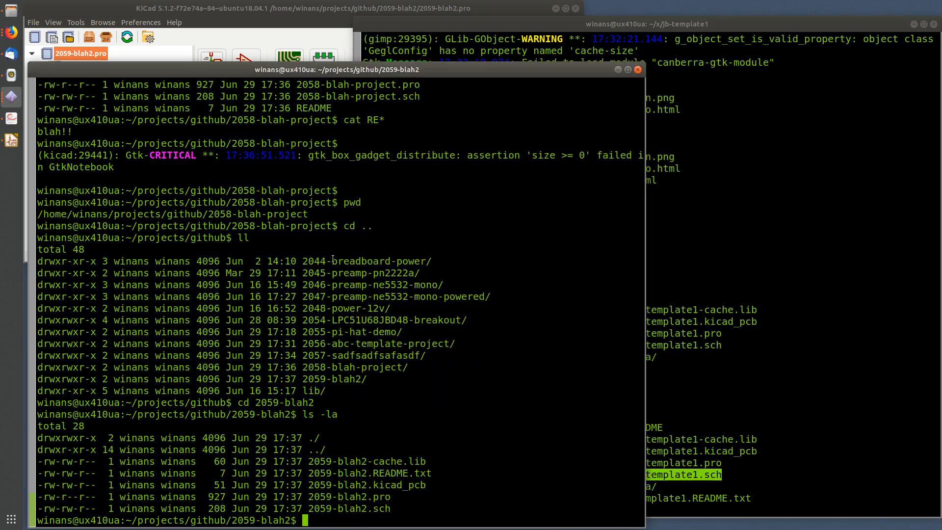
{"action": "type", "text": "pwd"}
{"action": "key", "text": "Return"}
{"action": "type", "text": "cd .."}
{"action": "key", "text": "Return"}
{"action": "type", "text": "ll"}
{"action": "key", "text": "Return"}
Step: Change into the lib directory and list its files
{"action": "type", "text": "cd"}
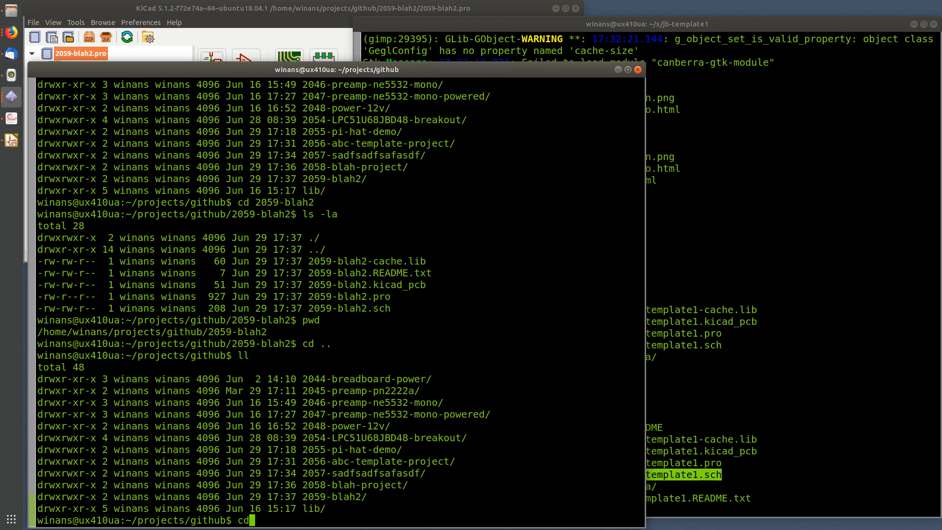
{"action": "type", "text": " lib"}
{"action": "key", "text": "Return"}
{"action": "type", "text": "ll"}
{"action": "key", "text": "Return"}
Step: Change into the layouts directory, list its files and print the current path
{"action": "type", "text": "cd "}
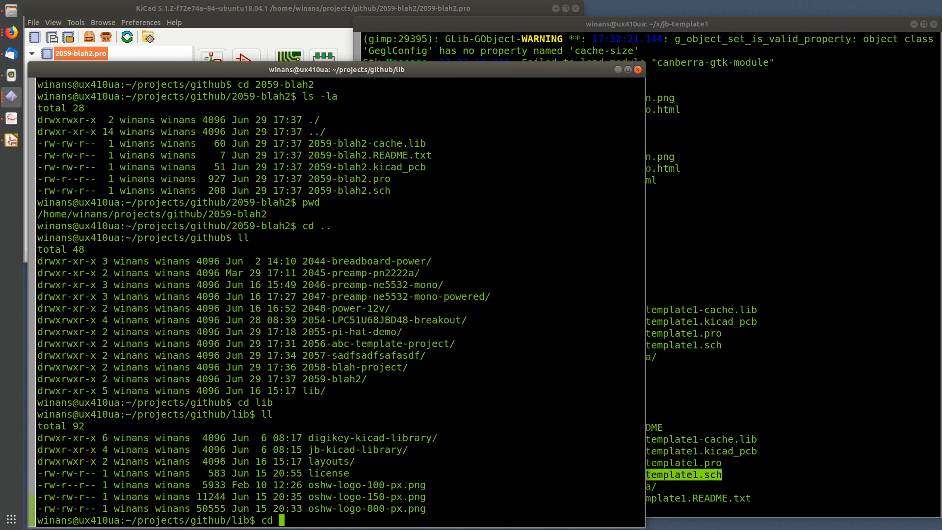
{"action": "type", "text": "layouts"}
{"action": "key", "text": "Return"}
{"action": "type", "text": "ll"}
{"action": "key", "text": "Return"}
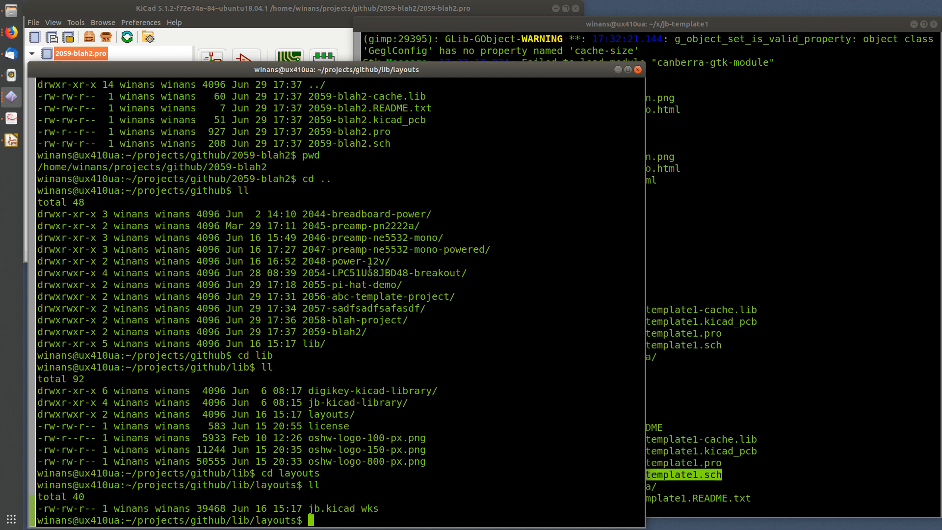
{"action": "type", "text": "pwd"}
{"action": "key", "text": "Return"}
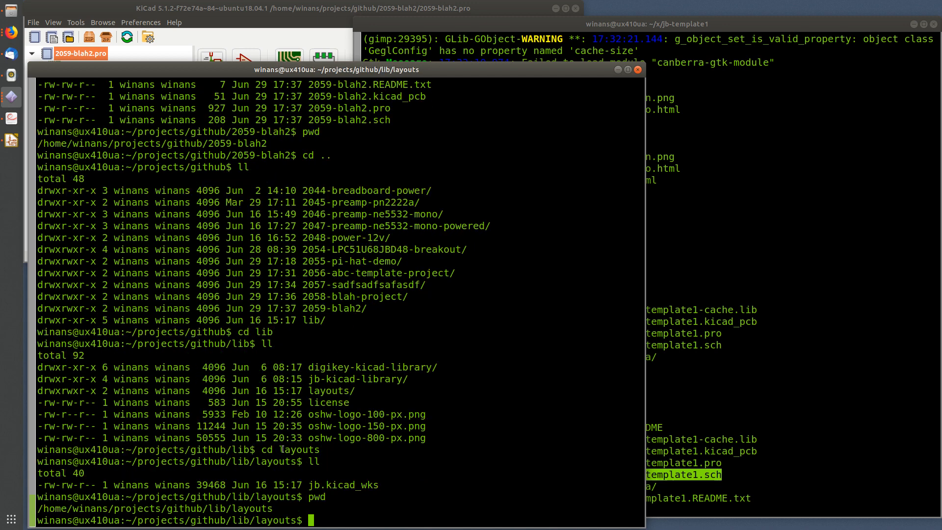
Step: In the jb-template1 terminal, search all template files for the word layouts with grep
{"action": "double_click", "coordinate": [253, 509]}
{"action": "left_click", "coordinate": [749, 346]}
{"action": "type", "text": "grep"}
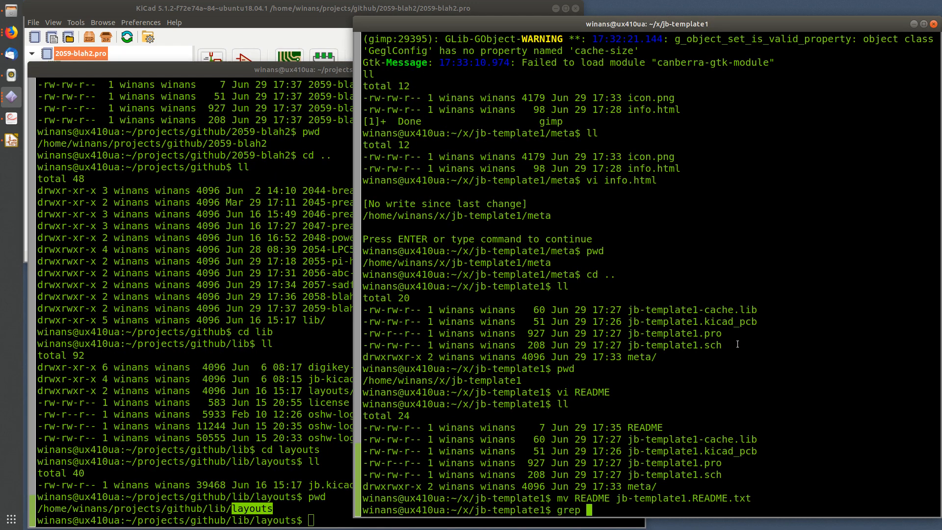
{"action": "middle_click", "coordinate": [738, 344]}
{"action": "type", "text": "*"}
{"action": "key", "text": "Return"}
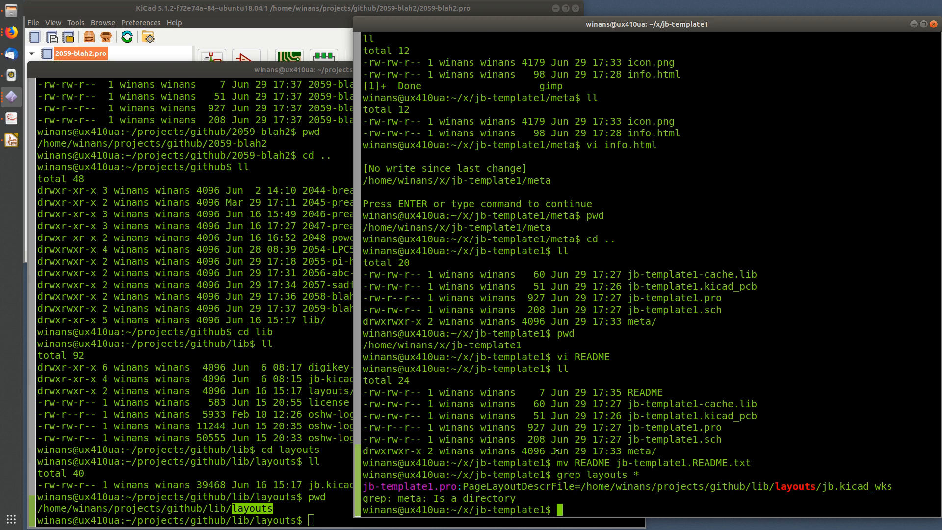
Step: Examine the PageLayoutDescrFile setting and its absolute jb.kicad_wks path in the grep output
{"action": "key", "text": "alt+Tab"}
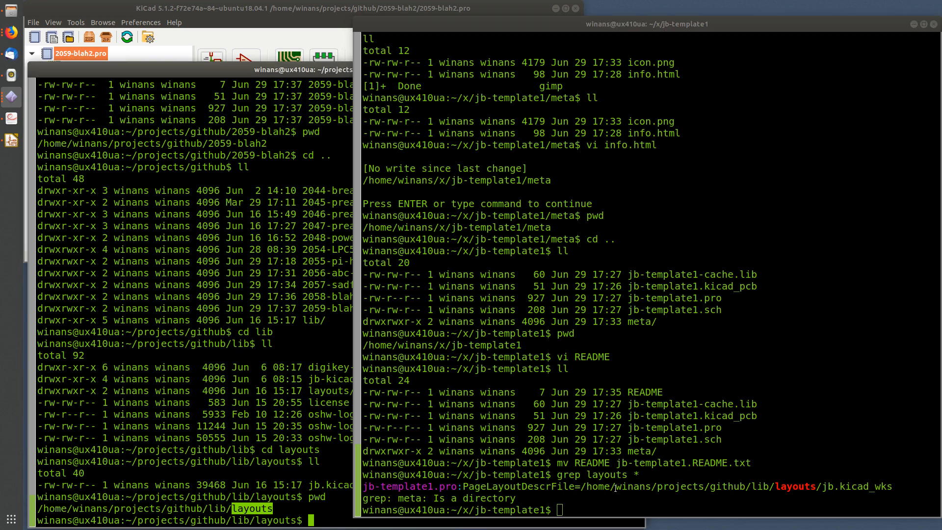
{"action": "left_click", "coordinate": [720, 466]}
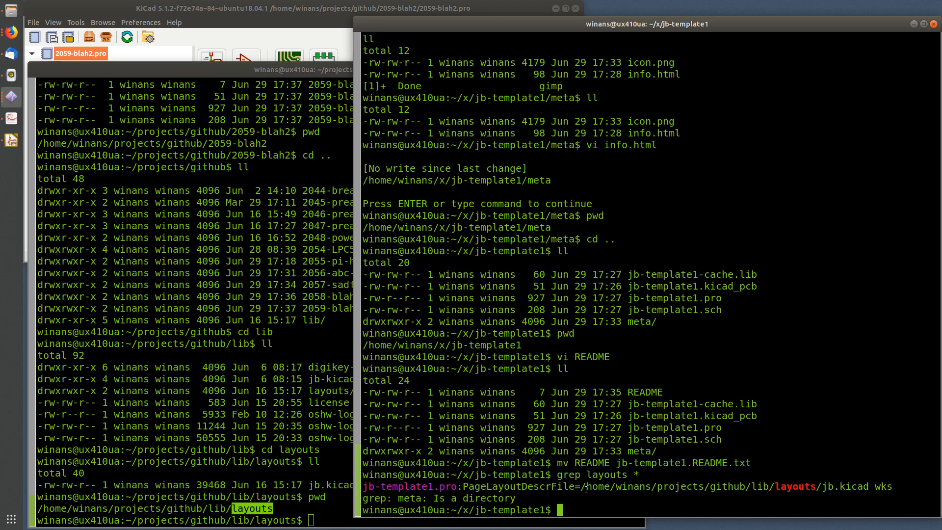
{"action": "left_click_drag", "start_coordinate": [581, 487], "coordinate": [894, 486]}
{"action": "left_click", "coordinate": [819, 477]}
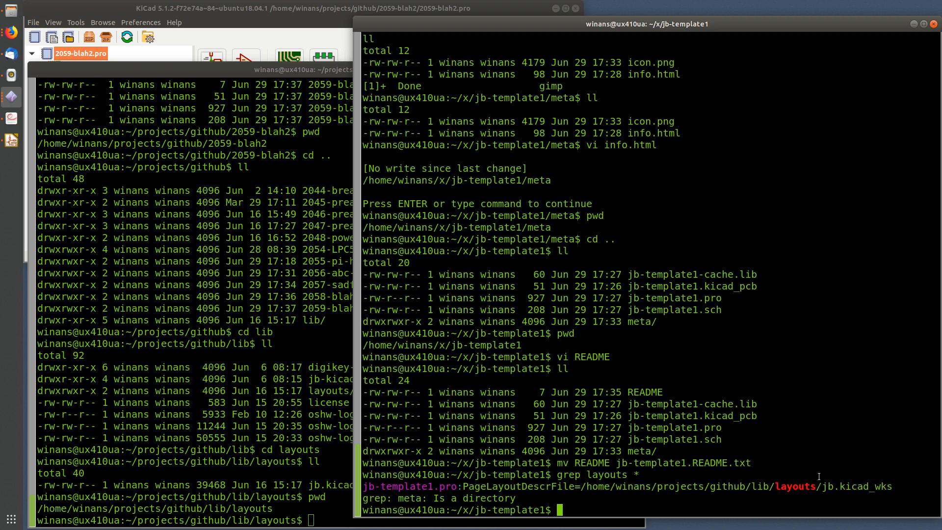
{"action": "double_click", "coordinate": [552, 488]}
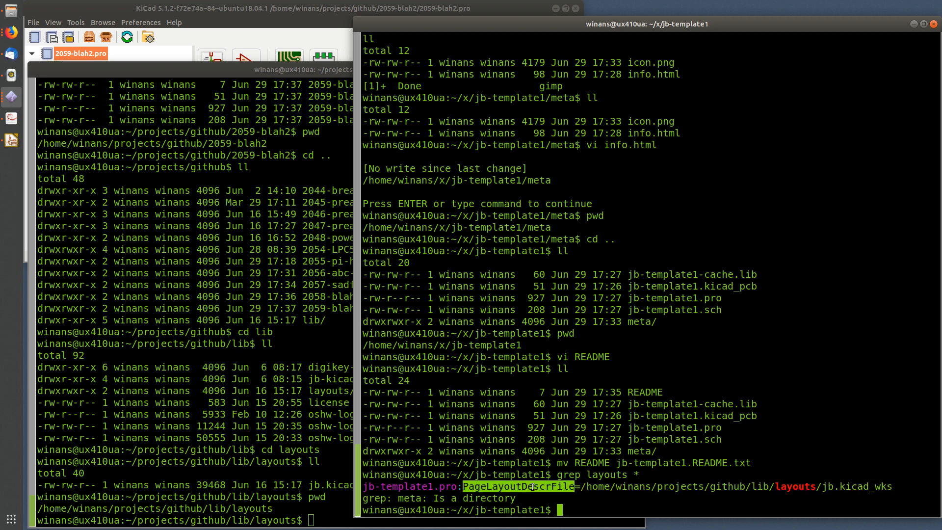
{"action": "left_click", "coordinate": [583, 485]}
{"action": "left_click_drag", "start_coordinate": [584, 485], "coordinate": [894, 487]}
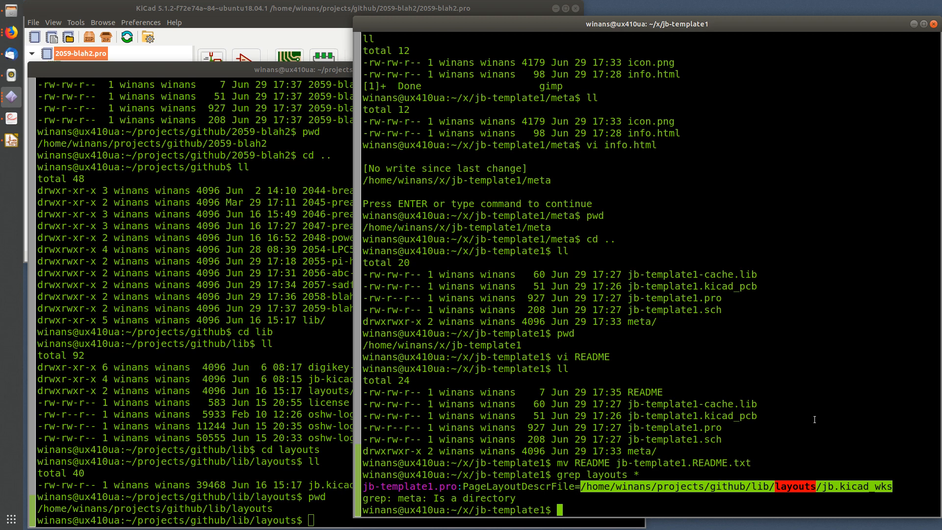
{"action": "left_click_drag", "start_coordinate": [582, 487], "coordinate": [891, 483]}
{"action": "left_click", "coordinate": [839, 471]}
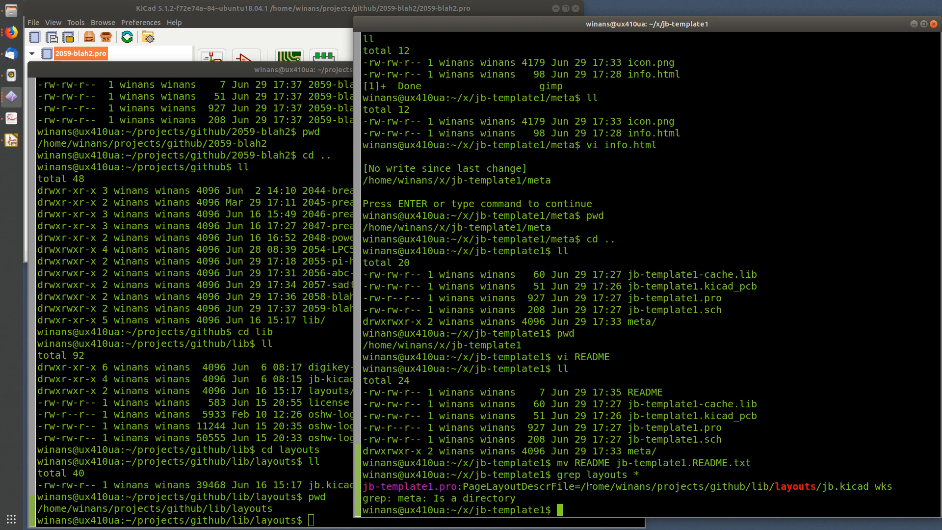
{"action": "left_click_drag", "start_coordinate": [584, 486], "coordinate": [886, 485]}
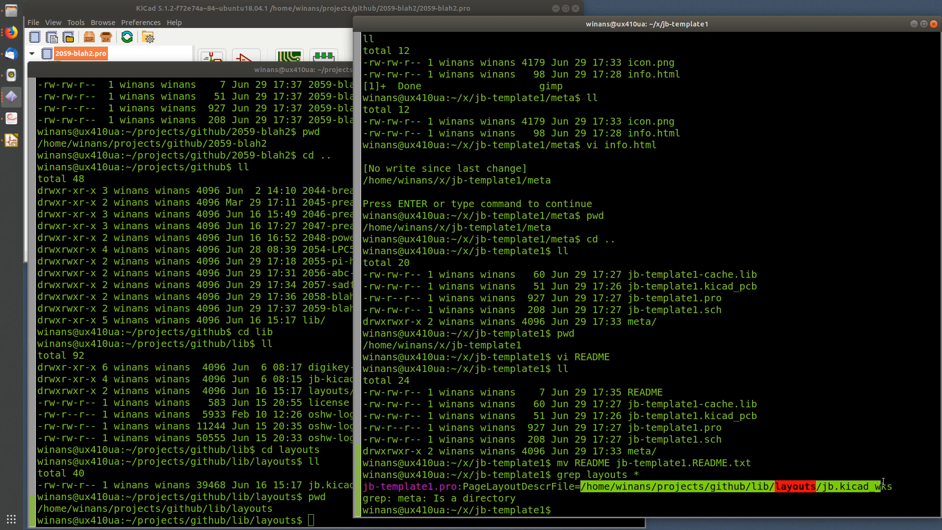
{"action": "left_click", "coordinate": [804, 443]}
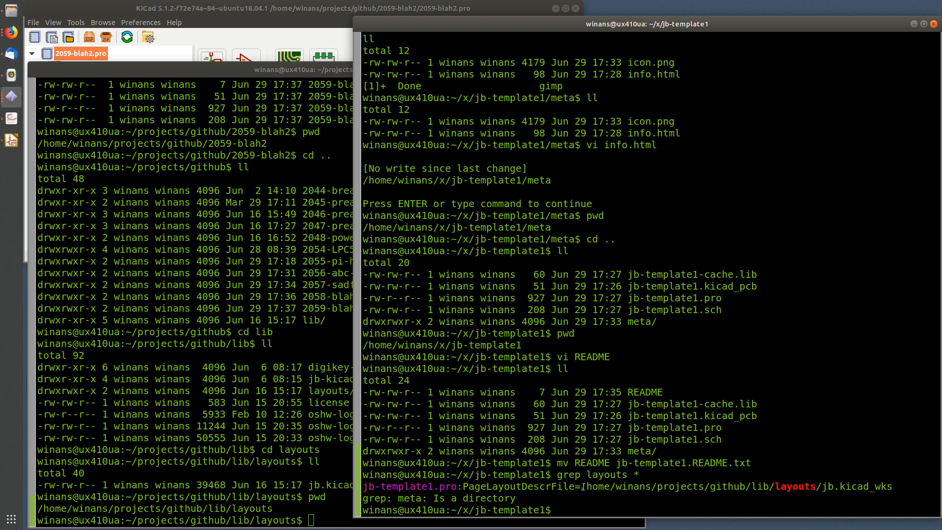
{"action": "double_click", "coordinate": [721, 488]}
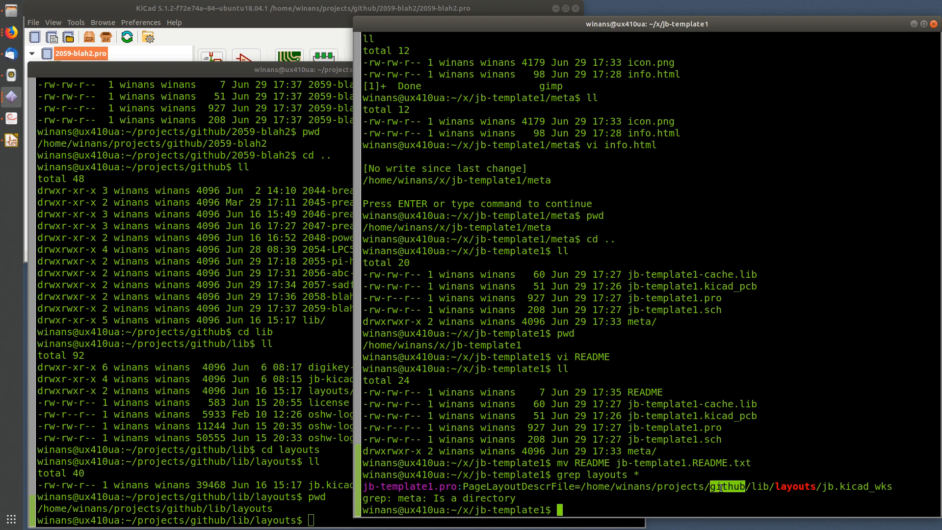
{"action": "left_click", "coordinate": [721, 488]}
Step: Copy jb.kicad_wks from github/lib/layouts into the jb-template1 directory, reusing the full path from the grep output
{"action": "left_click_drag", "start_coordinate": [583, 487], "coordinate": [894, 490]}
{"action": "key", "text": "ctrl+c"}
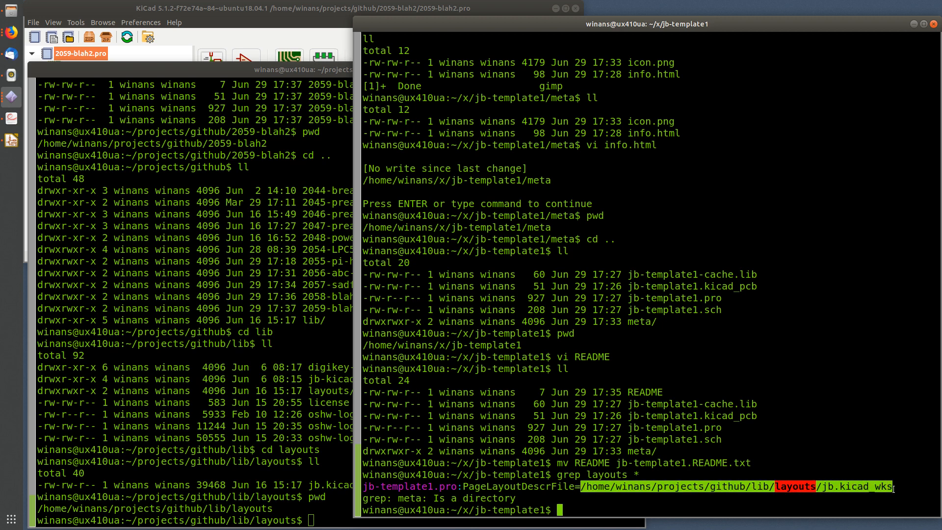
{"action": "type", "text": "cp"}
{"action": "middle_click", "coordinate": [569, 306]}
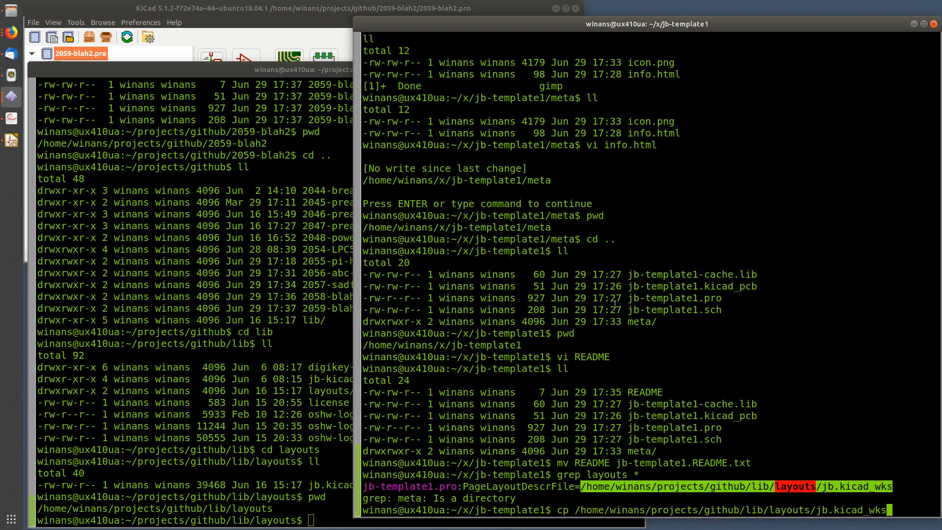
{"action": "type", "text": "."}
{"action": "key", "text": "Return"}
Step: Print the current path, list the jb-template1 files and highlight jb.kicad_wks in the listing
{"action": "type", "text": "pwd"}
{"action": "key", "text": "Return"}
{"action": "type", "text": "ll"}
{"action": "key", "text": "Return"}
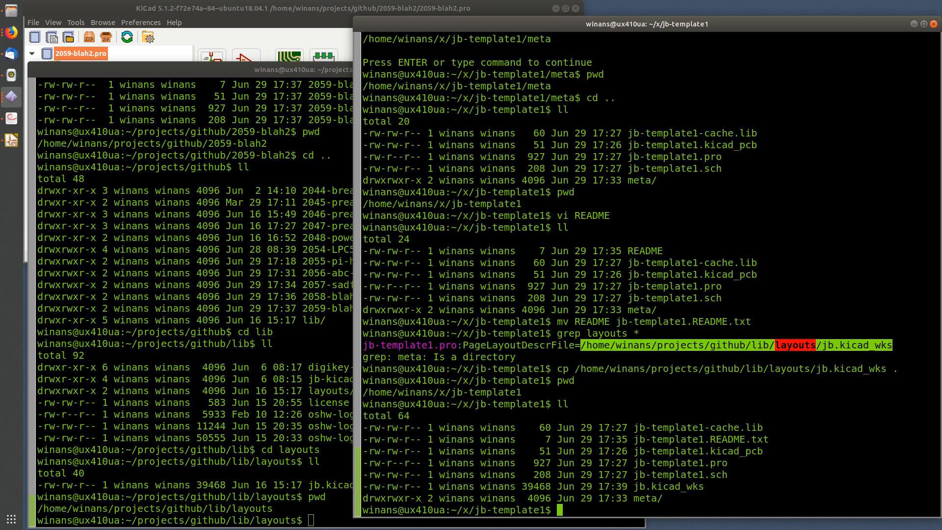
{"action": "double_click", "coordinate": [673, 486]}
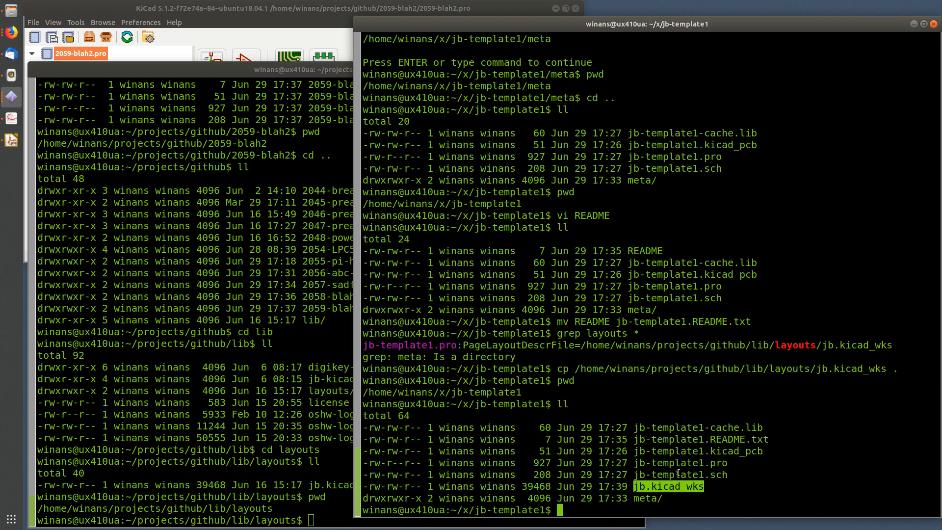
Step: Close the KiCad window of 2059-blah2, and print the path and file list of jb-template1 in the terminal
{"action": "left_click", "coordinate": [253, 6]}
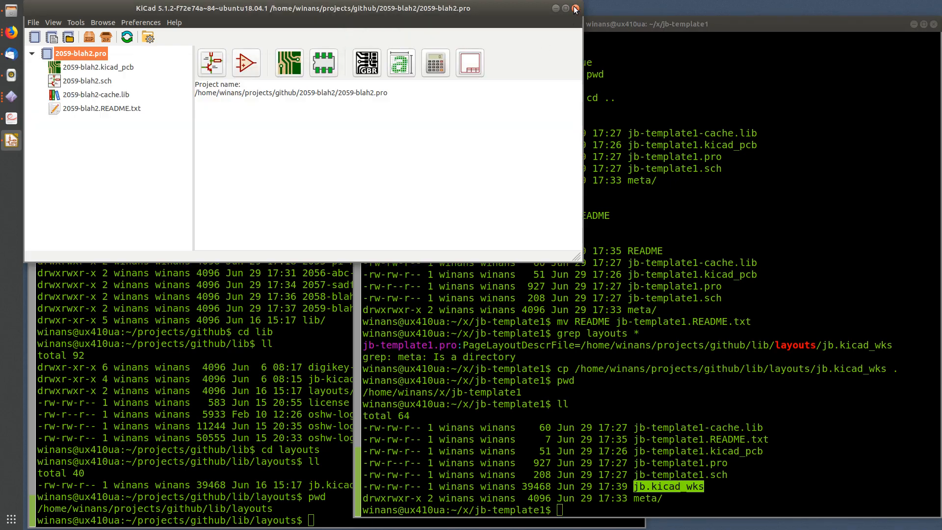
{"action": "left_click", "coordinate": [576, 8]}
{"action": "key", "text": "Return"}
{"action": "key", "text": "Return"}
{"action": "type", "text": "pwd"}
{"action": "key", "text": "Return"}
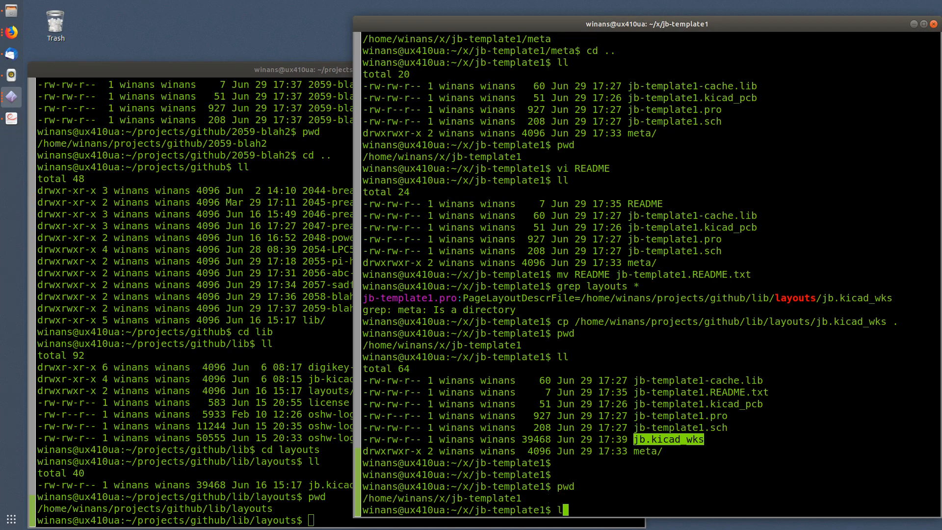
{"action": "type", "text": "ll"}
{"action": "key", "text": "Return"}
Step: Launch KiCad from the terminal with the template project jb-template1.pro
{"action": "type", "text": "kicad"}
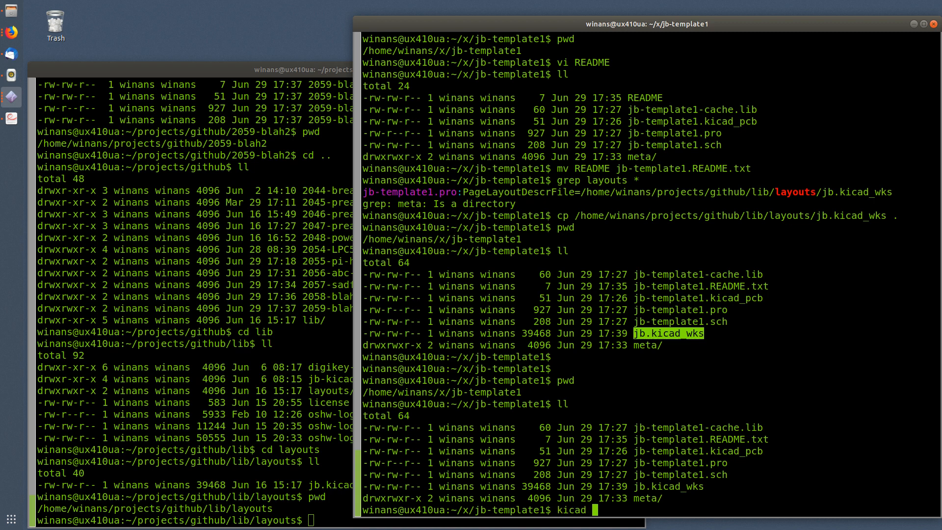
{"action": "double_click", "coordinate": [699, 461]}
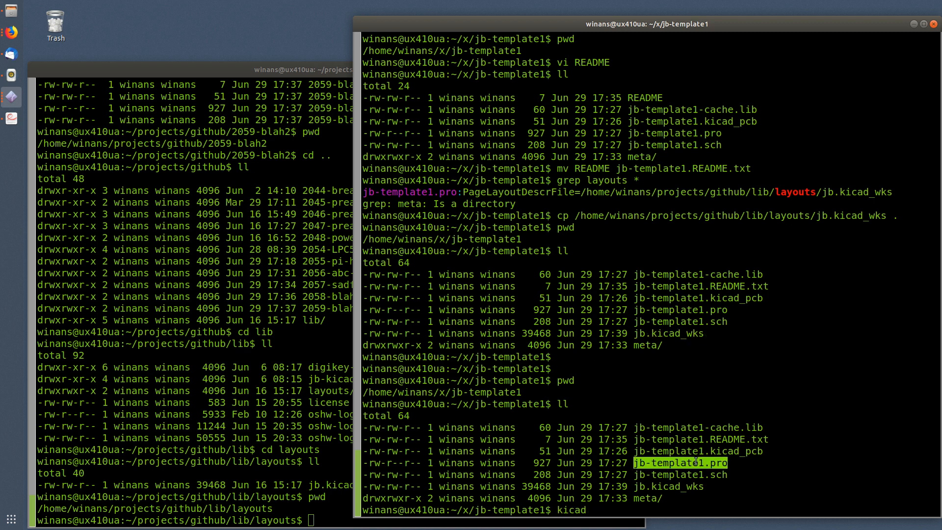
{"action": "middle_click", "coordinate": [642, 466]}
{"action": "key", "text": "Return"}
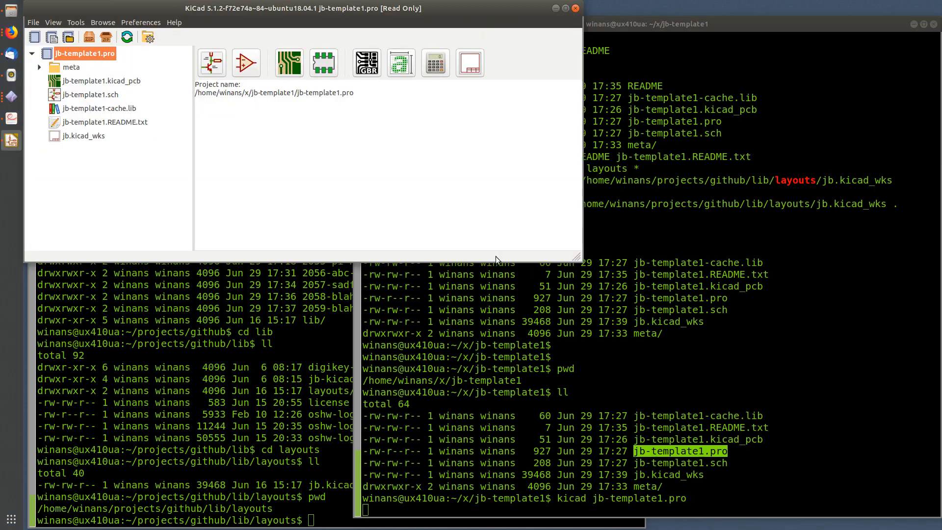
Step: Open the jb-template1.sch schematic from the project files and bring up its page settings
{"action": "left_click", "coordinate": [643, 403]}
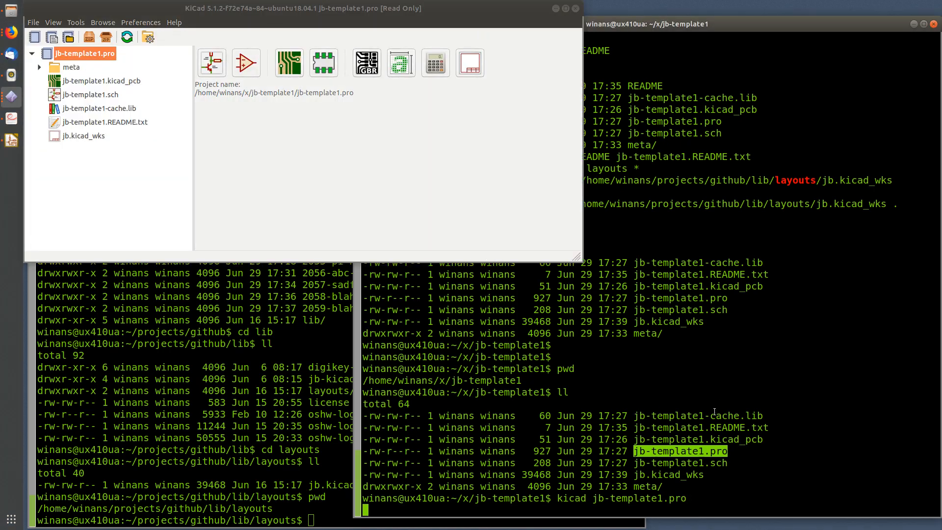
{"action": "left_click", "coordinate": [395, 143]}
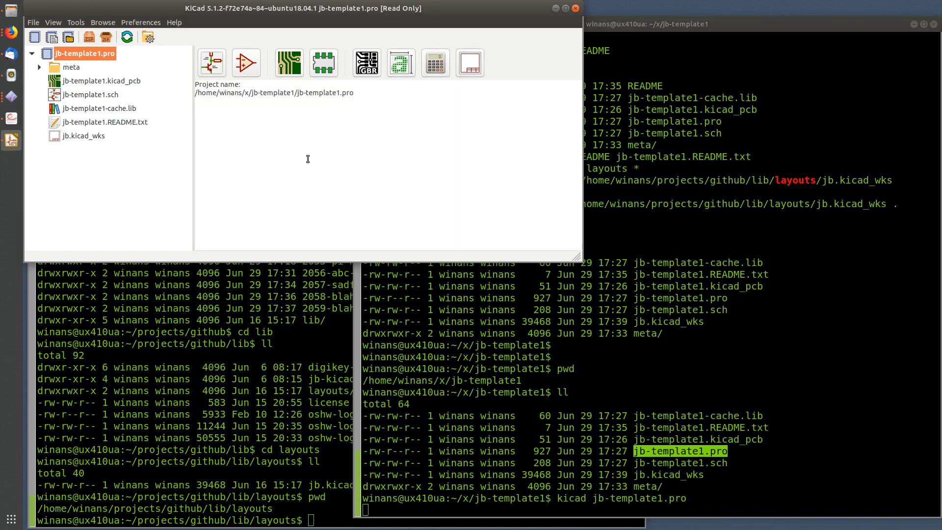
{"action": "double_click", "coordinate": [114, 99]}
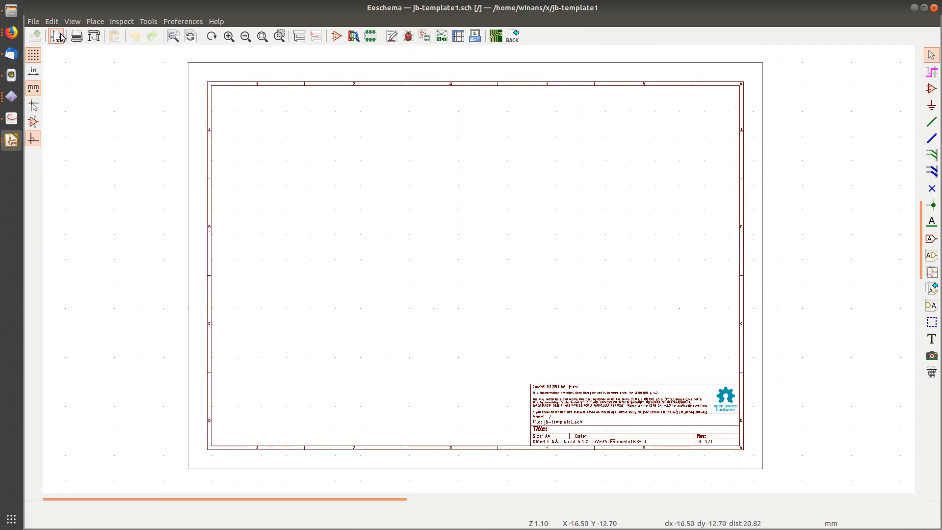
{"action": "left_click", "coordinate": [56, 36]}
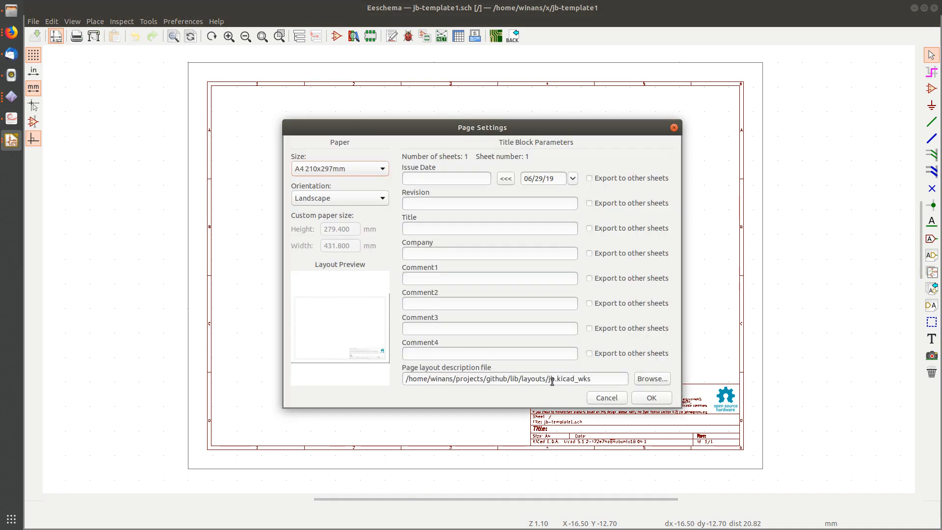
Step: Set the schematic's page layout description file to jb.kicad_wks from the jb-template1 folder, accepting the relative path
{"action": "left_click_drag", "start_coordinate": [547, 380], "coordinate": [381, 381]}
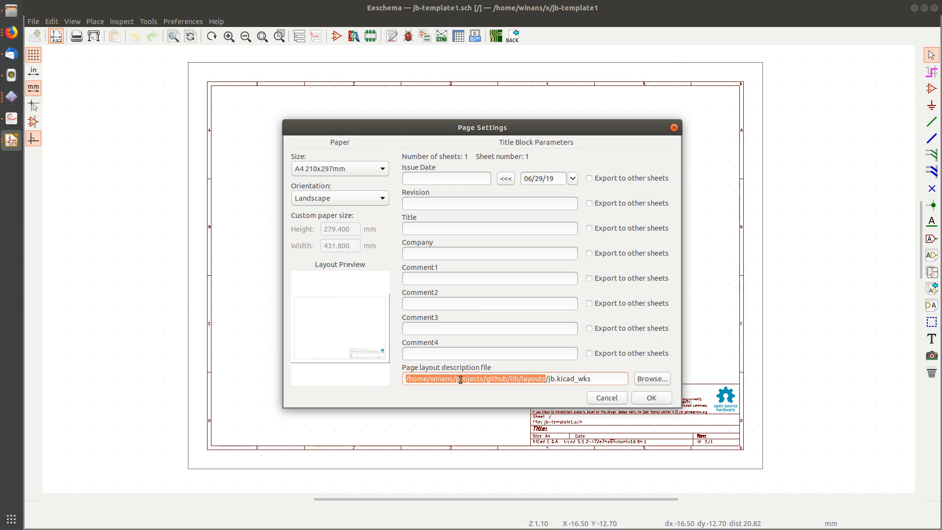
{"action": "type", "text": "."}
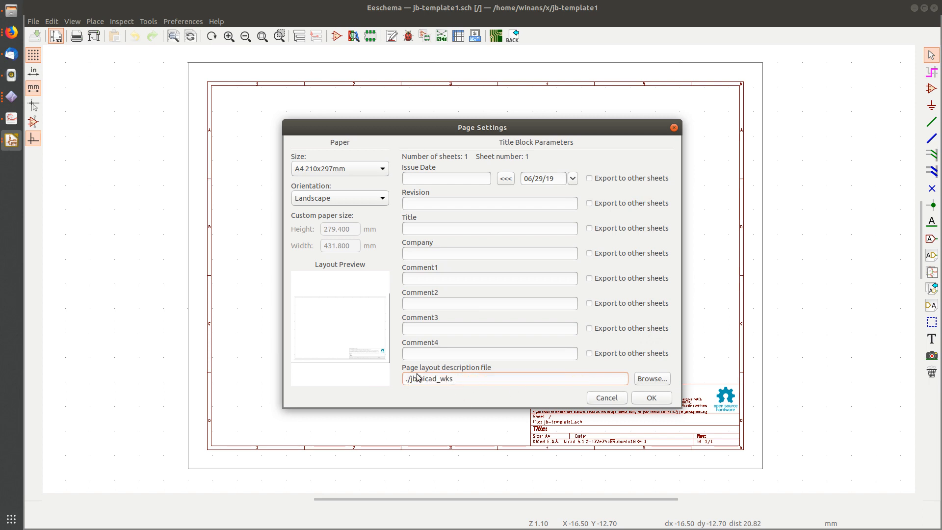
{"action": "left_click", "coordinate": [653, 380]}
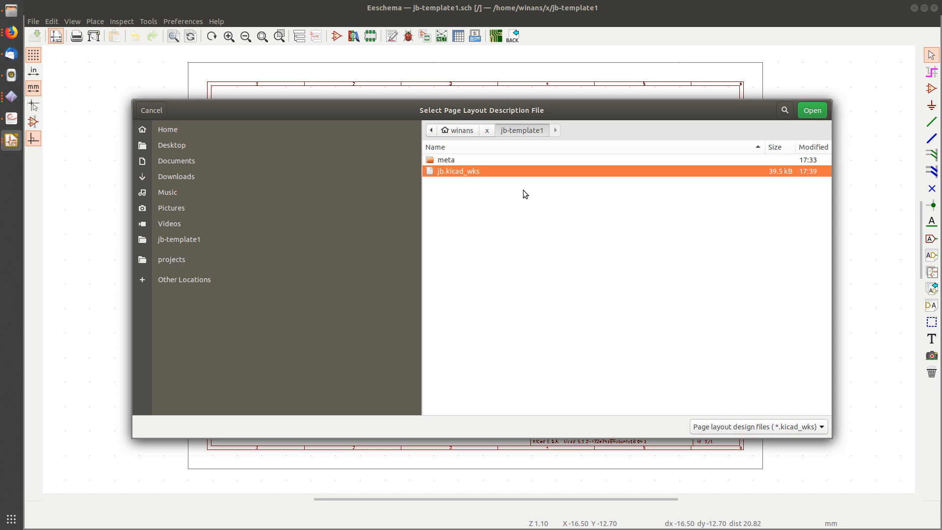
{"action": "double_click", "coordinate": [441, 172]}
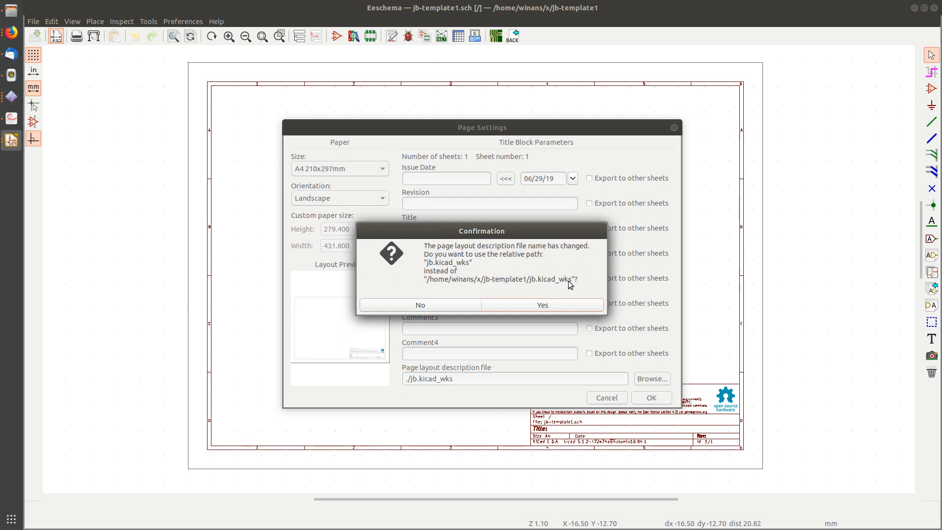
{"action": "left_click", "coordinate": [542, 304]}
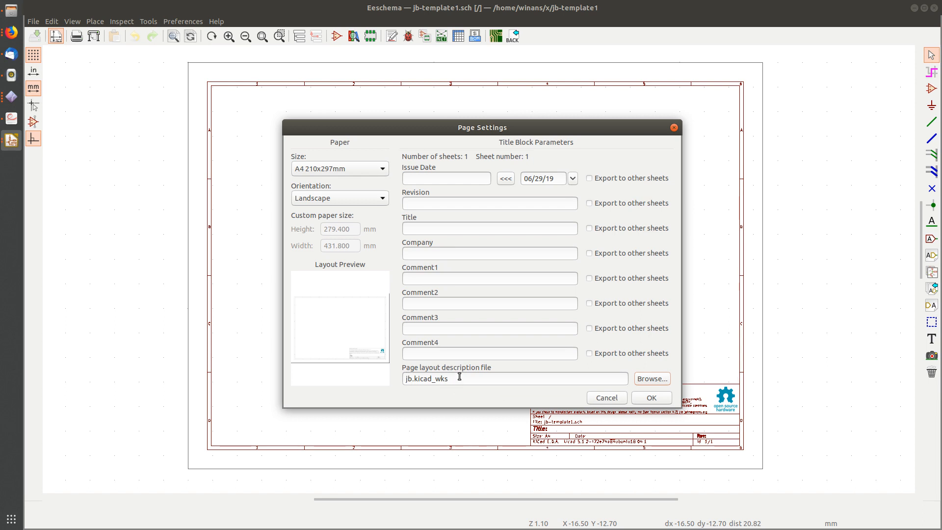
{"action": "left_click", "coordinate": [657, 397]}
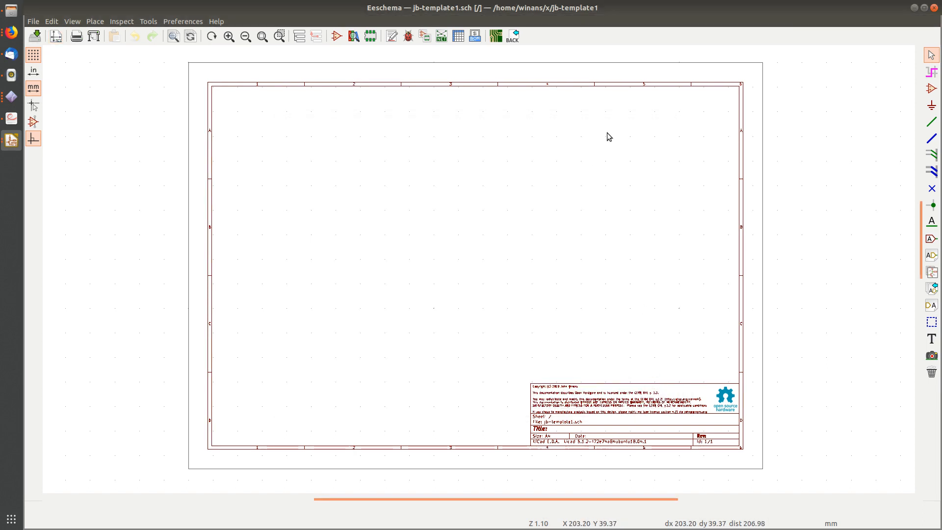
Step: Save the jb-template1.sch schematic and close both the schematic editor and the KiCad project window
{"action": "key", "text": "ctrl+s"}
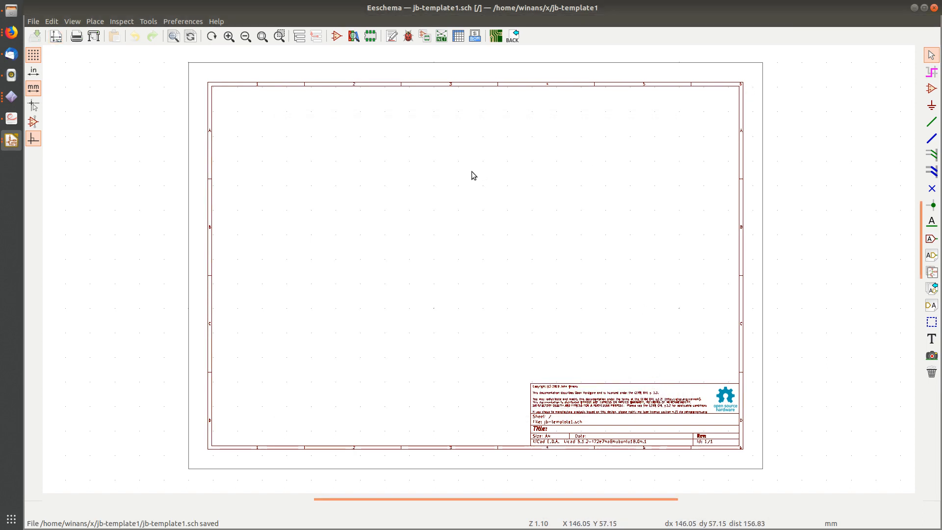
{"action": "left_click", "coordinate": [934, 7]}
{"action": "left_click", "coordinate": [576, 9]}
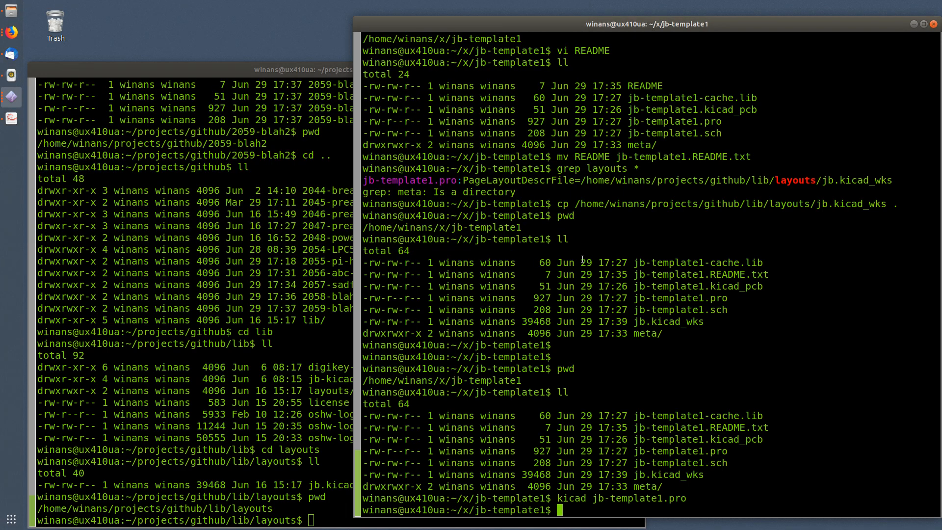
Step: Print the current path and list the jb-template1 files in the terminal
{"action": "key", "text": "Return"}
{"action": "key", "text": "Return"}
{"action": "type", "text": "pwd"}
{"action": "key", "text": "Return"}
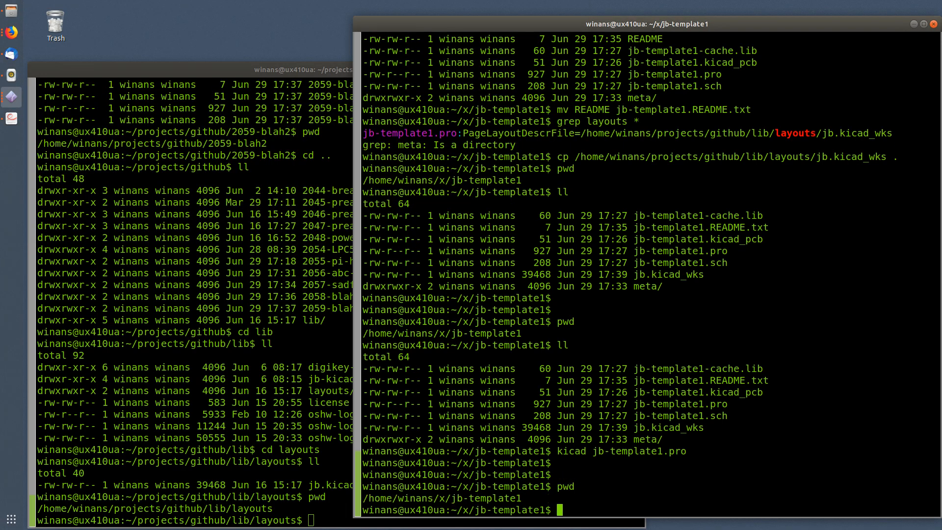
{"action": "type", "text": "ll"}
{"action": "key", "text": "Return"}
Step: Search all files in jb-template1 for jb.kicad_wks with grep, reusing the file name from the listing
{"action": "type", "text": "grep"}
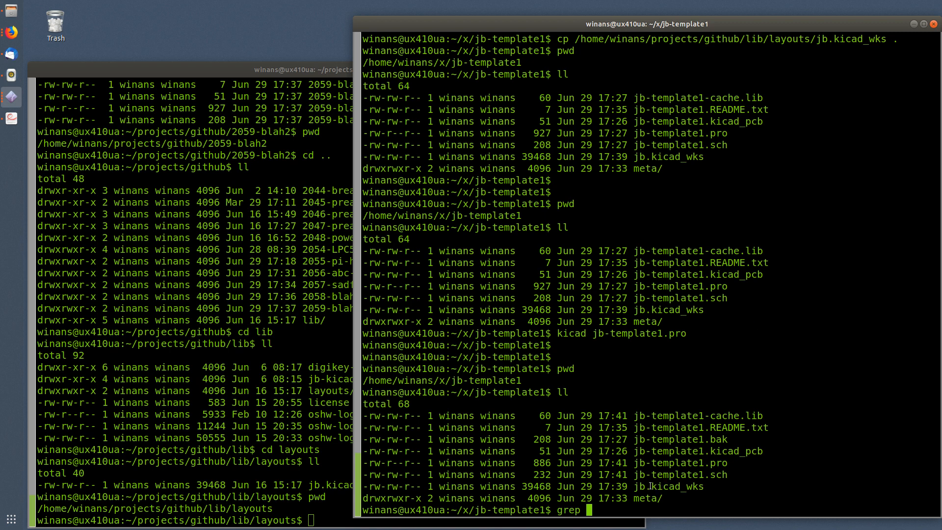
{"action": "left_click_drag", "start_coordinate": [651, 486], "coordinate": [698, 486]}
{"action": "double_click", "coordinate": [699, 489]}
{"action": "key", "text": "ctrl+c"}
{"action": "left_click", "coordinate": [671, 489]}
{"action": "triple_click", "coordinate": [643, 486]}
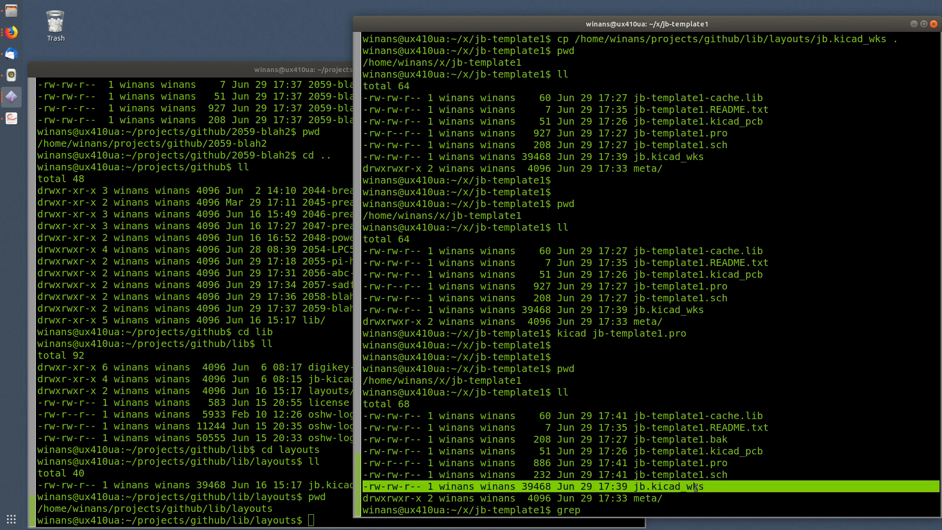
{"action": "double_click", "coordinate": [643, 486]}
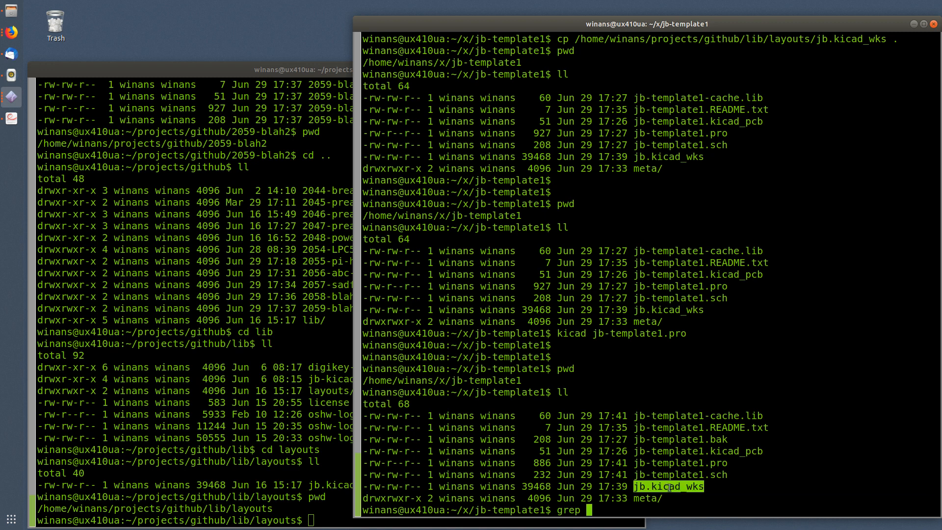
{"action": "middle_click", "coordinate": [670, 487]}
{"action": "type", "text": "*"}
{"action": "key", "text": "Return"}
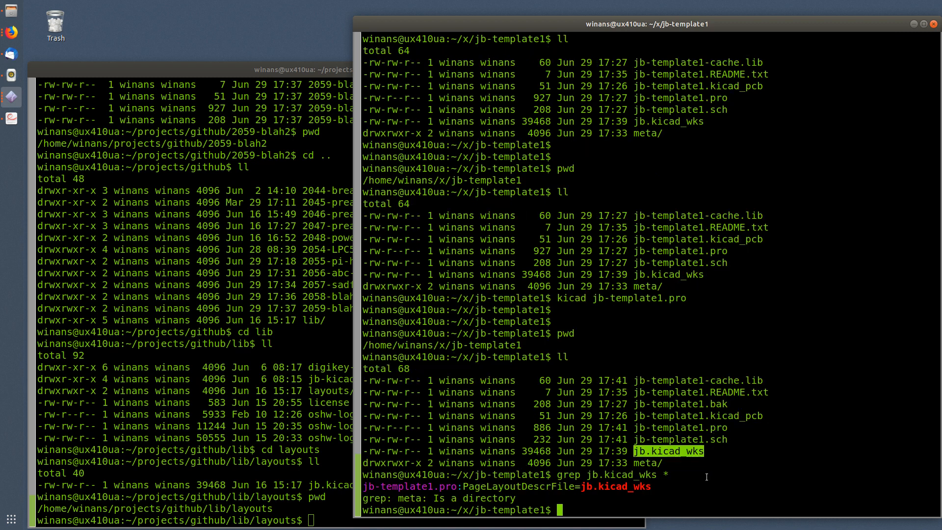
Step: Highlight the project file name and its page layout value in the grep output, and clear the selection
{"action": "double_click", "coordinate": [417, 486]}
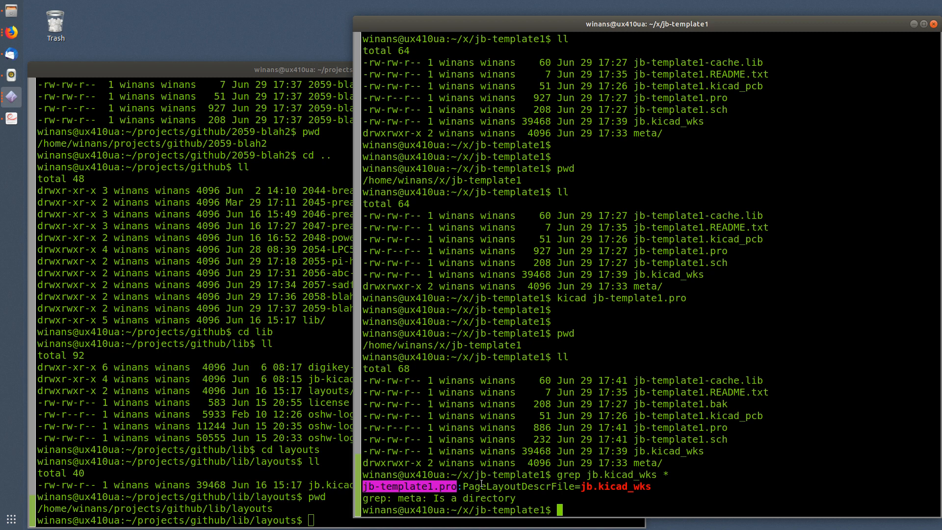
{"action": "double_click", "coordinate": [607, 487]}
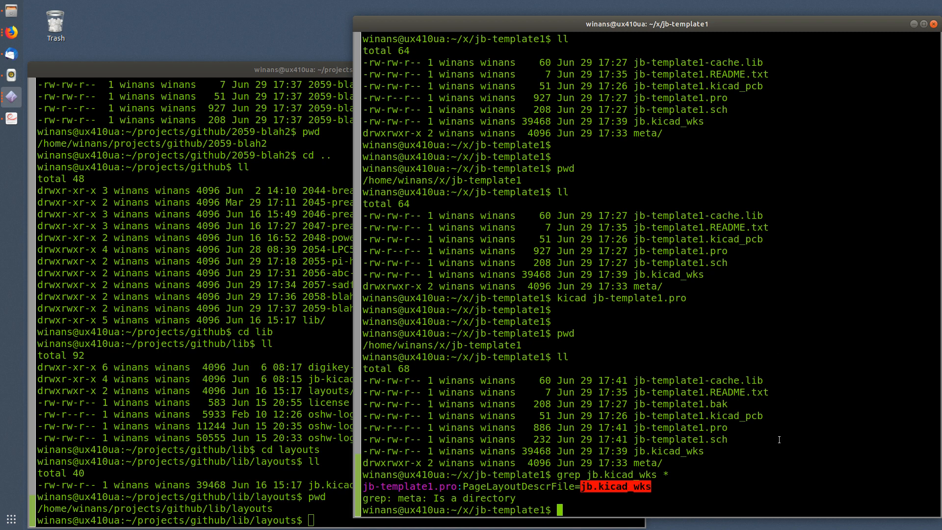
{"action": "left_click", "coordinate": [765, 451]}
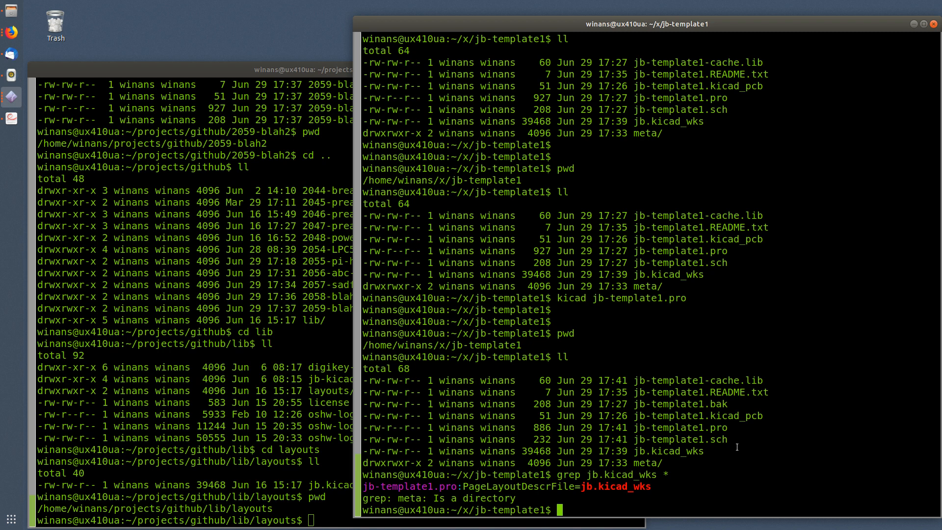
Step: Launch KiCad in the background from the terminal and start a new project from the user template xyz
{"action": "type", "text": "kicad&"}
{"action": "key", "text": "Return"}
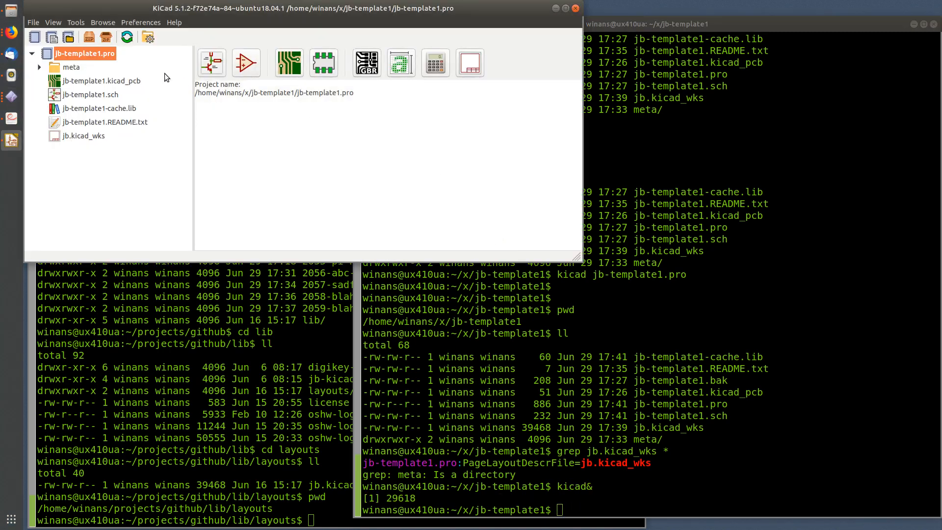
{"action": "left_click", "coordinate": [78, 44]}
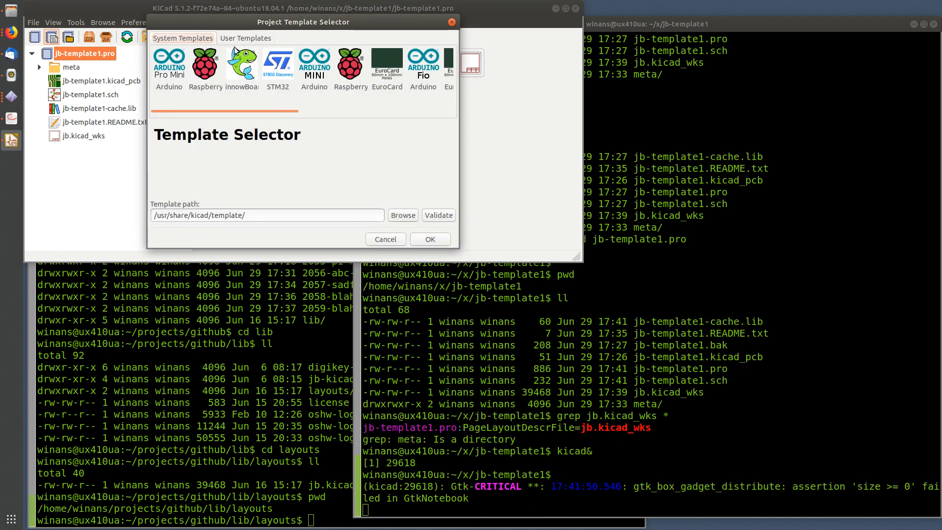
{"action": "left_click", "coordinate": [238, 40]}
{"action": "left_click", "coordinate": [167, 57]}
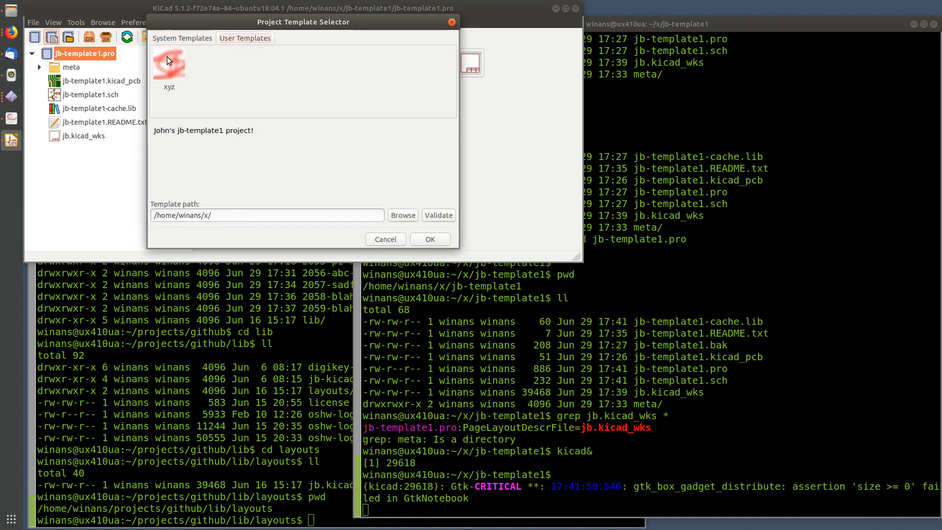
{"action": "left_click", "coordinate": [442, 239]}
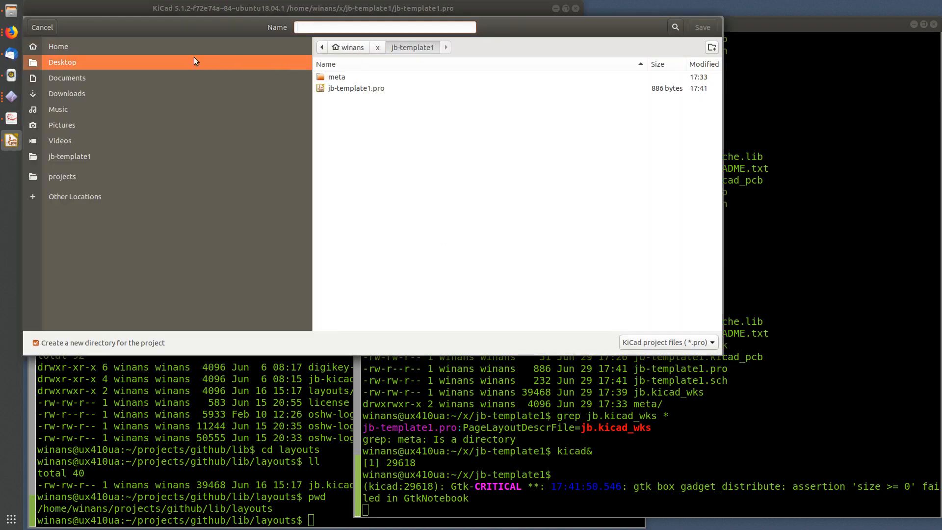
Step: Save the new project as 2060-blah-another-one in projects/github, with its own directory
{"action": "left_click", "coordinate": [66, 175]}
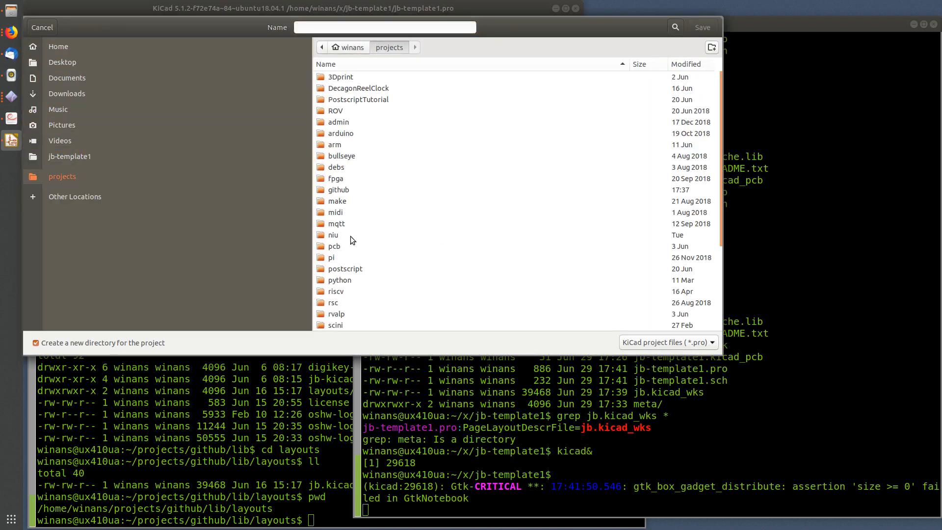
{"action": "double_click", "coordinate": [339, 189]}
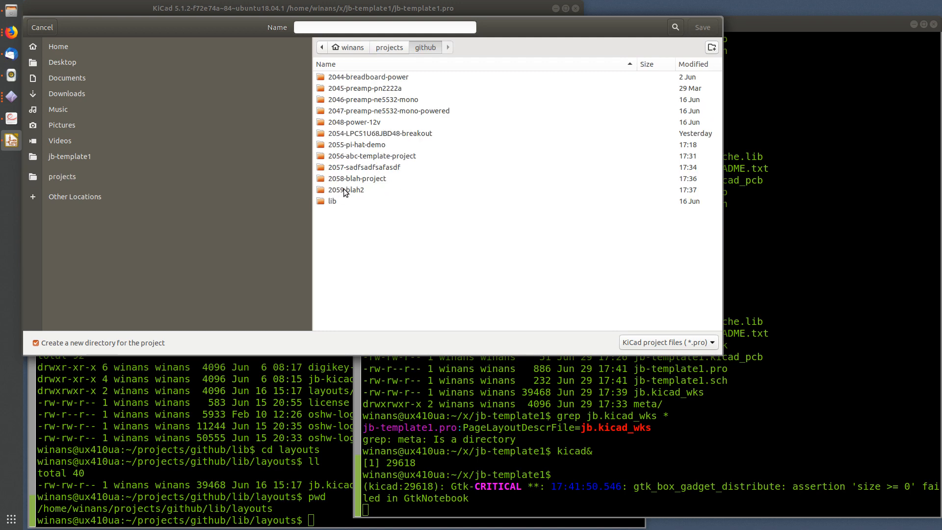
{"action": "left_click", "coordinate": [356, 27]}
{"action": "type", "text": "2060-"}
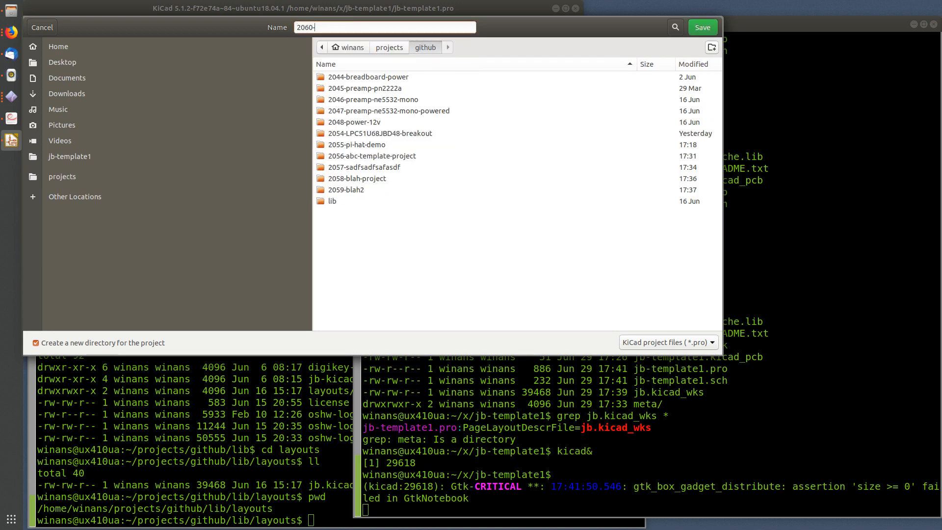
{"action": "type", "text": "blah-another-one"}
{"action": "left_click", "coordinate": [703, 27]}
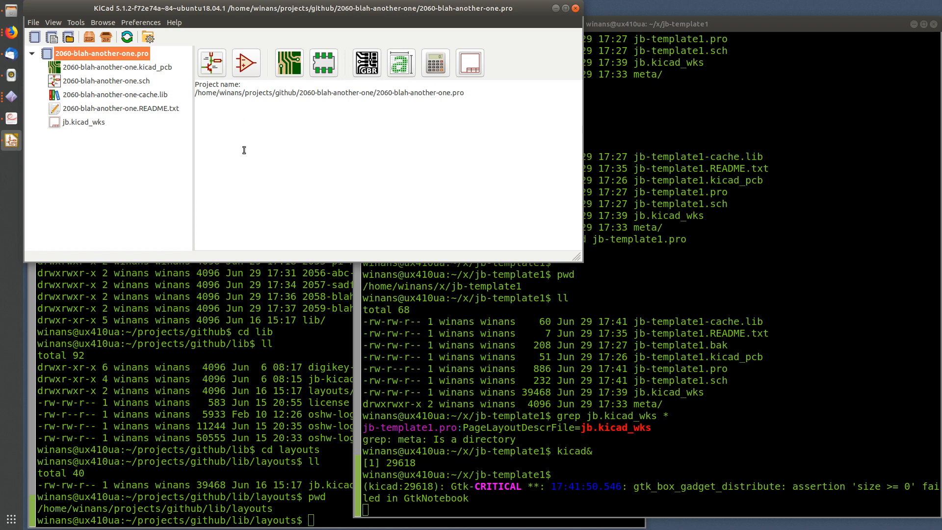
Step: In the other terminal, print the current path, list the home directory and change to projects/github
{"action": "left_click", "coordinate": [150, 396]}
{"action": "type", "text": "pwd"}
{"action": "key", "text": "Return"}
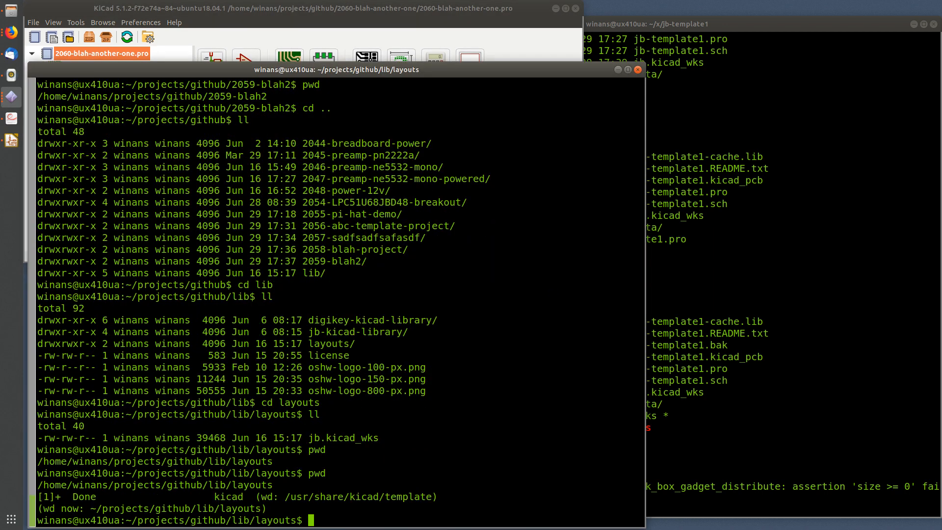
{"action": "type", "text": "cd"}
{"action": "key", "text": "Return"}
{"action": "type", "text": "ll"}
{"action": "key", "text": "Return"}
{"action": "type", "text": "proj*/"}
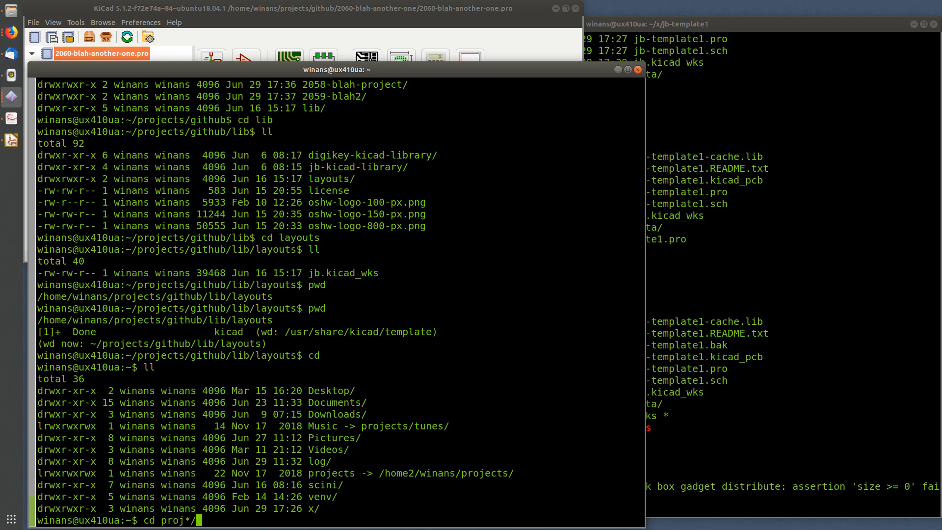
{"action": "type", "text": "github"}
{"action": "key", "text": "Return"}
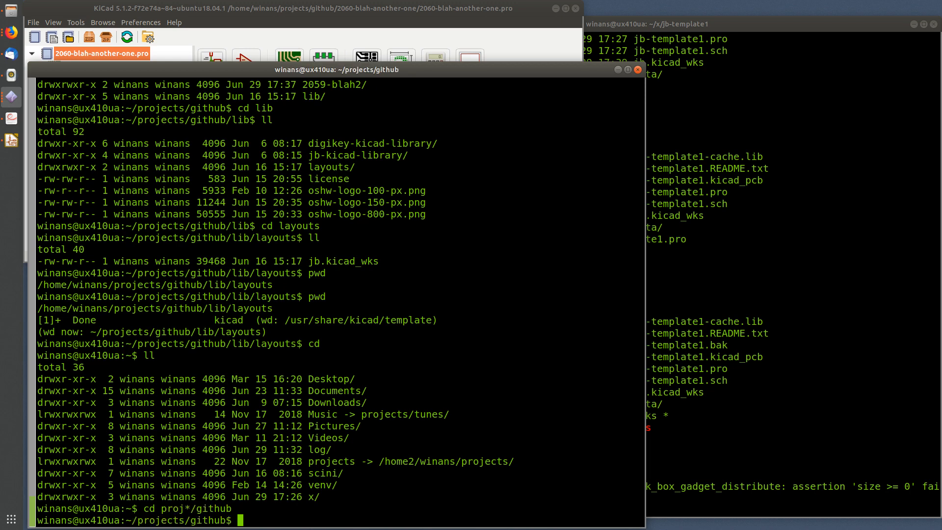
Step: List the github project folders and change into 2060-blah-another-one
{"action": "type", "text": "ll"}
{"action": "key", "text": "Return"}
{"action": "type", "text": "cd"}
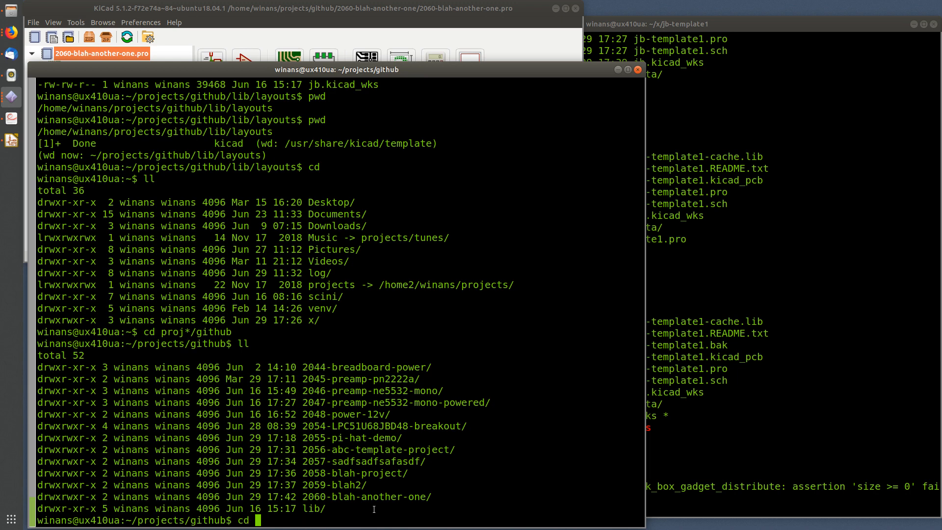
{"action": "double_click", "coordinate": [381, 497]}
{"action": "middle_click", "coordinate": [385, 270]}
{"action": "key", "text": "Return"}
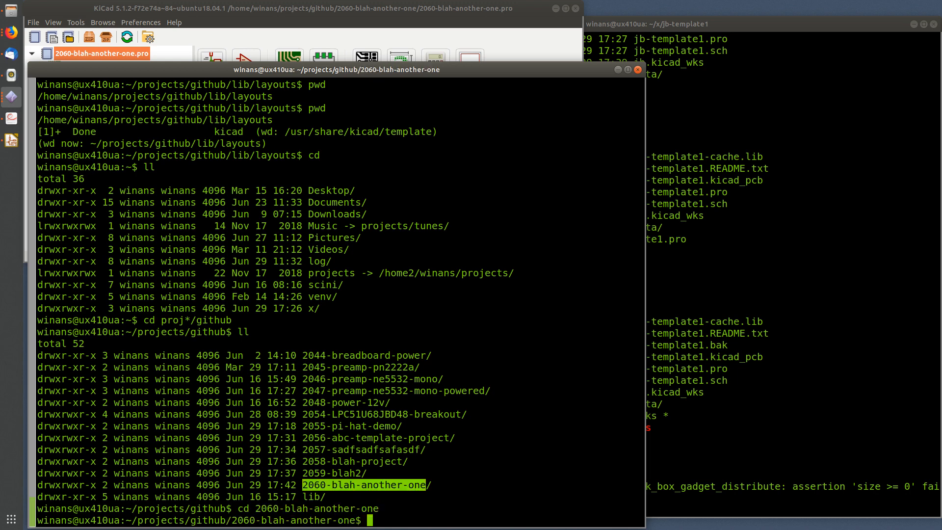
Step: List all files of the new project, including hidden ones, with ls -ola and ls -al
{"action": "type", "text": "ls -ola"}
{"action": "key", "text": "Return"}
{"action": "type", "text": "ls -al"}
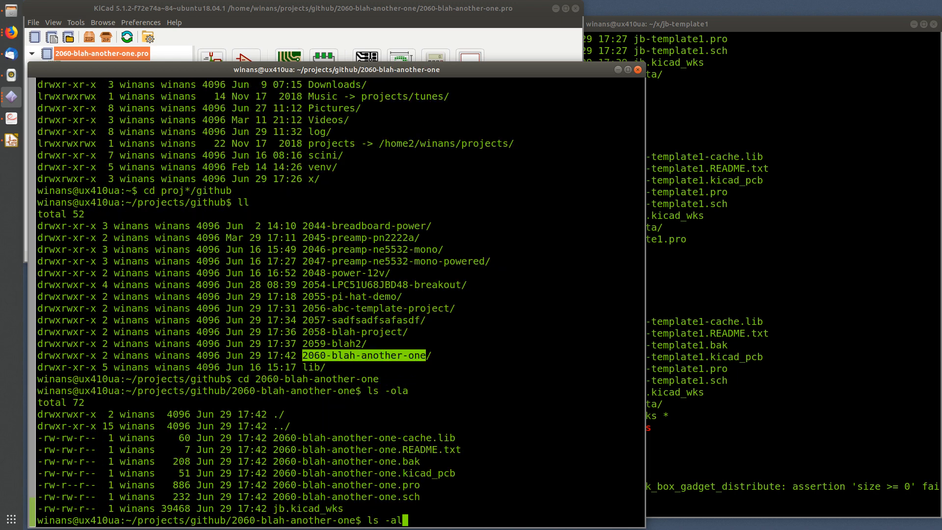
{"action": "key", "text": "Return"}
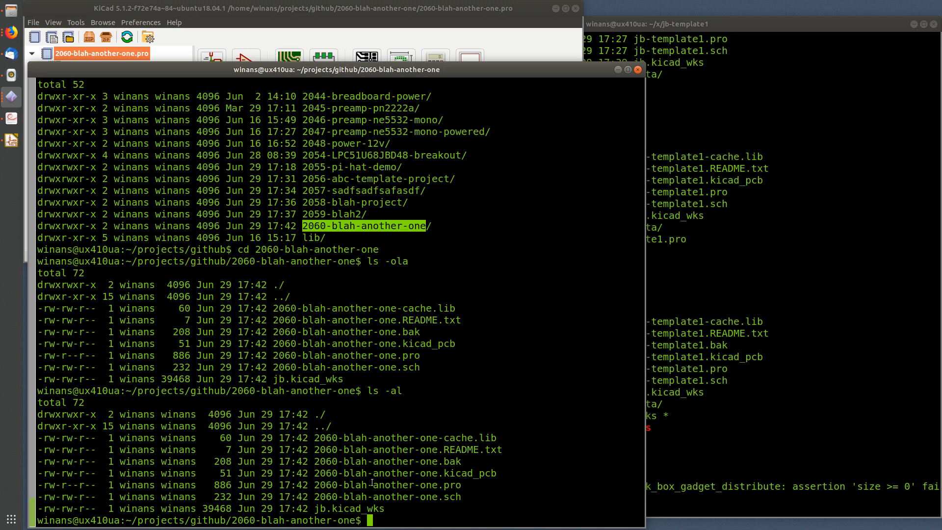
Step: Print the path and file list of jb-template1, highlight jb.kicad_wks, and return to the new project's listing for comparison
{"action": "key", "text": "alt+Tab"}
{"action": "key", "text": "Return"}
{"action": "key", "text": "Return"}
{"action": "type", "text": "p"}
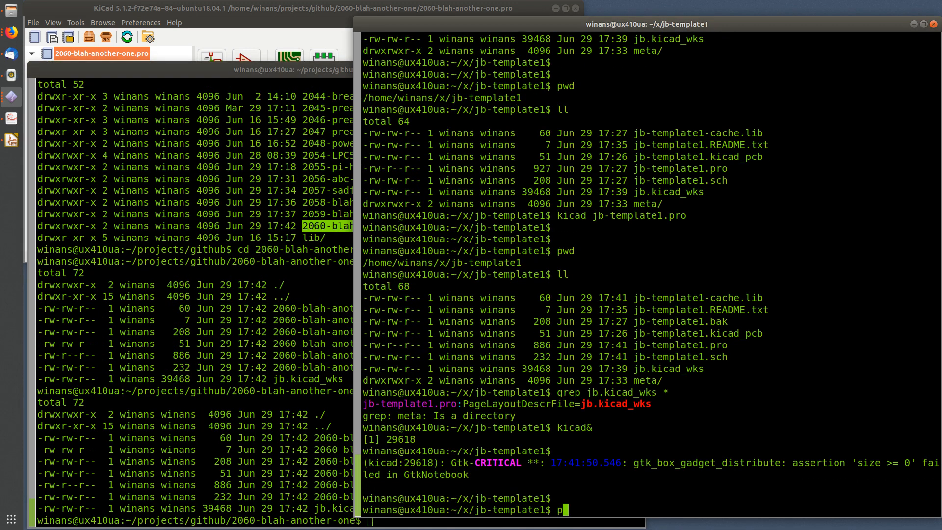
{"action": "type", "text": "wd"}
{"action": "key", "text": "Return"}
{"action": "type", "text": "ll"}
{"action": "key", "text": "Return"}
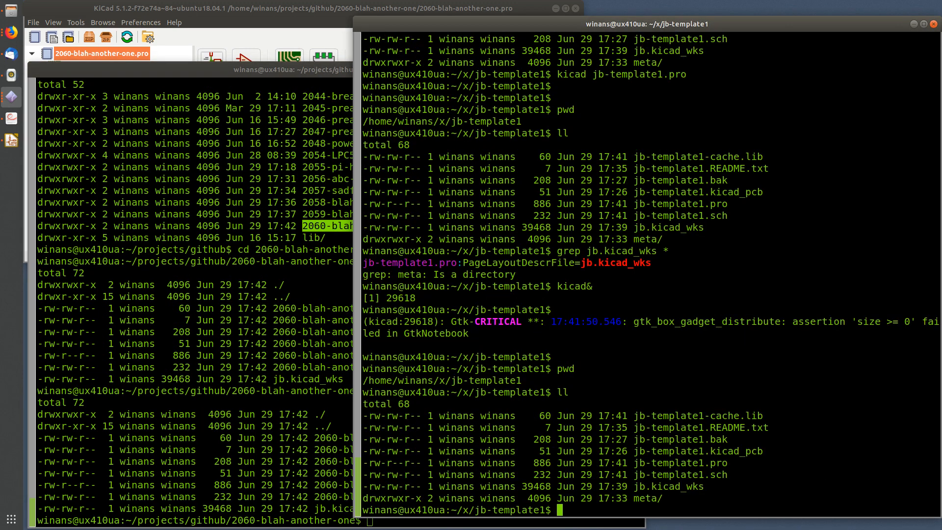
{"action": "double_click", "coordinate": [686, 488]}
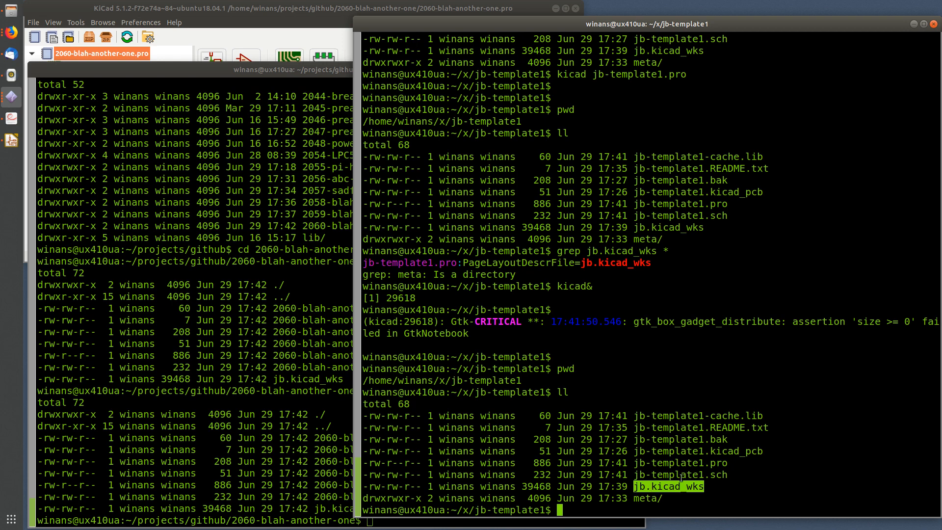
{"action": "left_click", "coordinate": [328, 469]}
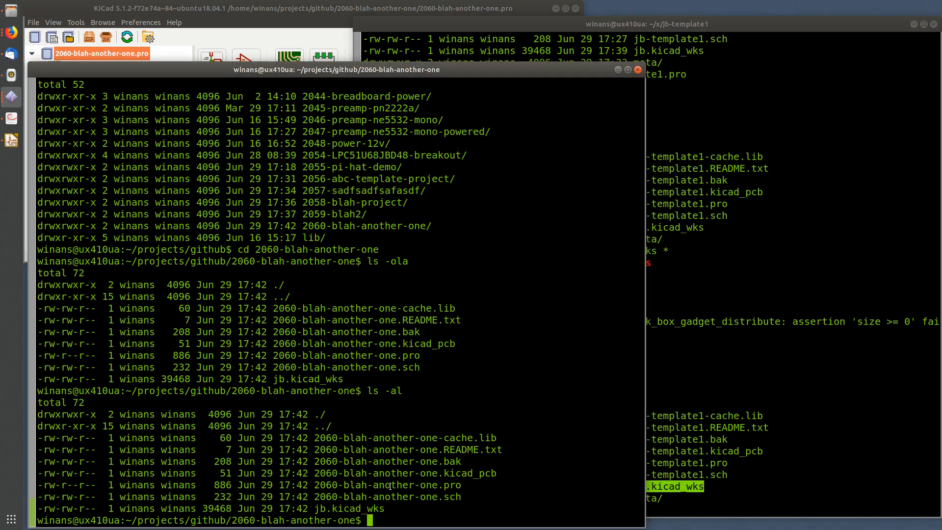
Step: Open the schematic of 2060-blah-another-one in KiCad, examine its title block, and close it to return to the terminals
{"action": "left_click", "coordinate": [258, 10]}
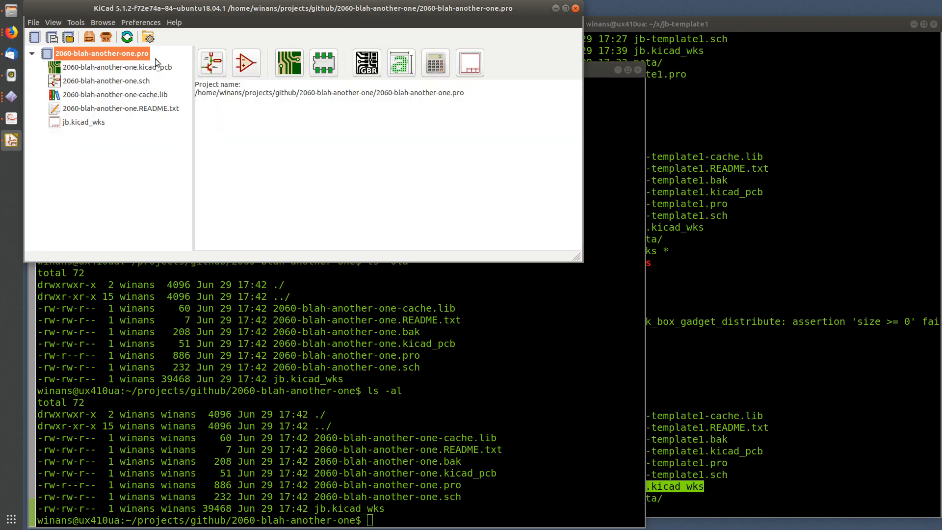
{"action": "left_click", "coordinate": [130, 82]}
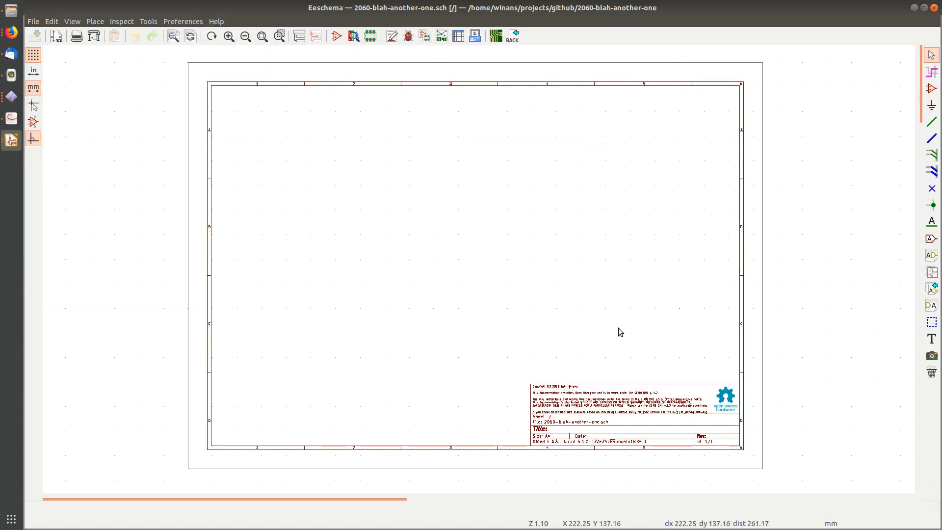
{"action": "scroll", "coordinate": [614, 425], "scroll_direction": "up", "scroll_amount": 3}
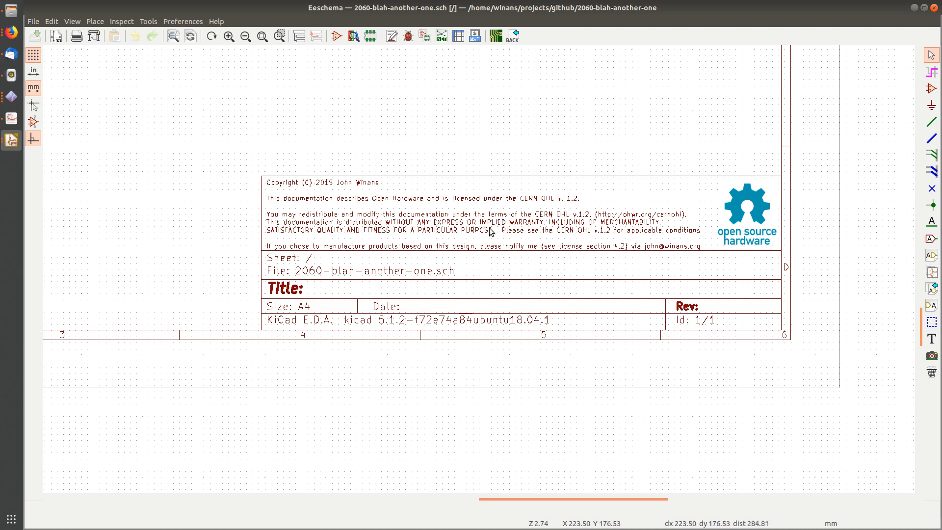
{"action": "middle_click_drag", "start_coordinate": [420, 132], "coordinate": [486, 229]}
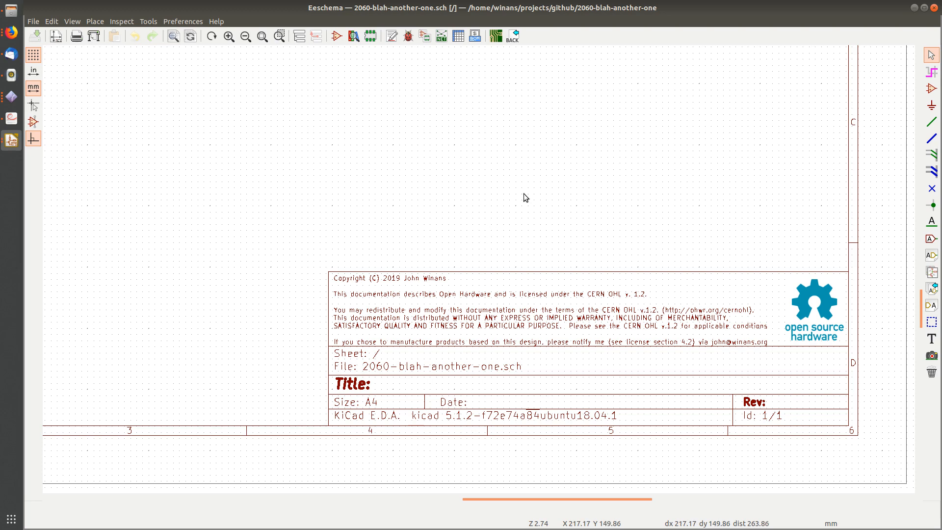
{"action": "left_click", "coordinate": [934, 8]}
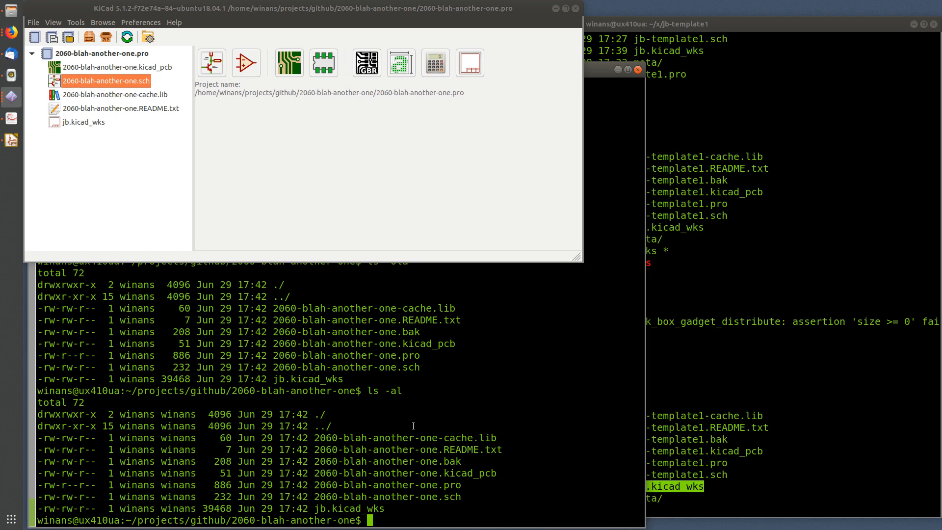
{"action": "left_click", "coordinate": [428, 435]}
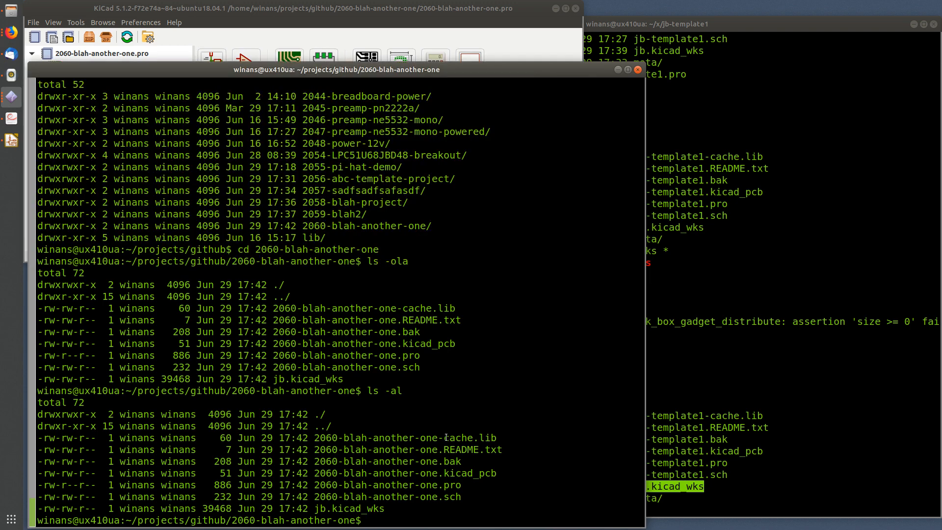
{"action": "left_click", "coordinate": [697, 289]}
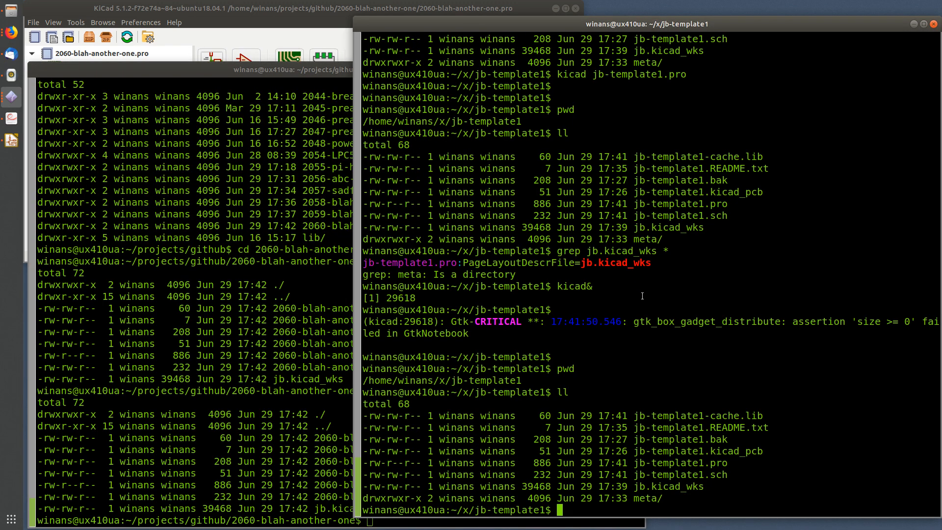
Step: Reopen the 2060-blah-another-one schematic in KiCad and view its path environment variables without changing them
{"action": "left_click", "coordinate": [234, 10]}
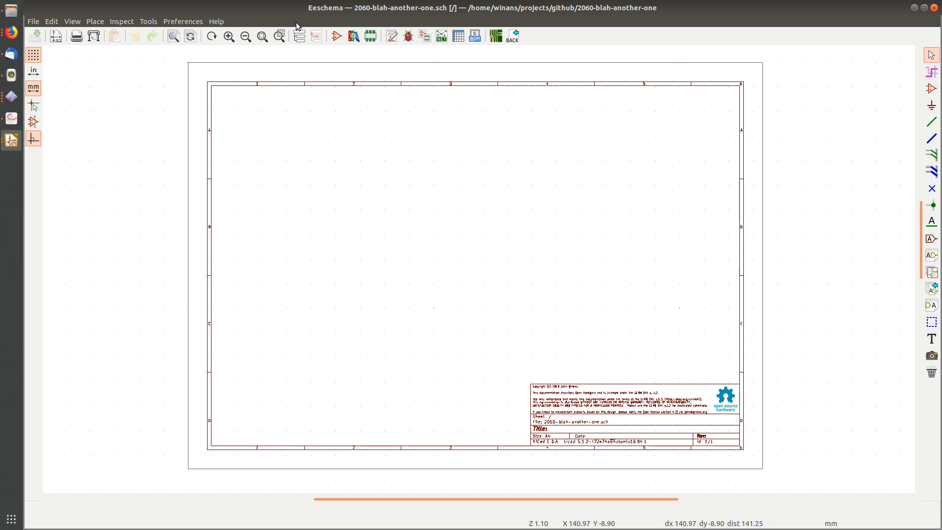
{"action": "left_click", "coordinate": [186, 22]}
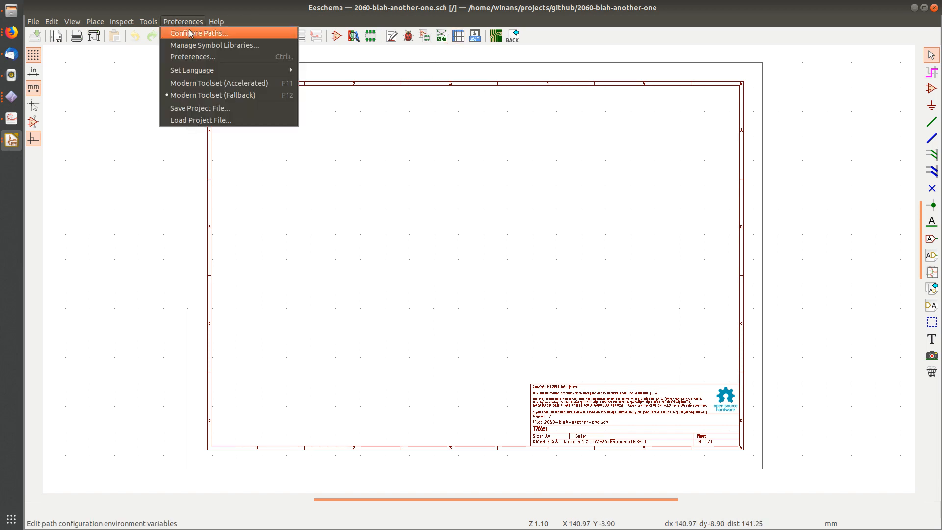
{"action": "left_click", "coordinate": [189, 31]}
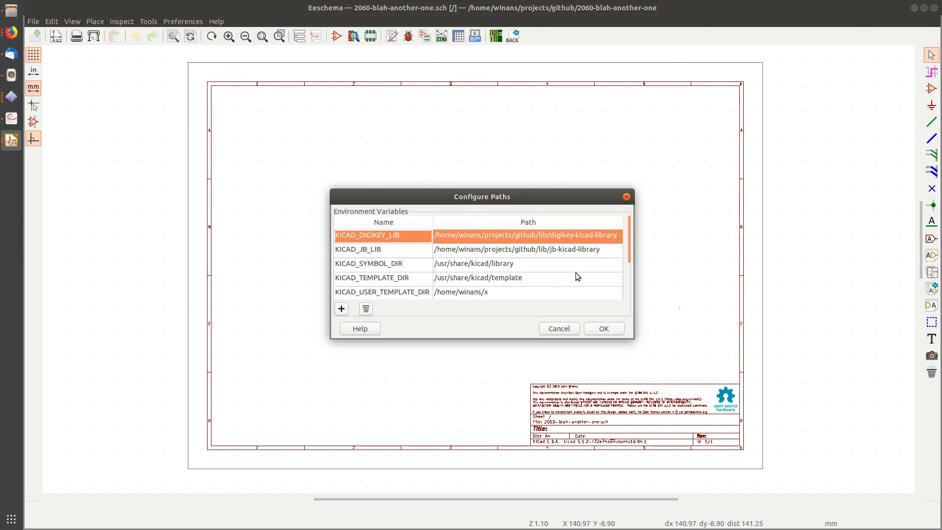
{"action": "left_click", "coordinate": [560, 329]}
Step: Check the project-specific symbol libraries without changing them, and close the schematic editor
{"action": "left_click", "coordinate": [184, 22]}
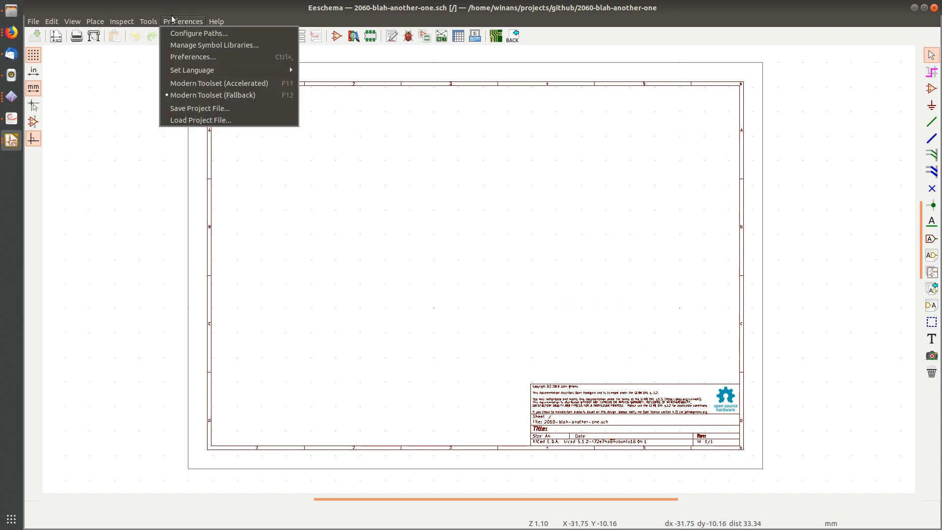
{"action": "left_click", "coordinate": [230, 47]}
{"action": "left_click", "coordinate": [363, 138]}
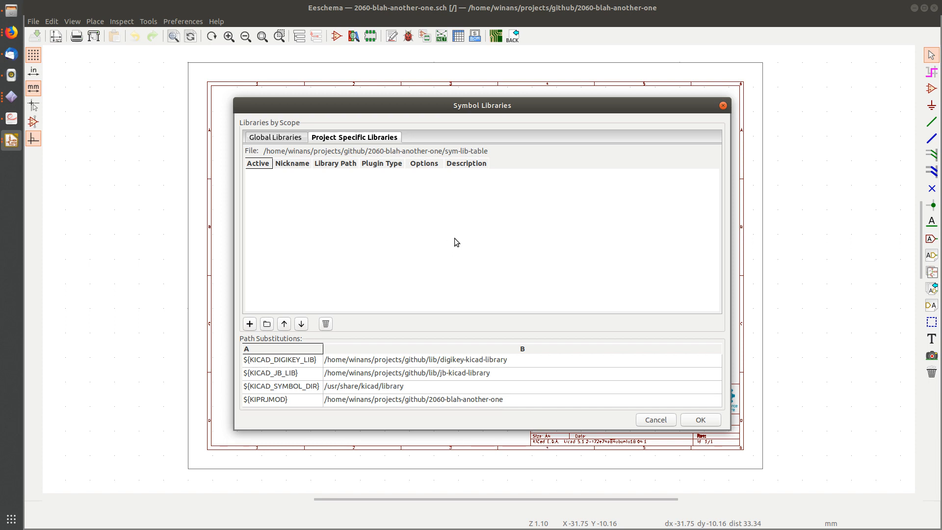
{"action": "left_click", "coordinate": [656, 420]}
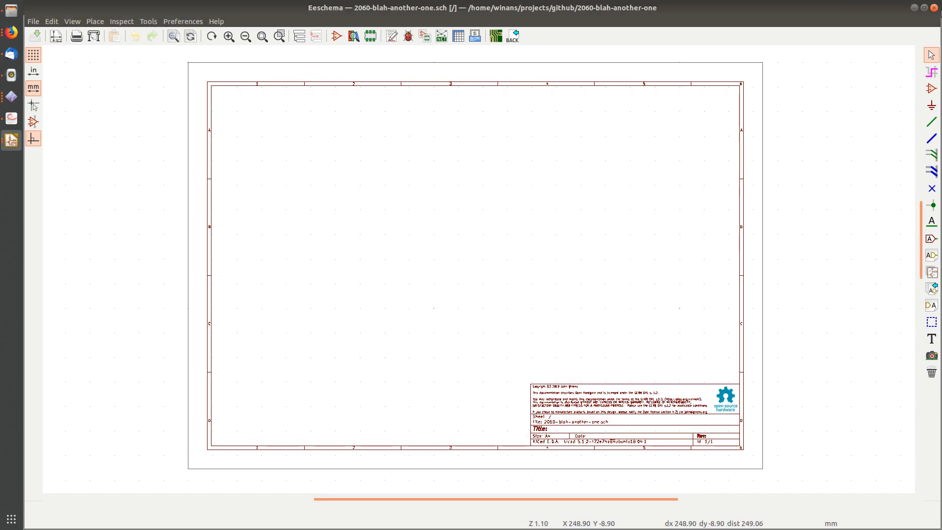
{"action": "left_click", "coordinate": [934, 8]}
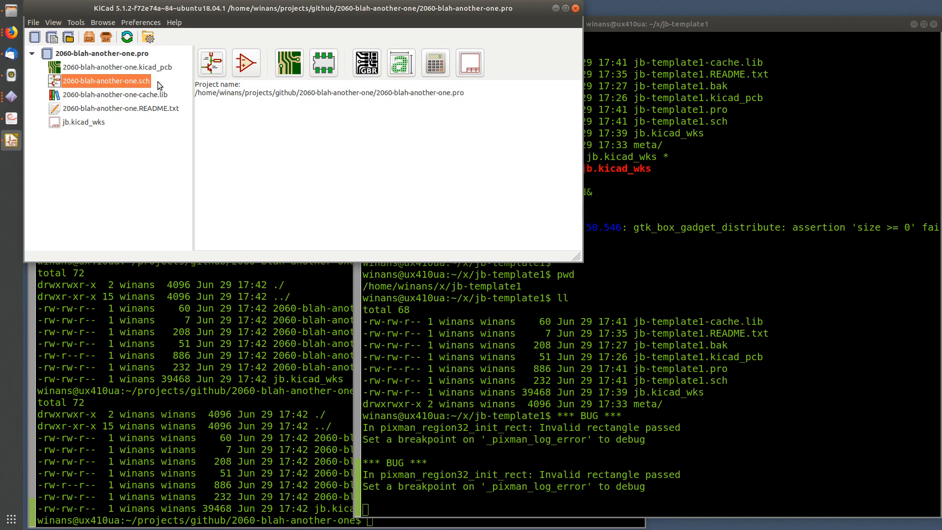
Step: Open the project's PCB file, check its project-specific footprint libraries, and close the board editor
{"action": "left_click", "coordinate": [156, 67]}
{"action": "double_click", "coordinate": [155, 67]}
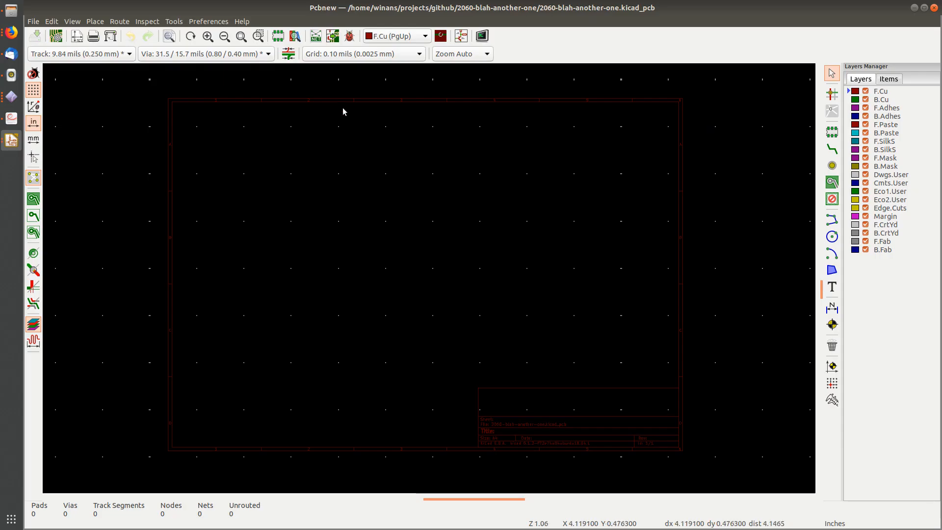
{"action": "left_click", "coordinate": [209, 21]}
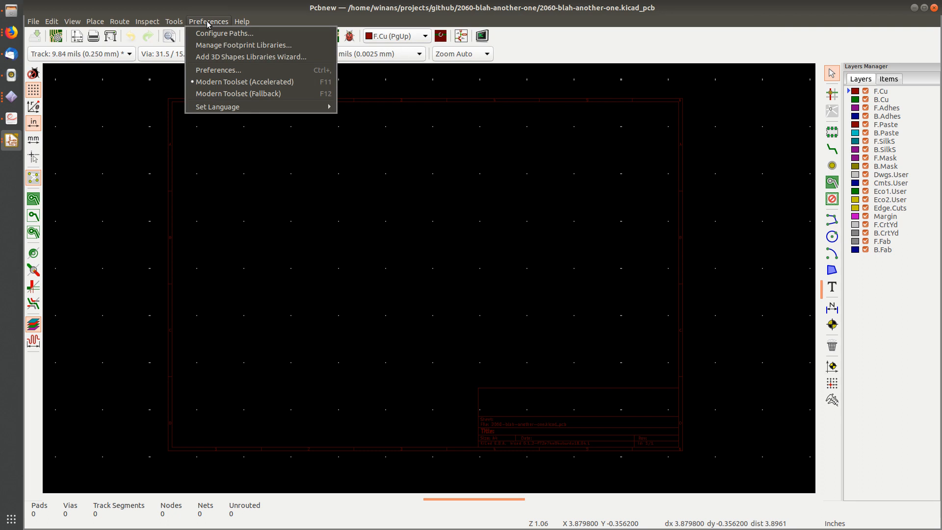
{"action": "left_click", "coordinate": [215, 42]}
{"action": "left_click", "coordinate": [354, 135]}
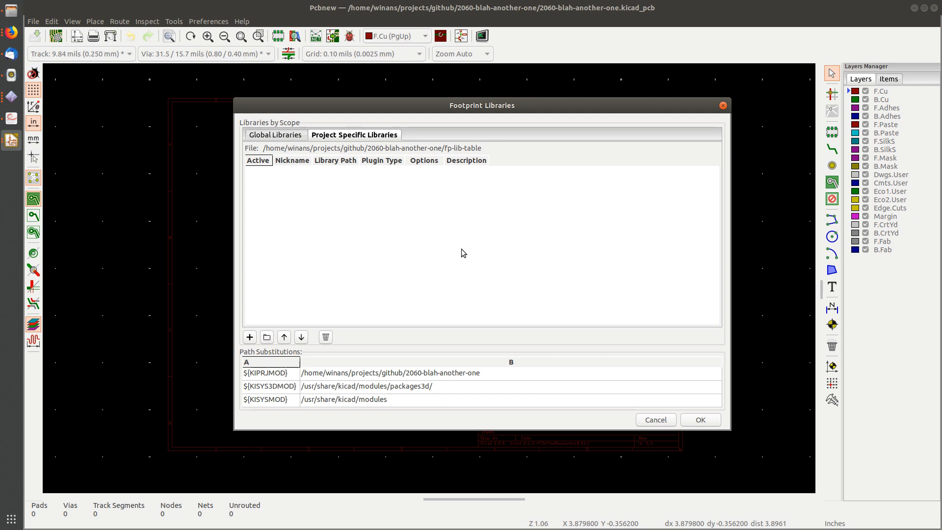
{"action": "left_click", "coordinate": [725, 106]}
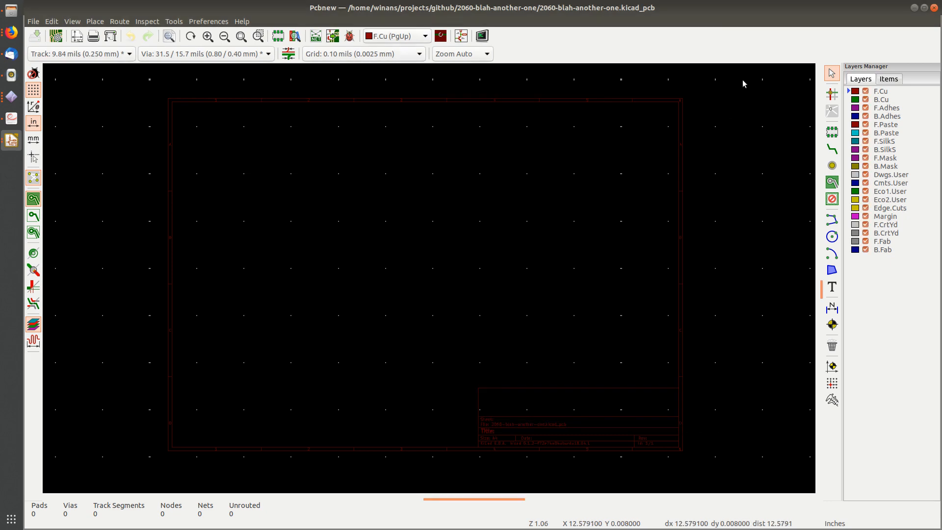
{"action": "left_click", "coordinate": [935, 8]}
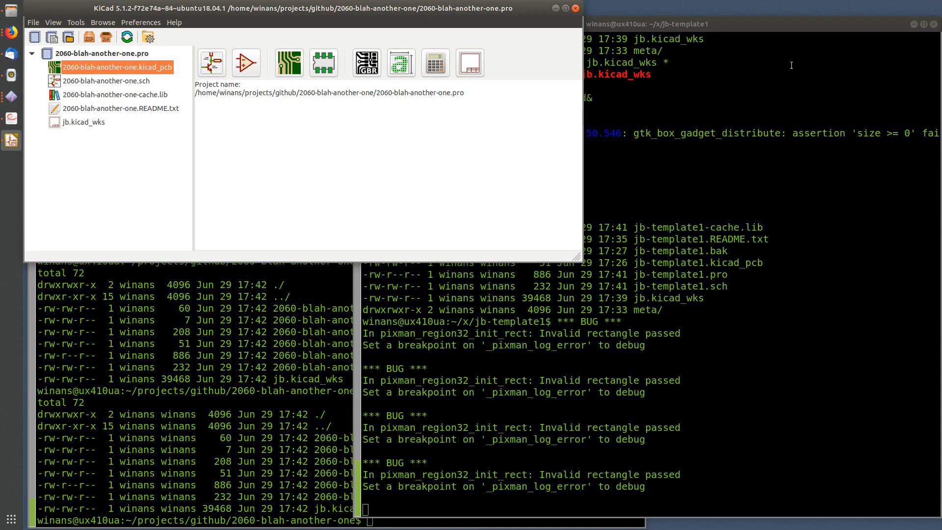
Step: In the jb-template1 terminal, get a fresh prompt and list all template files with ls -la
{"action": "left_click", "coordinate": [699, 211]}
{"action": "key", "text": "Return"}
{"action": "key", "text": "Return"}
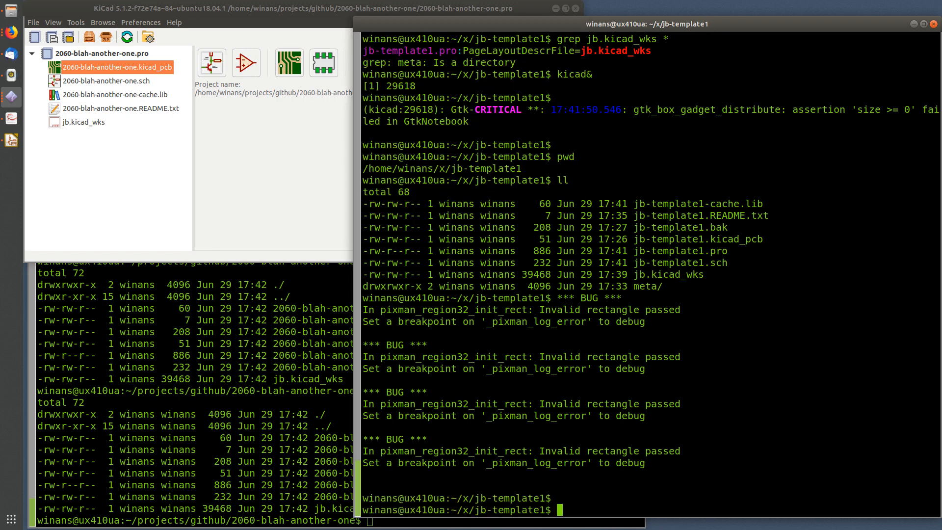
{"action": "type", "text": "ls -la"}
{"action": "key", "text": "Return"}
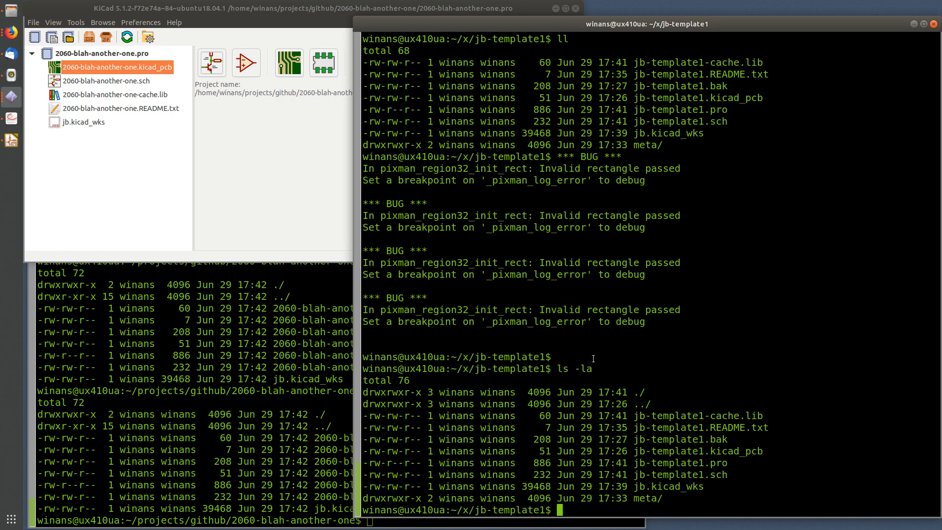
Step: Highlight the jb-template1 directory name, jb.kicad_wks and the listed files from jb-template1-cache.lib through jb.kicad_wks
{"action": "double_click", "coordinate": [537, 369]}
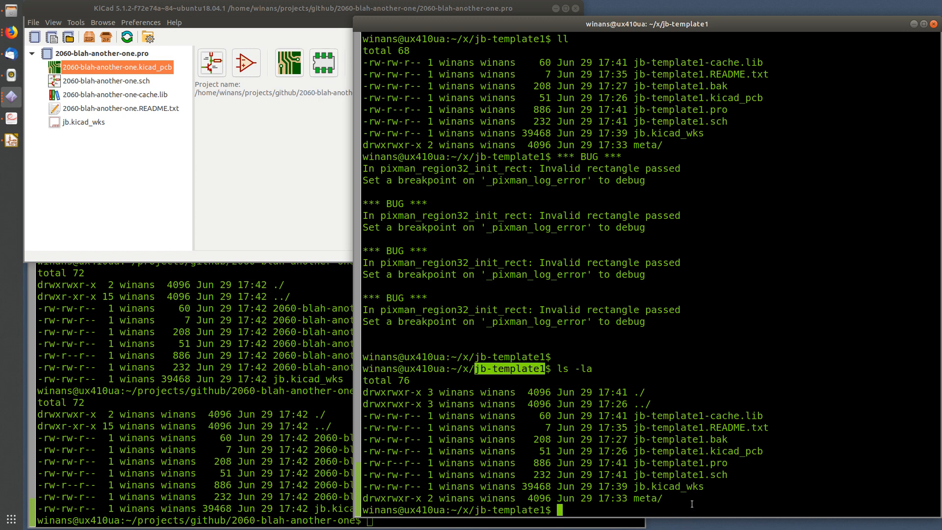
{"action": "double_click", "coordinate": [644, 487]}
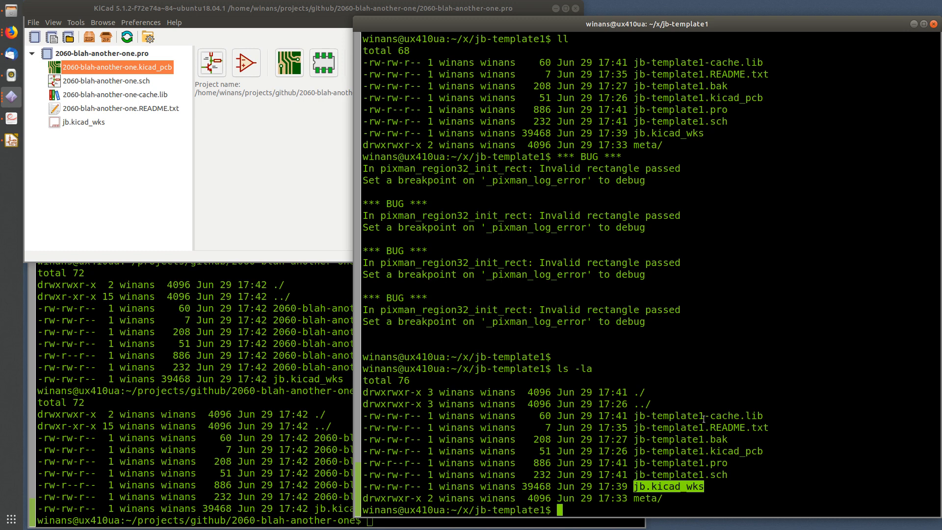
{"action": "left_click", "coordinate": [670, 369]}
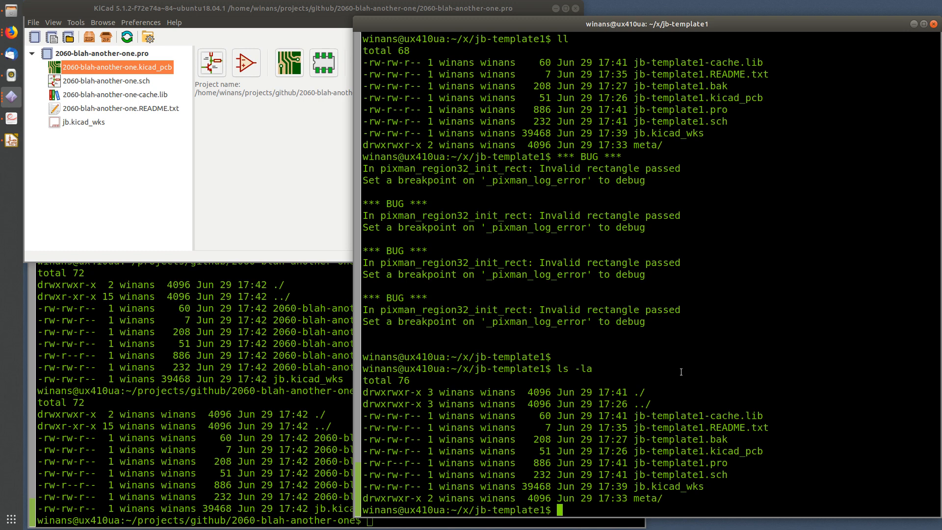
{"action": "left_click", "coordinate": [270, 214]}
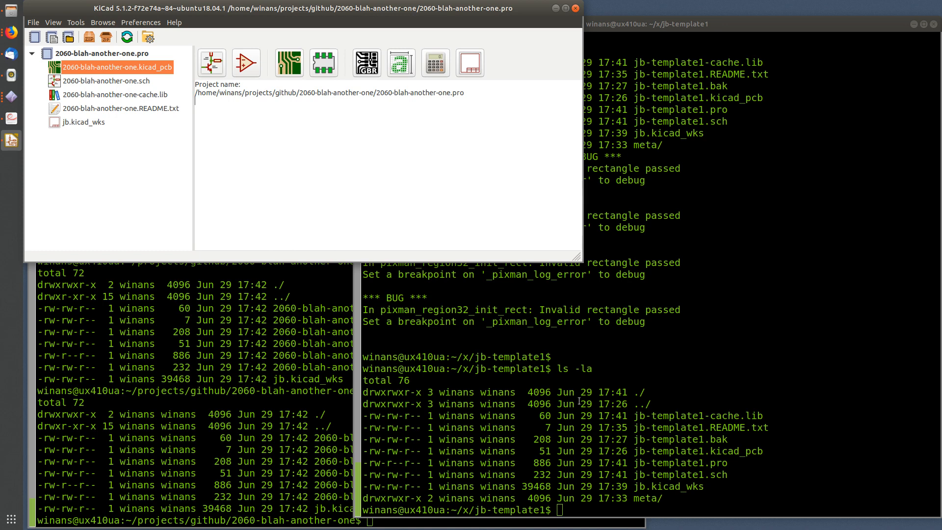
{"action": "left_click", "coordinate": [659, 410]}
{"action": "left_click_drag", "start_coordinate": [659, 410], "coordinate": [718, 488]}
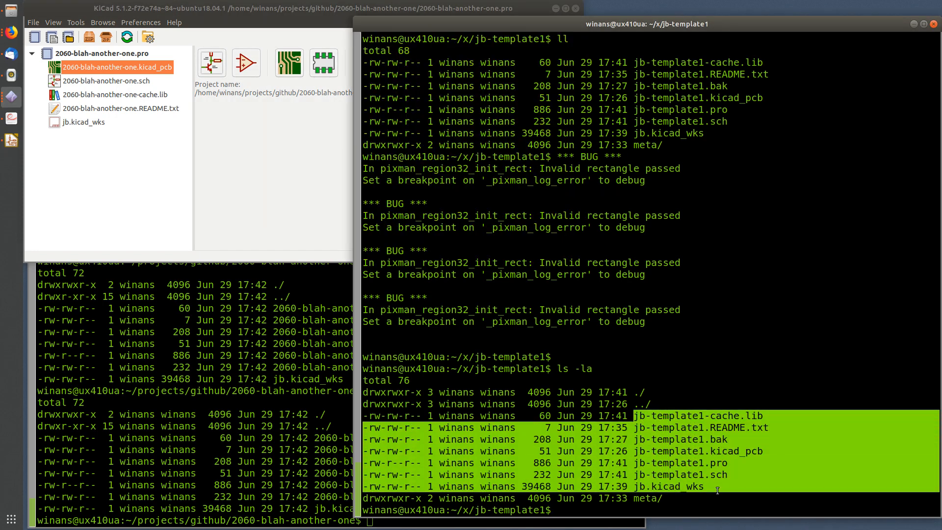
{"action": "left_click", "coordinate": [712, 482]}
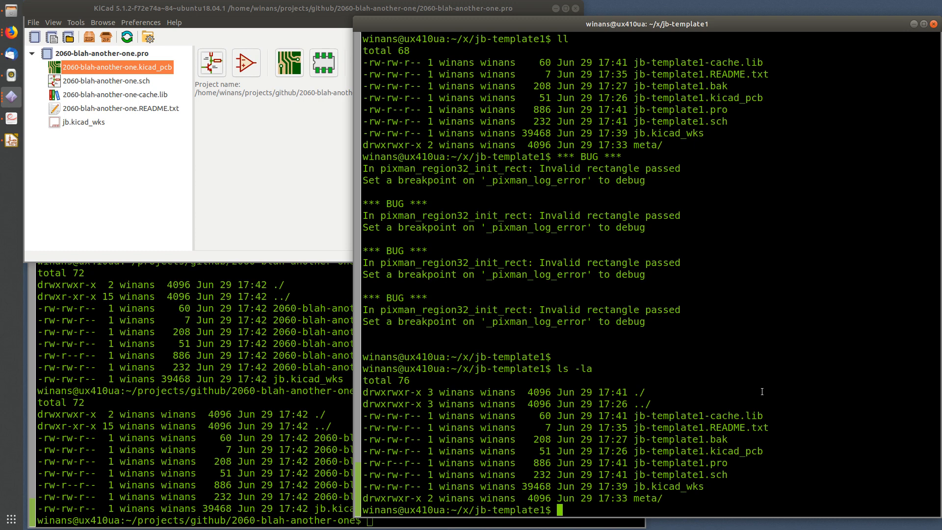
Step: Copy the file name jb-template1.pro from the listing and print the file's contents with cat
{"action": "double_click", "coordinate": [664, 475]}
{"action": "double_click", "coordinate": [673, 463]}
{"action": "key", "text": "ctrl+c"}
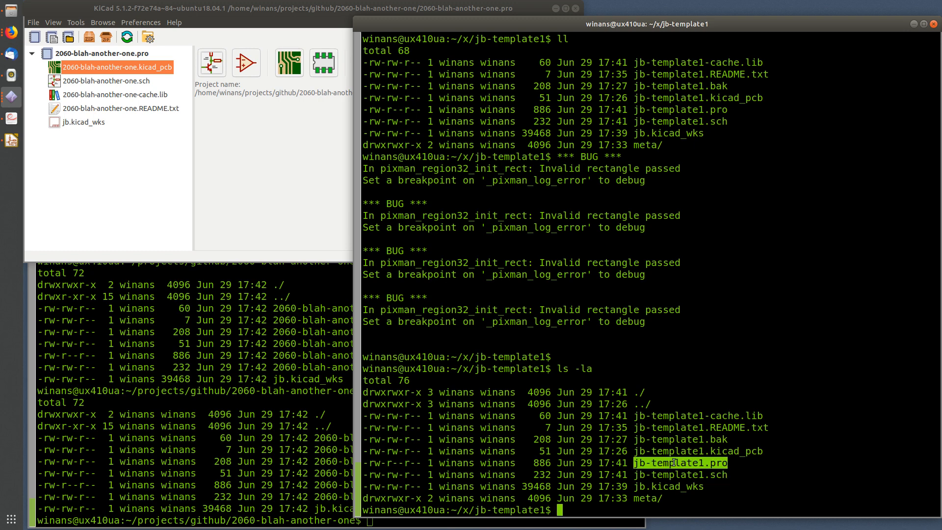
{"action": "type", "text": "cat"}
{"action": "key", "text": "shift+Insert"}
{"action": "key", "text": "Return"}
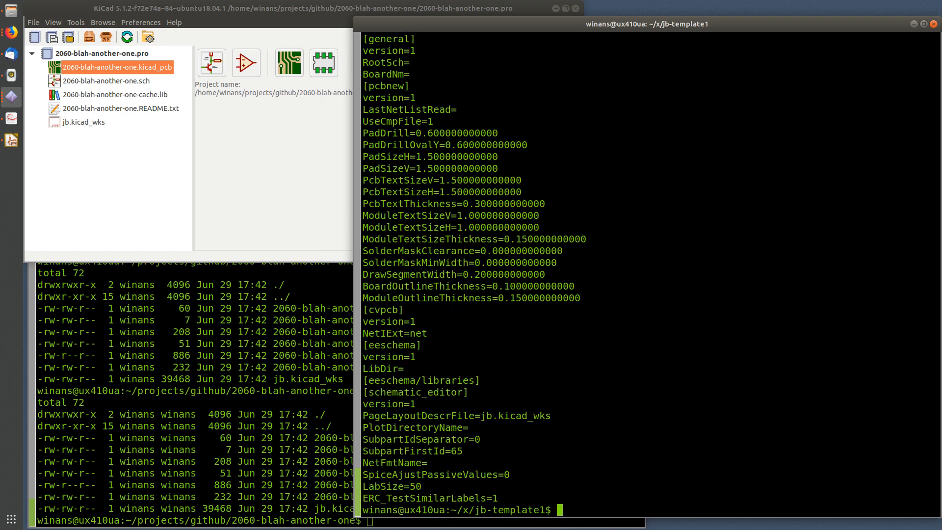
Step: Examine the printed project settings and highlight the jb.kicad_wks value of PageLayoutDescrFile, comparing with the new project's file listing
{"action": "scroll", "coordinate": [629, 426], "scroll_direction": "up", "scroll_amount": 10}
{"action": "scroll", "coordinate": [578, 379], "scroll_direction": "down", "scroll_amount": 10}
{"action": "double_click", "coordinate": [521, 416]}
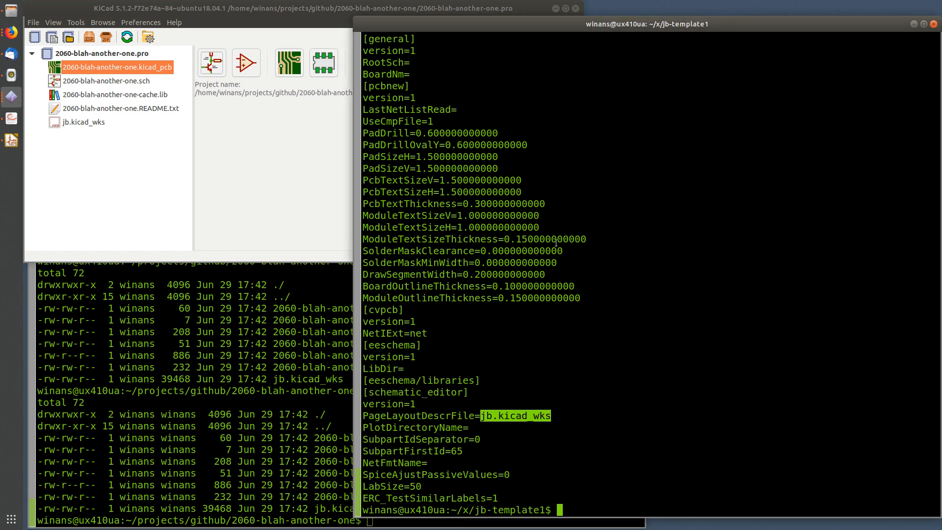
{"action": "left_click", "coordinate": [245, 368]}
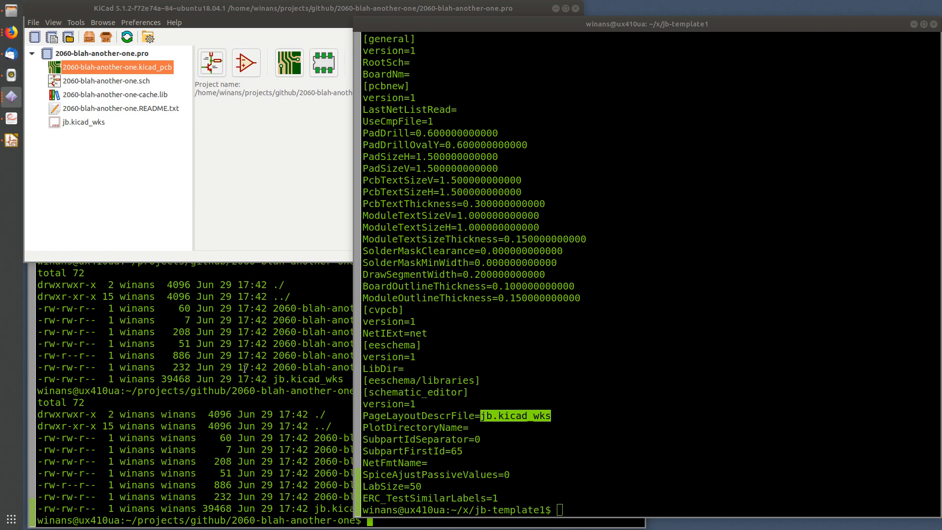
{"action": "left_click", "coordinate": [469, 413]}
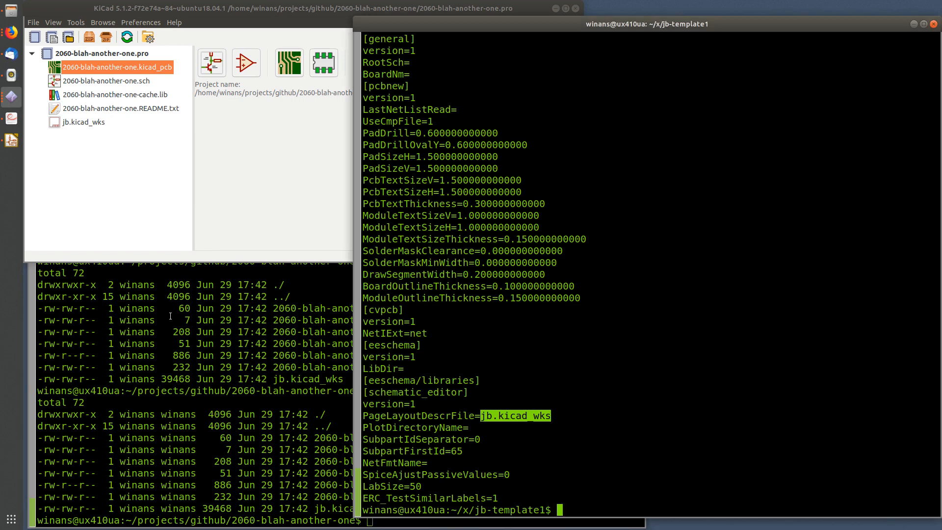
{"action": "left_click", "coordinate": [291, 320]}
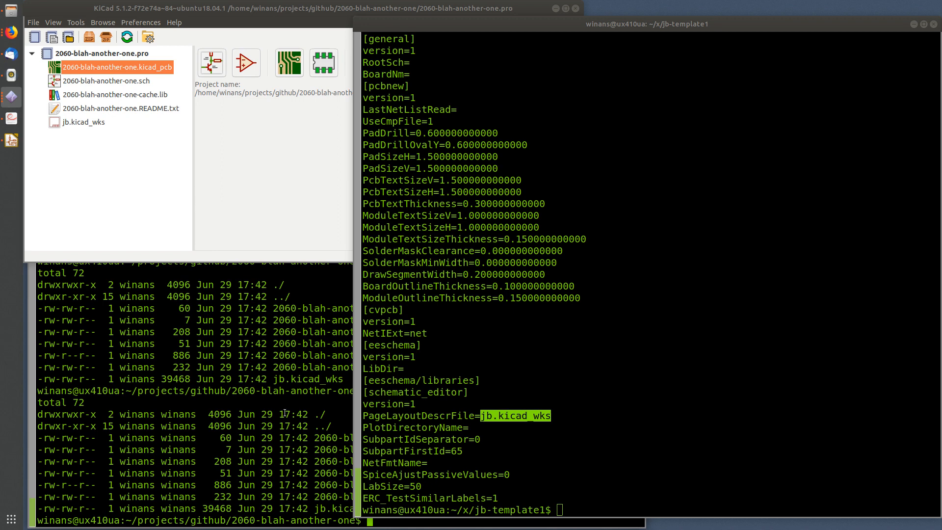
{"action": "left_click", "coordinate": [566, 436]}
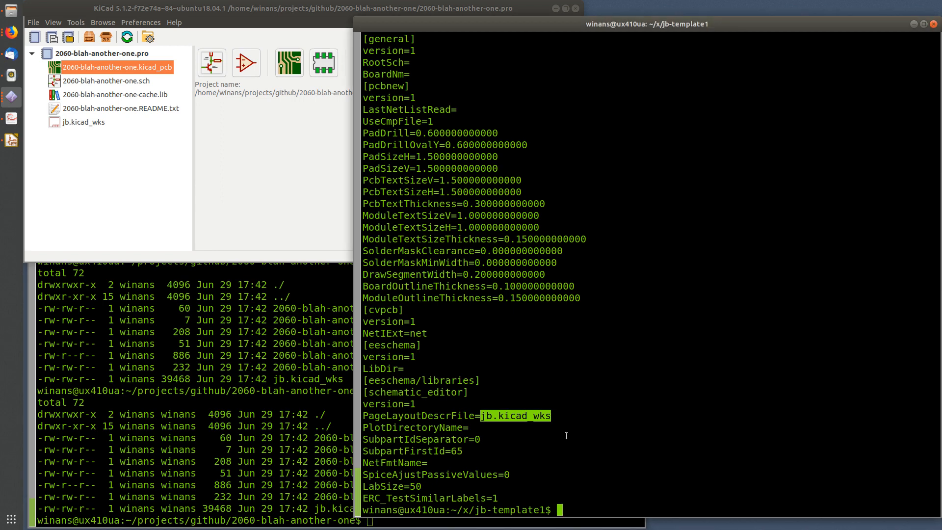
{"action": "double_click", "coordinate": [490, 415]}
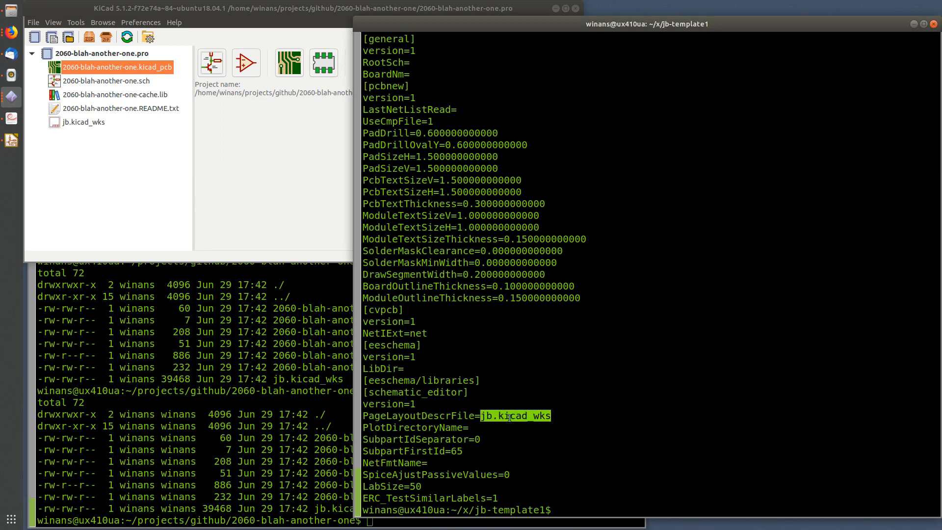
Step: List the files in jb-template1 with ll and highlight the jb-template1 part of the .bak file name
{"action": "left_click", "coordinate": [540, 416]}
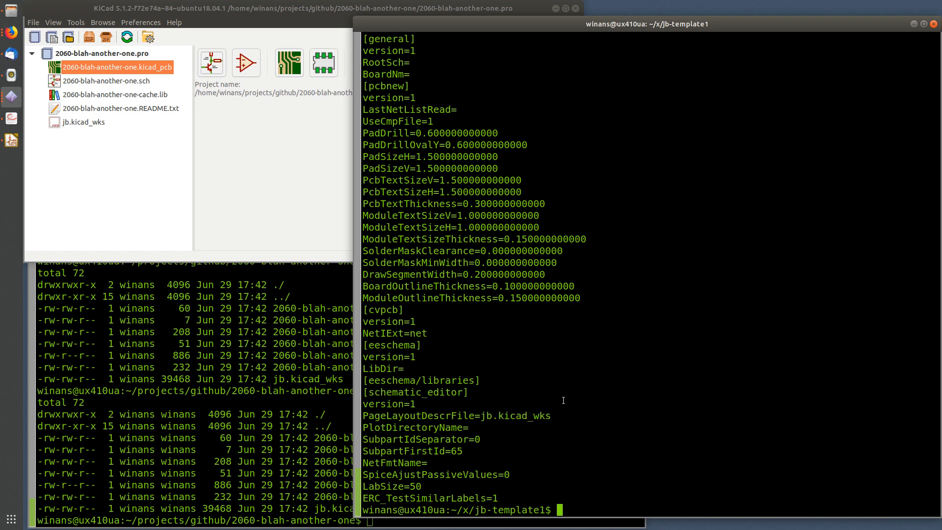
{"action": "type", "text": "ll"}
{"action": "key", "text": "Return"}
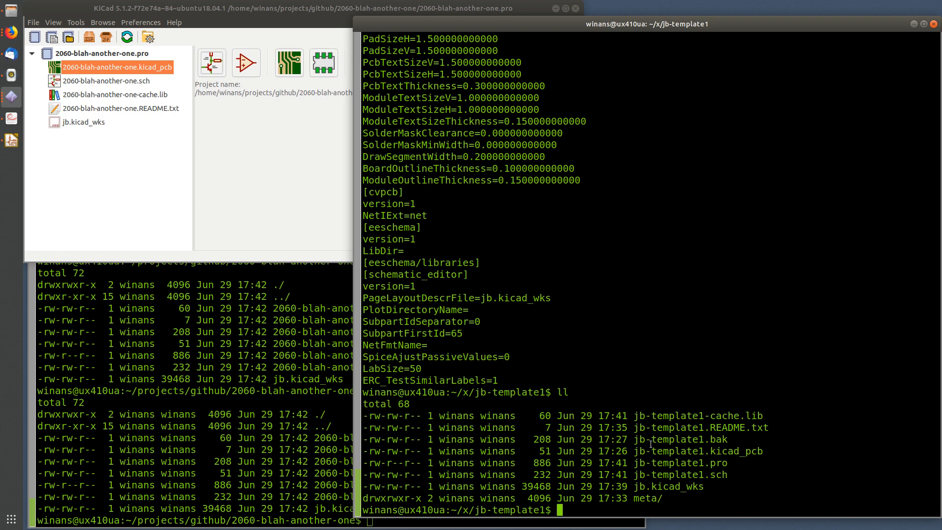
{"action": "left_click_drag", "start_coordinate": [635, 440], "coordinate": [705, 440]}
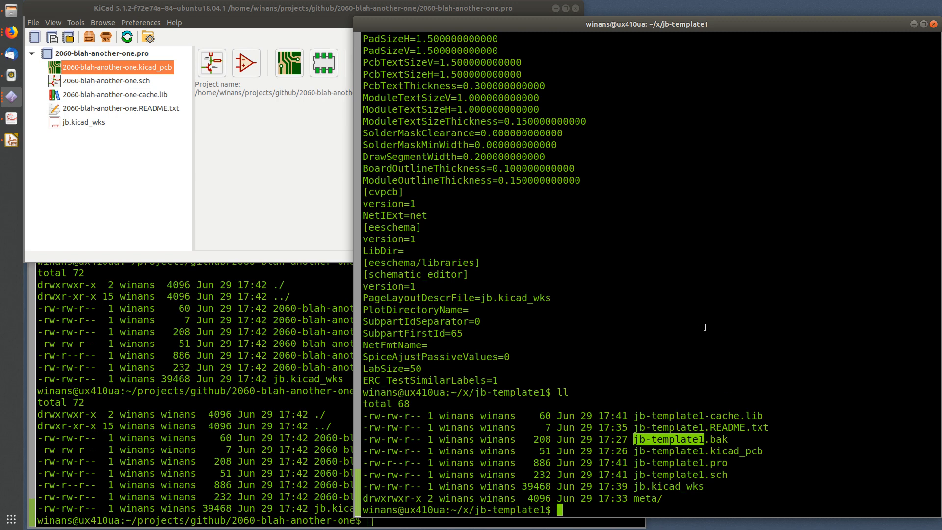
{"action": "left_click", "coordinate": [681, 423]}
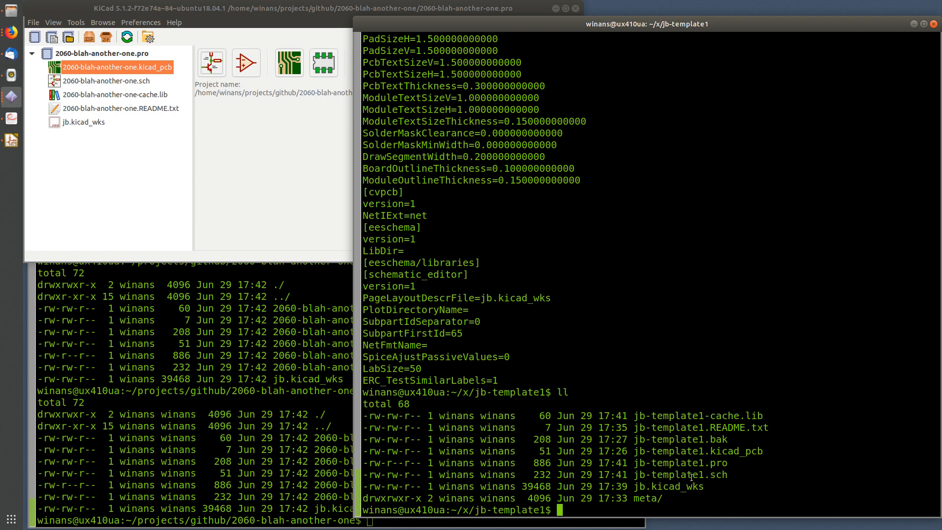
{"action": "left_click_drag", "start_coordinate": [636, 440], "coordinate": [707, 439]}
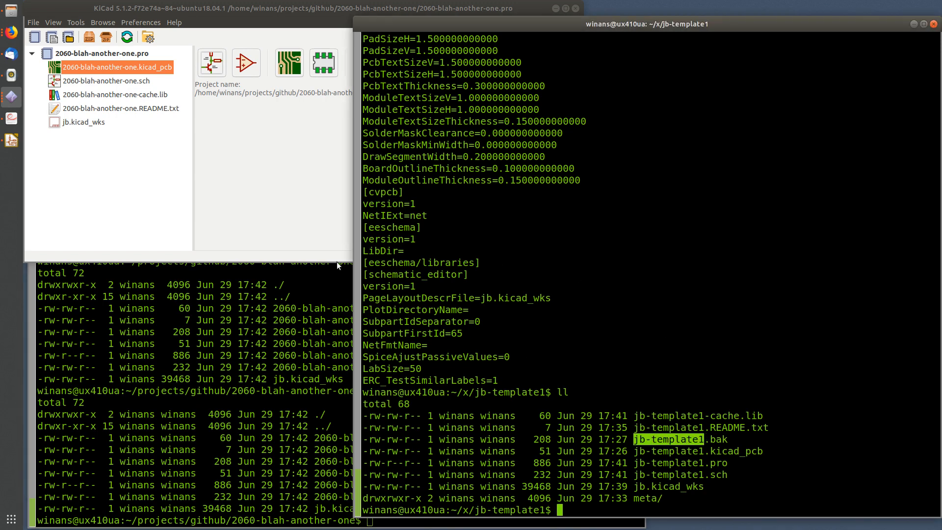
{"action": "left_click", "coordinate": [197, 445]}
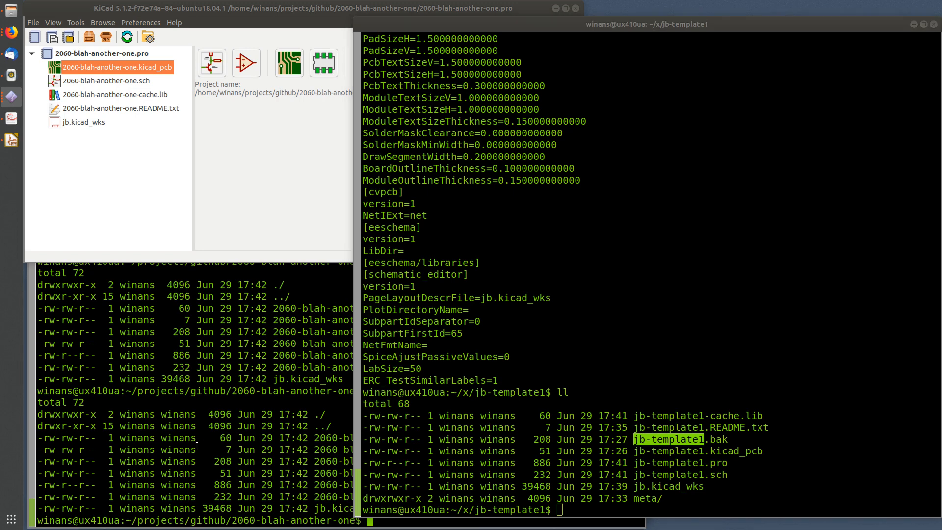
{"action": "left_click", "coordinate": [54, 38]}
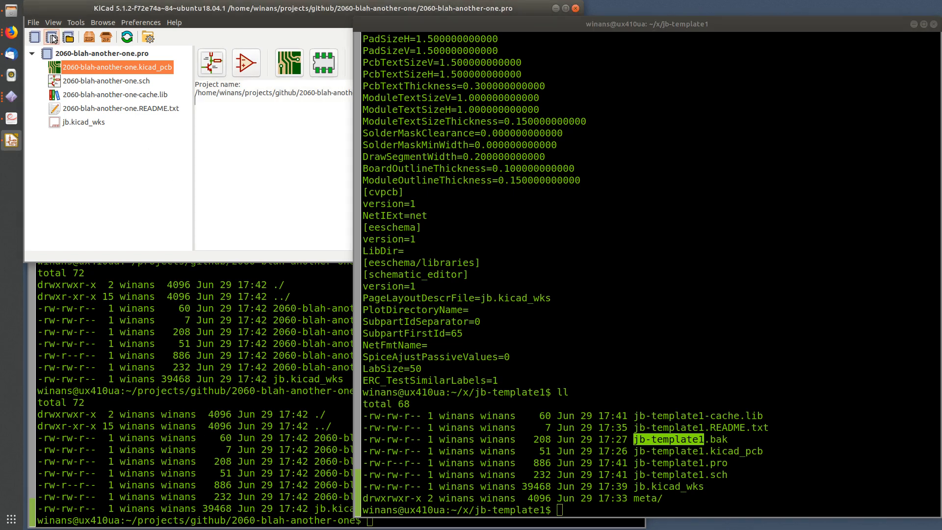
{"action": "left_click", "coordinate": [54, 38]}
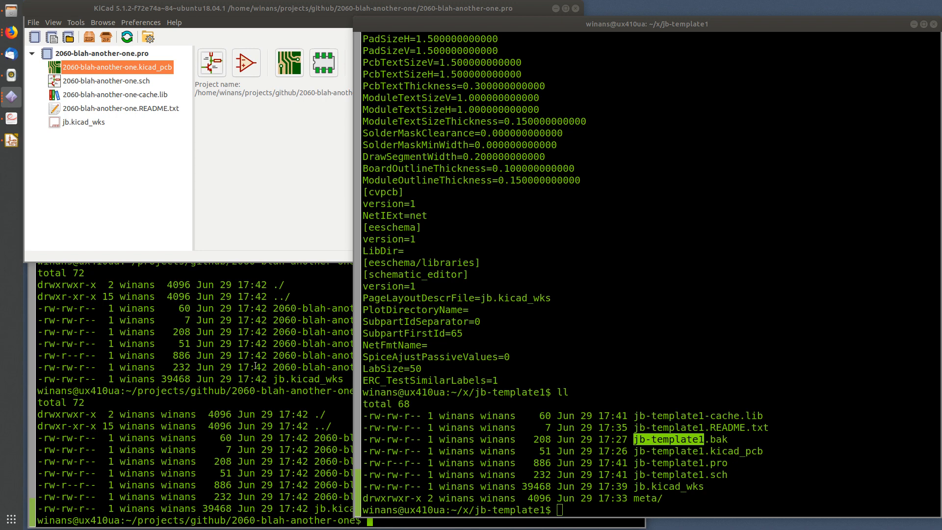
{"action": "left_click_drag", "start_coordinate": [465, 74], "coordinate": [544, 364]}
{"action": "left_click", "coordinate": [544, 361]}
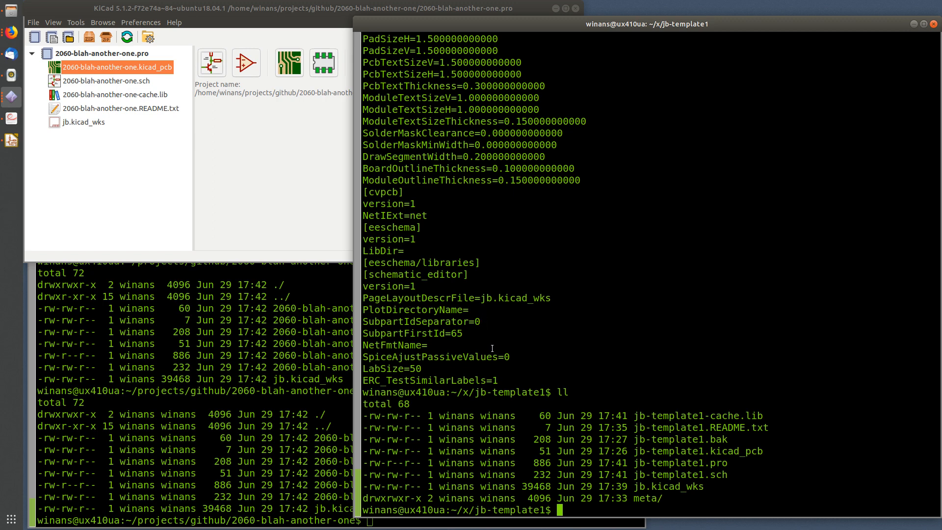
Step: Review the printed jb-template1.pro settings and highlight the lines from SolderMaskMinWidth through SubpartFirstId
{"action": "scroll", "coordinate": [515, 349], "scroll_direction": "up", "scroll_amount": 5}
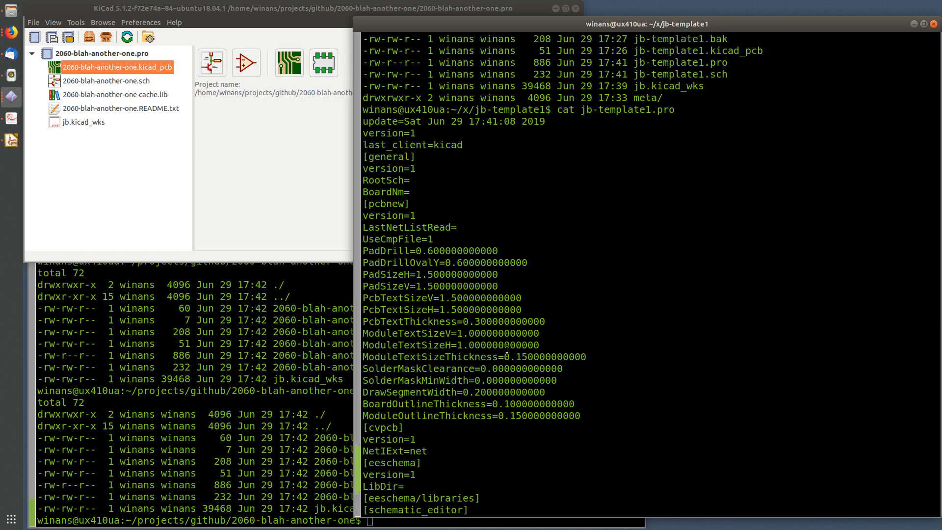
{"action": "scroll", "coordinate": [507, 349], "scroll_direction": "down", "scroll_amount": 5}
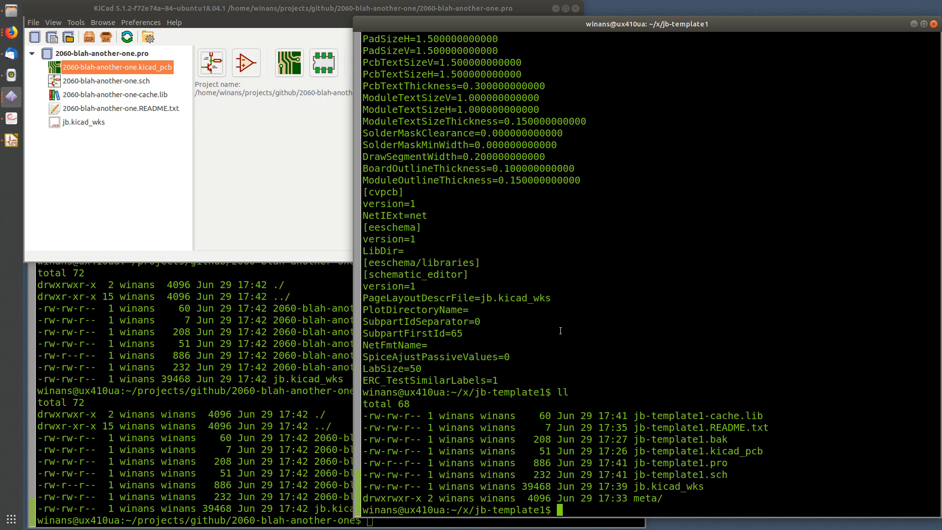
{"action": "left_click_drag", "start_coordinate": [400, 145], "coordinate": [671, 335]}
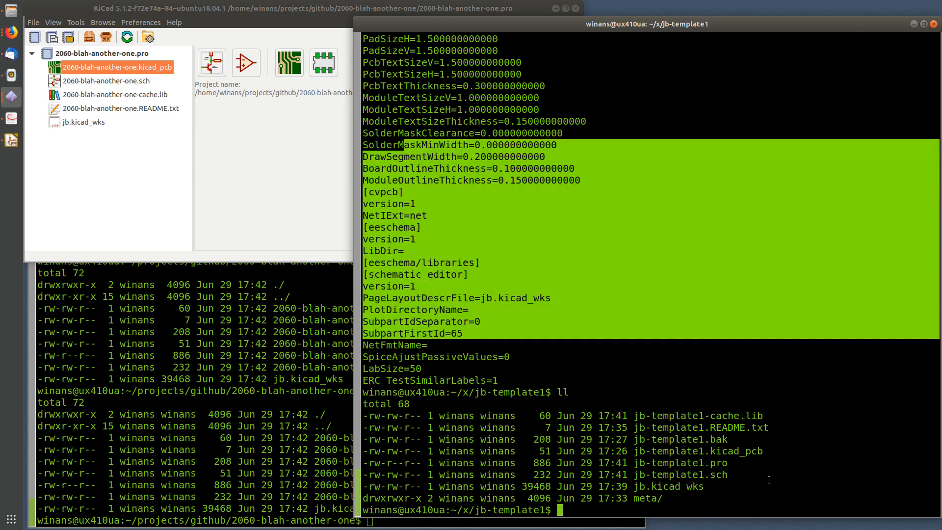
Step: Highlight jb-template1.pro, jb-template1.sch and jb-template1.kicad_pcb in the file listing, and clear the highlight
{"action": "left_click", "coordinate": [712, 464]}
{"action": "double_click", "coordinate": [712, 463]}
{"action": "double_click", "coordinate": [715, 475]}
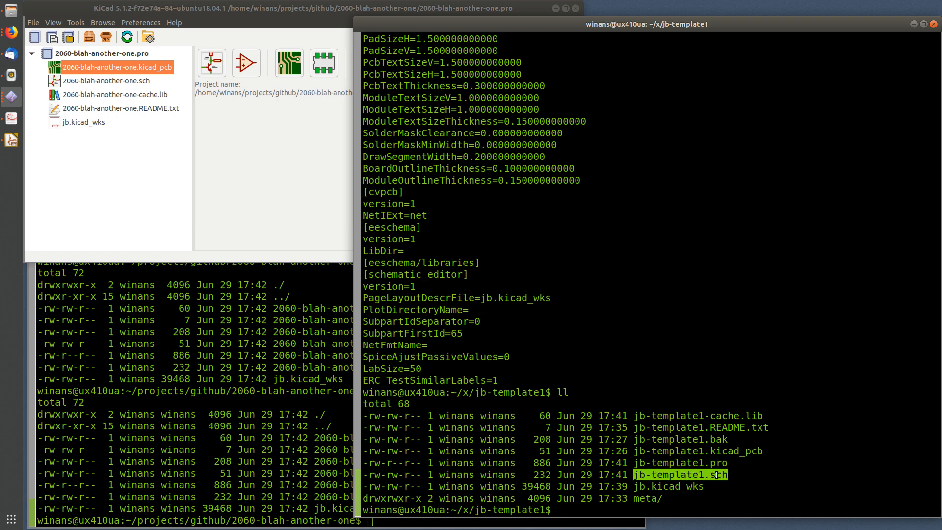
{"action": "triple_click", "coordinate": [739, 451]}
{"action": "left_click", "coordinate": [734, 451]}
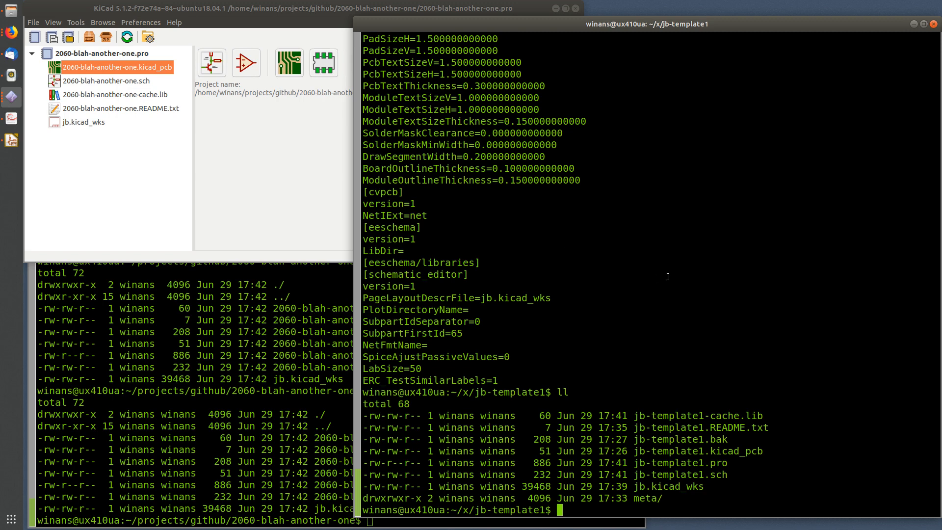
Step: In KiCad, open the Project Template Selector, enlarge it, view the user template xyz's description, and close the dialog
{"action": "left_click", "coordinate": [262, 212]}
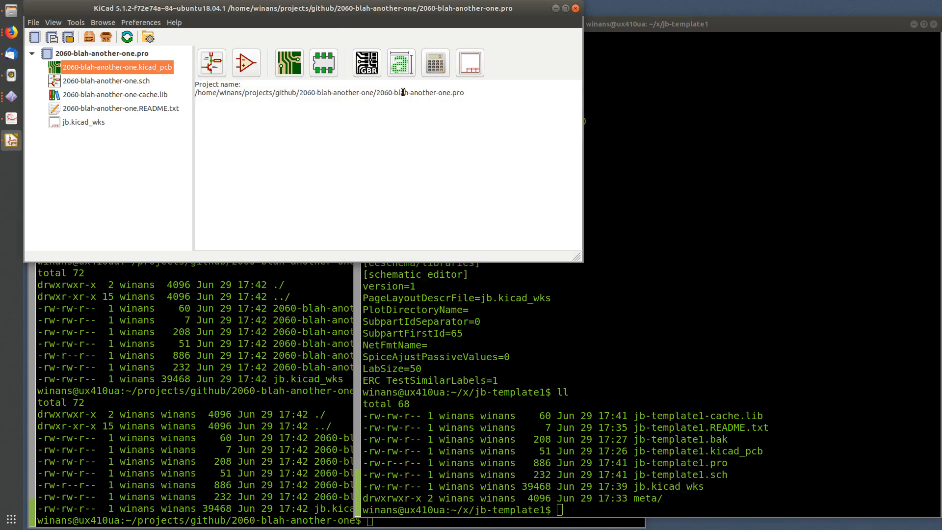
{"action": "left_click", "coordinate": [51, 37]}
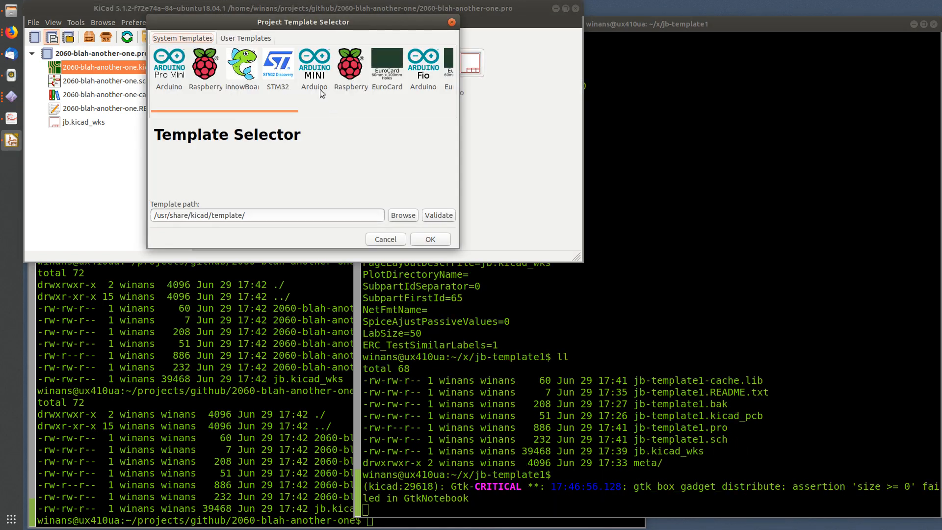
{"action": "left_click", "coordinate": [237, 38]}
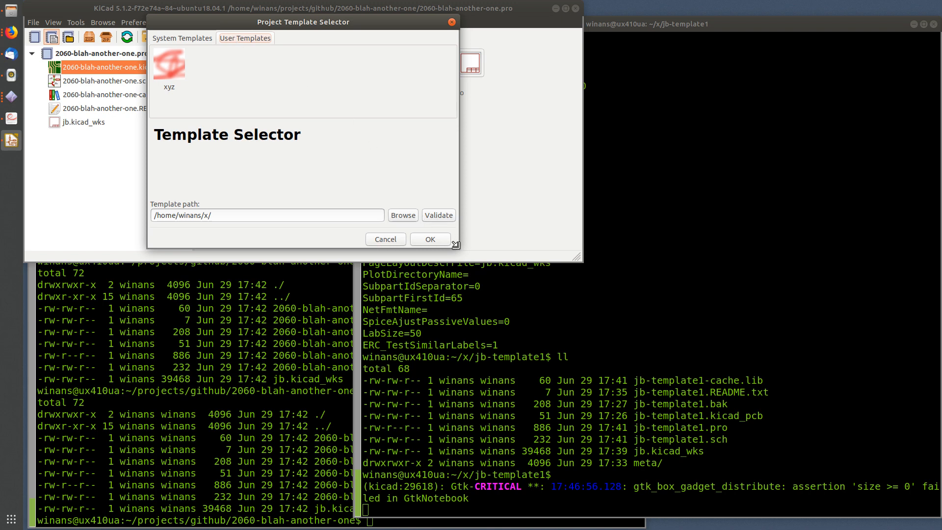
{"action": "left_click_drag", "start_coordinate": [456, 241], "coordinate": [755, 401]}
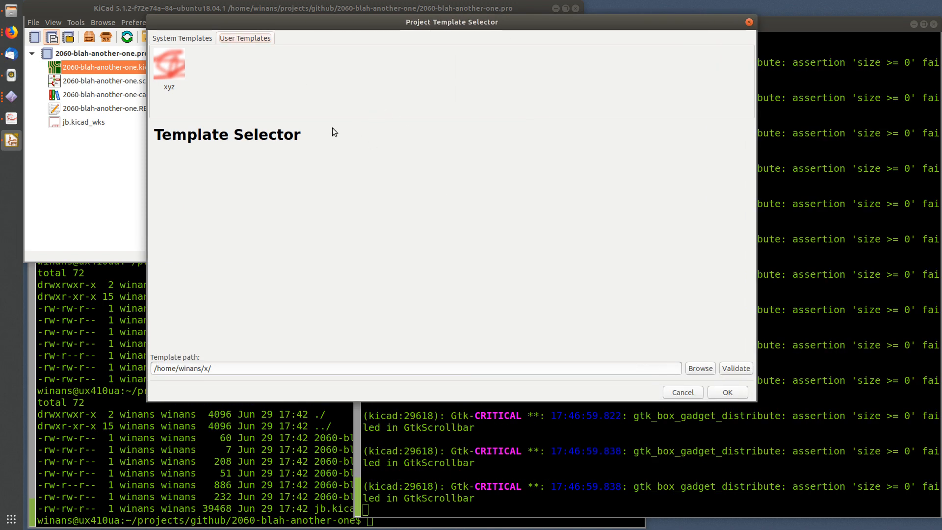
{"action": "left_click", "coordinate": [167, 74]}
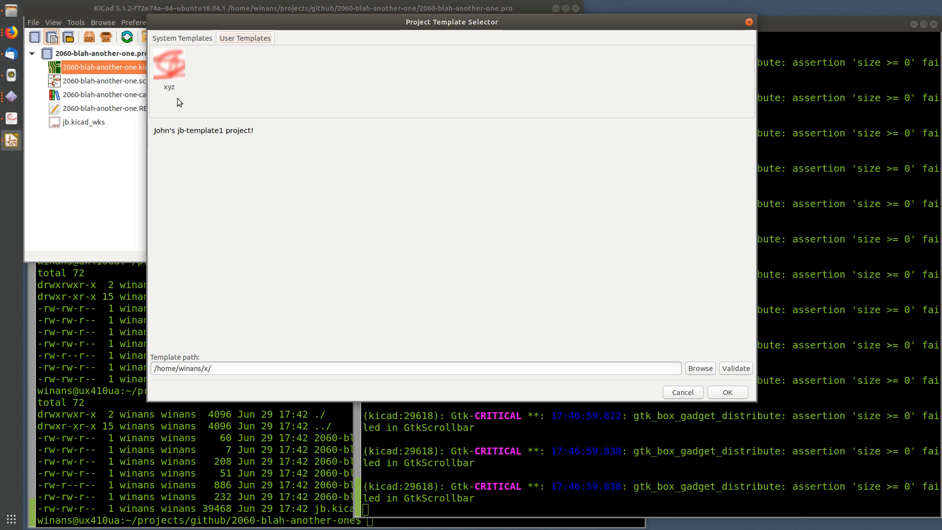
{"action": "left_click", "coordinate": [749, 23]}
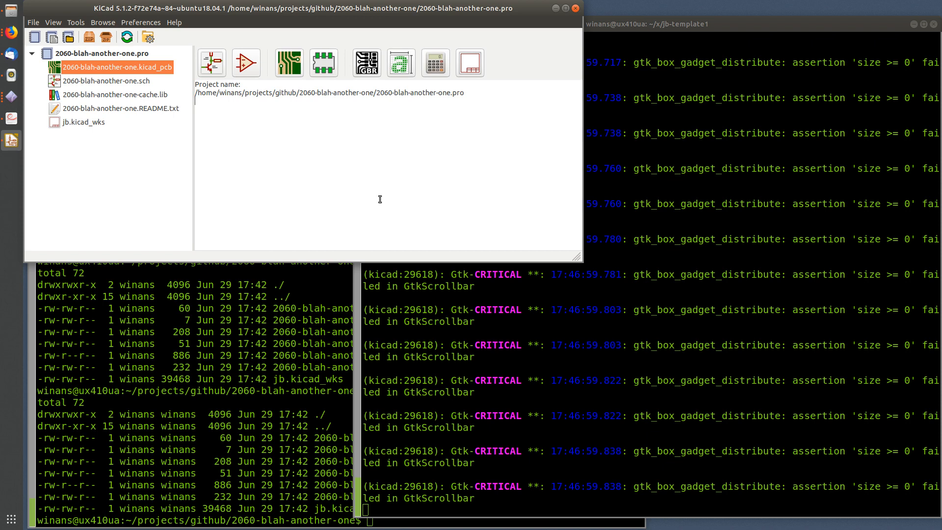
Step: Switch to the jb-template1 terminal and get a fresh prompt below the Gtk messages
{"action": "left_click", "coordinate": [516, 382]}
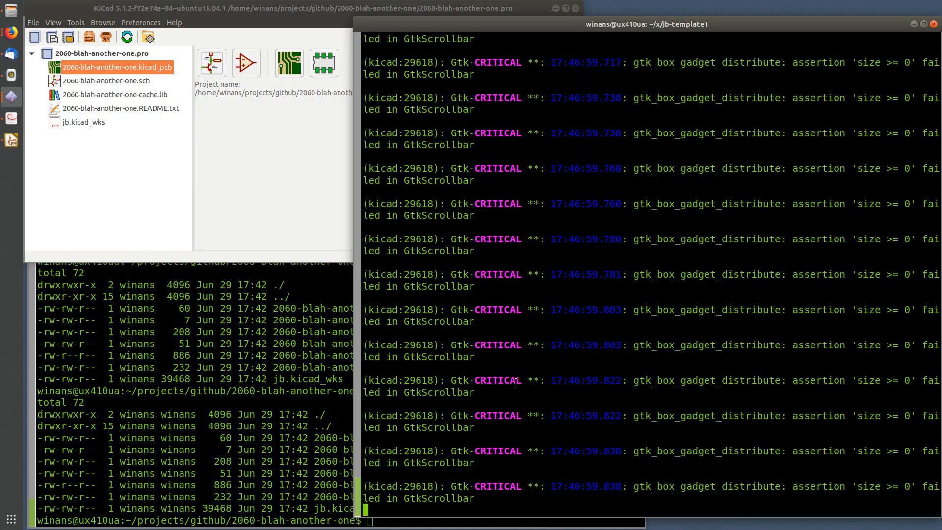
{"action": "key", "text": "Return"}
{"action": "key", "text": "Return"}
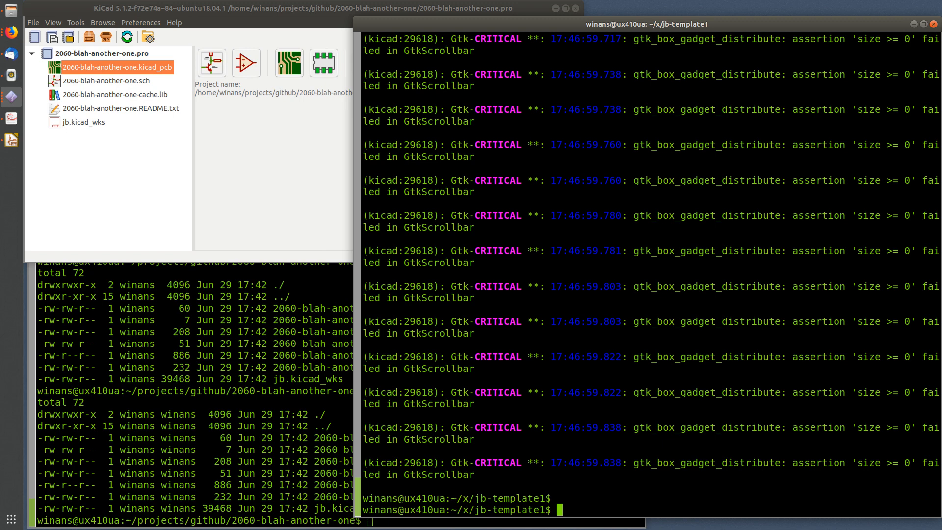
Step: In KiCad, reopen the Project Template Selector and choose projects/github as the system templates directory
{"action": "left_click", "coordinate": [282, 213]}
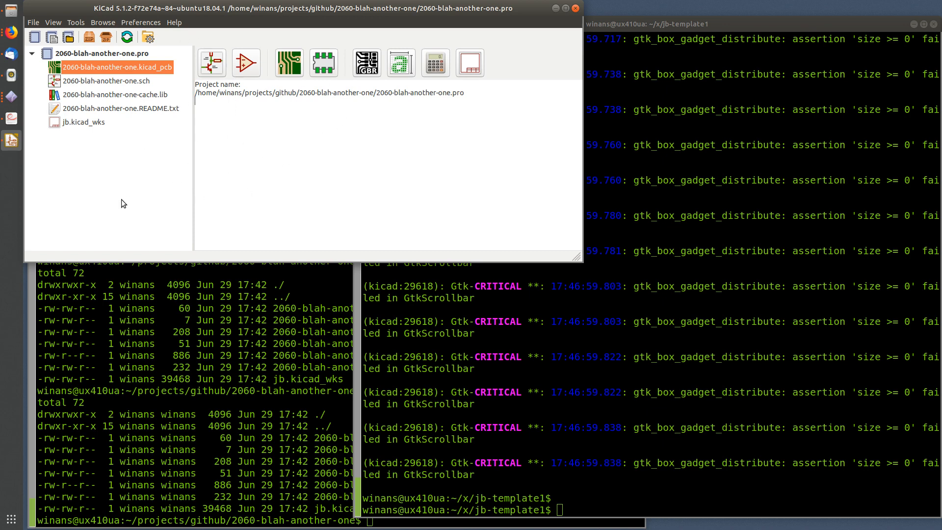
{"action": "left_click", "coordinate": [51, 36]}
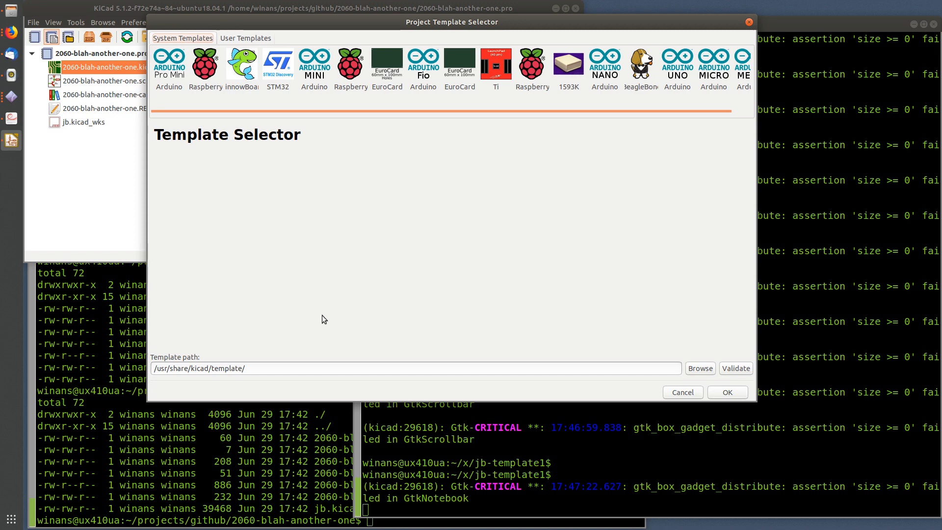
{"action": "left_click", "coordinate": [700, 368]}
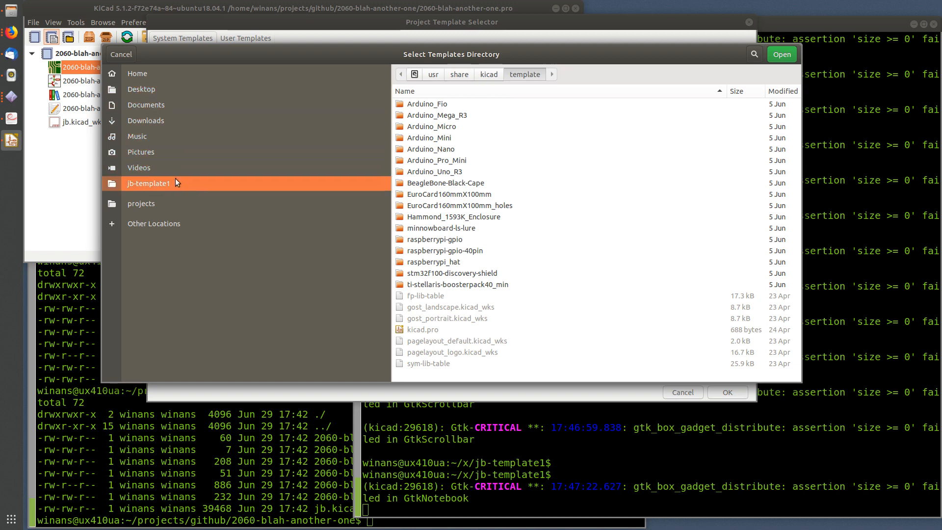
{"action": "left_click", "coordinate": [160, 203]}
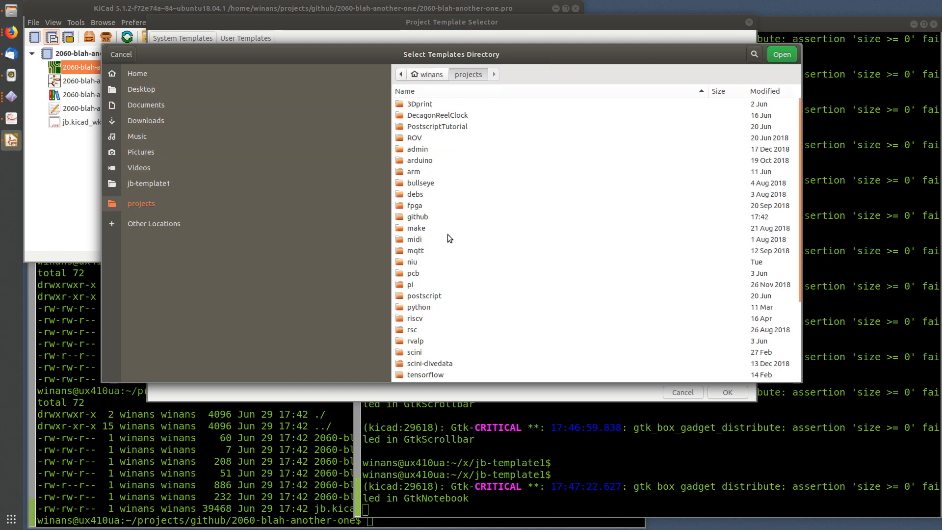
{"action": "double_click", "coordinate": [419, 216]}
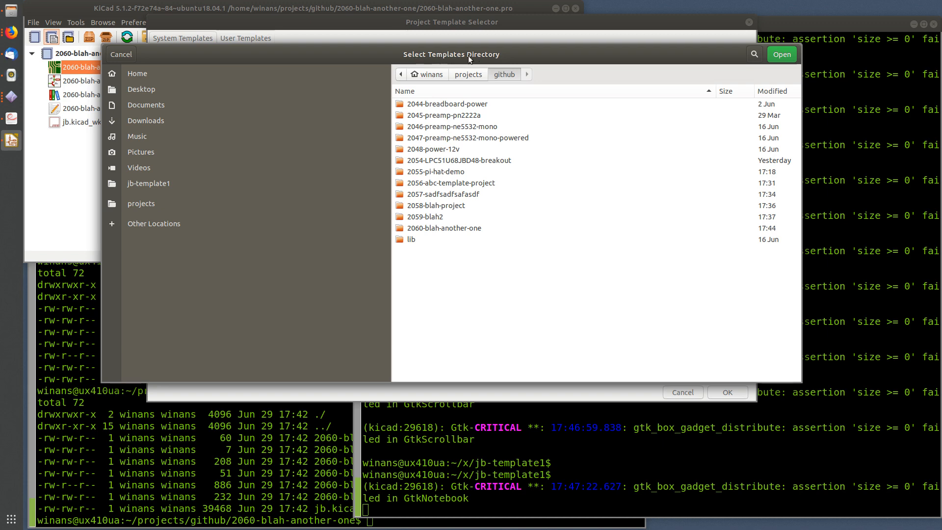
{"action": "left_click_drag", "start_coordinate": [524, 55], "coordinate": [549, 104]}
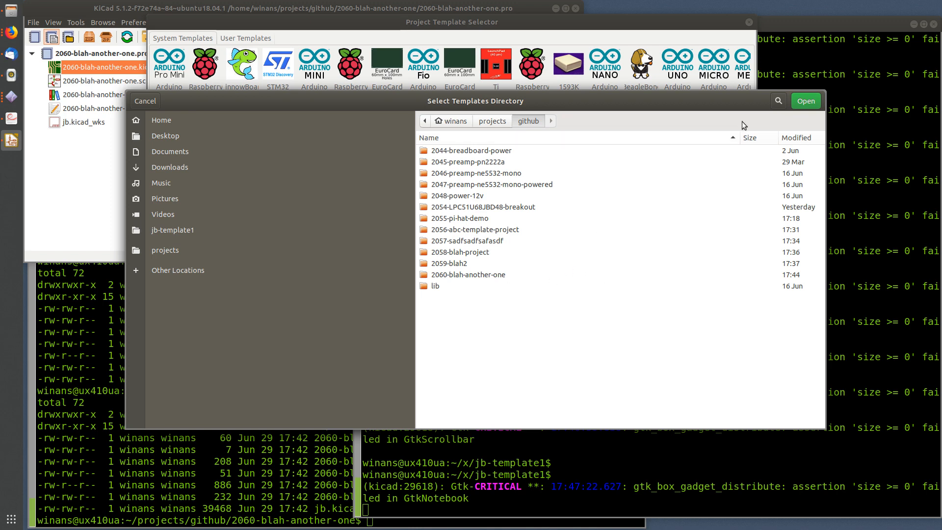
{"action": "left_click", "coordinate": [804, 102]}
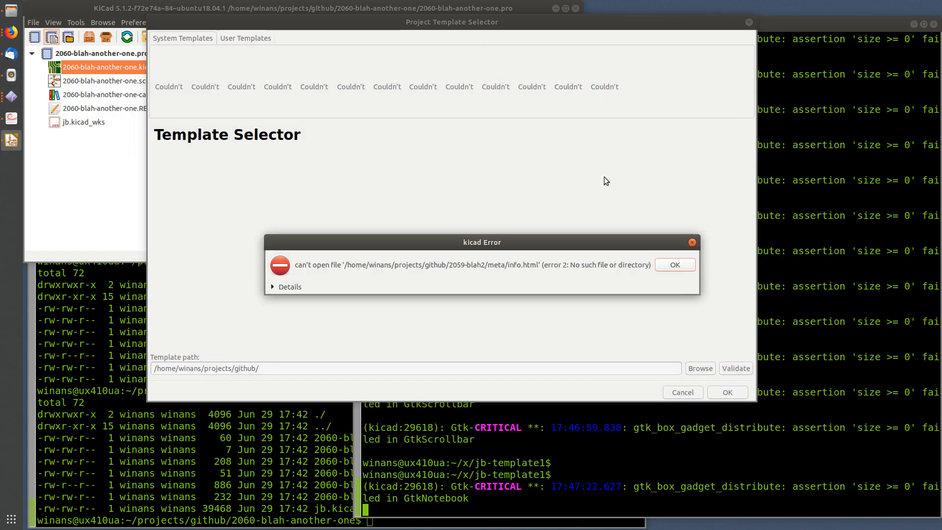
Step: Expand the error details, enlarge the dialog, and examine which project folders and meta files the messages name
{"action": "left_click_drag", "start_coordinate": [583, 242], "coordinate": [583, 142]}
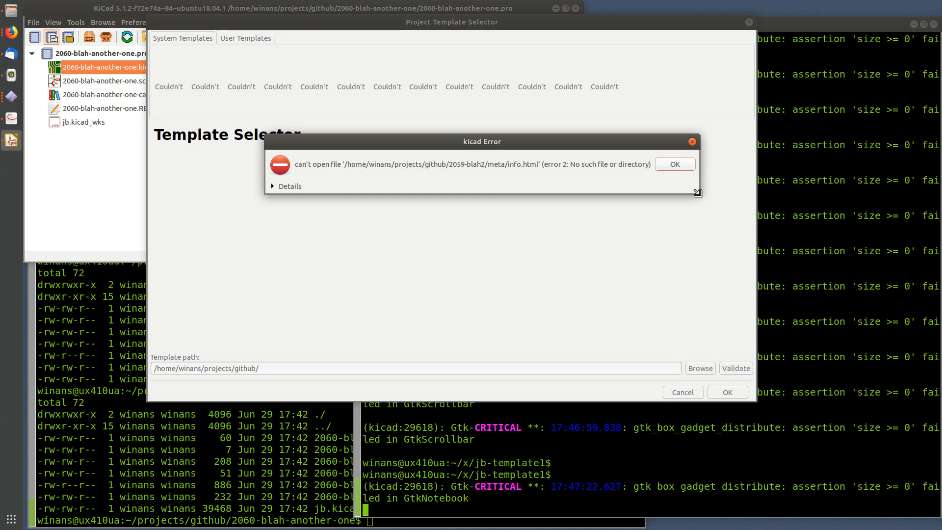
{"action": "left_click_drag", "start_coordinate": [701, 194], "coordinate": [811, 360]}
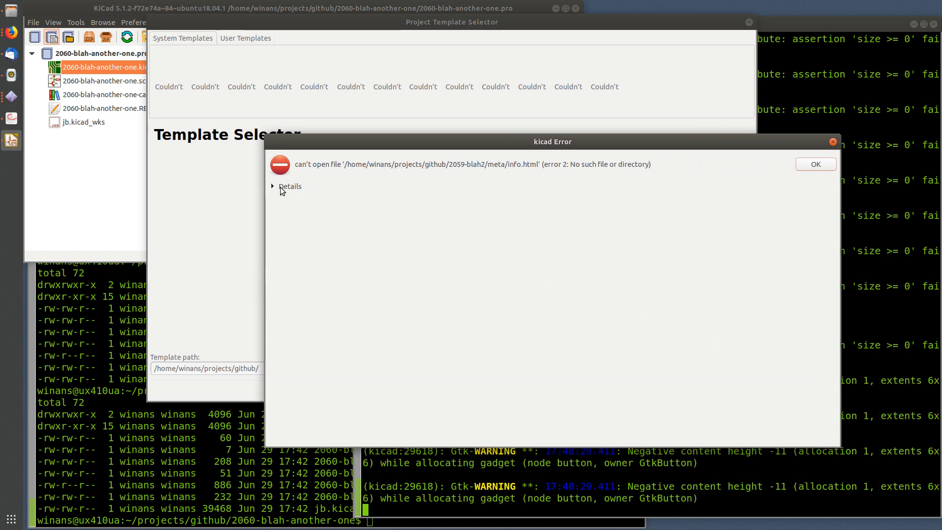
{"action": "left_click", "coordinate": [273, 187]}
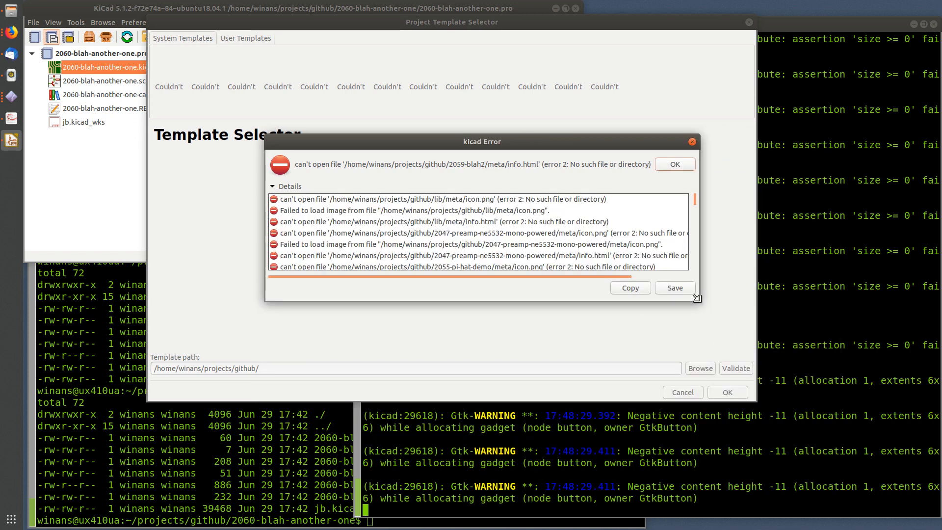
{"action": "left_click_drag", "start_coordinate": [700, 301], "coordinate": [848, 496]}
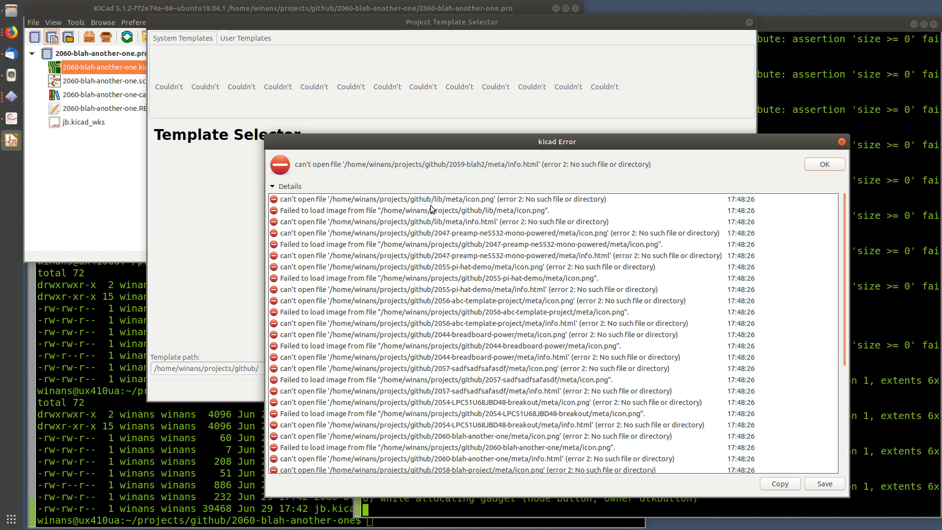
{"action": "scroll", "coordinate": [422, 240], "scroll_direction": "down", "scroll_amount": 5}
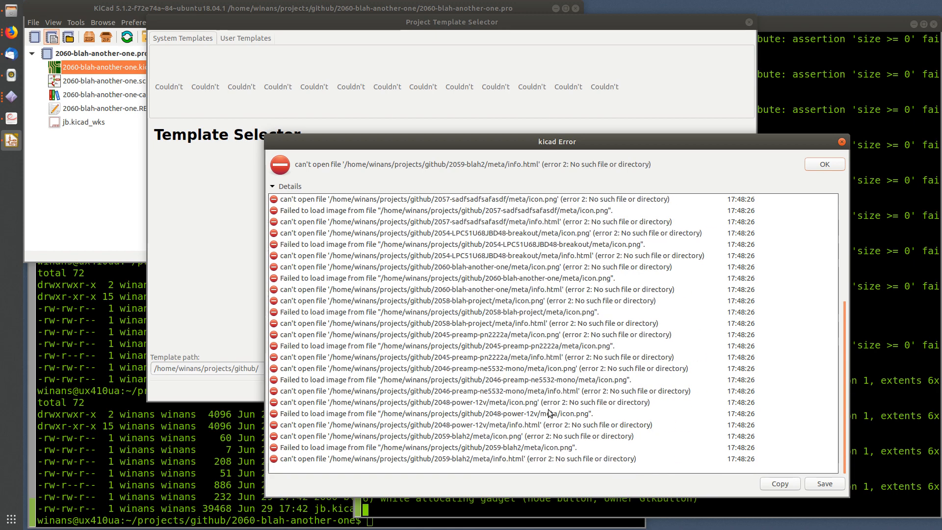
{"action": "scroll", "coordinate": [547, 390], "scroll_direction": "up", "scroll_amount": 5}
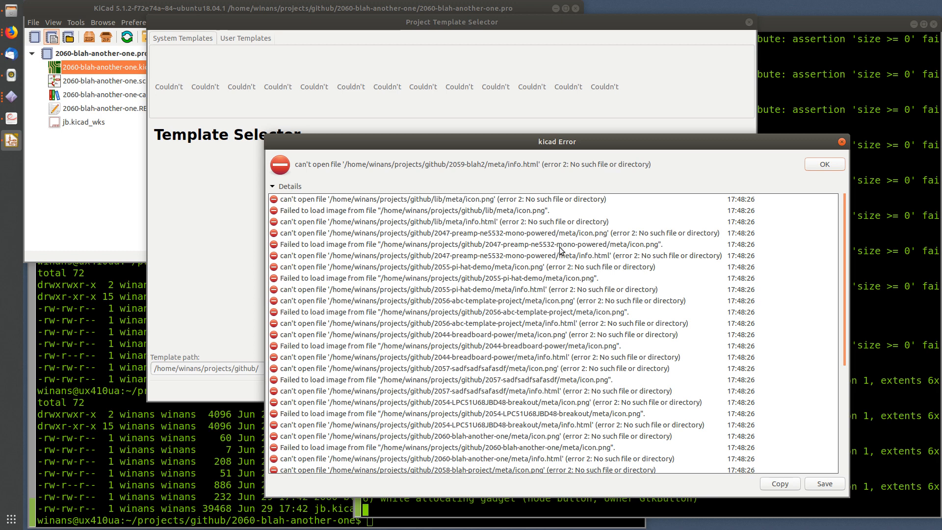
Step: Review the remaining error details, dismiss the error dialog, and list the template's files with ll in the jb-template1 terminal
{"action": "scroll", "coordinate": [521, 358], "scroll_direction": "down", "scroll_amount": 5}
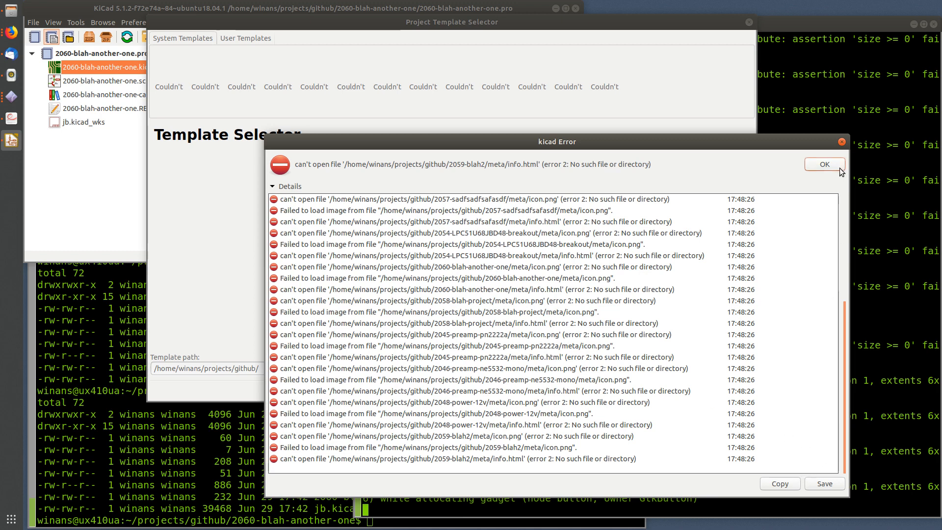
{"action": "left_click", "coordinate": [825, 165]}
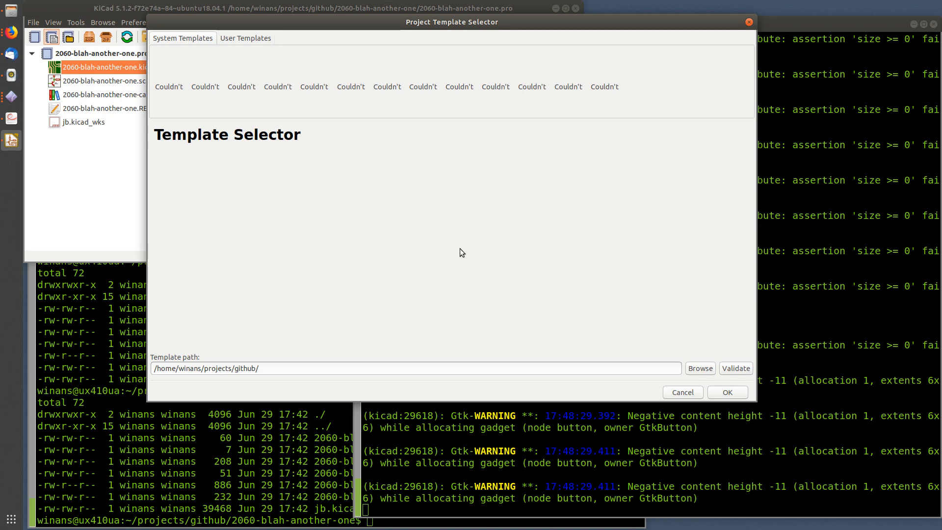
{"action": "left_click", "coordinate": [812, 337]}
{"action": "key", "text": "Return"}
{"action": "type", "text": "ll"}
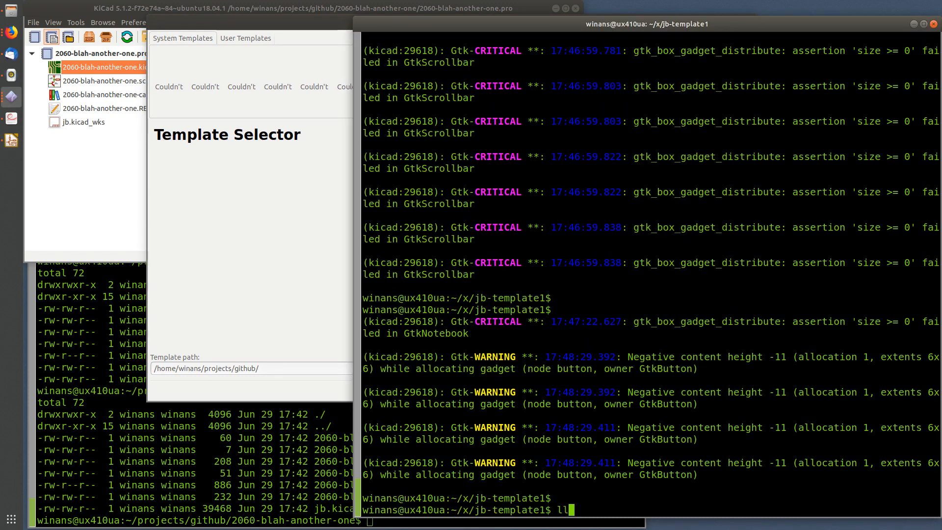
{"action": "key", "text": "Return"}
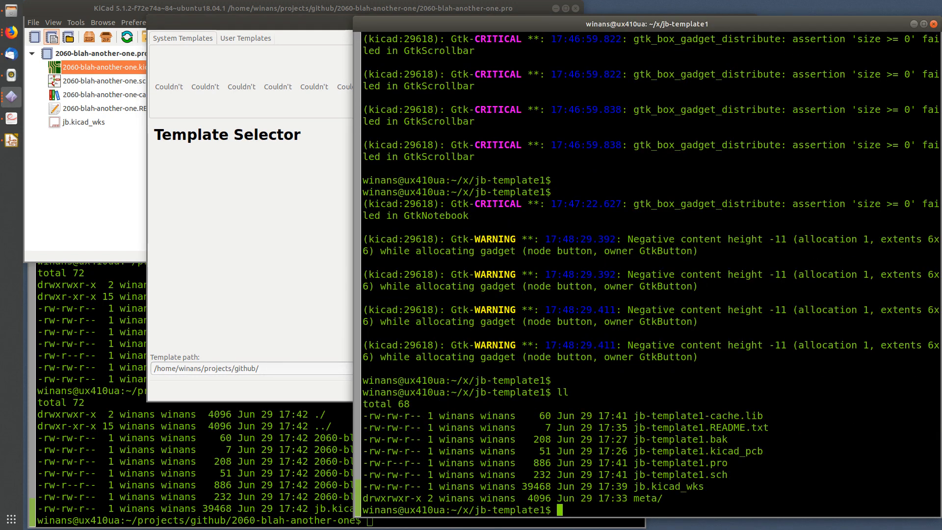
Step: In the 2060-blah-another-one terminal, move up to projects/github and list all its entries with ls -la
{"action": "left_click", "coordinate": [289, 460]}
{"action": "type", "text": "cd .."}
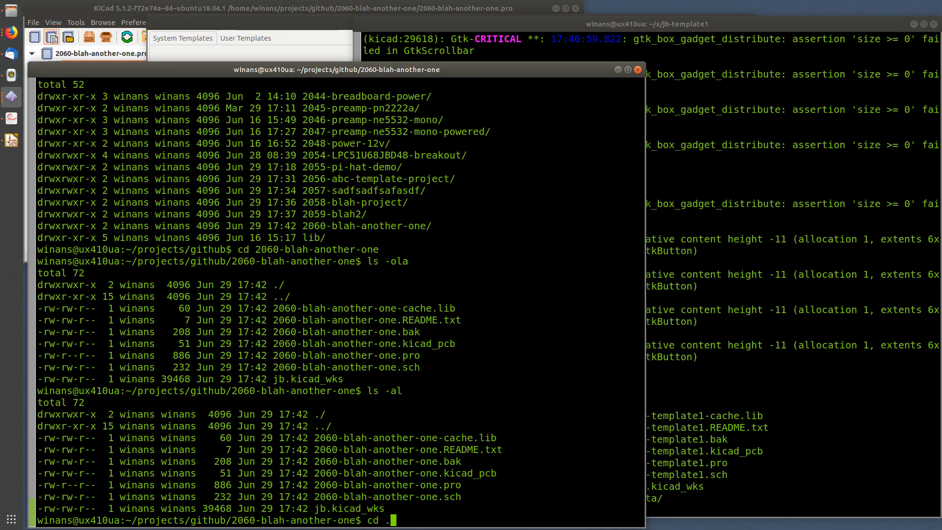
{"action": "key", "text": "Return"}
{"action": "type", "text": "ls -la"}
{"action": "key", "text": "Return"}
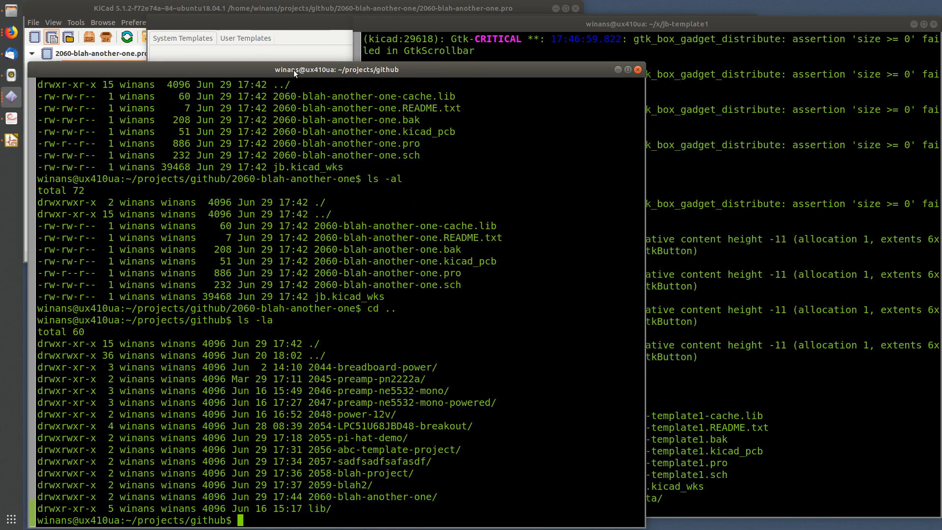
Step: Compare the system template entries in KiCad's Project Template Selector with the project directories listed in the github terminal
{"action": "left_click", "coordinate": [288, 19]}
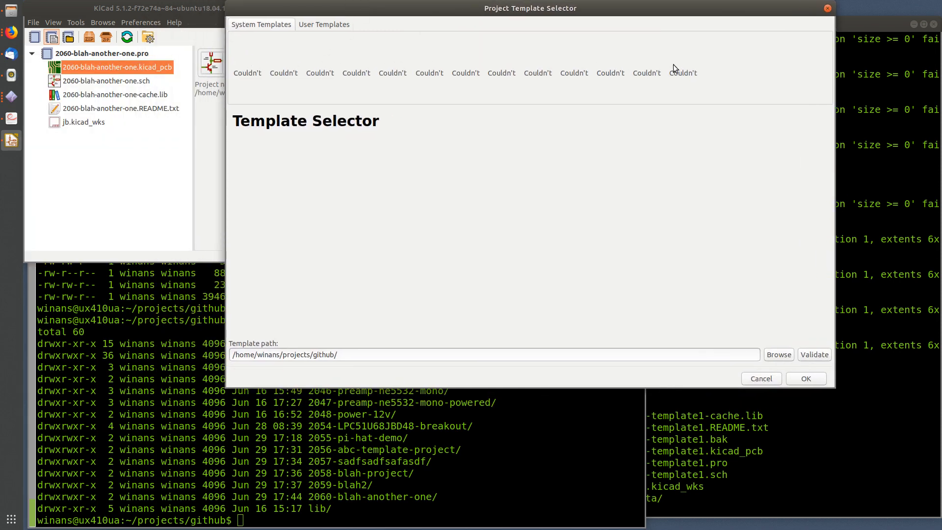
{"action": "left_click", "coordinate": [369, 413]}
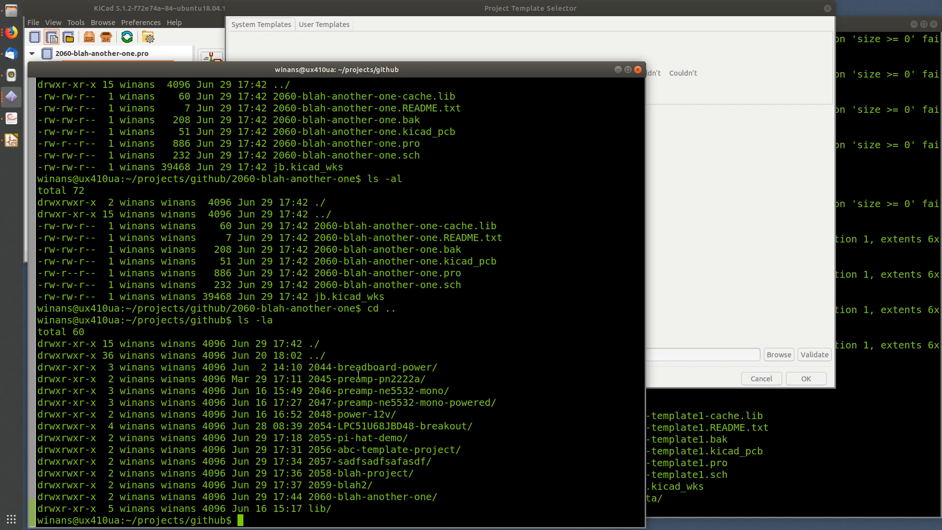
{"action": "left_click", "coordinate": [714, 265]}
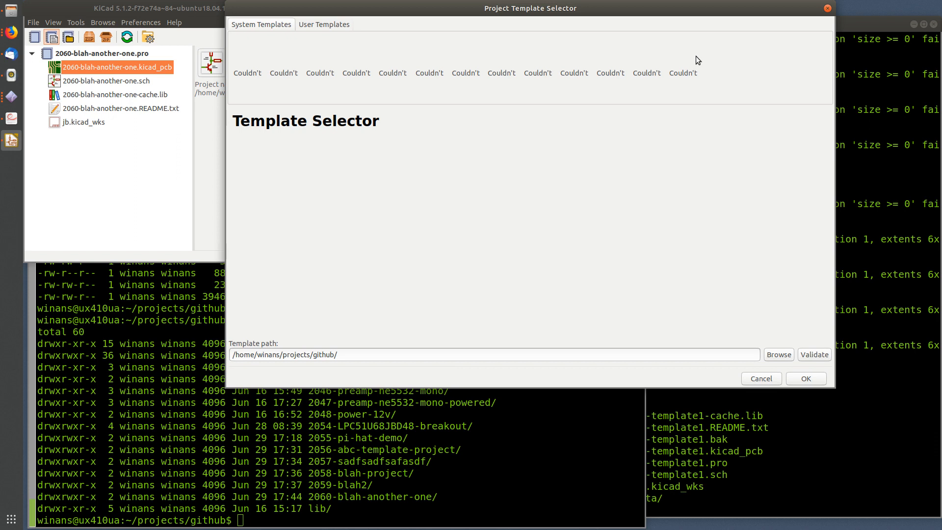
{"action": "left_click", "coordinate": [378, 434]}
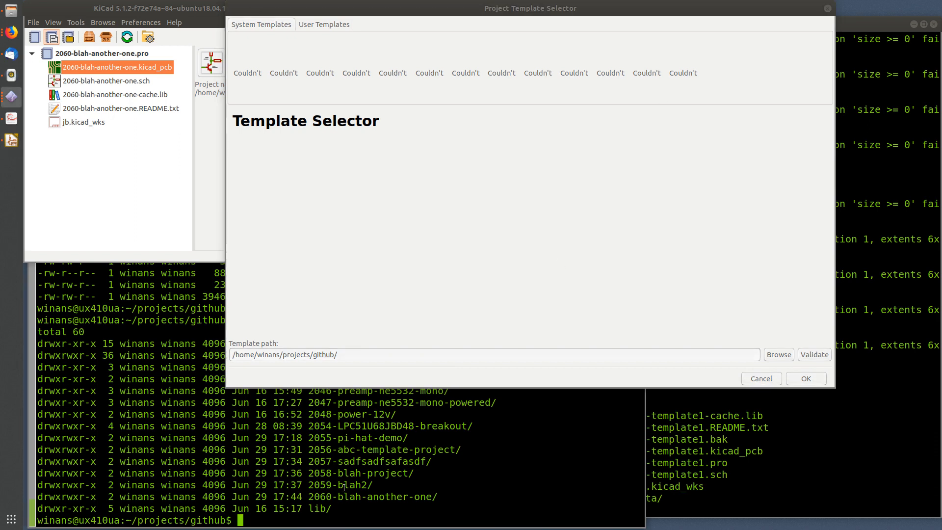
{"action": "left_click", "coordinate": [496, 234]}
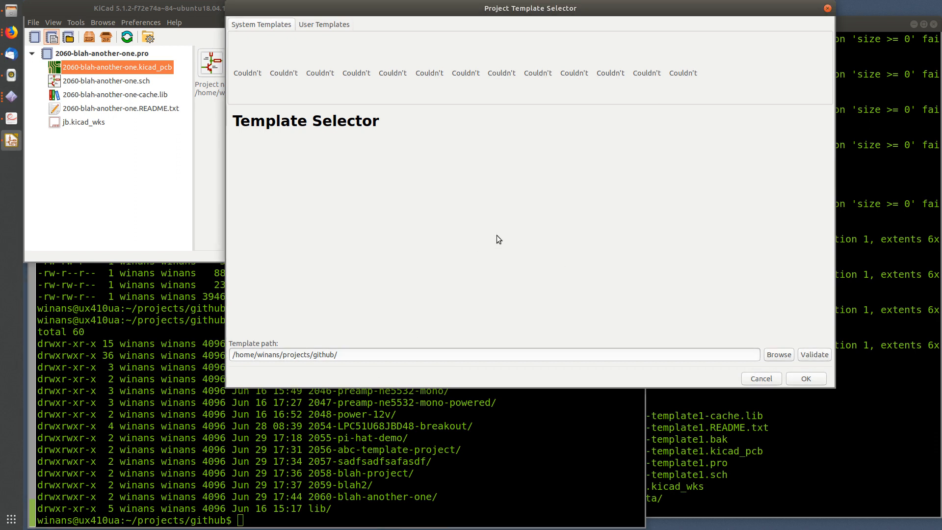
Step: Try the system template entries for lib and 2047-preamp-ne5532-mono-powered, dismissing the error message after each
{"action": "left_click", "coordinate": [246, 56]}
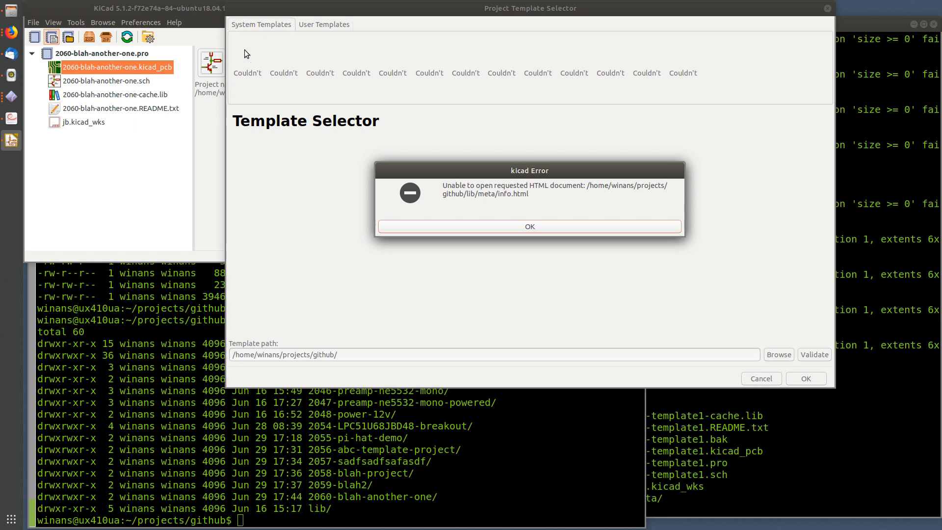
{"action": "left_click", "coordinate": [529, 228]}
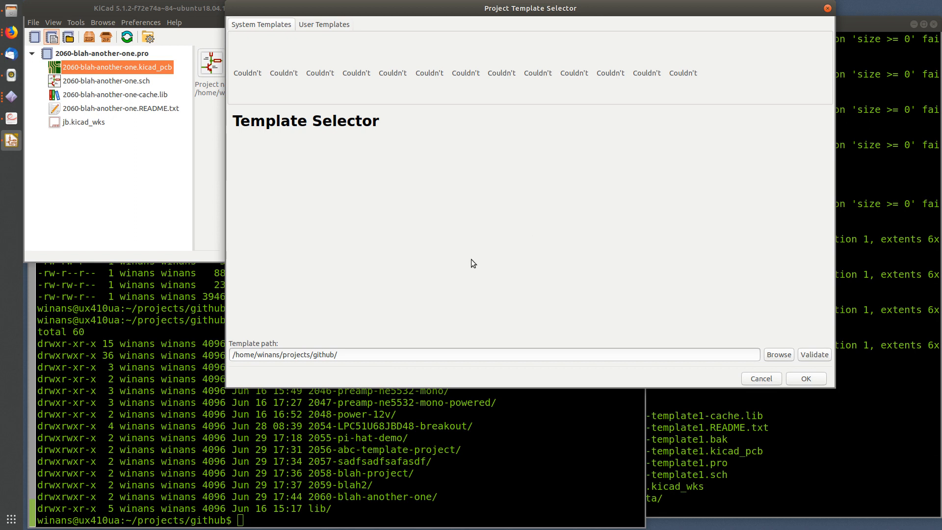
{"action": "left_click", "coordinate": [282, 54]}
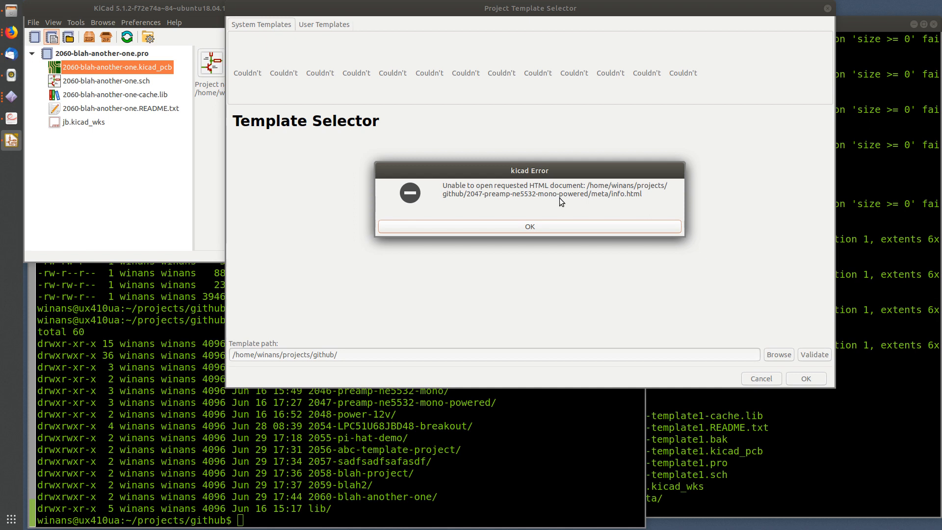
{"action": "left_click", "coordinate": [605, 223]}
Step: Use the 2044-breadboard-power entry as the template and create a new project named xxxxx in projects/github with its own directory
{"action": "left_click", "coordinate": [365, 52]}
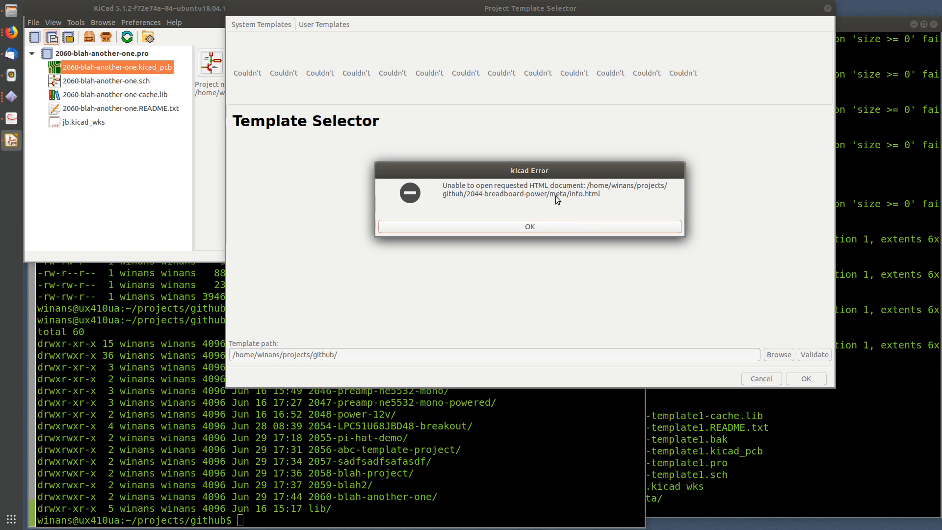
{"action": "left_click", "coordinate": [550, 229]}
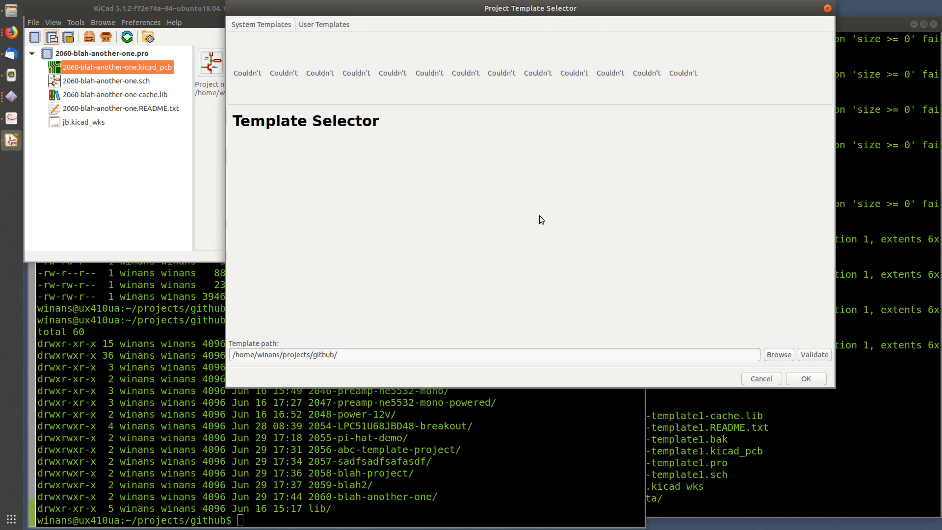
{"action": "left_click", "coordinate": [805, 379]}
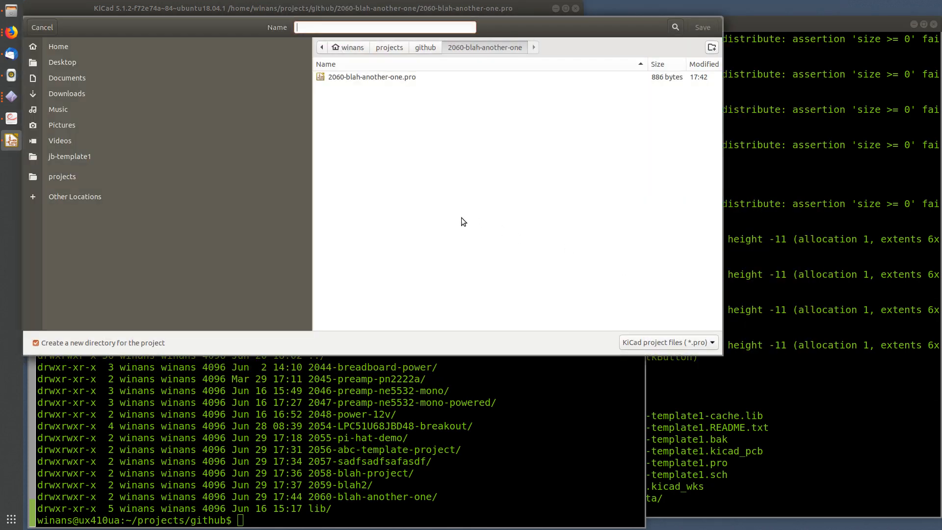
{"action": "left_click", "coordinate": [426, 46]}
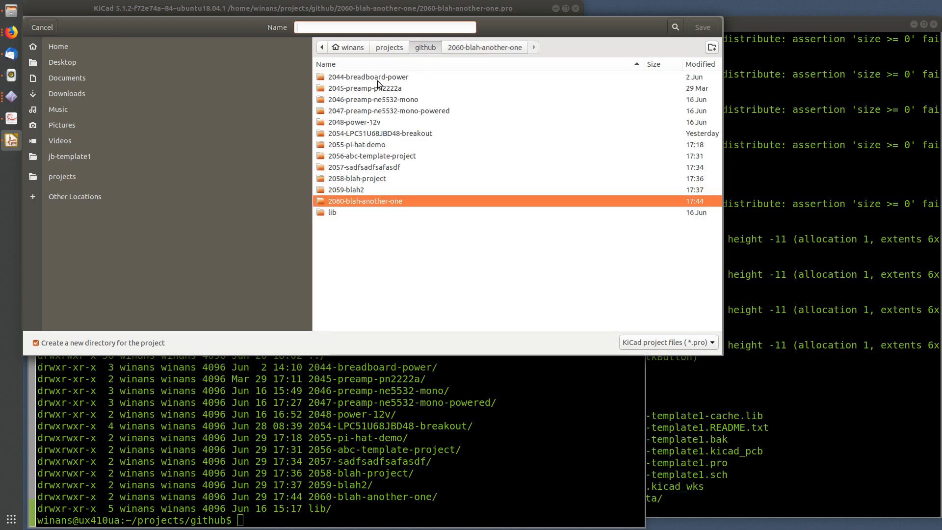
{"action": "type", "text": "xxxxx"}
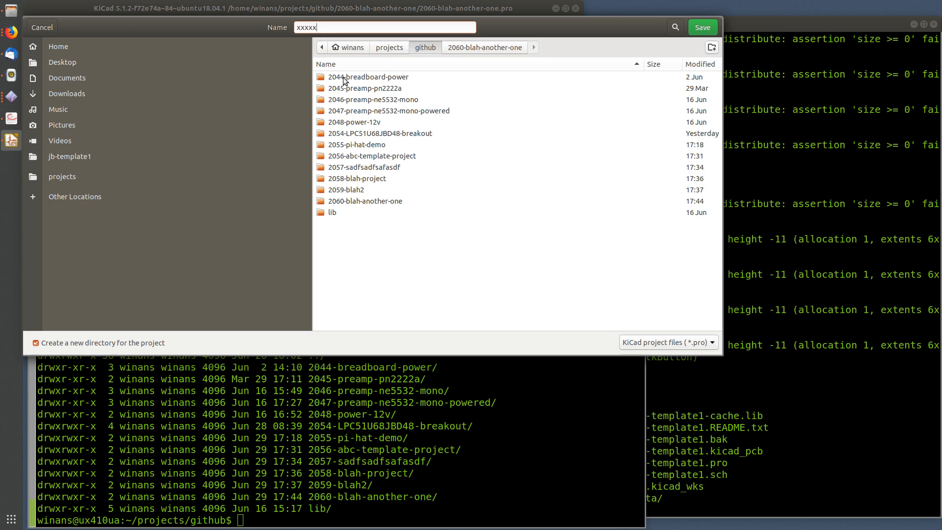
{"action": "left_click", "coordinate": [701, 27]}
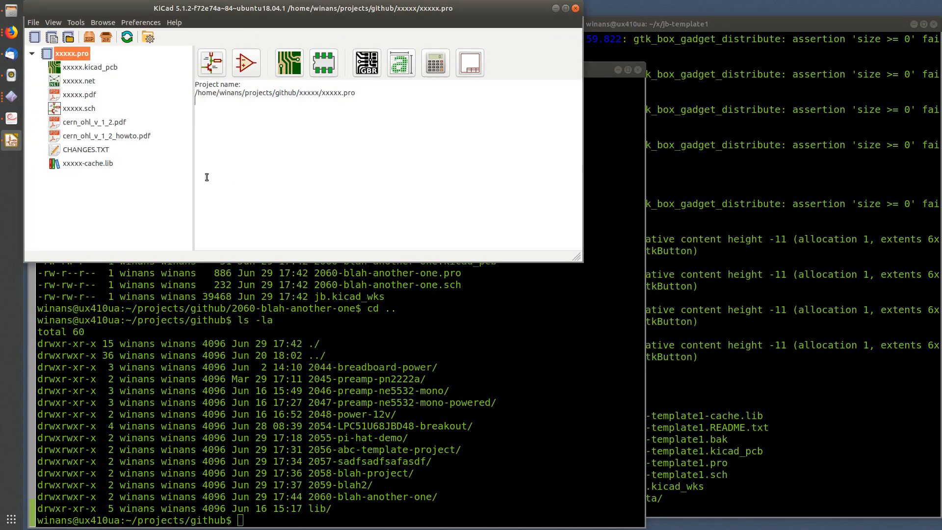
Step: Inspect the new project's schematic xxxxx.sch and board xxxxx.kicad_pcb in turn, closing each editor after viewing
{"action": "double_click", "coordinate": [87, 111]}
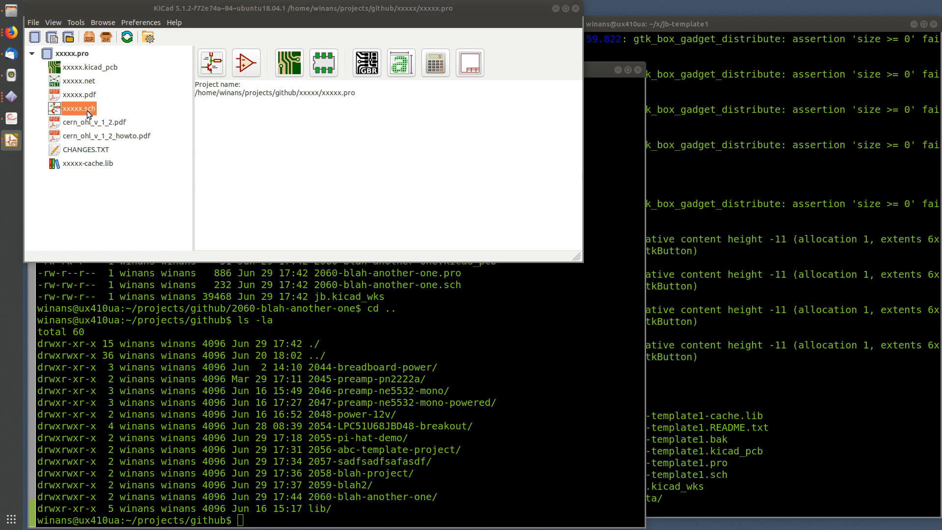
{"action": "scroll", "coordinate": [478, 269], "scroll_direction": "up", "scroll_amount": 2}
{"action": "scroll", "coordinate": [478, 269], "scroll_direction": "down", "scroll_amount": 2}
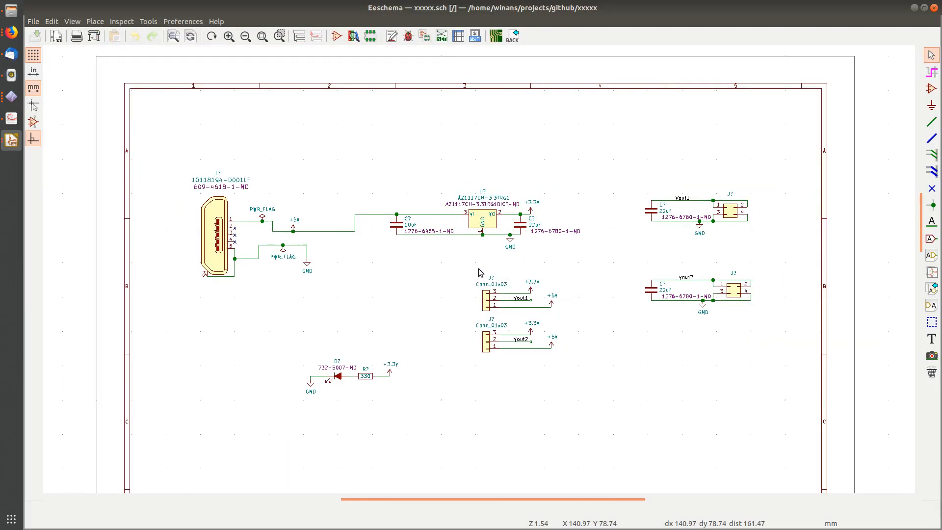
{"action": "left_click", "coordinate": [934, 8]}
{"action": "double_click", "coordinate": [98, 66]}
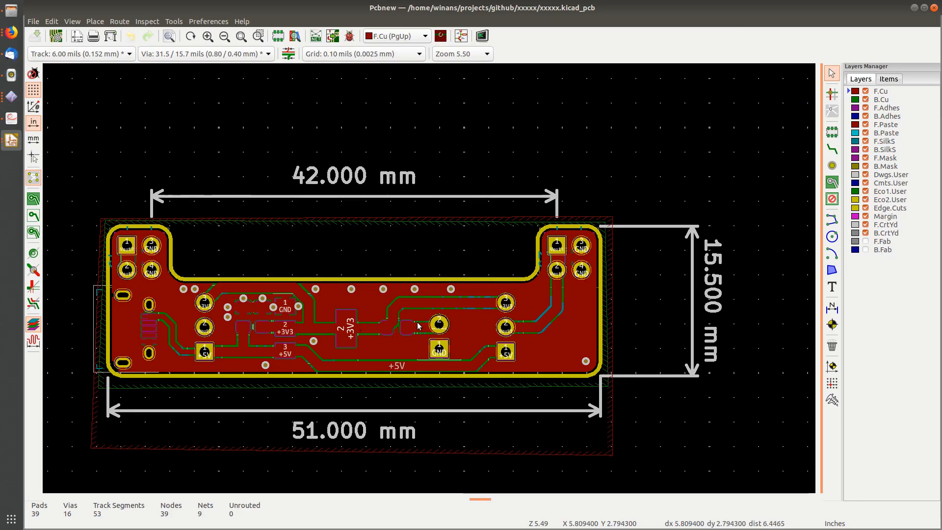
{"action": "left_click", "coordinate": [934, 8]}
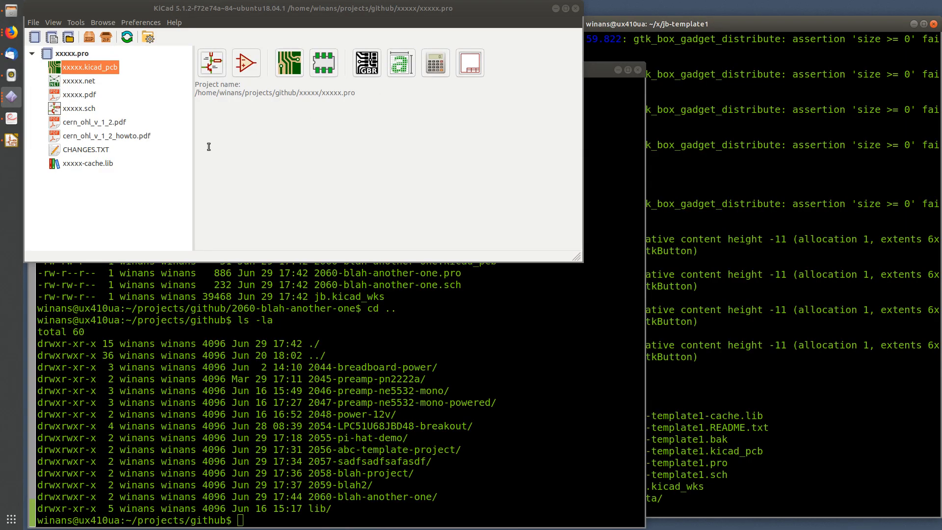
Step: View the drawing and title block in xxxxx.pdf, close the PDF, and exit KiCad
{"action": "double_click", "coordinate": [89, 94]}
{"action": "scroll", "coordinate": [608, 254], "scroll_direction": "down", "scroll_amount": 5}
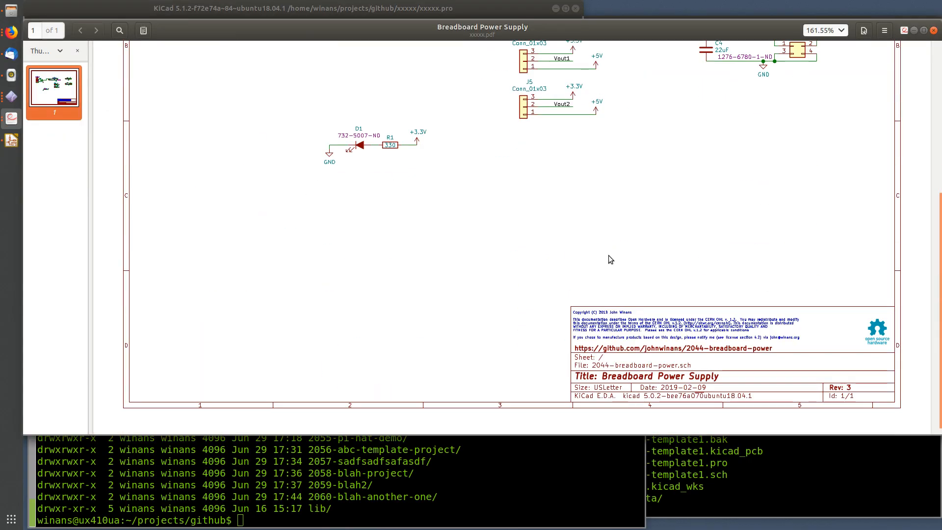
{"action": "scroll", "coordinate": [609, 255], "scroll_direction": "up", "scroll_amount": 5}
{"action": "left_click", "coordinate": [934, 32]}
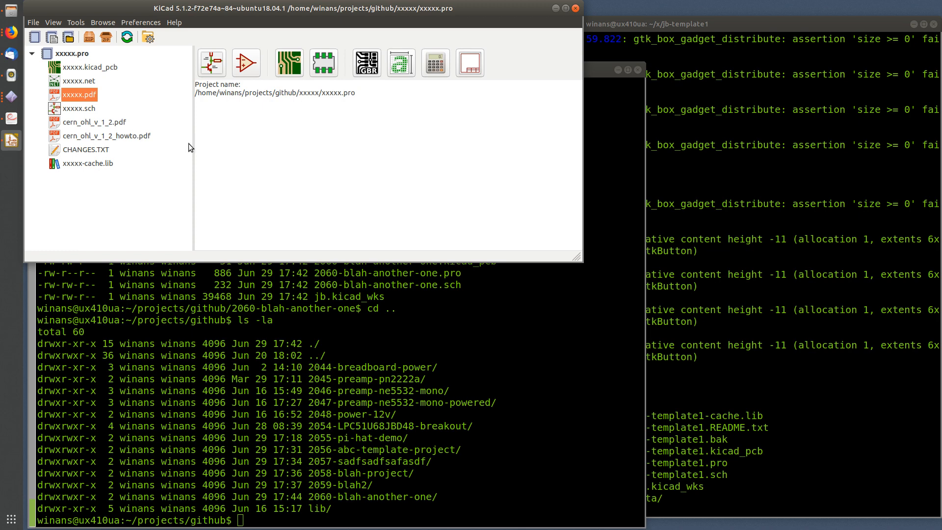
{"action": "left_click", "coordinate": [576, 8]}
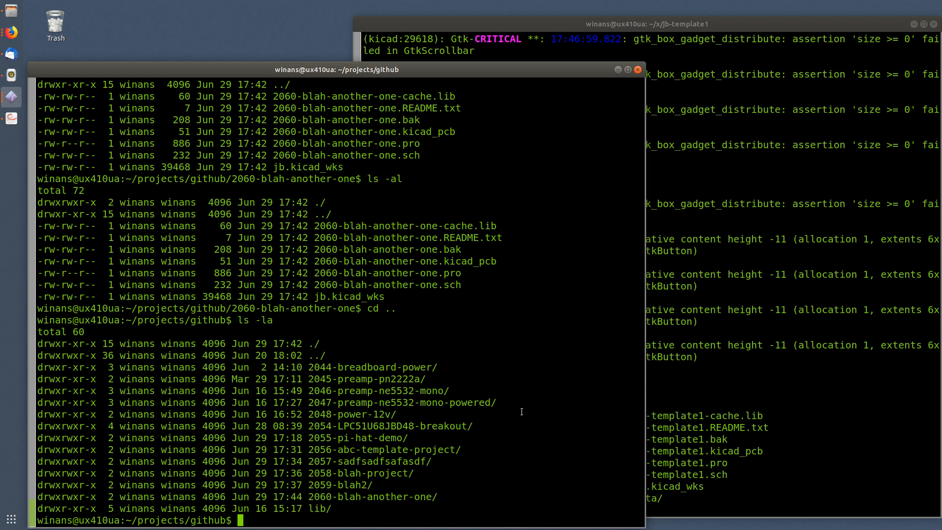
{"action": "double_click", "coordinate": [210, 521]}
{"action": "double_click", "coordinate": [448, 403]}
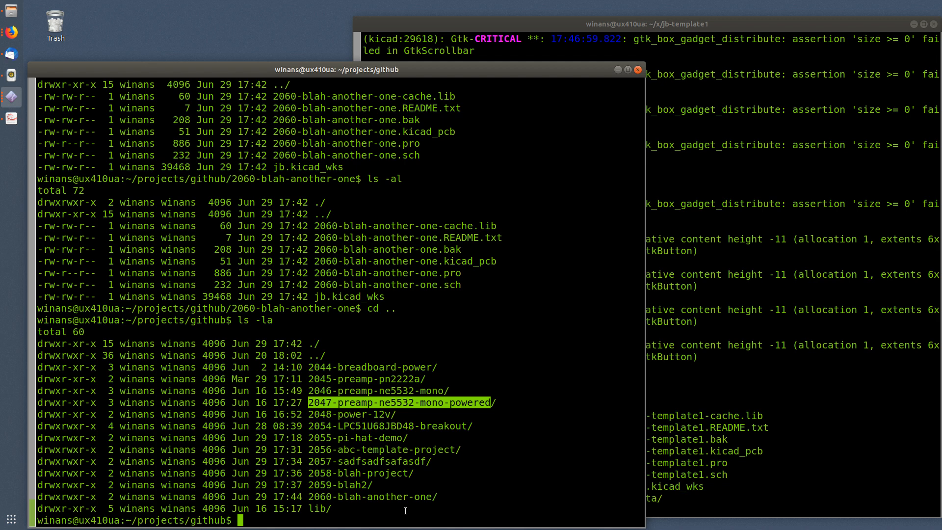
{"action": "left_click", "coordinate": [464, 401]}
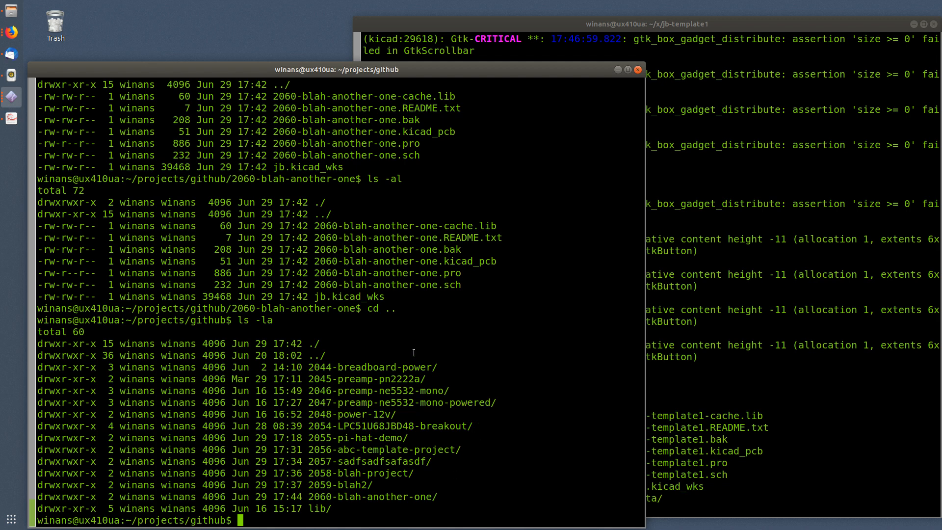